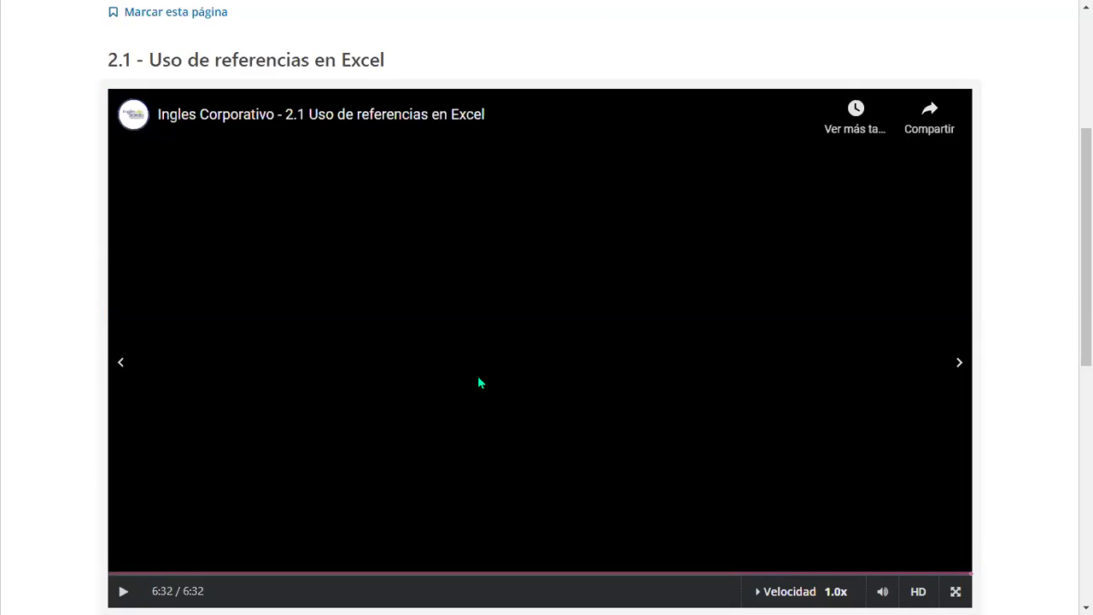
scroll(313, 410, down, 3)
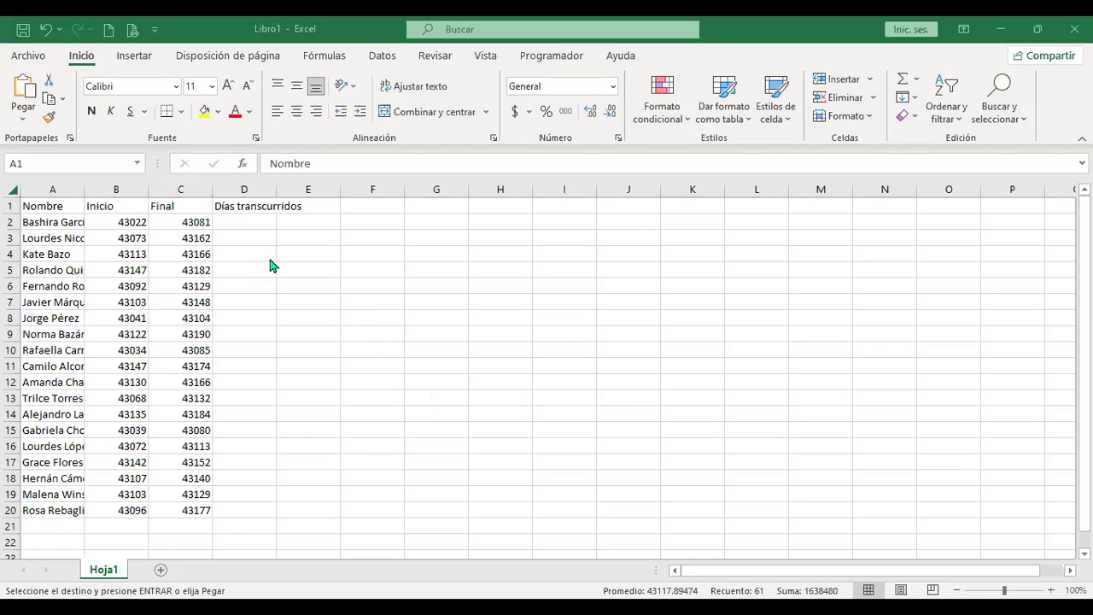
- Paste the copied table at cell A1 and fit the widths of columns A to D to their contents
key(ctrl+v)
click(263, 221)
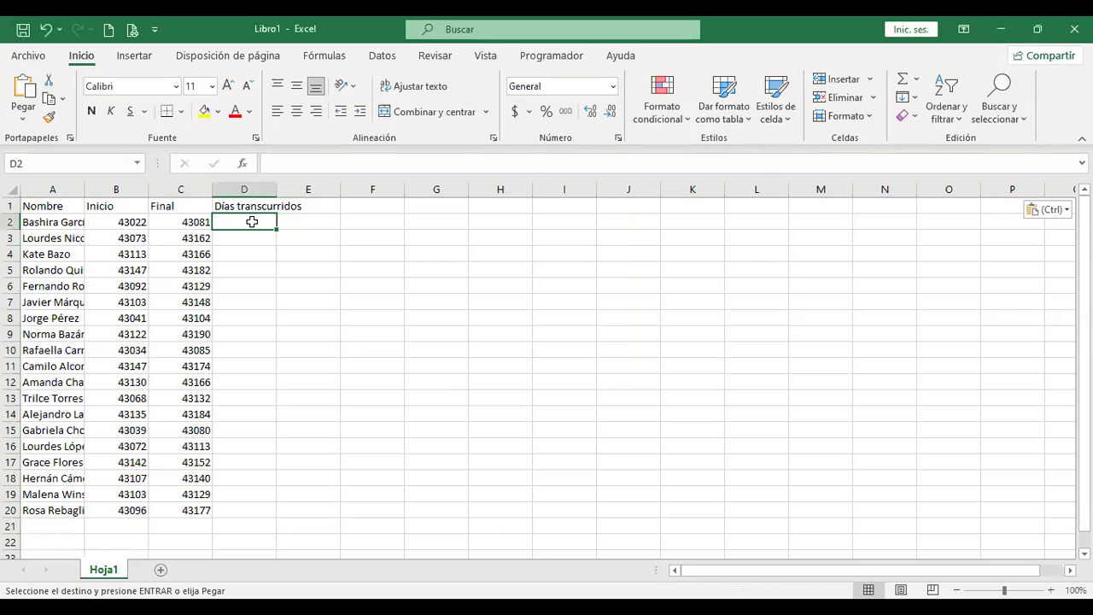
double_click(80, 189)
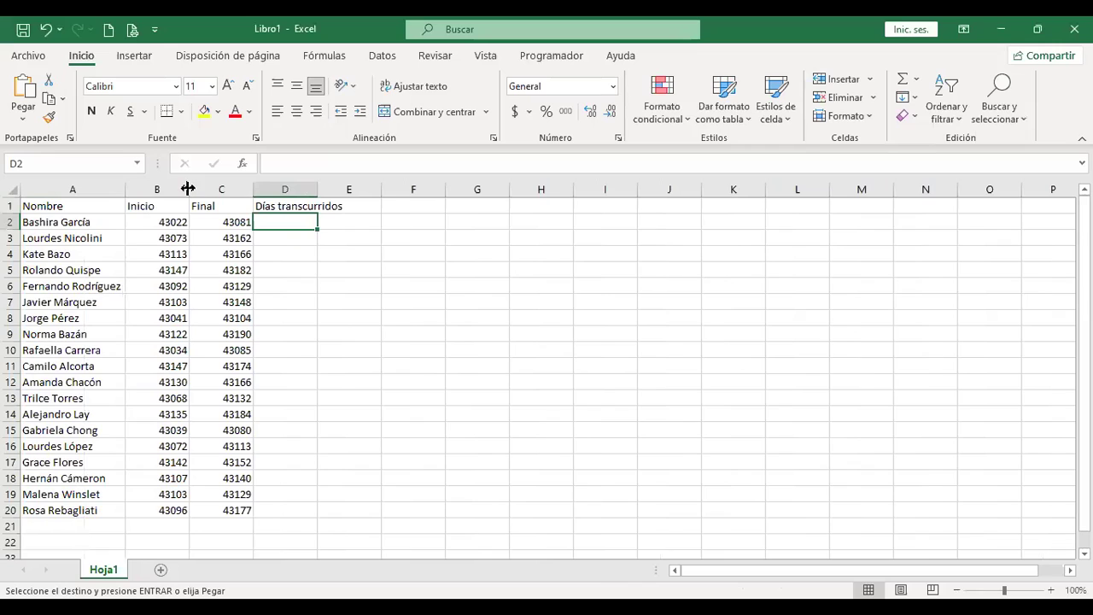
double_click(188, 189)
double_click(221, 189)
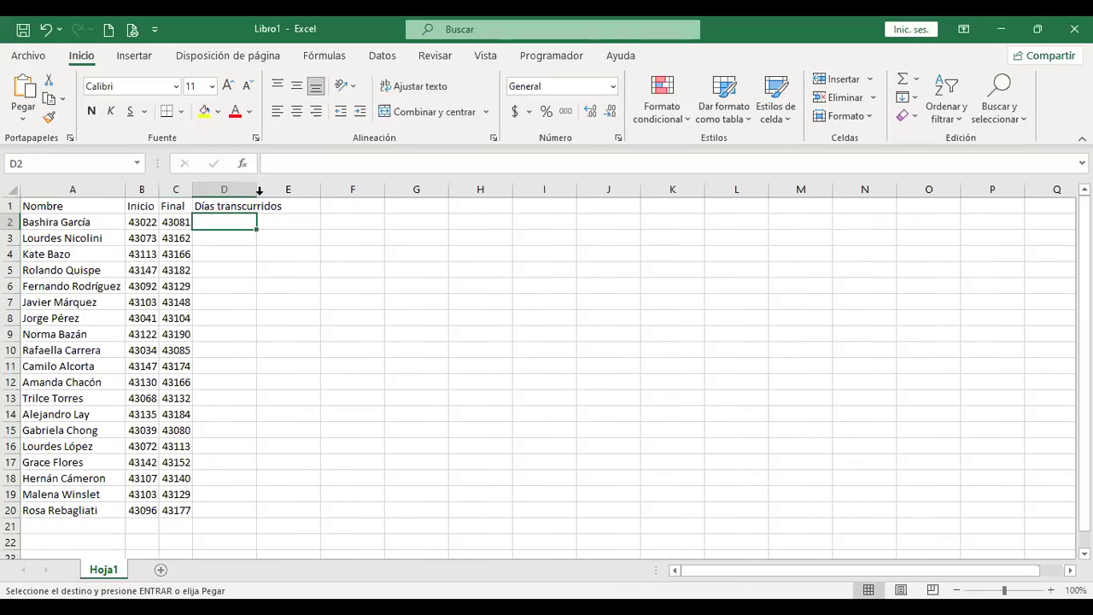
double_click(257, 190)
- Format the Inicio and Final values in B2:C20 as short dates (Fecha corta)
click(142, 223)
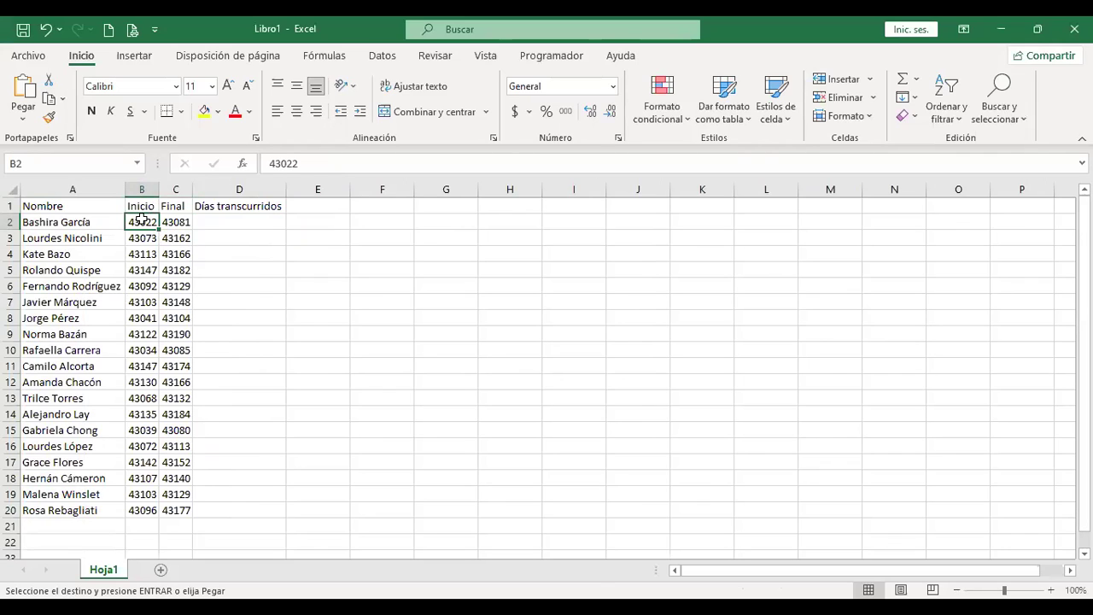
drag(144, 219, 171, 510)
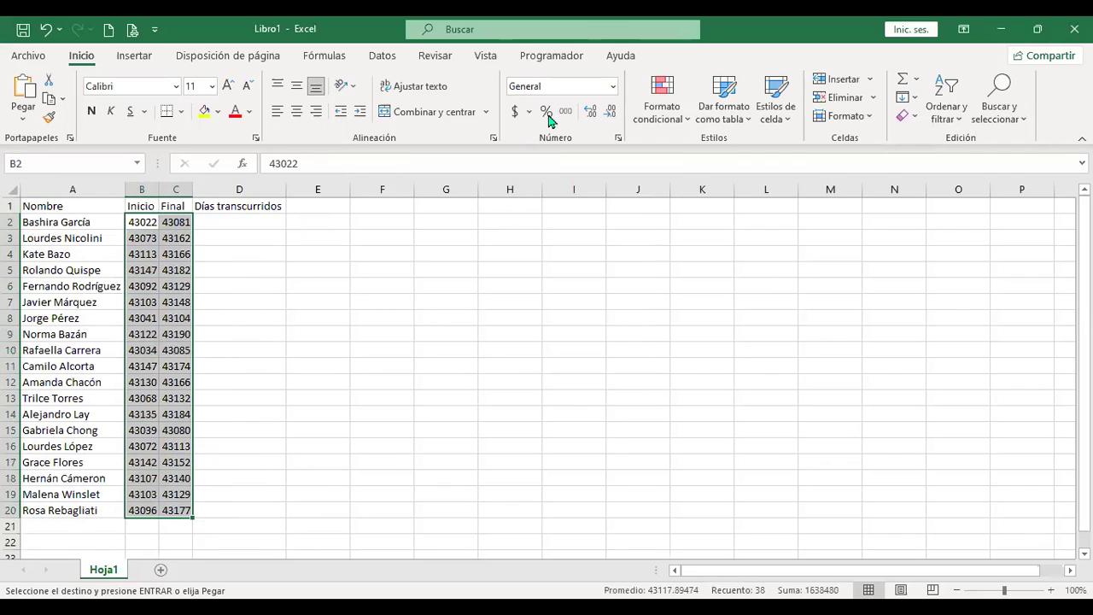
click(613, 87)
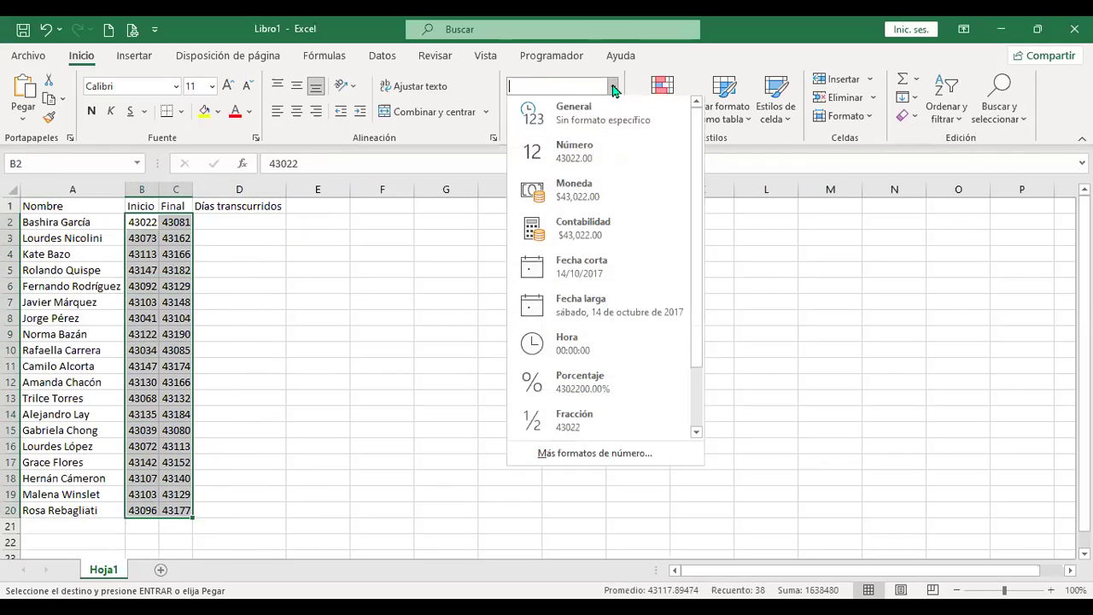
click(622, 272)
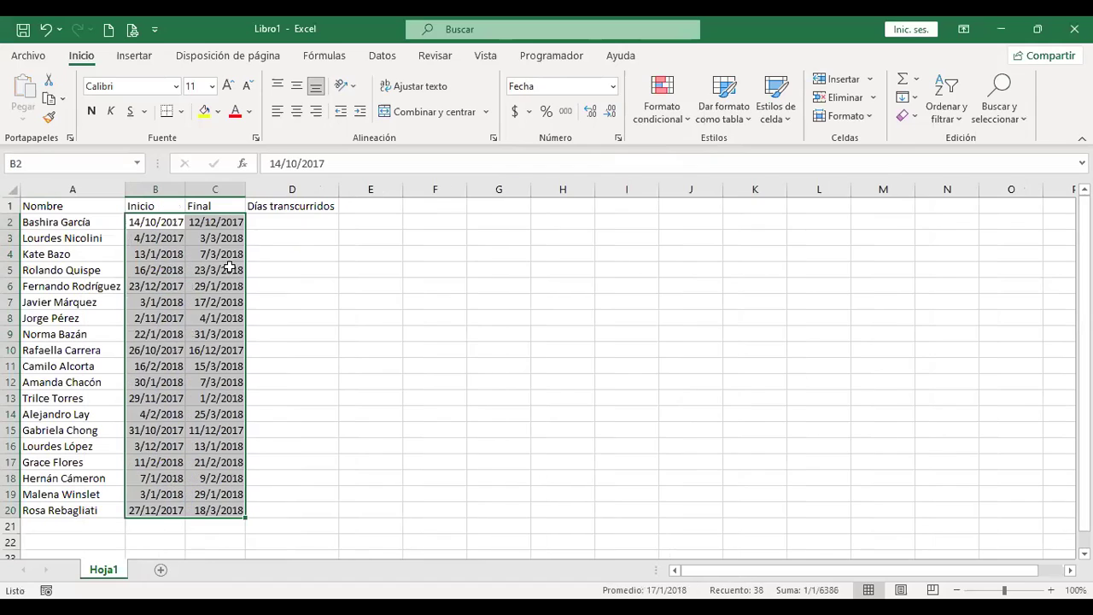
- Enter the formula +C2-B2 in cell D2 to calculate the days elapsed between the two dates
click(298, 220)
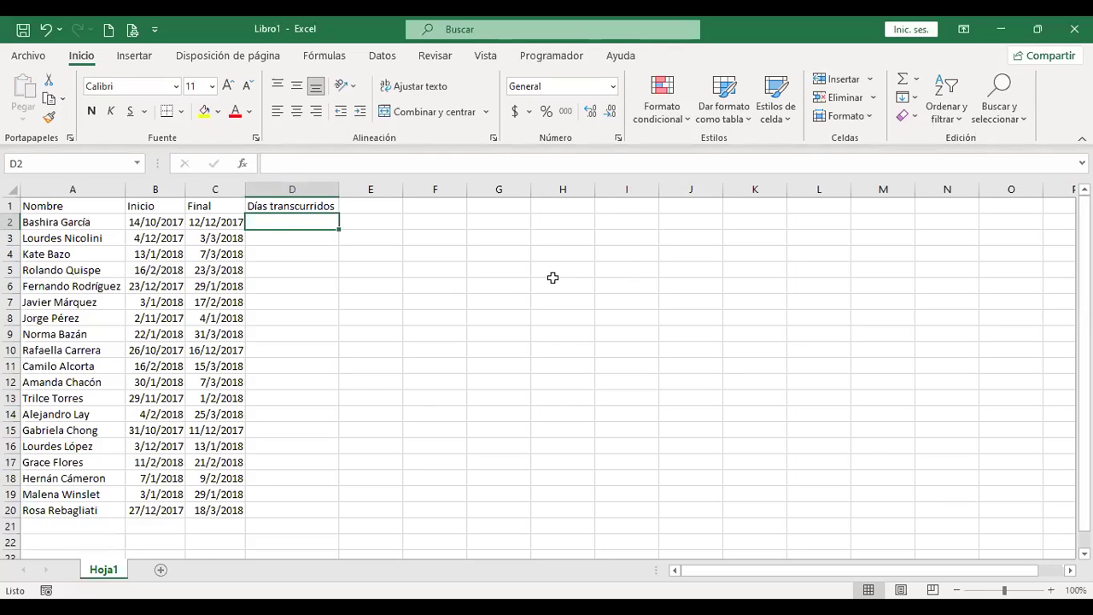
text(+)
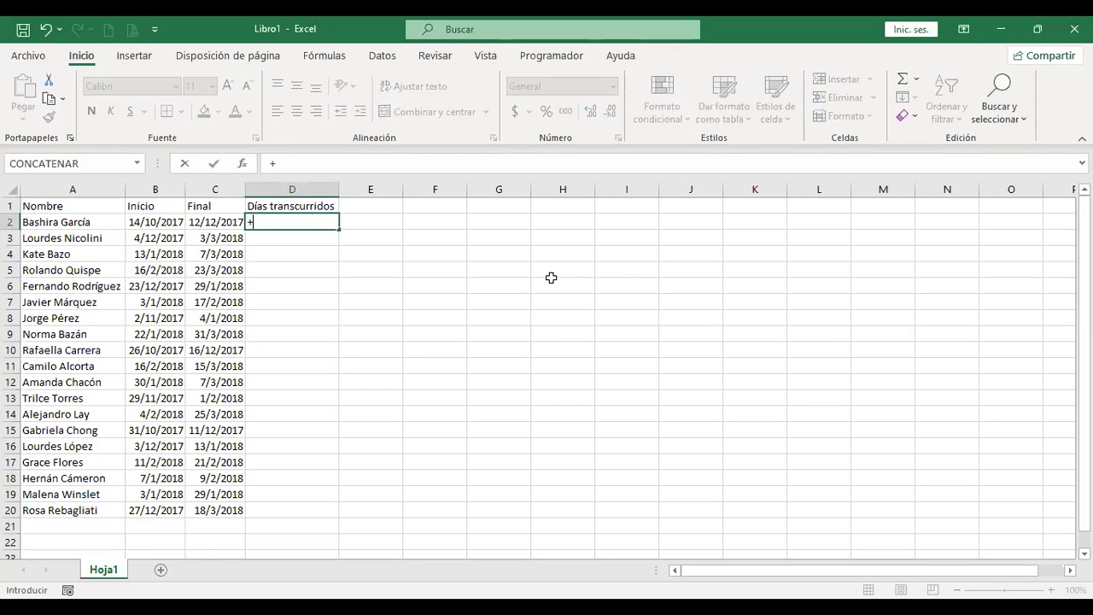
click(218, 222)
text(-)
click(143, 223)
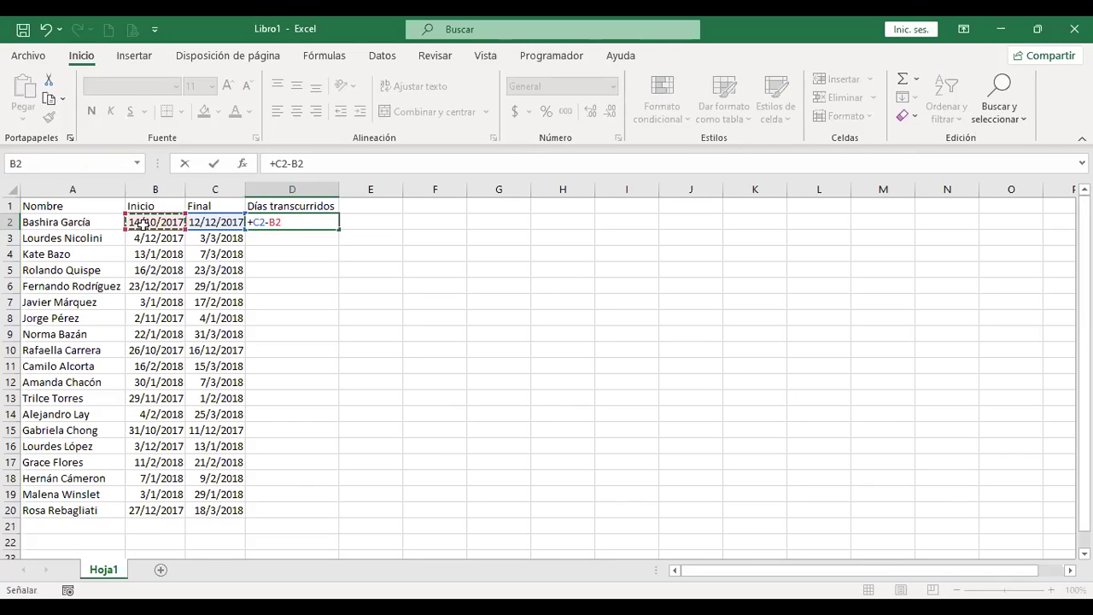
key(Return)
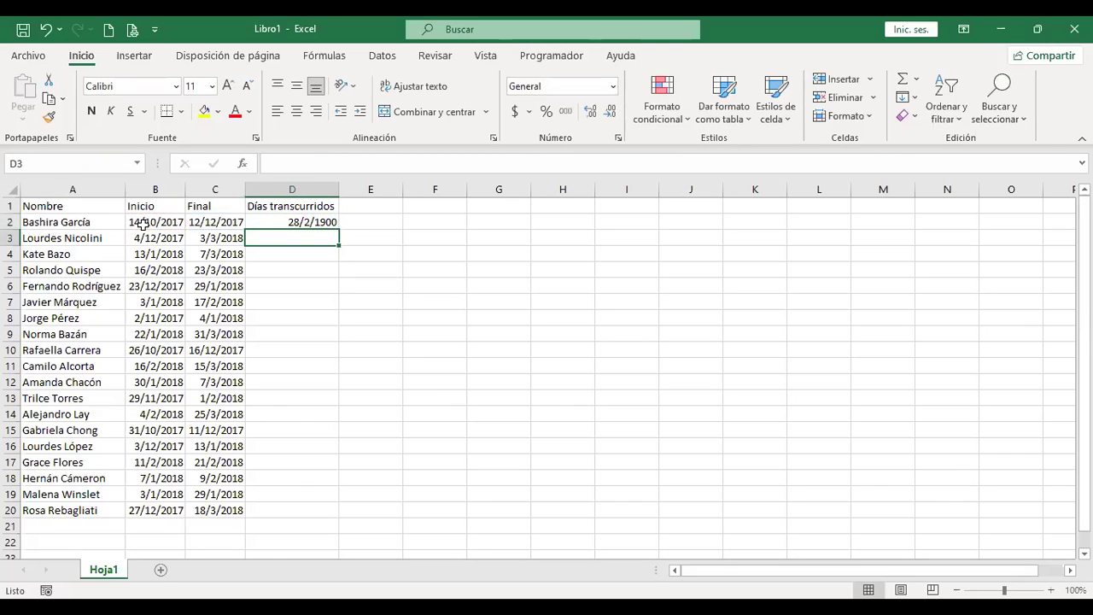
- Set the number format of the D2 result to General
key(Up)
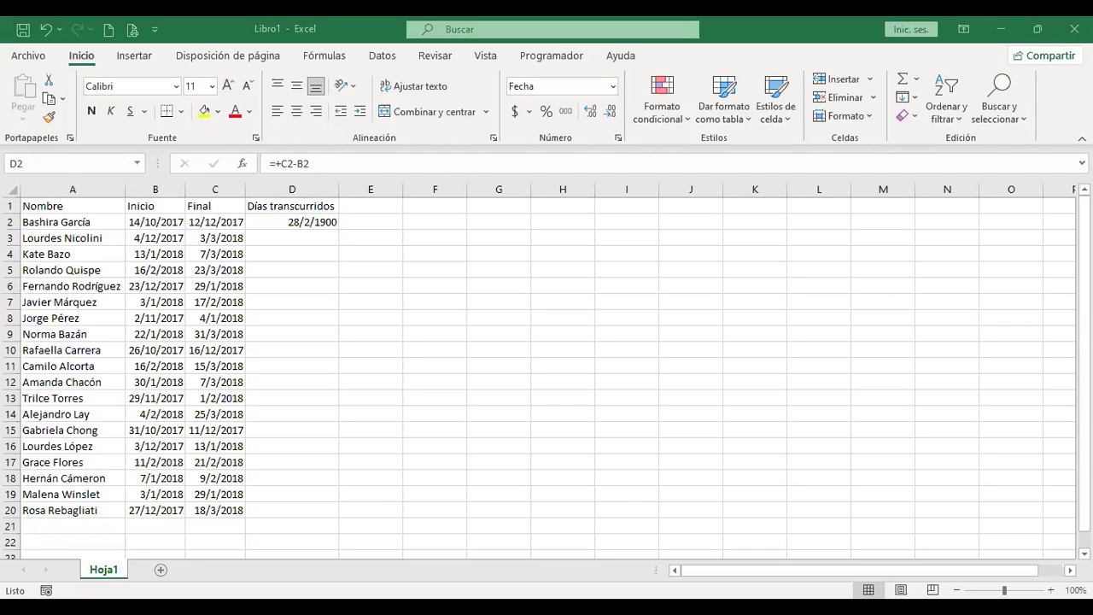
drag(162, 221, 215, 221)
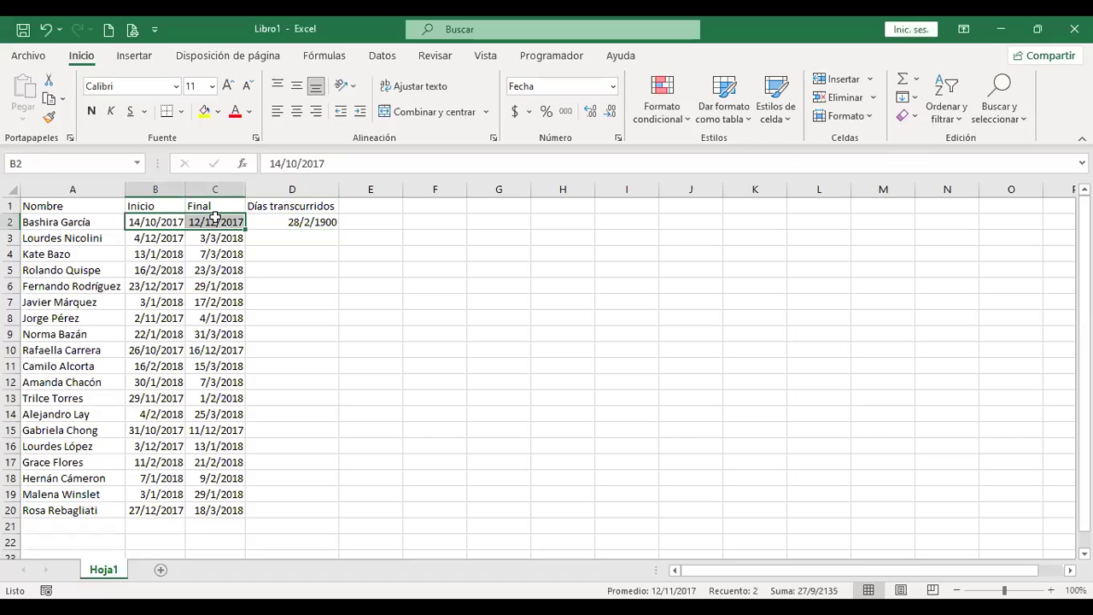
click(613, 86)
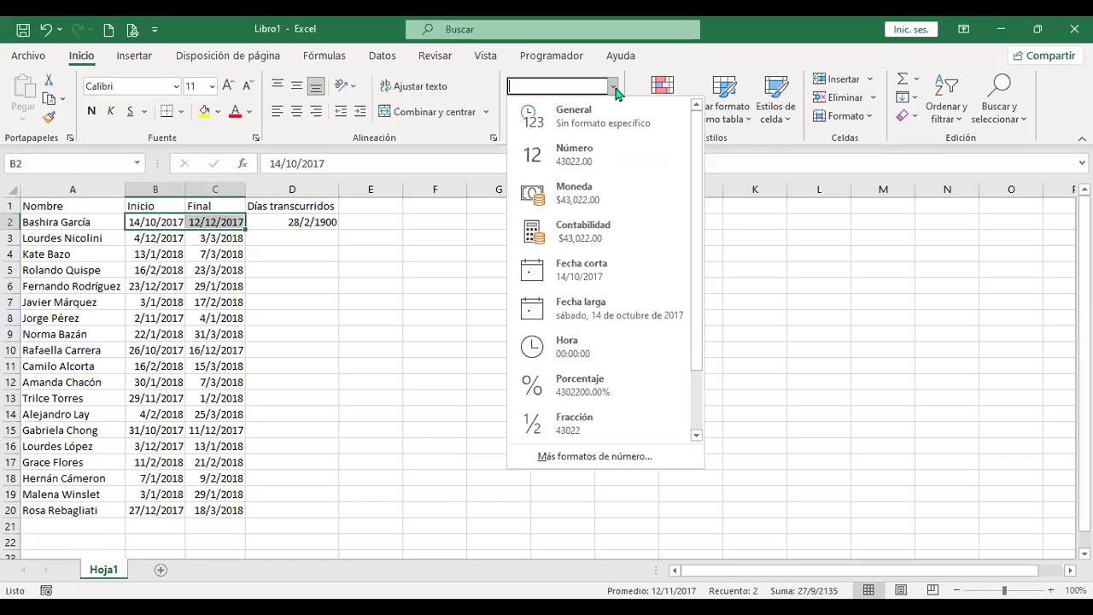
click(309, 222)
click(309, 222)
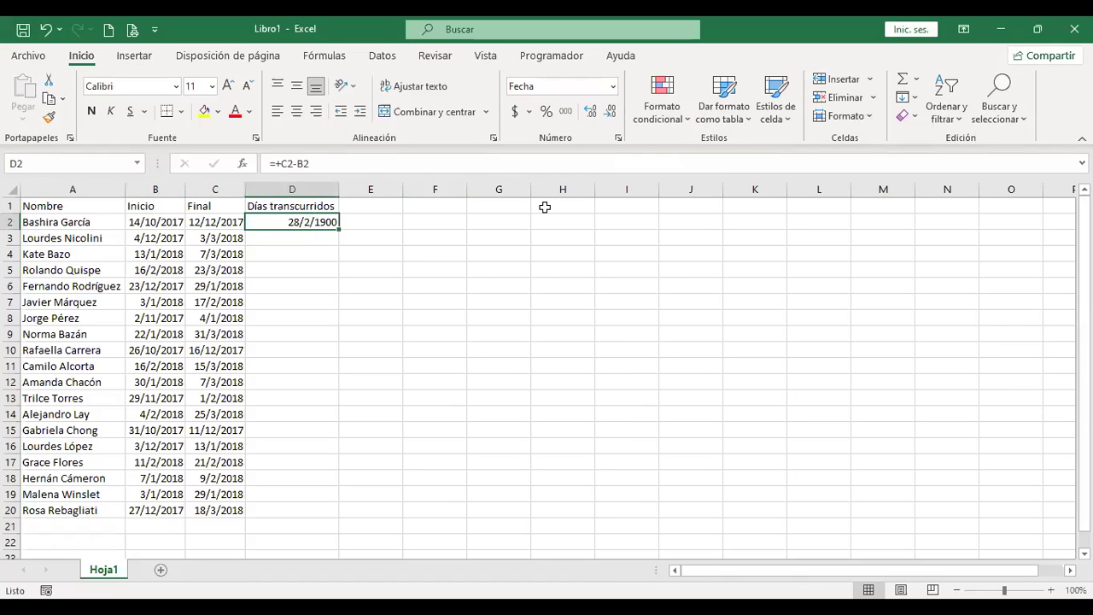
click(614, 87)
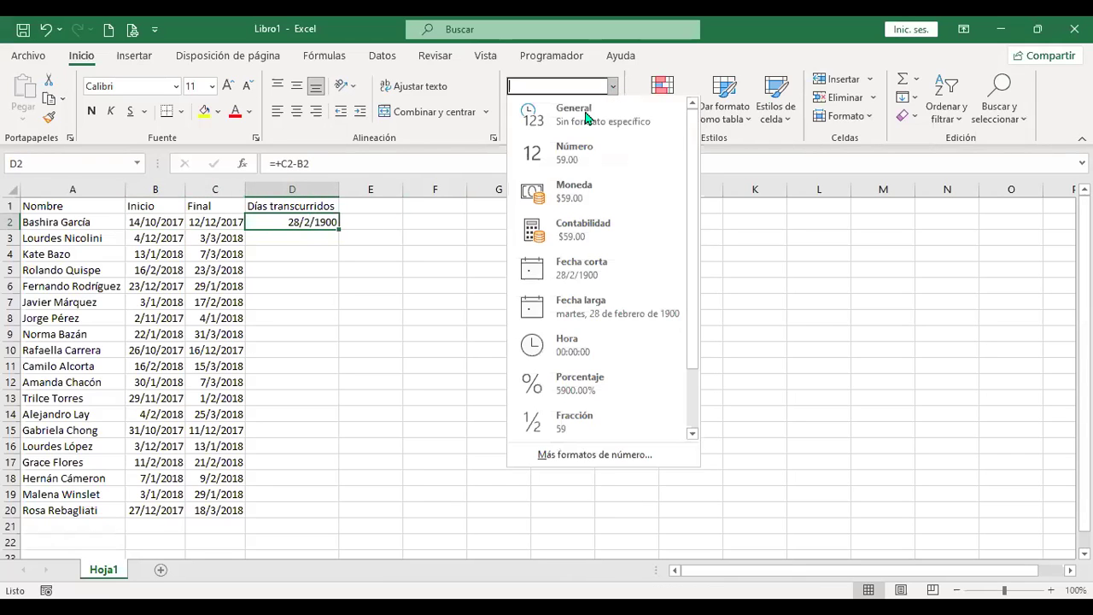
click(587, 115)
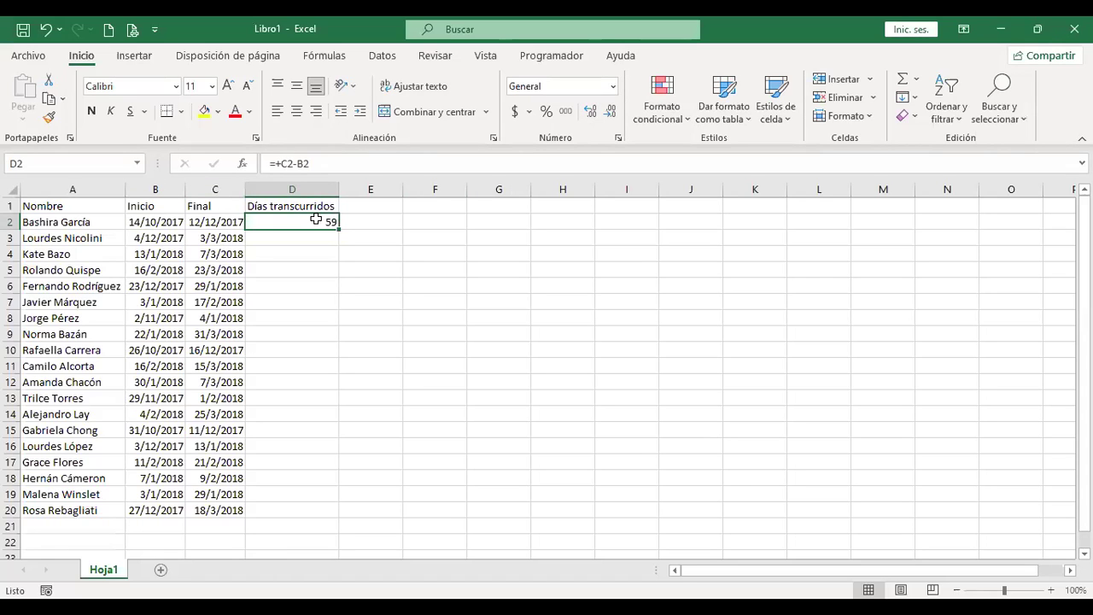
click(614, 86)
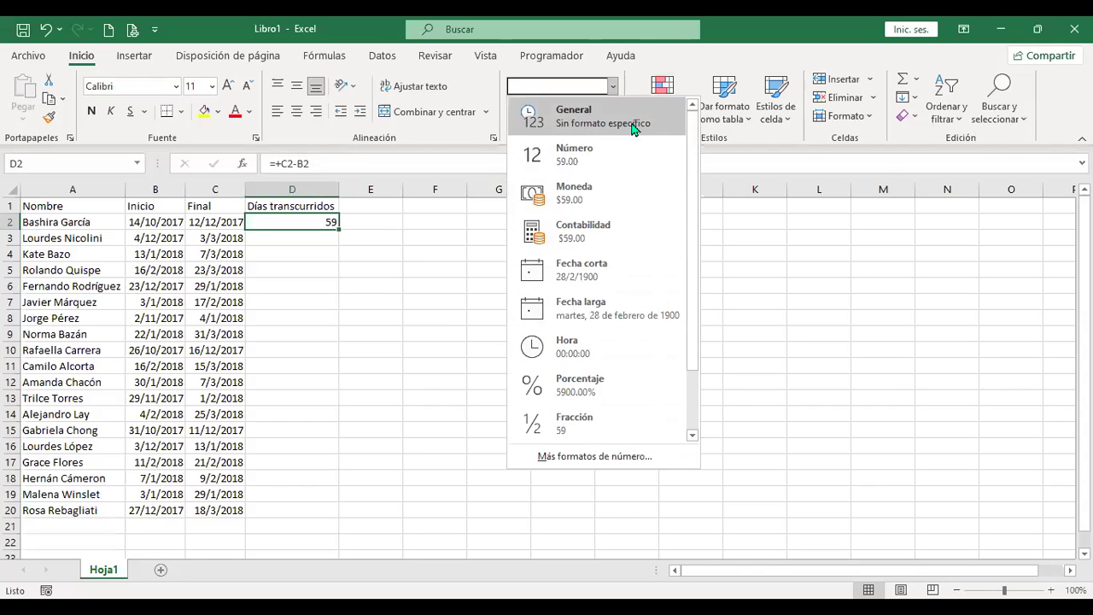
click(310, 239)
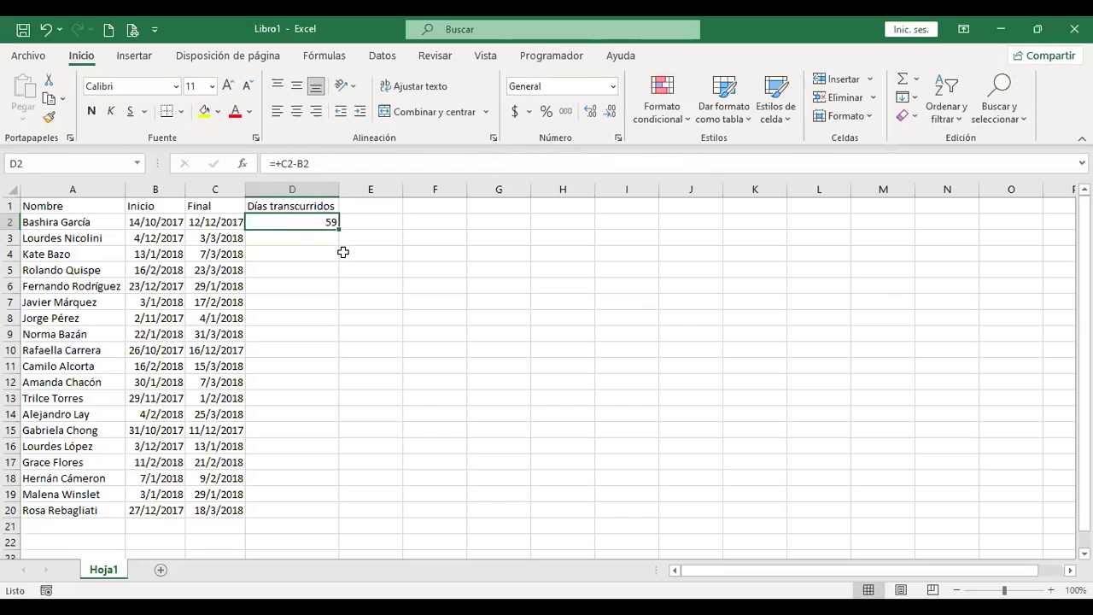
- Re-enter the formula in D2, then format the cell as General and centre it horizontally
key(F2)
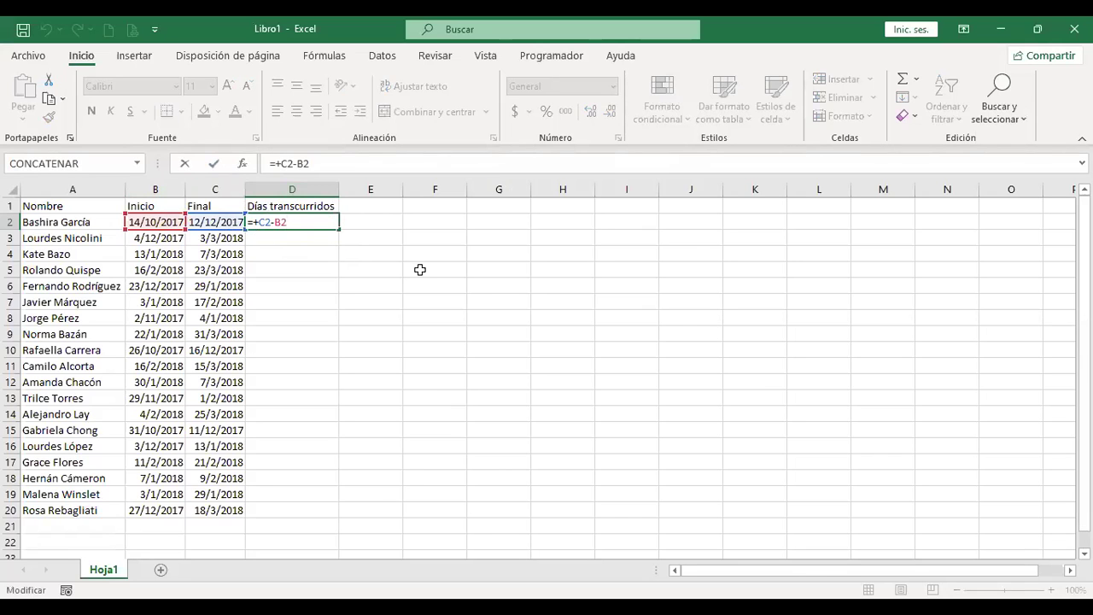
key(Return)
click(315, 224)
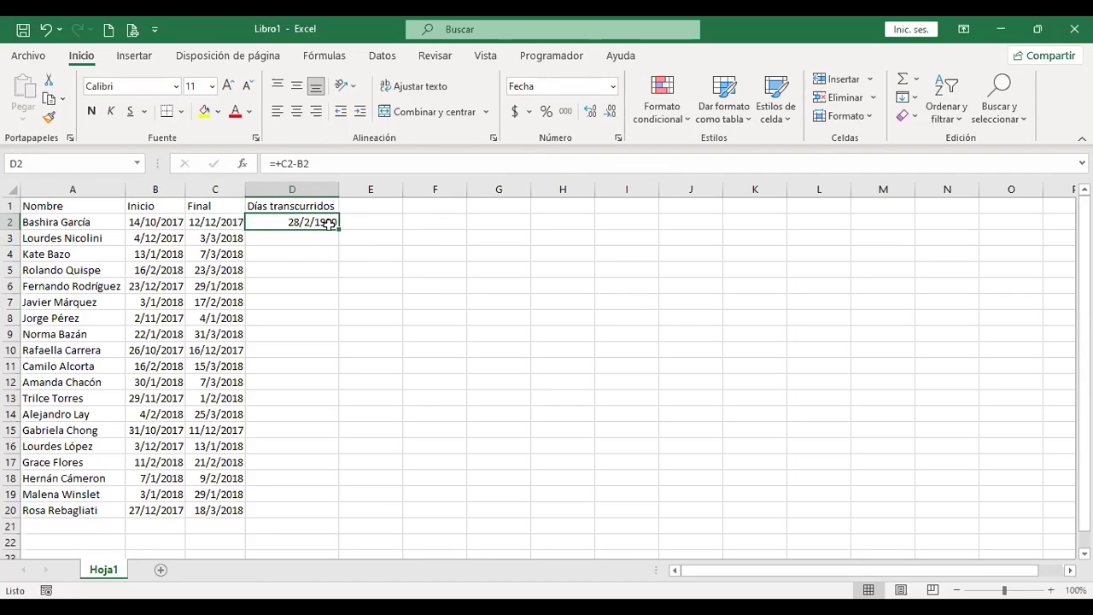
click(614, 87)
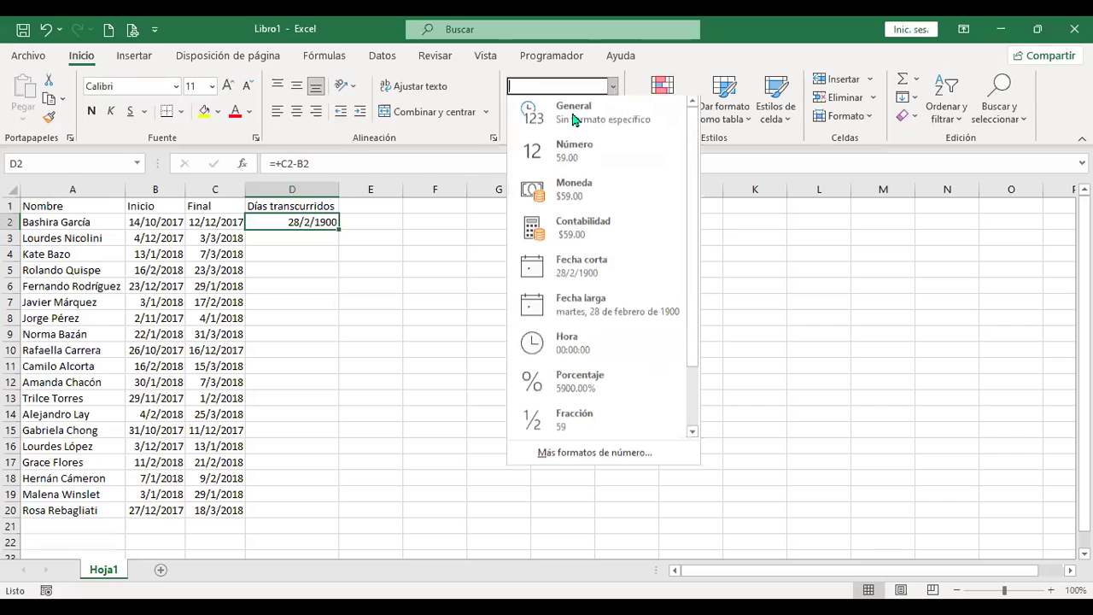
click(574, 119)
click(296, 111)
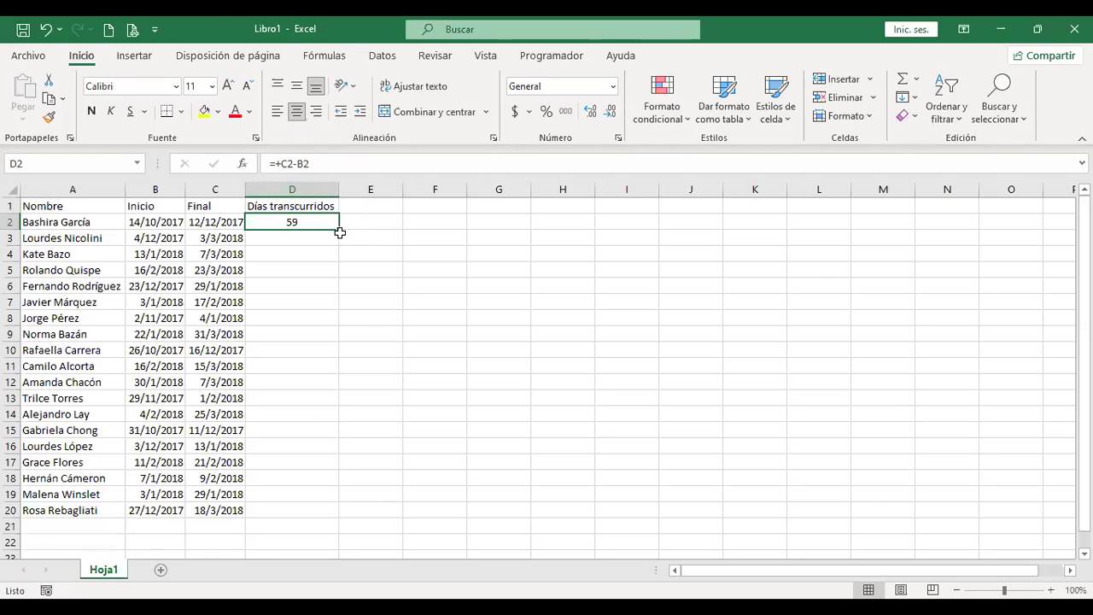
- Fill the D2 formula down to D3 and D4, checking the row references in the copied formulas
drag(340, 229, 341, 245)
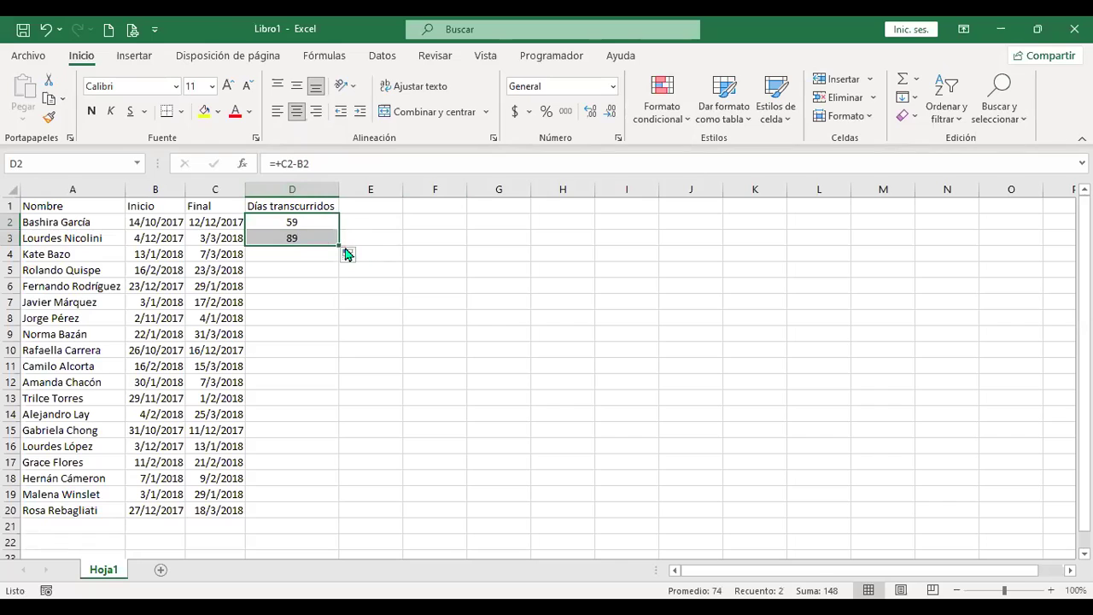
click(306, 236)
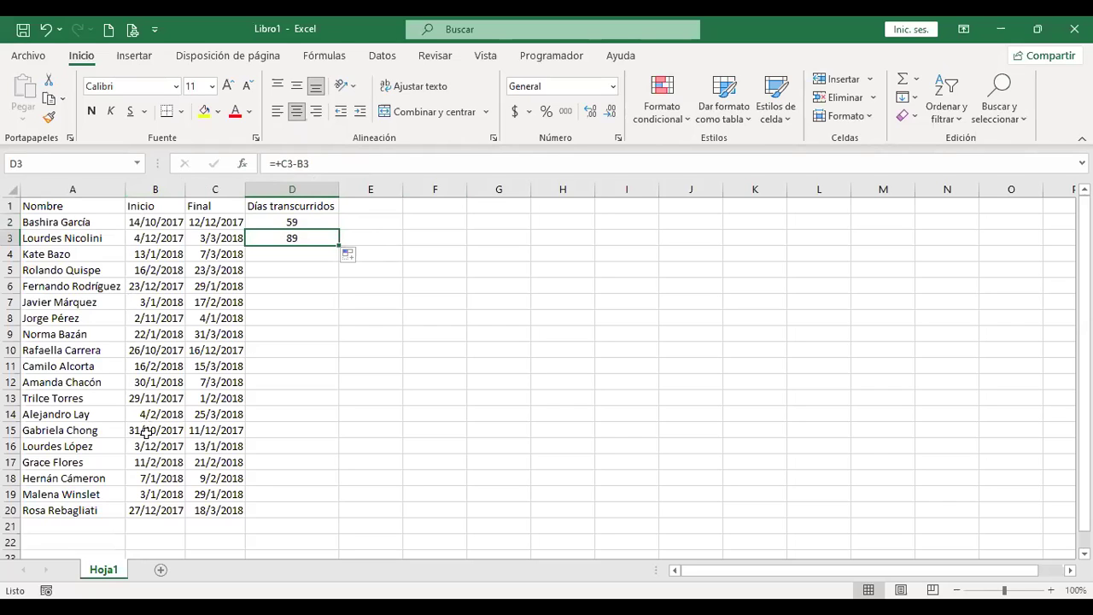
click(298, 222)
click(308, 236)
drag(339, 245, 339, 267)
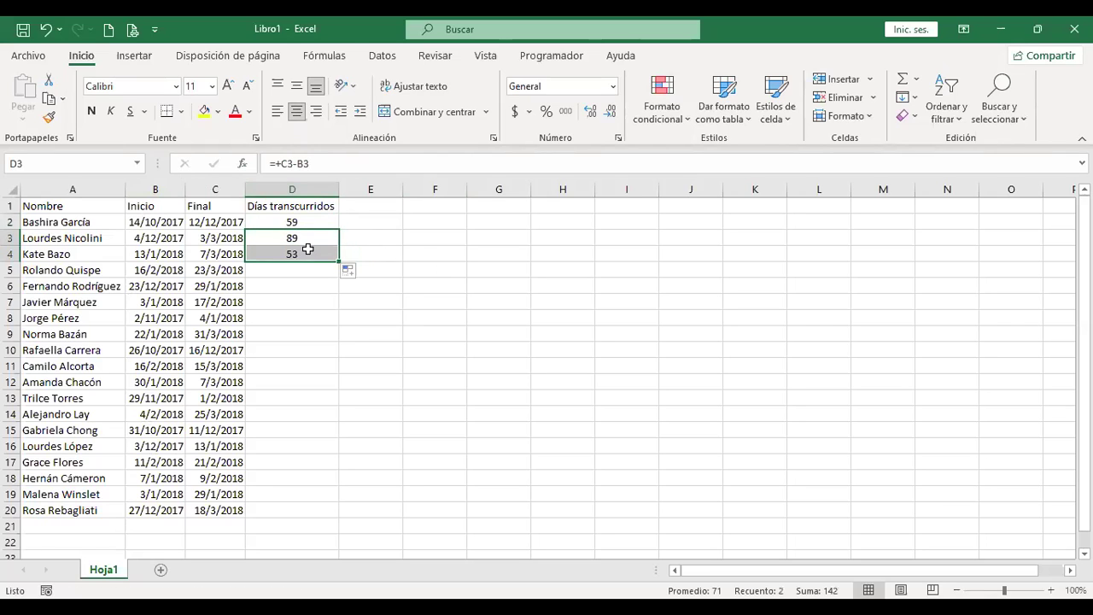
click(306, 252)
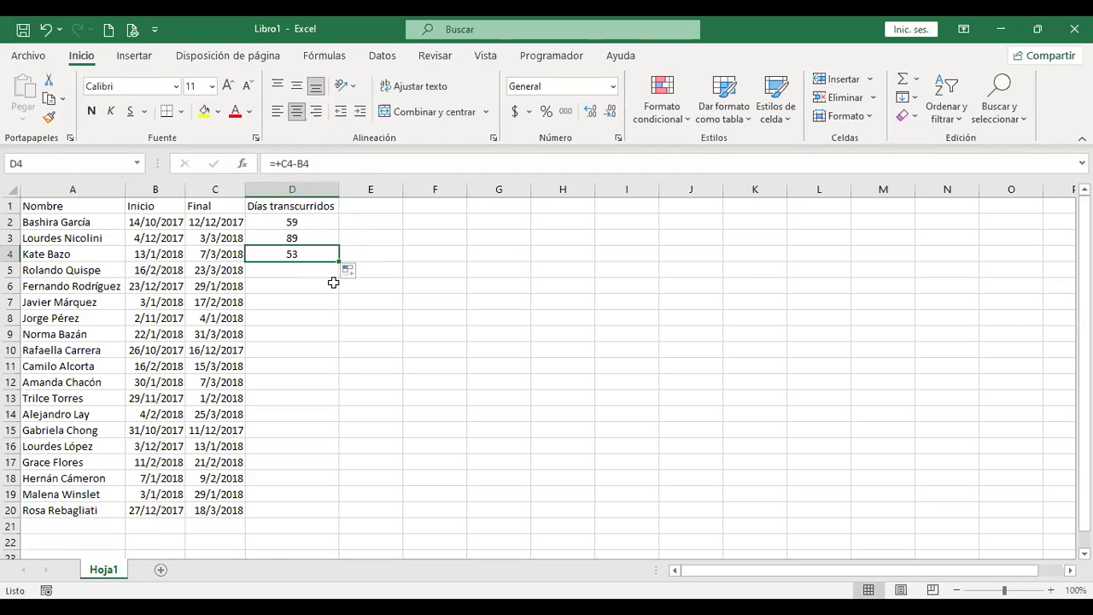
- Fill the Días transcurridos formula from D4 down to D20
drag(339, 262, 338, 419)
scroll(334, 402, down, 2)
drag(337, 328, 332, 416)
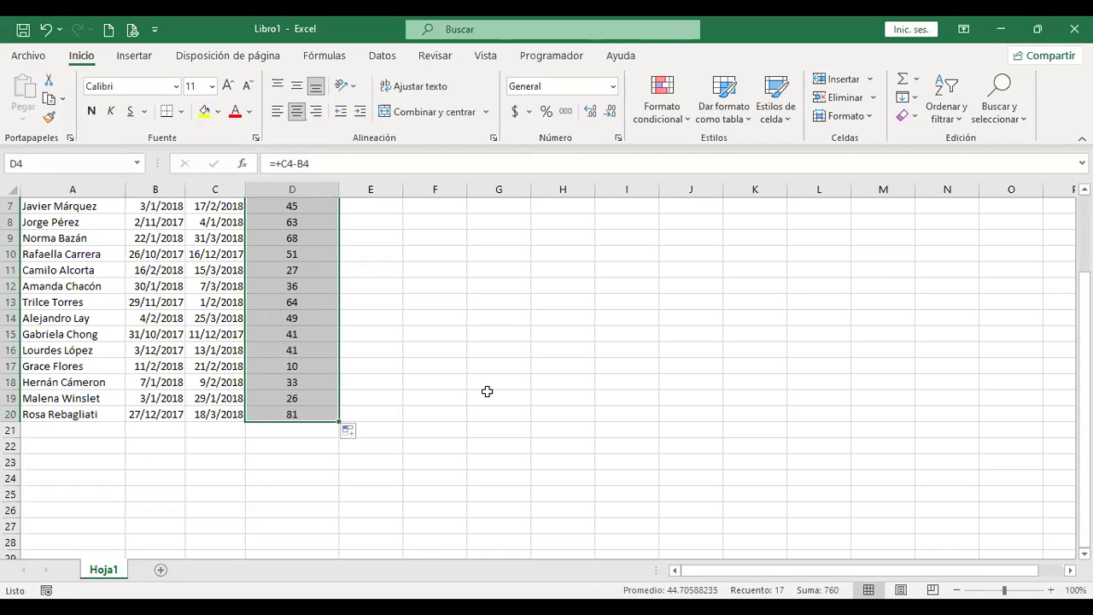
scroll(487, 391, up, 2)
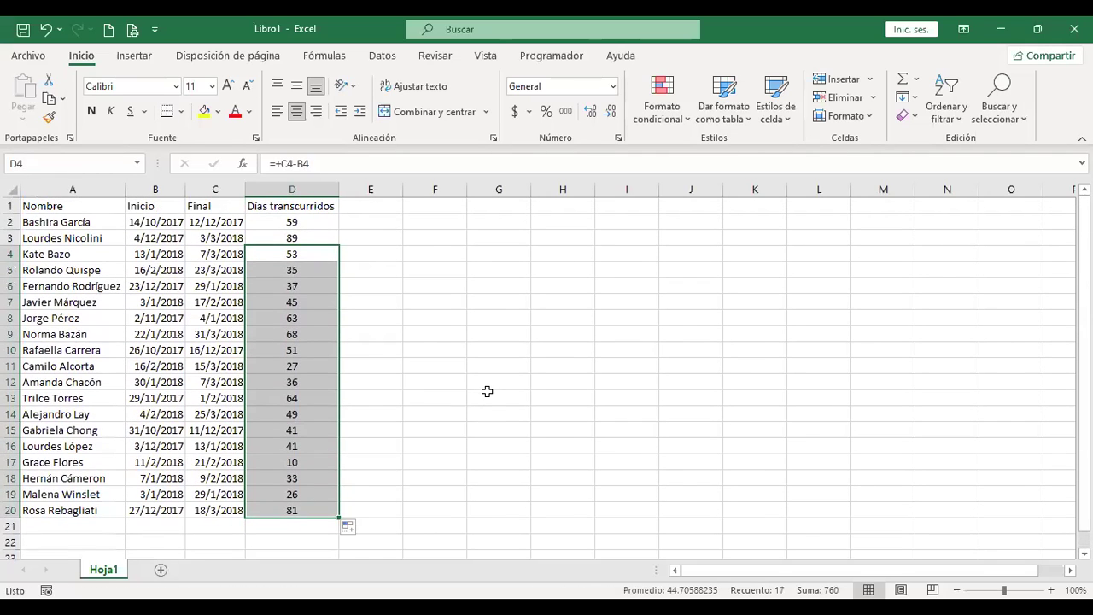
- Examine the cell references used by the formula in D2
click(329, 225)
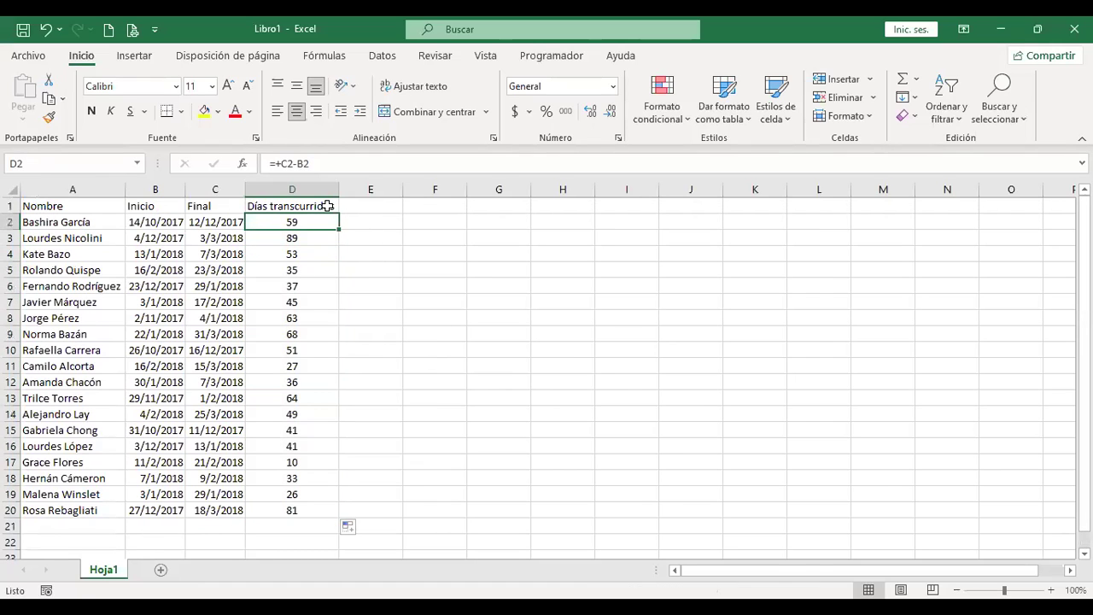
key(F2)
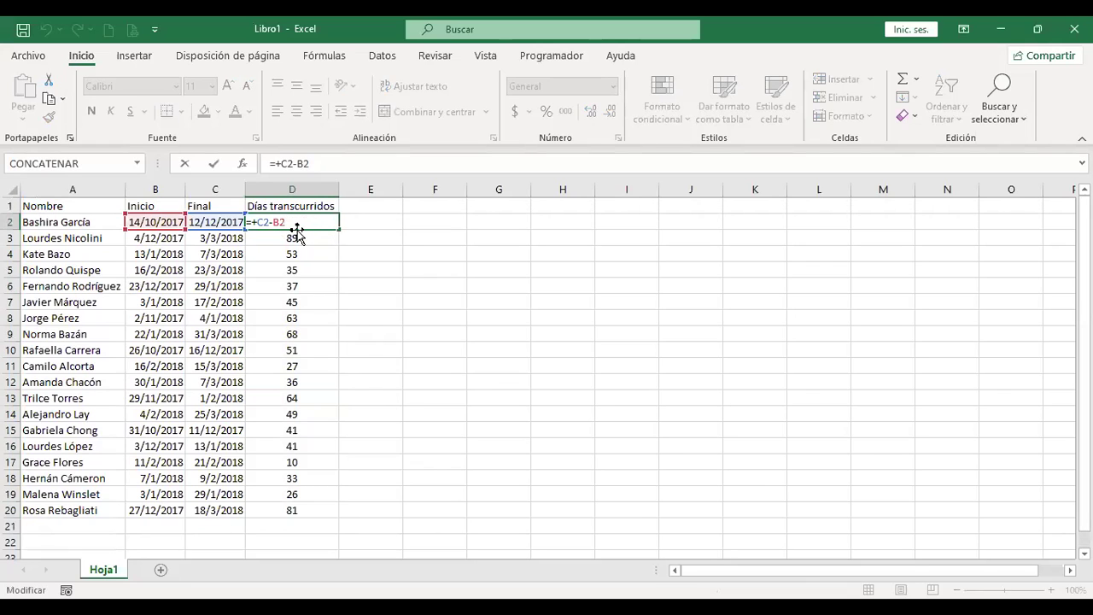
key(ctrl+Return)
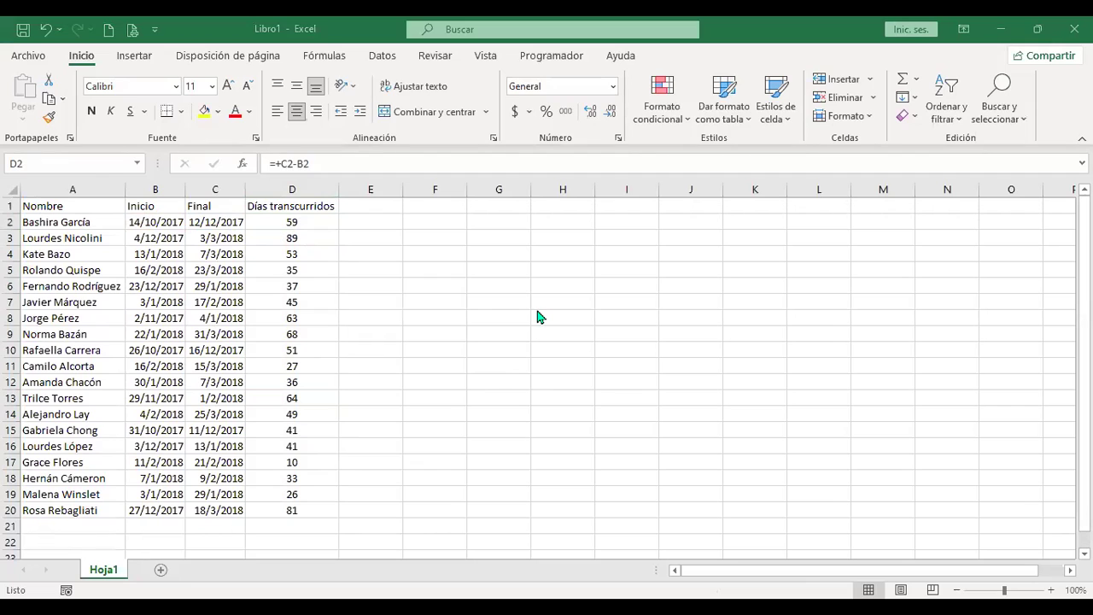
- Paste the copied product table as formulas only into a new sheet and fit column A to its labels
key(ctrl+c)
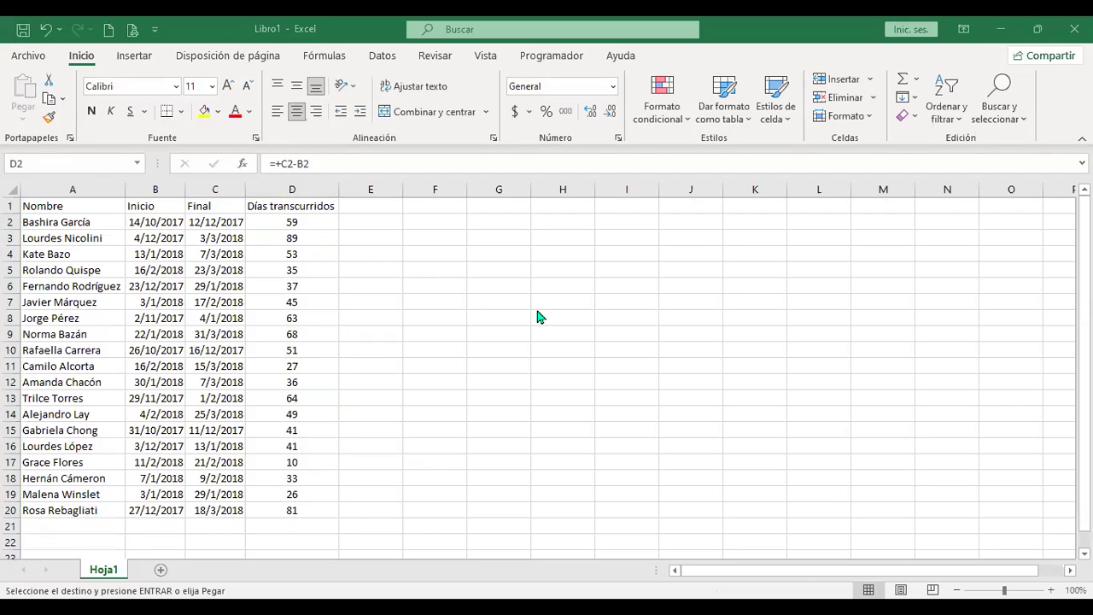
click(161, 570)
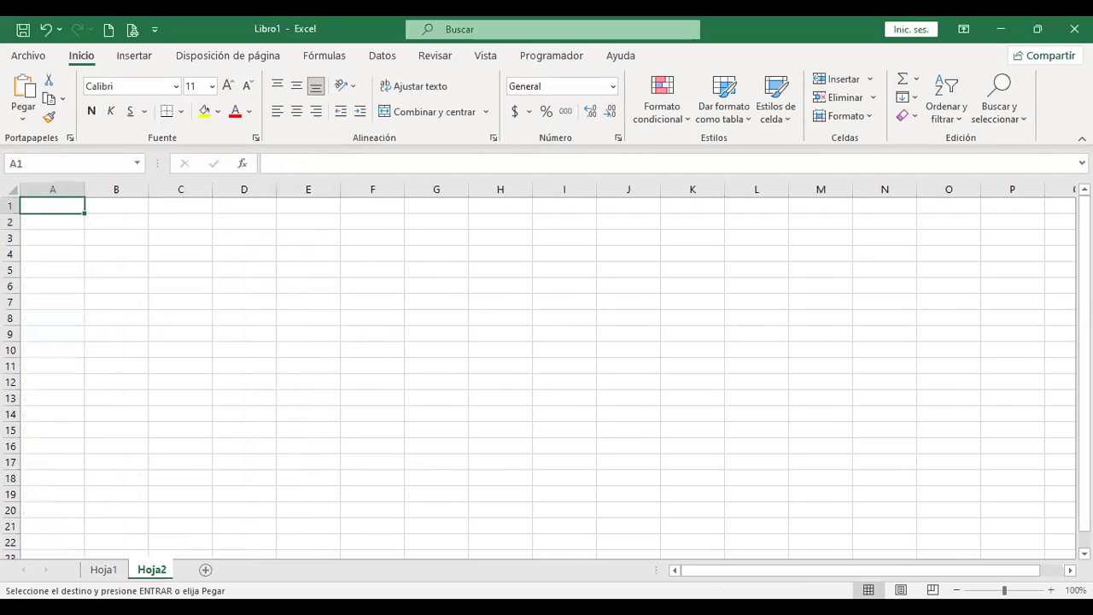
click(10, 183)
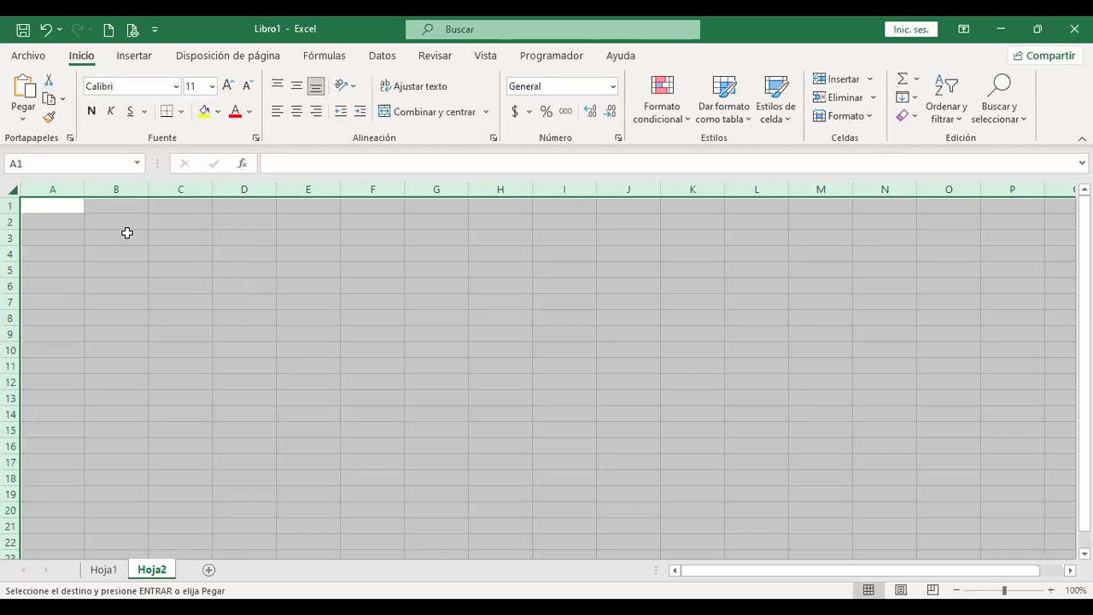
click(23, 120)
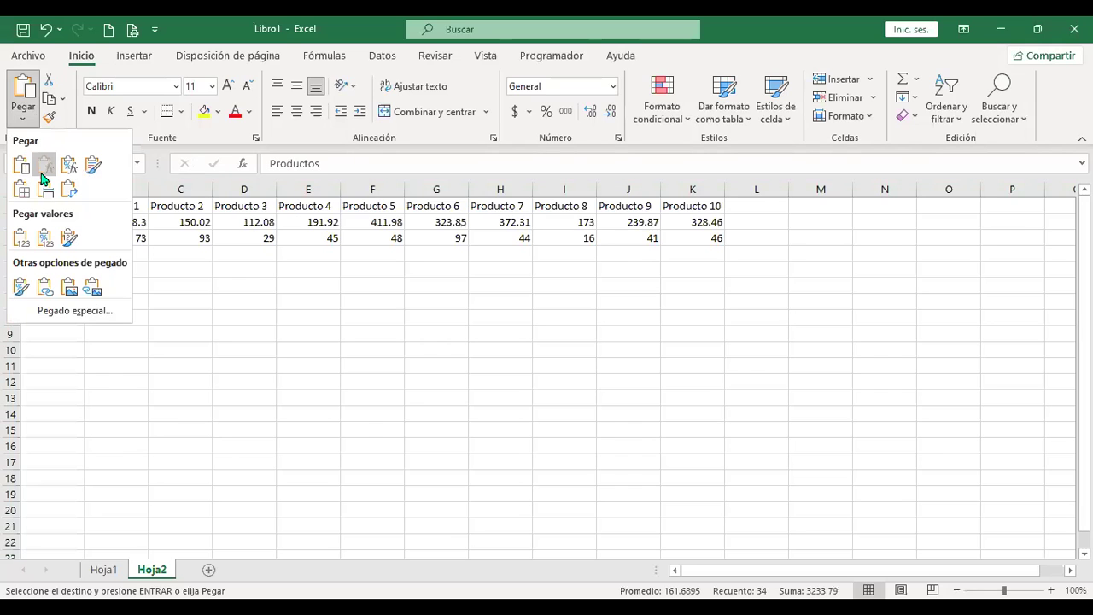
click(43, 174)
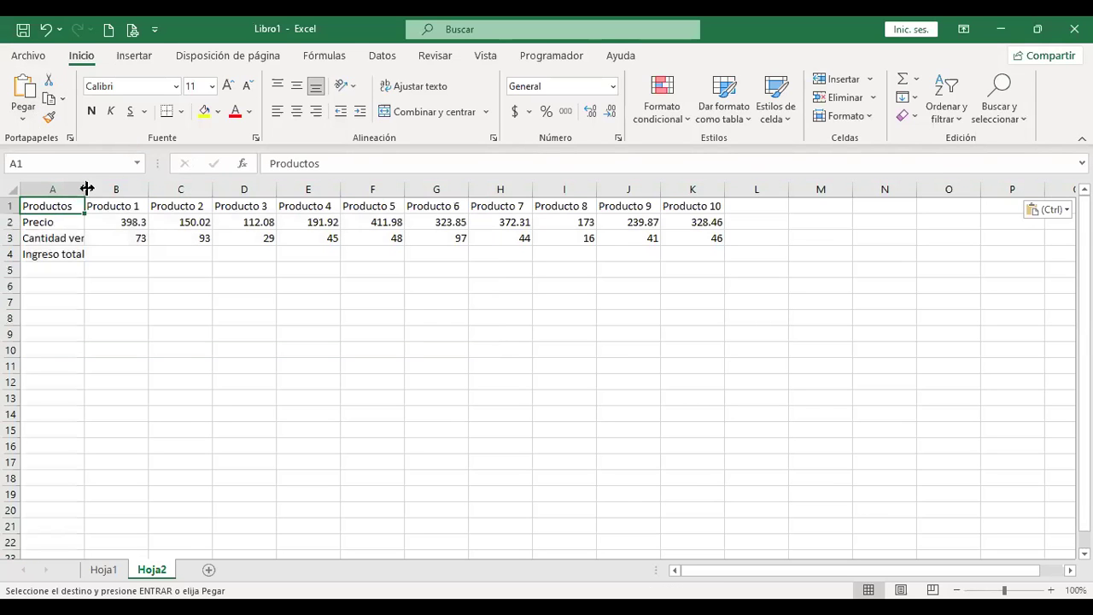
double_click(85, 186)
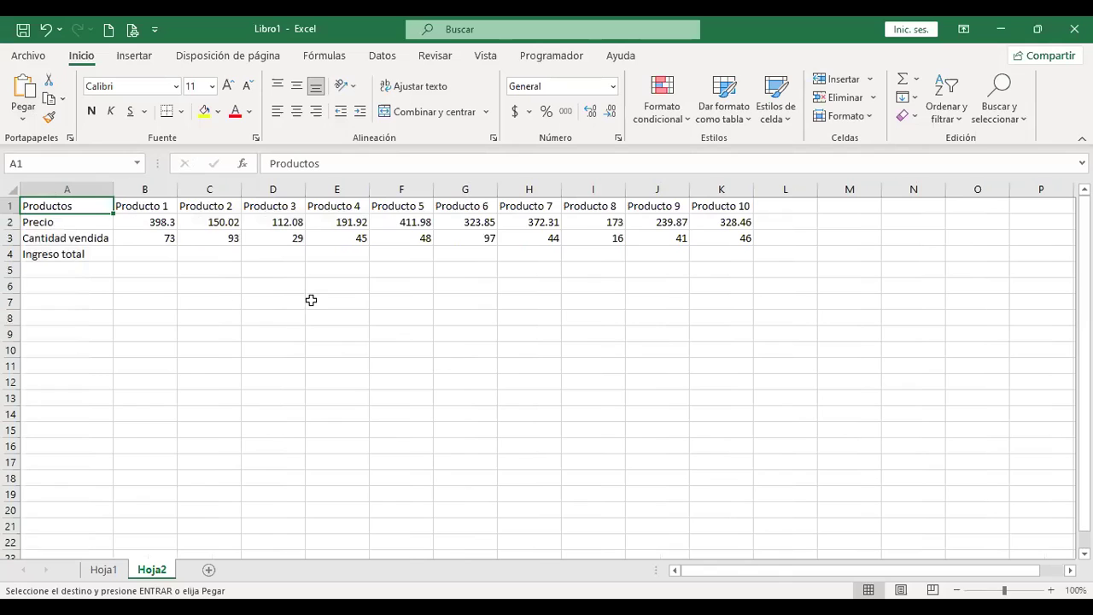
click(158, 220)
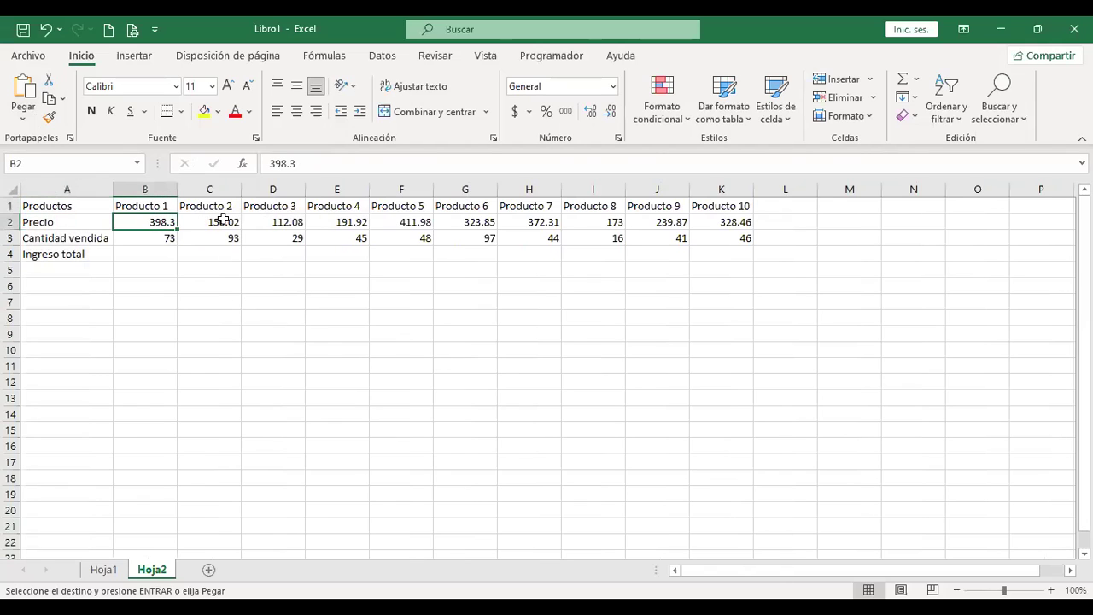
click(155, 254)
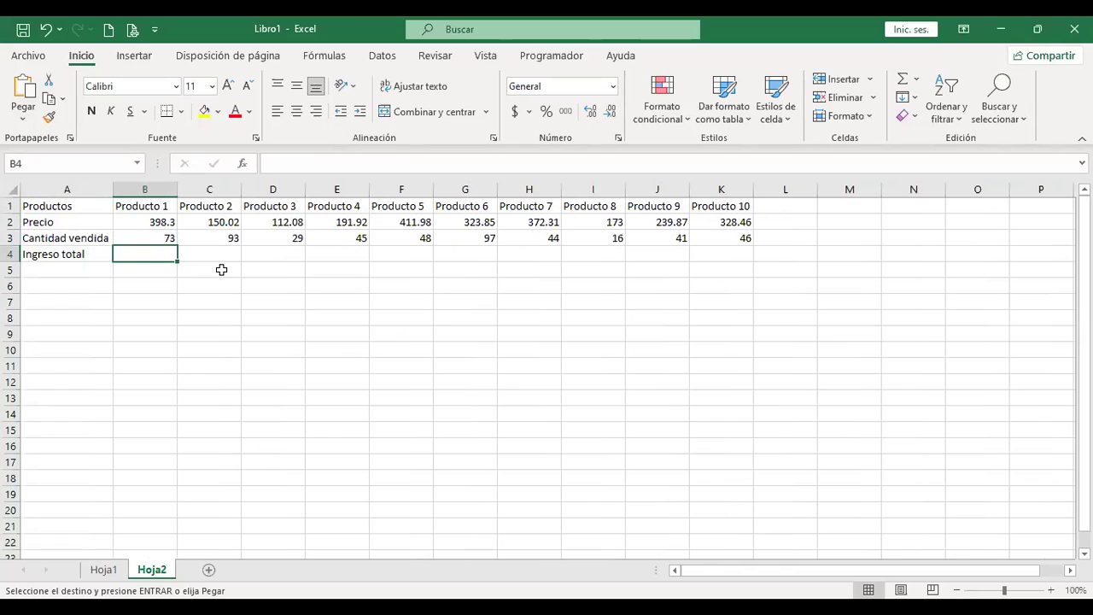
- Examine how the row references change in the Días transcurridos formulas on Hoja1, from D2 down to D14
click(106, 569)
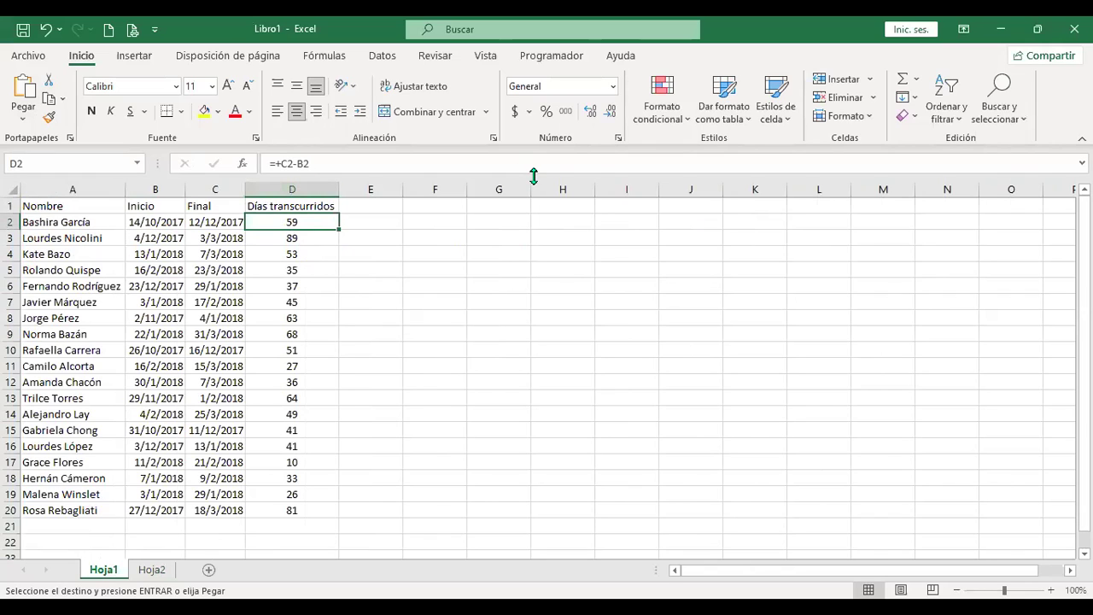
key(Down)
key(Down)
key(Down)
key(Down)
key(Down)
key(Down)
key(Down)
key(Down)
key(Down)
key(Down)
key(Down)
key(Down)
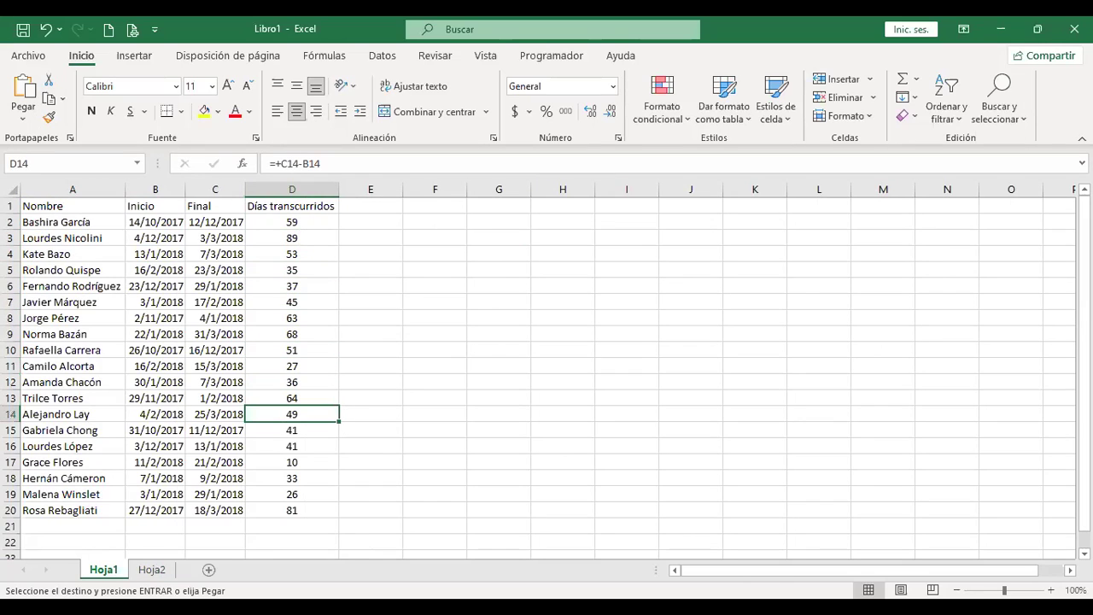
- Enter the Ingreso total formula +B2*B3 in B4 on Hoja2 and fill it across to K4
click(152, 569)
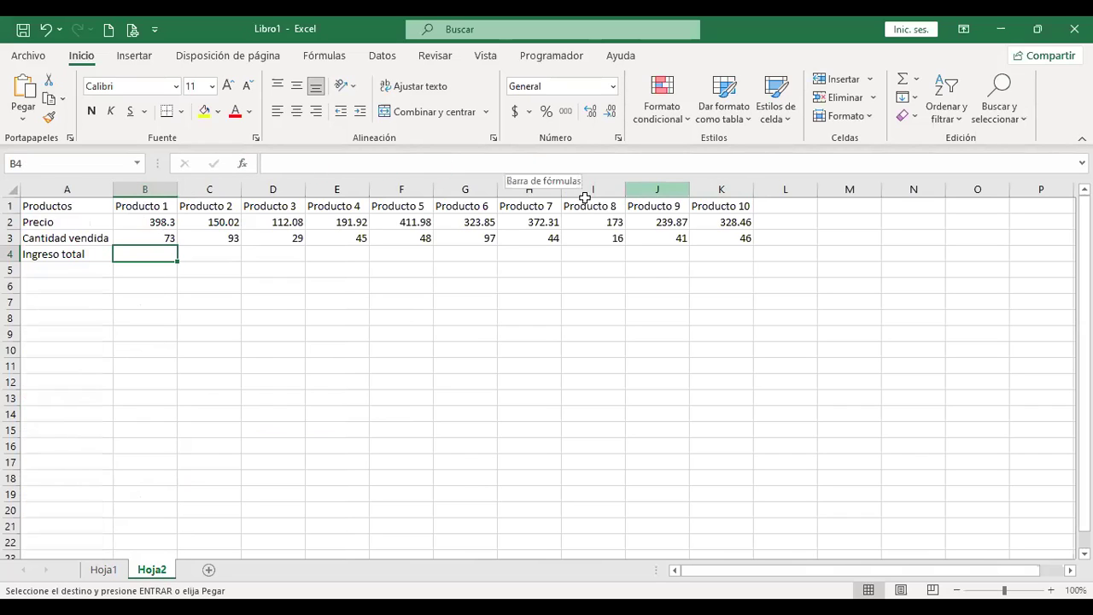
text(+)
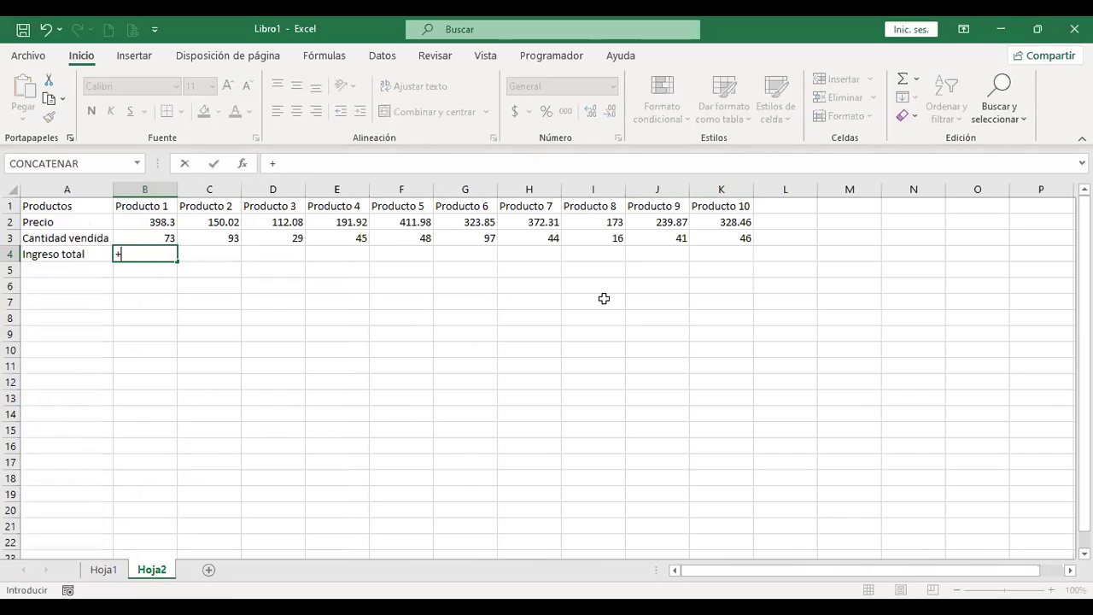
click(145, 220)
text(*)
click(158, 235)
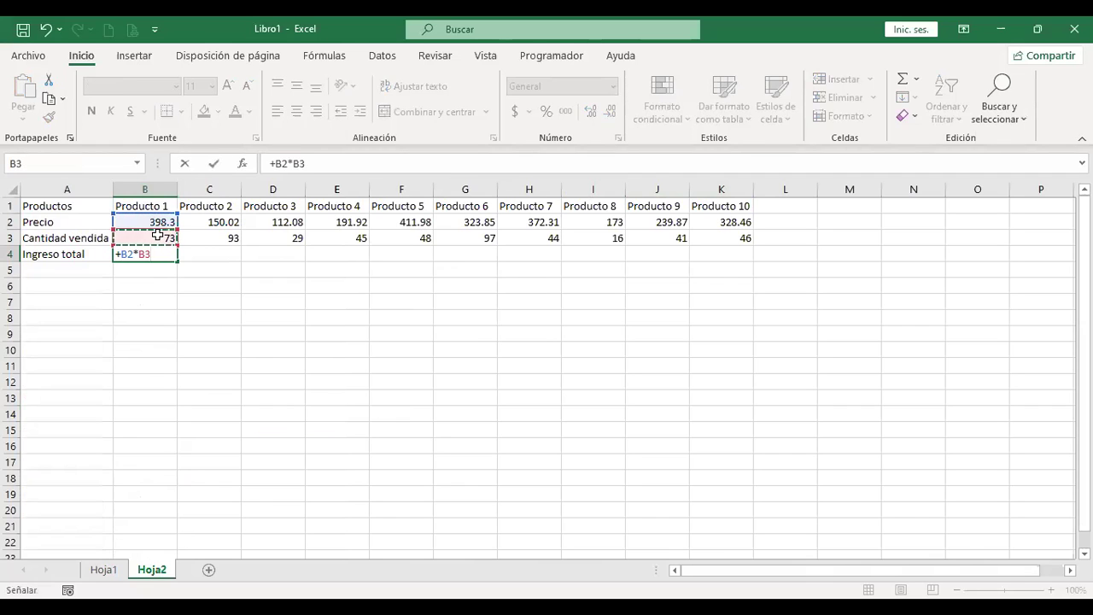
key(ctrl+Return)
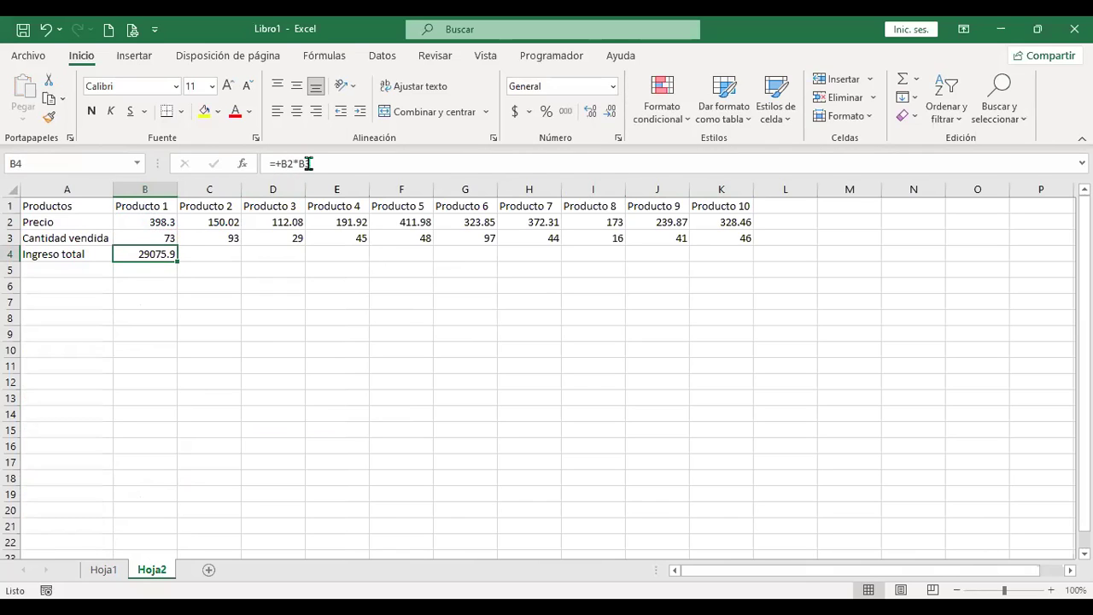
drag(177, 262, 751, 265)
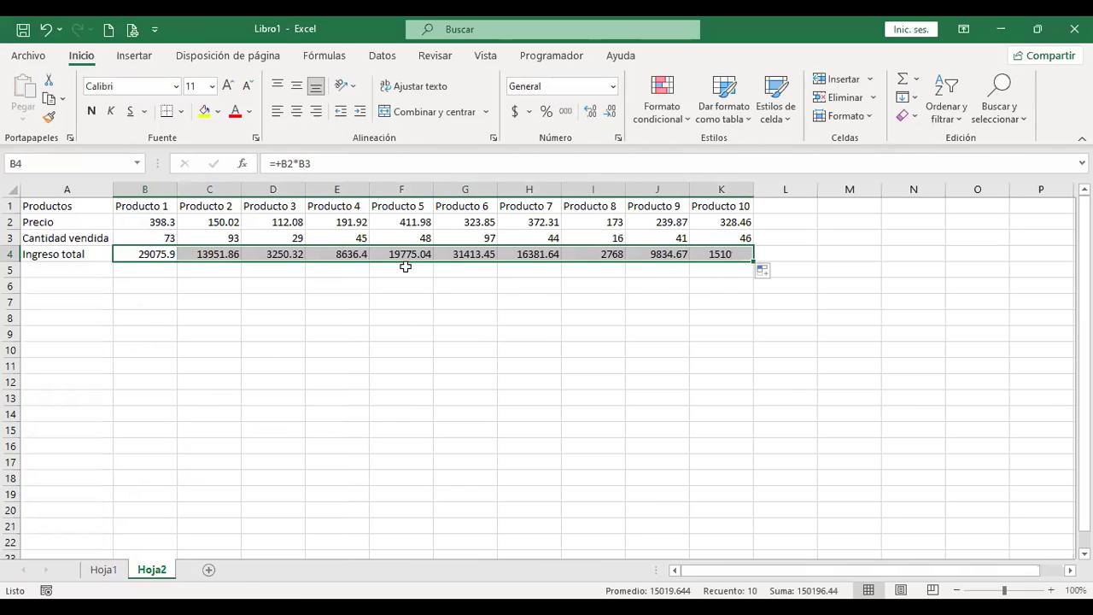
- Examine how the column references change in the copied Ingreso total formulas from B4 across to K4
click(158, 255)
key(Right)
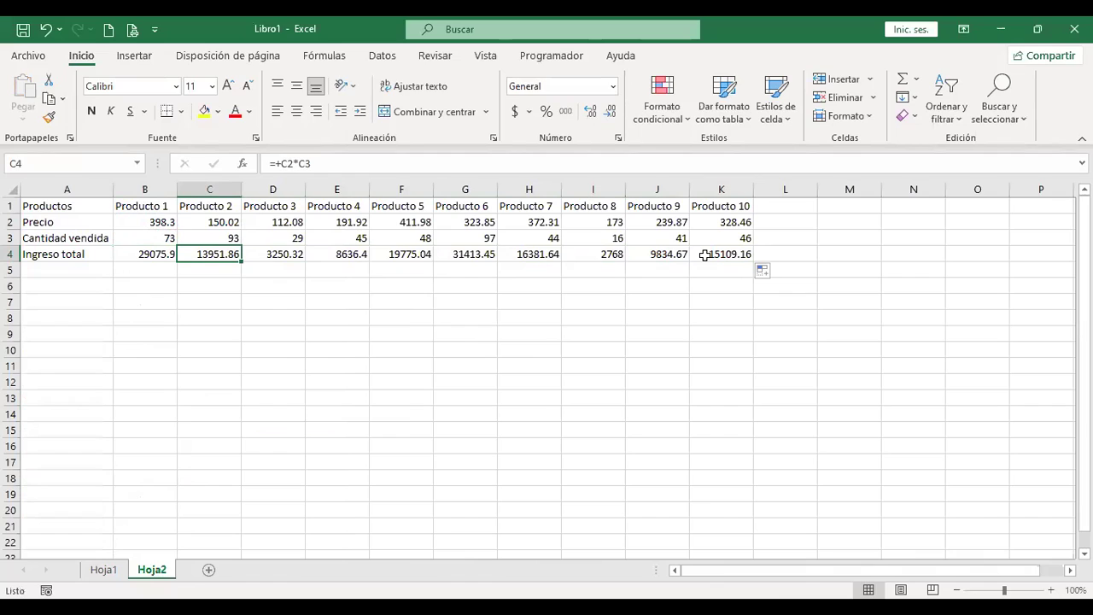
key(Right)
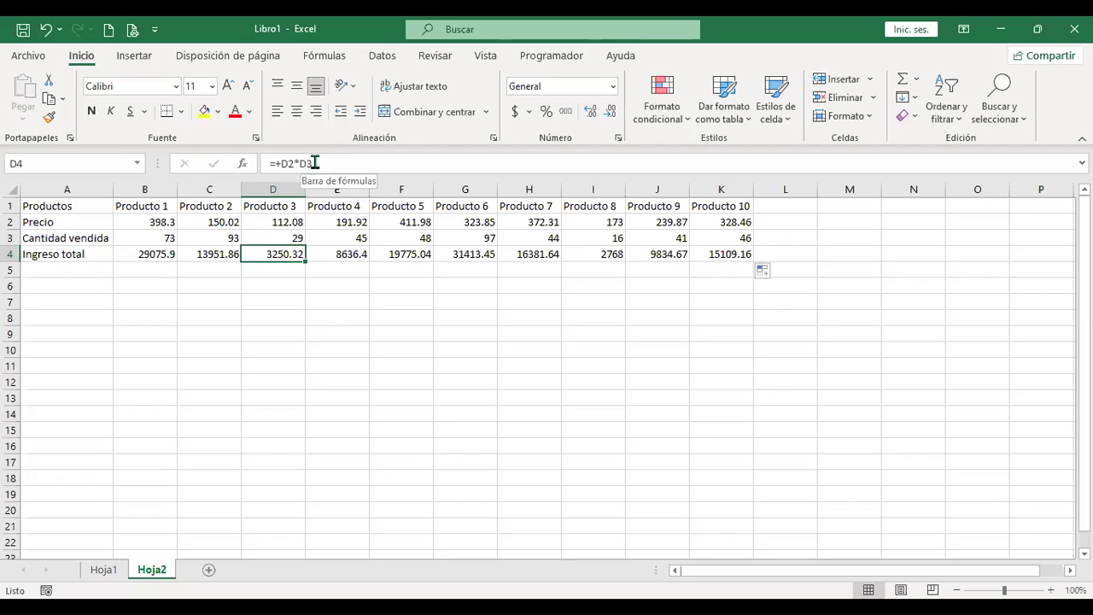
key(Right)
key(Right)
key(Right)
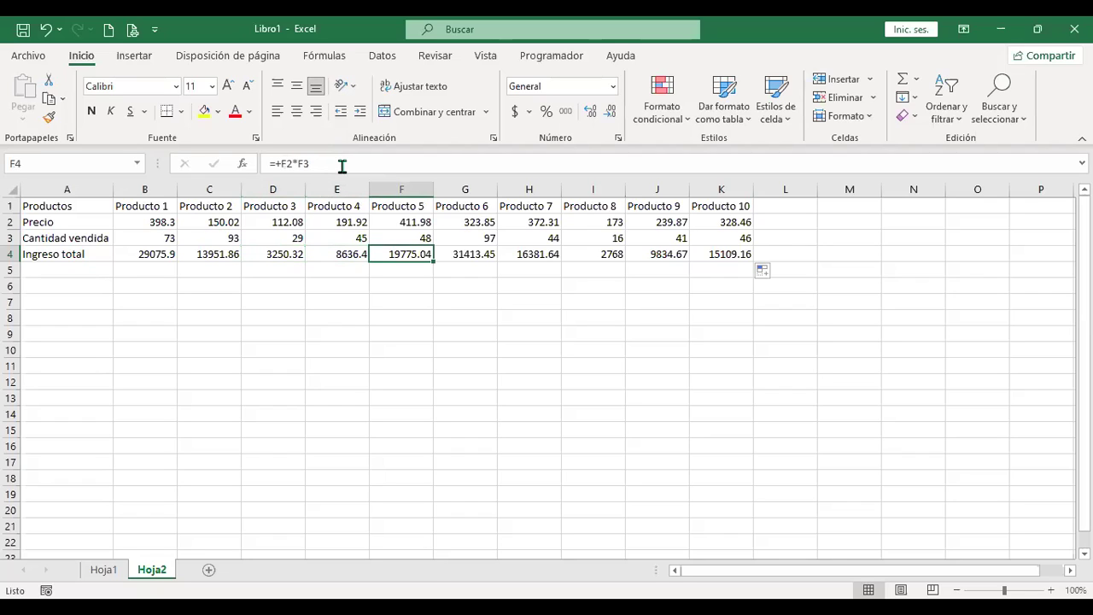
key(Right)
key(Right)
key(Right)
key(Right)
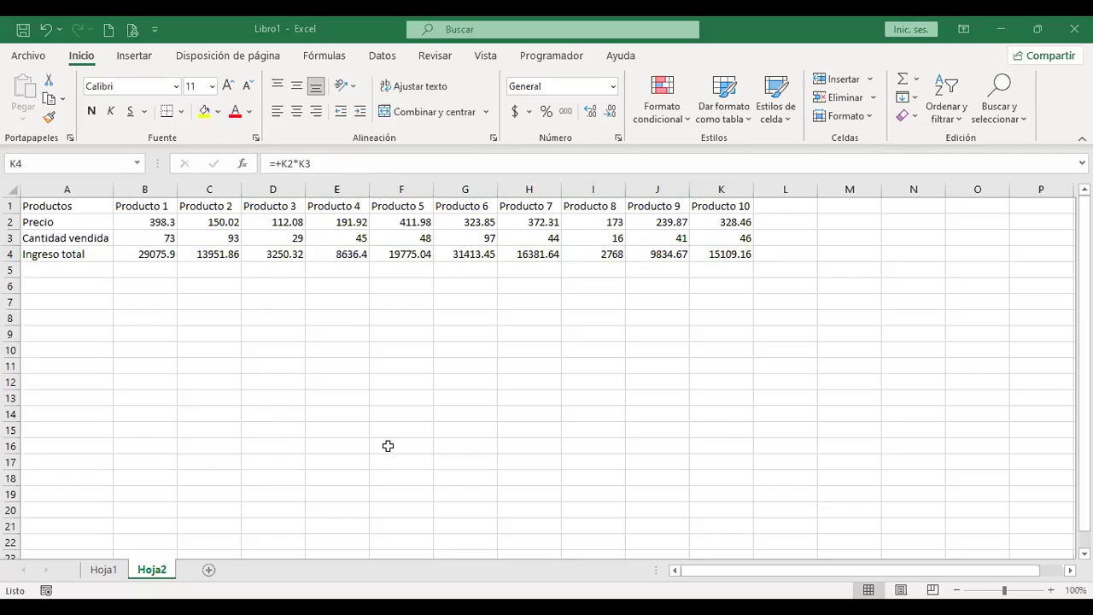
- Paste the copied product table with the Incremento cell, without its formatting, into a new sheet Hoja3
key(ctrl+c)
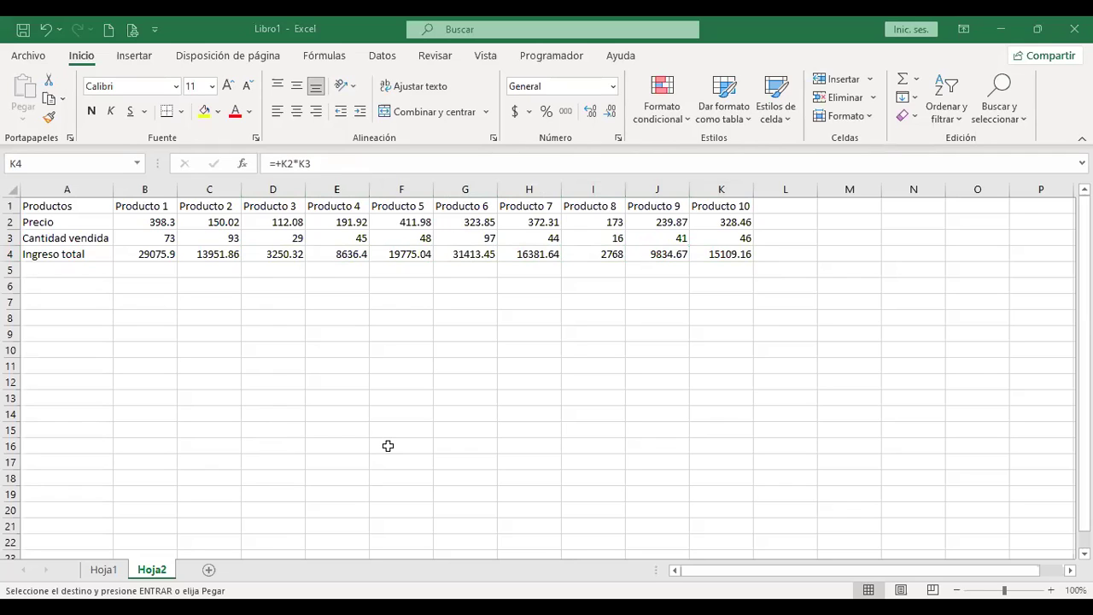
click(208, 570)
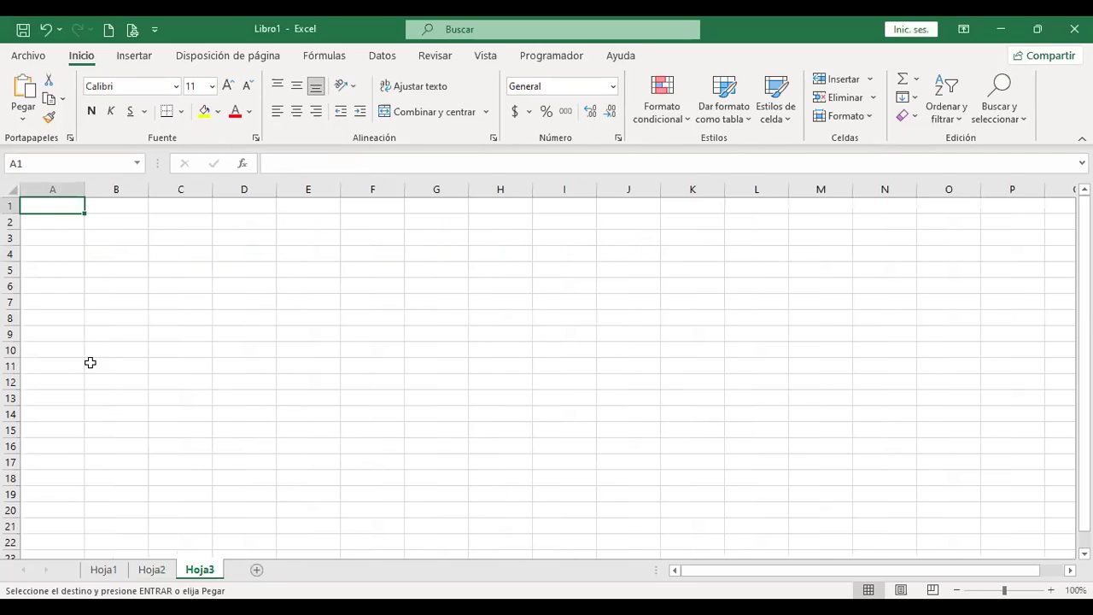
click(13, 190)
click(22, 102)
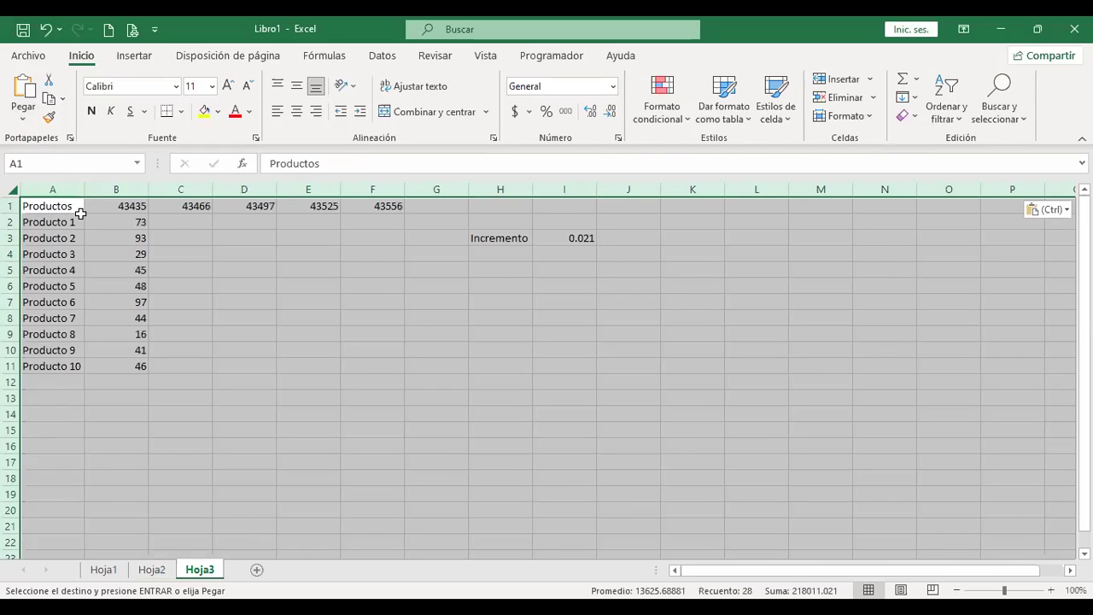
- Check the unformatted date headers in row 1 of Hoja3 and select the range B1:F1
click(130, 208)
click(265, 206)
click(298, 205)
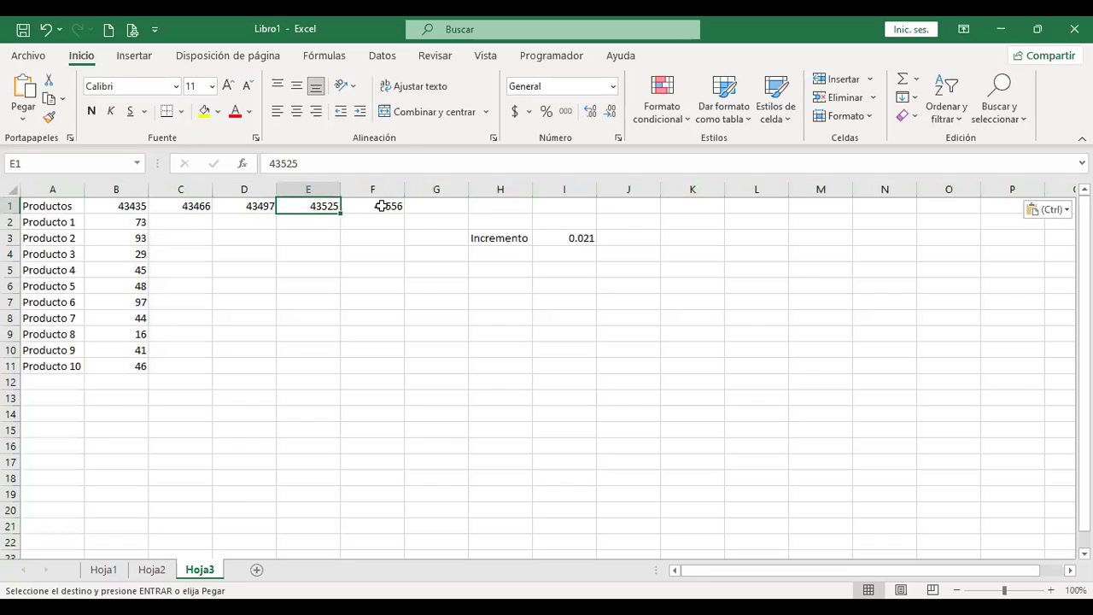
click(381, 207)
drag(124, 203, 391, 189)
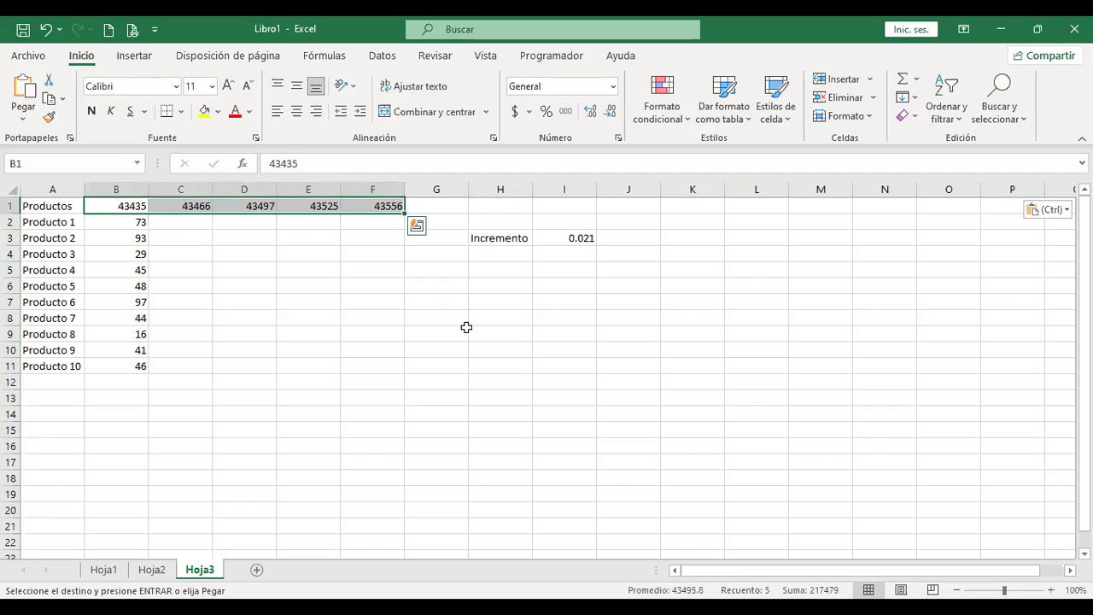
click(612, 88)
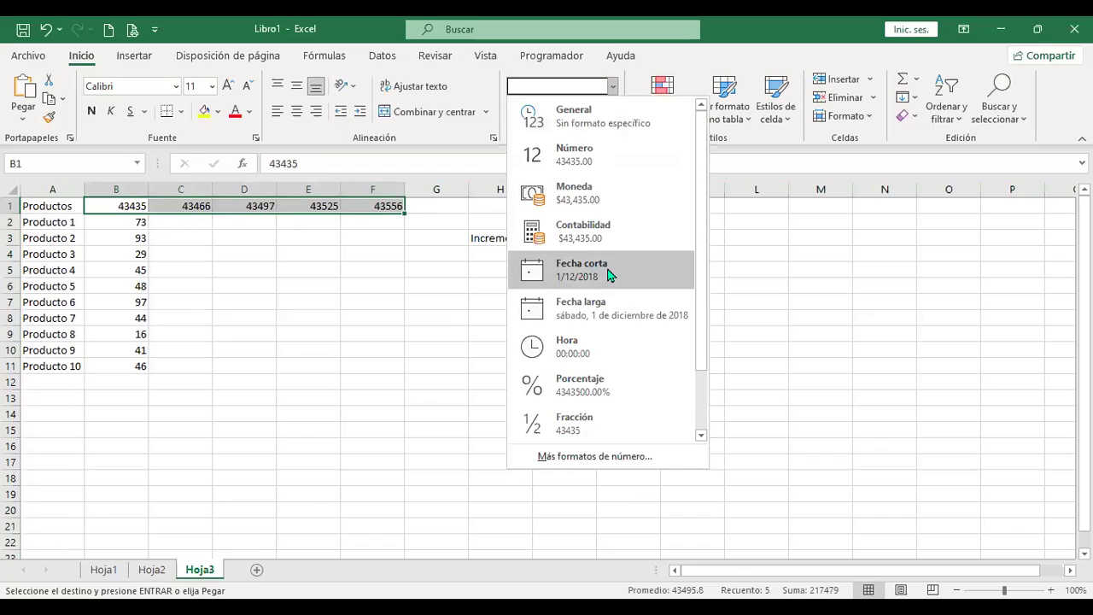
click(631, 462)
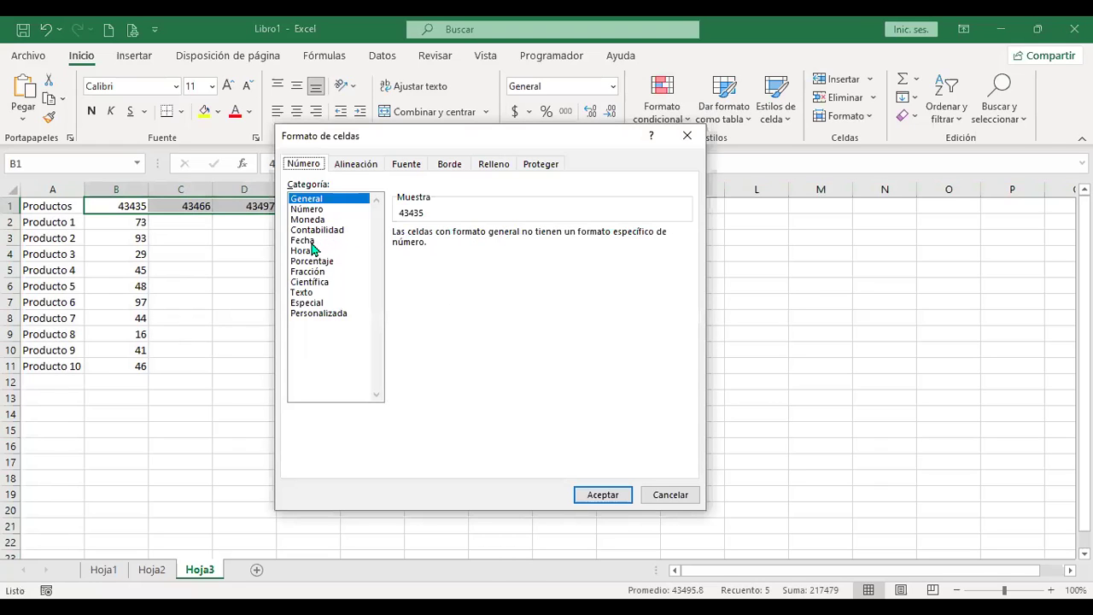
click(309, 243)
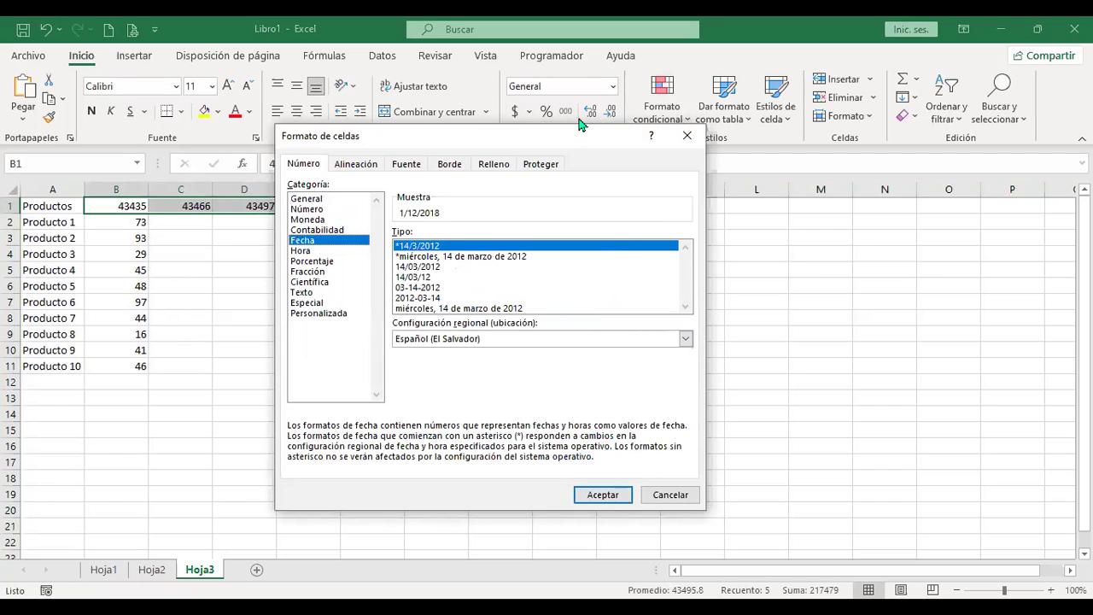
drag(578, 136, 577, 92)
click(670, 452)
- Format the date headers in B1:F1 with the short date format (Fecha corta)
click(612, 87)
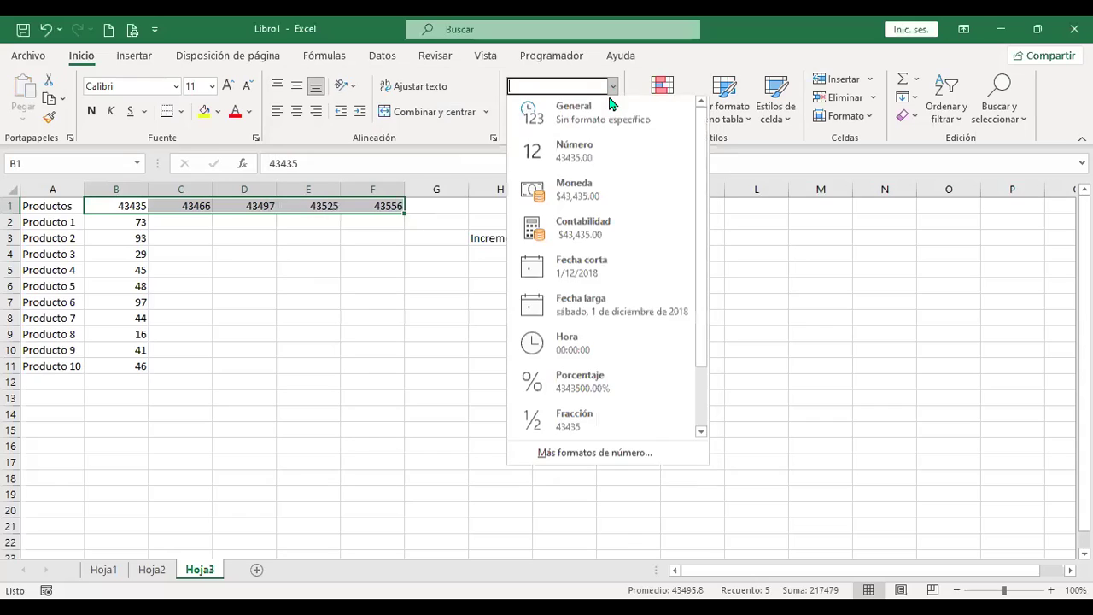
click(584, 269)
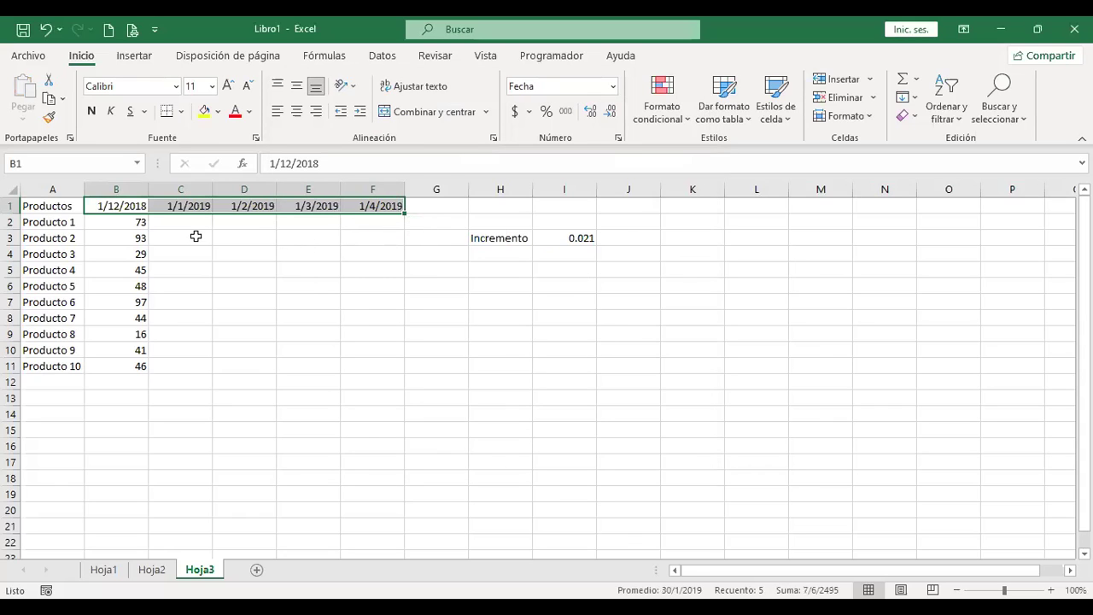
- Examine the first empty forecast cell C2 and the Incremento value in I3
click(196, 221)
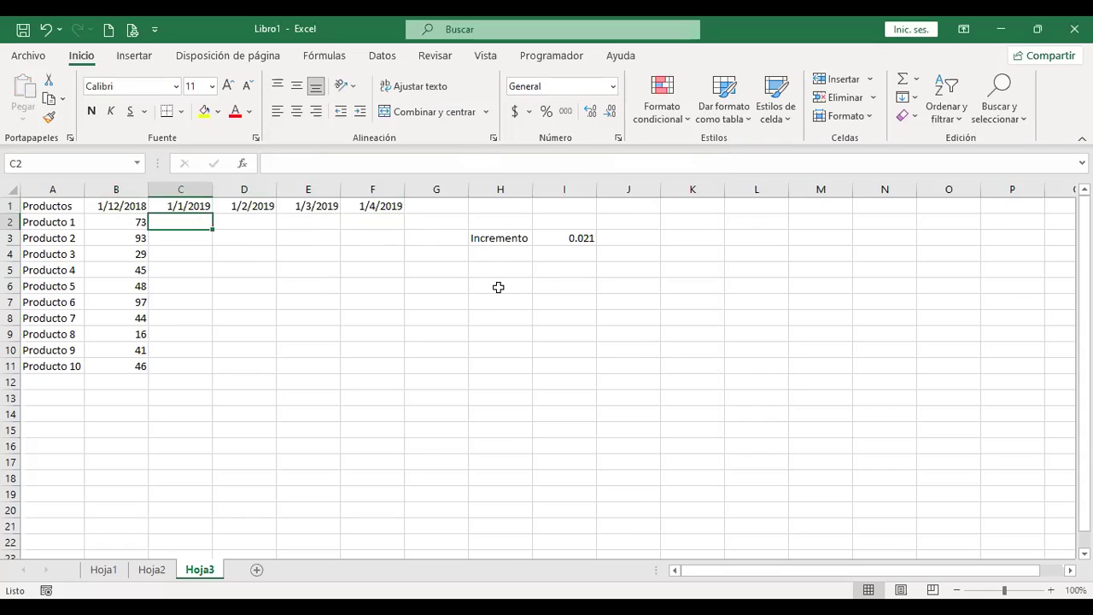
click(562, 243)
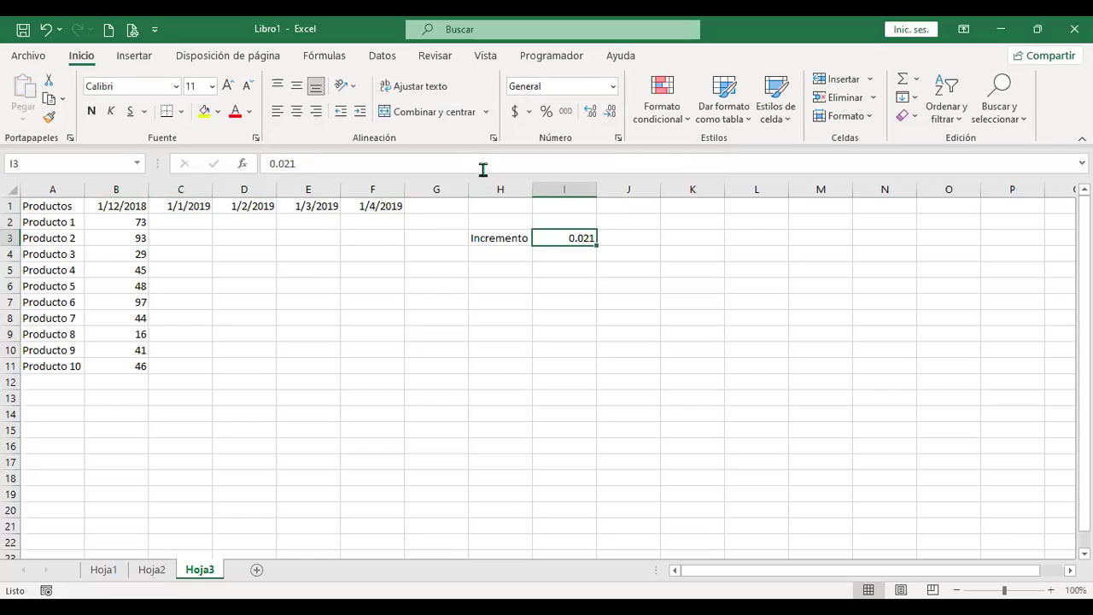
click(566, 164)
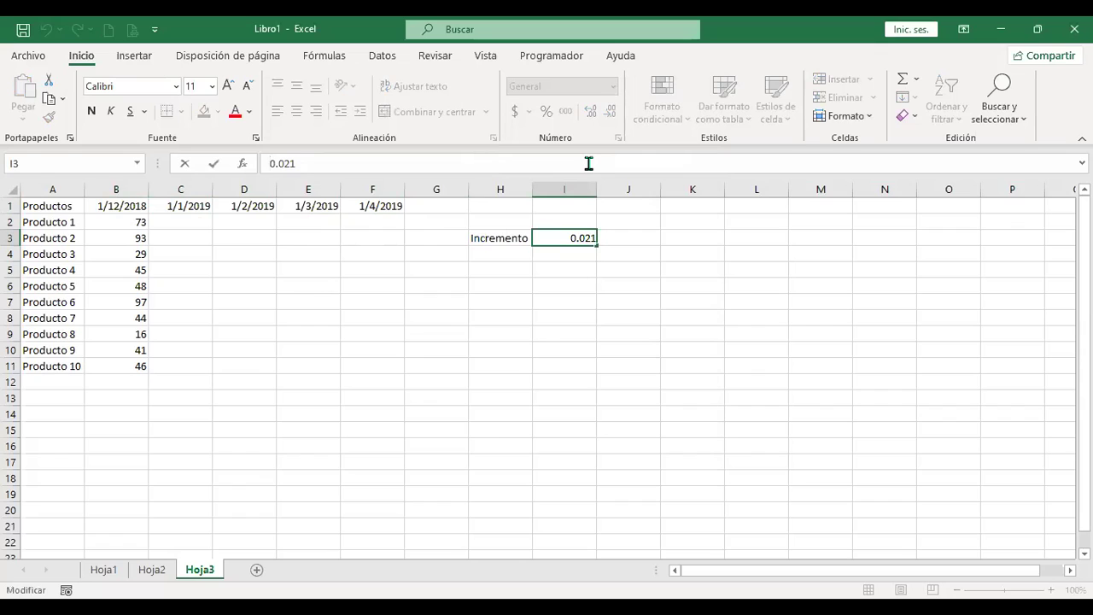
key(Home)
text(+)
key(End)
key(Escape)
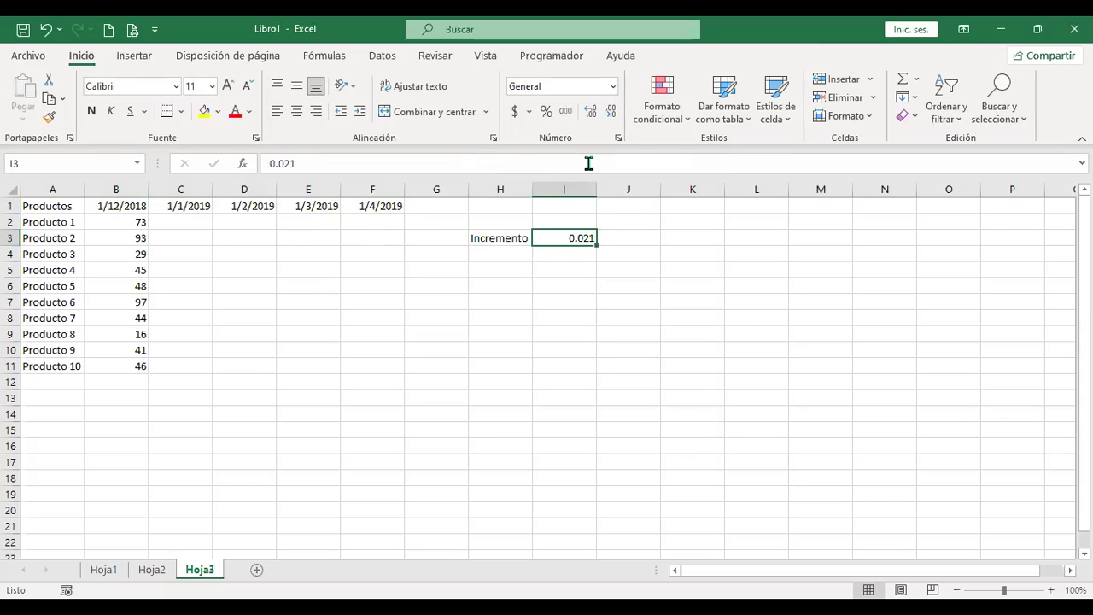
click(584, 254)
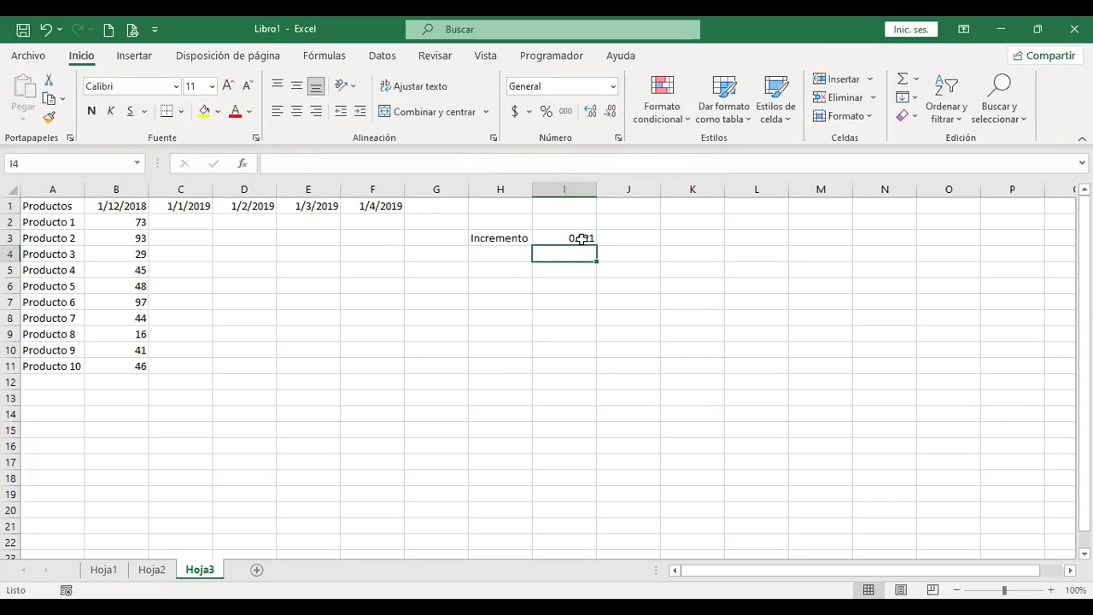
click(580, 236)
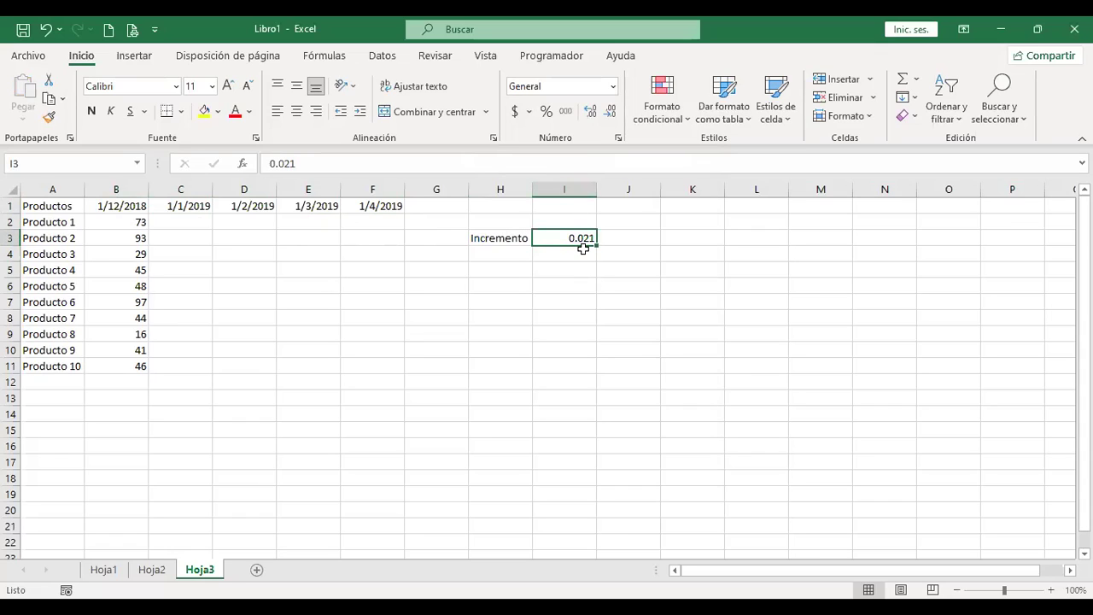
- Format the Incremento value in I3 as a percentage with one decimal place
click(547, 120)
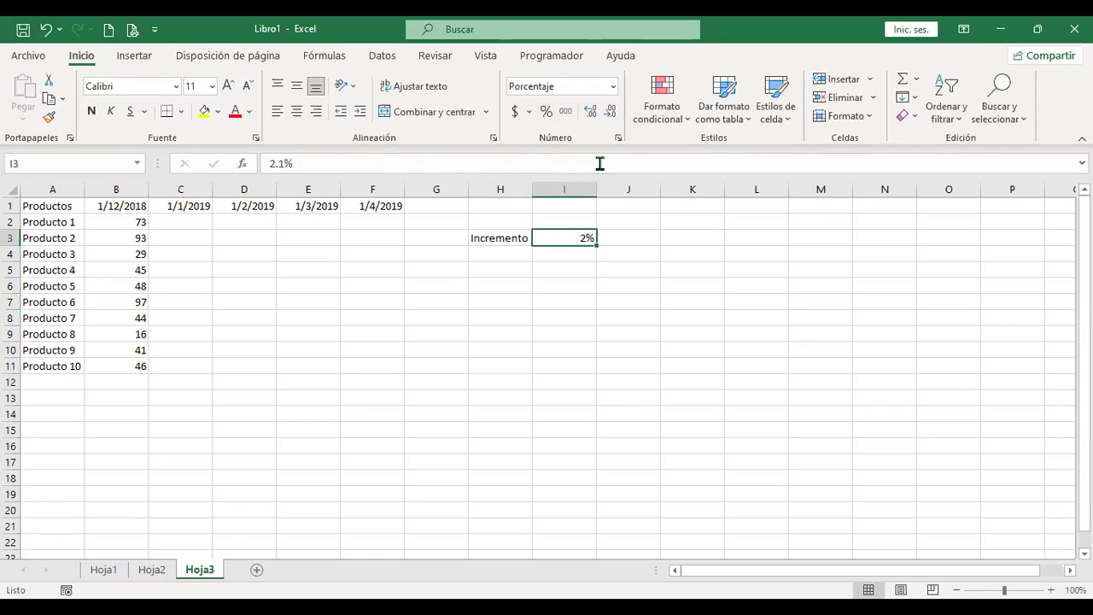
click(592, 115)
- Enter the formula +B2*I3 in C2 to multiply Producto 1's value by the Incremento
click(178, 222)
text(+)
key(Left)
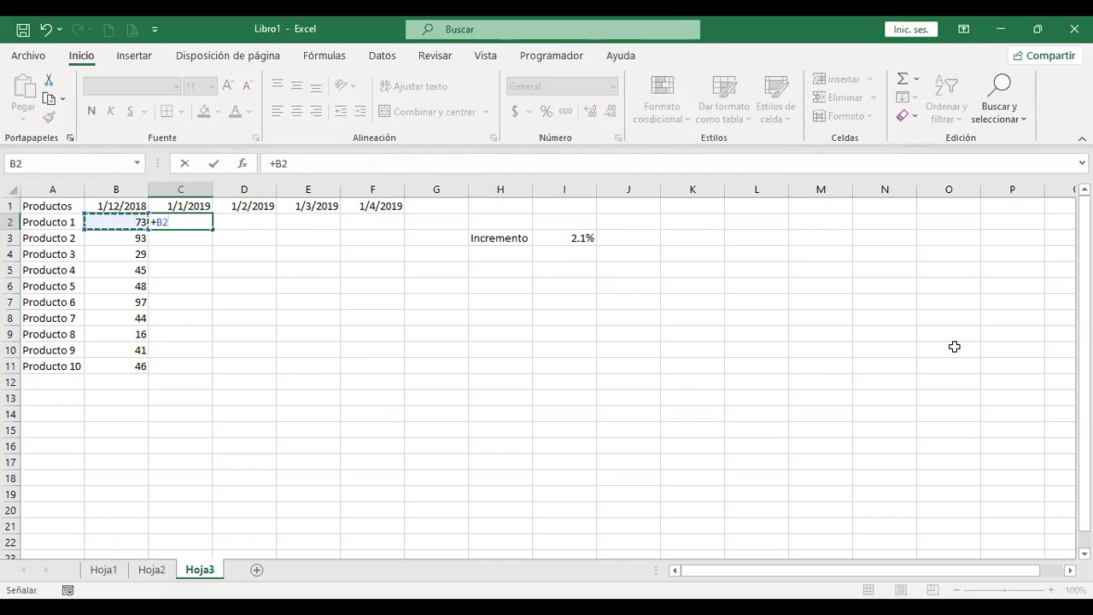
text(*)
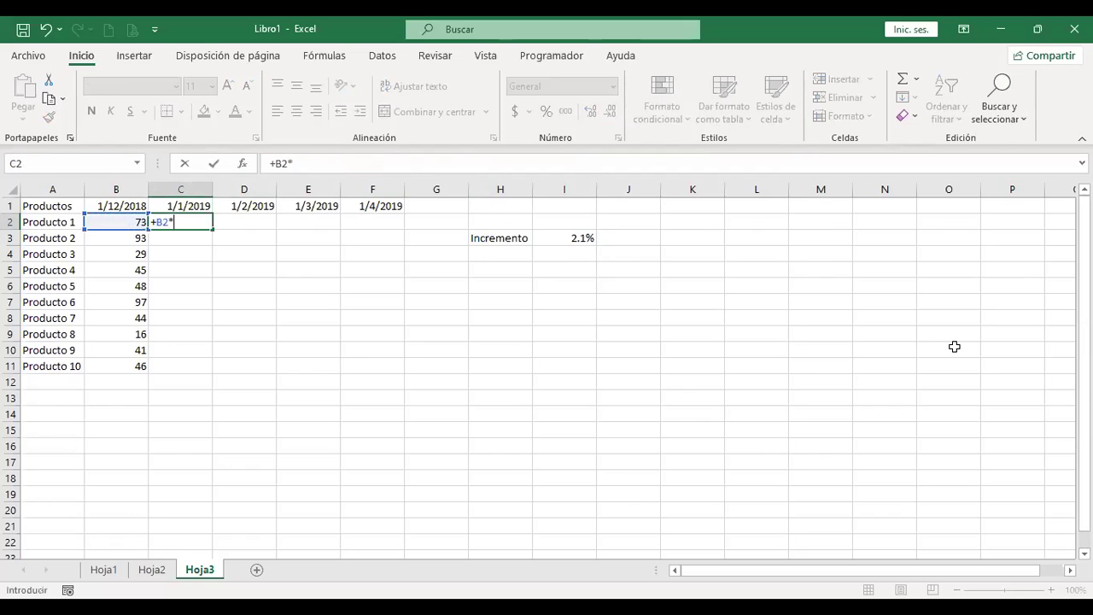
click(578, 238)
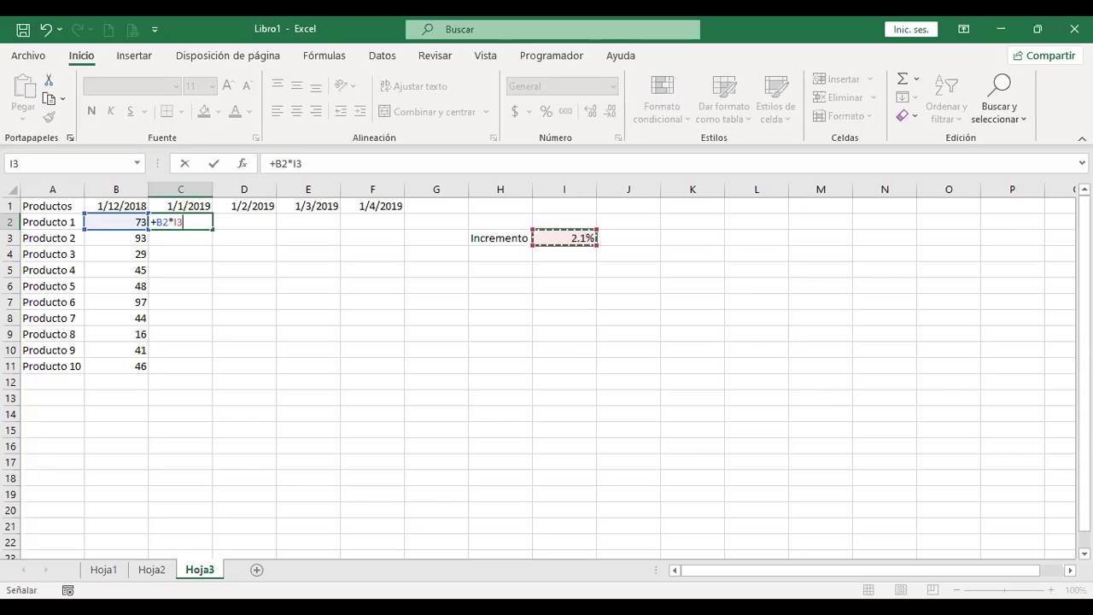
key(Return)
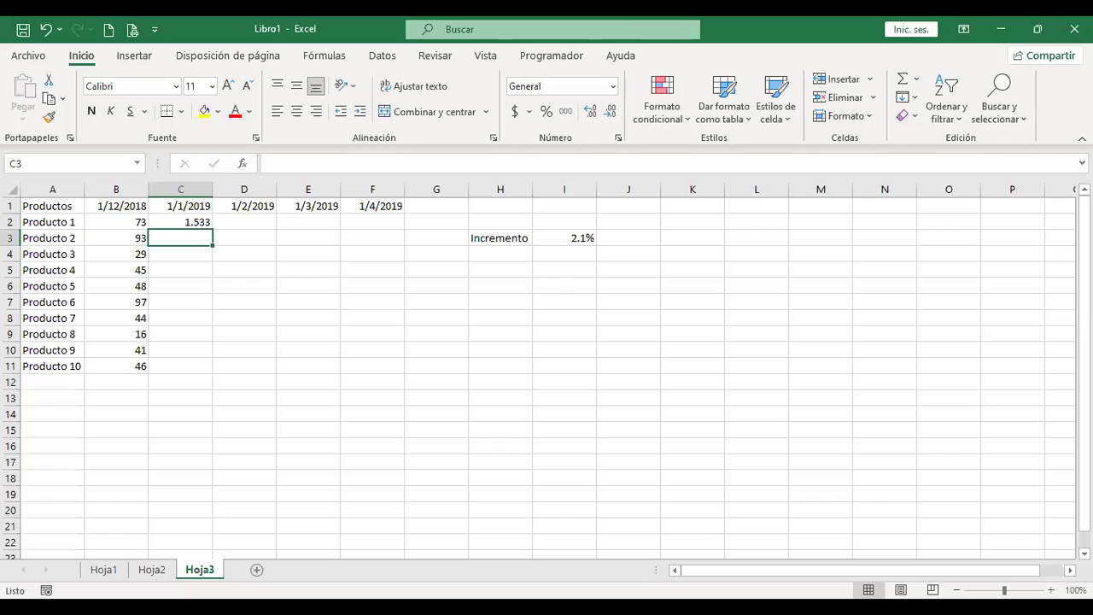
- Replace the I3 reference in C2's formula with the constant 102.1%
click(181, 222)
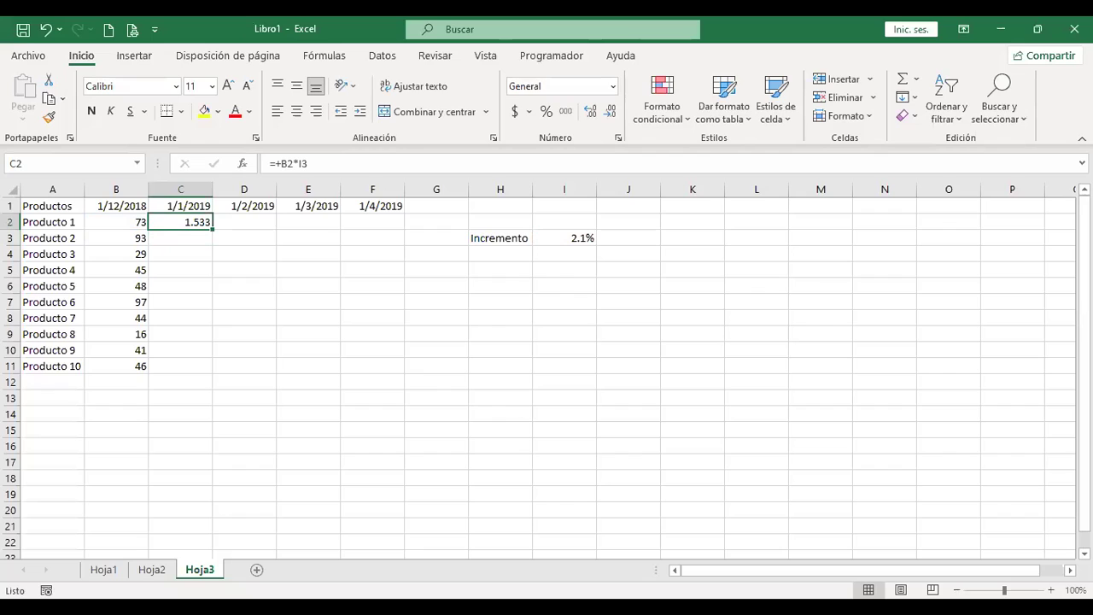
key(F2)
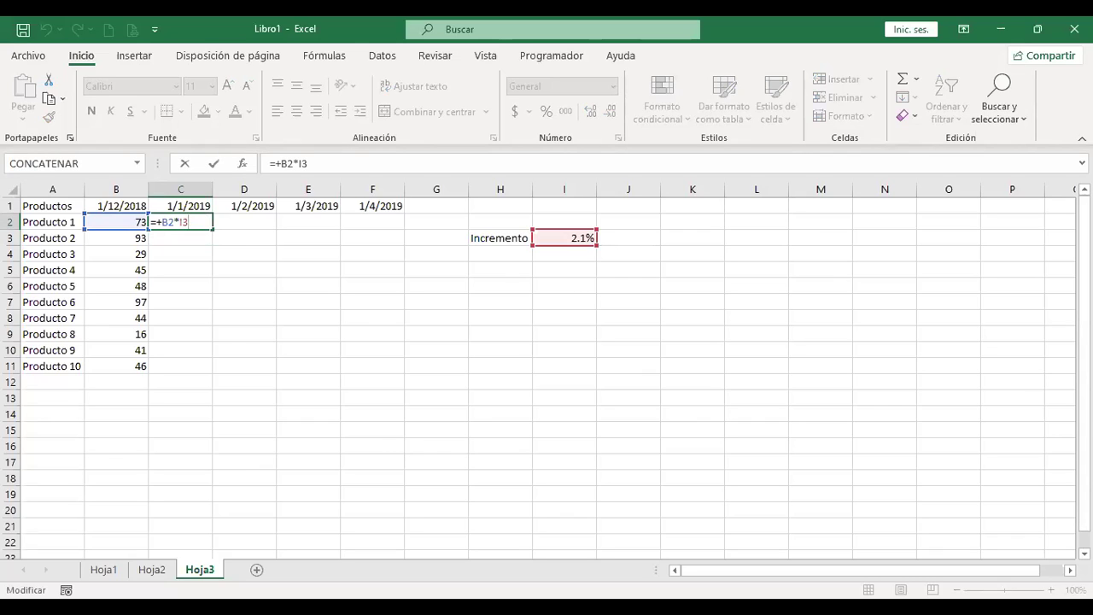
key(BackSpace)
key(BackSpace)
text(102.1)
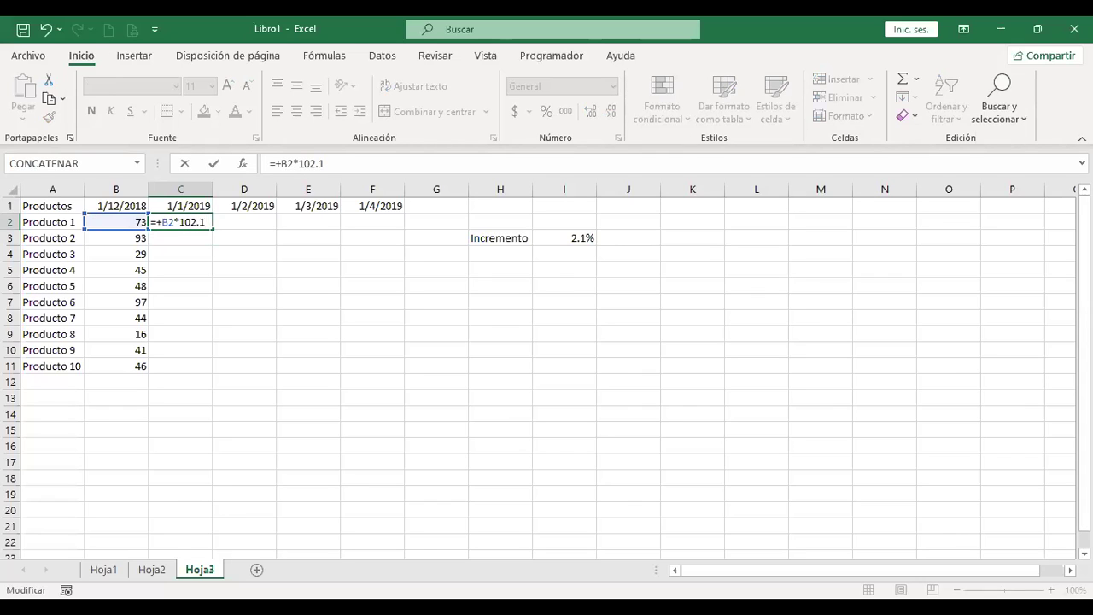
text(%)
key(Return)
- Replace the percentage factor in C2's formula with 1, giving =+B2*1
click(180, 222)
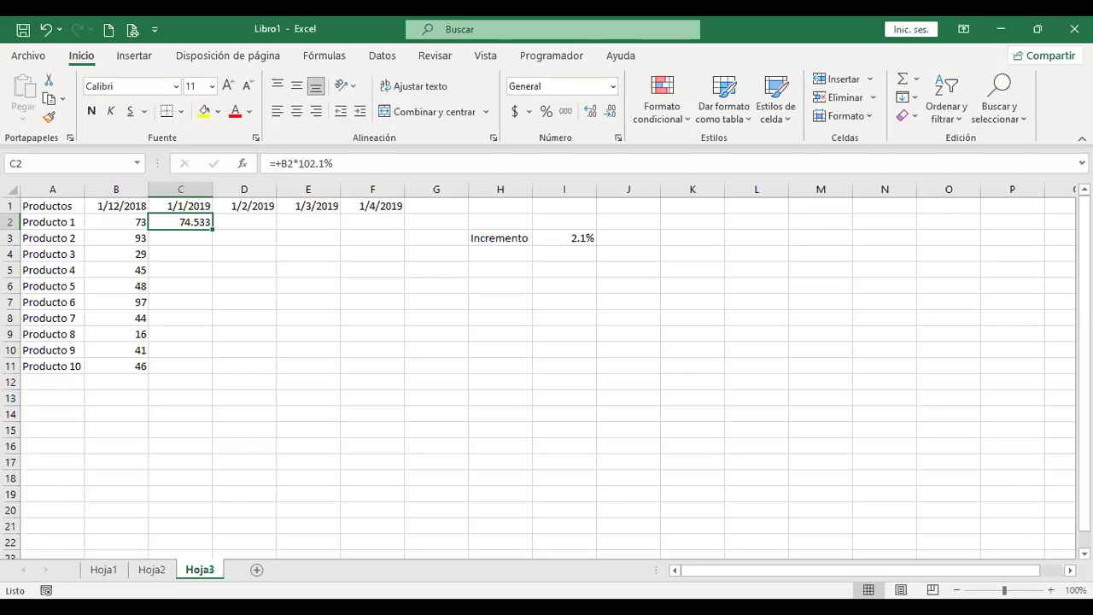
key(F2)
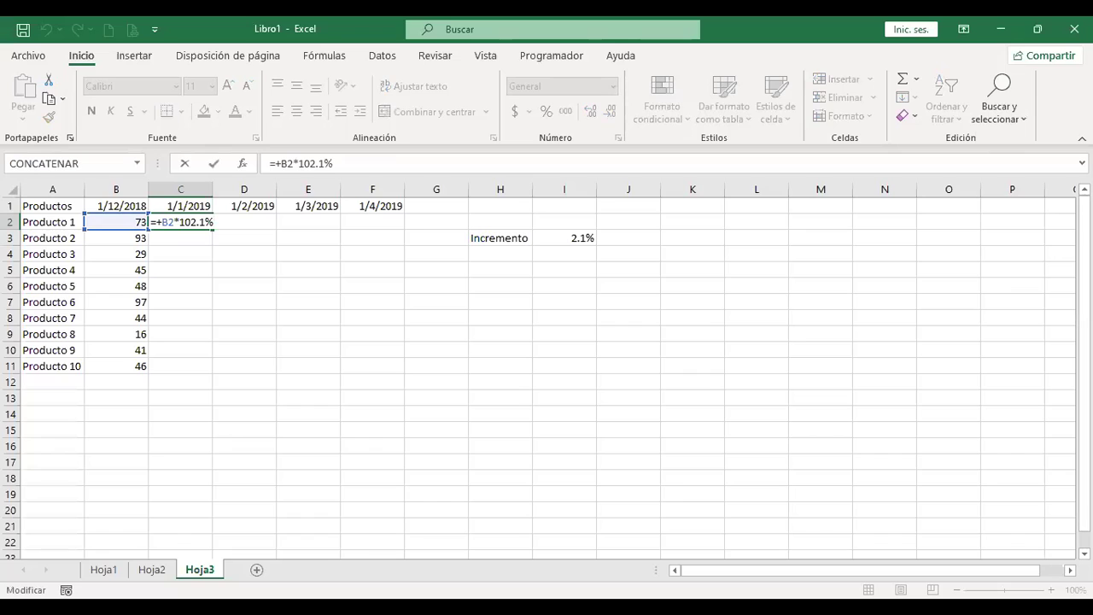
key(BackSpace)
key(BackSpace)
key(BackSpace)
key(BackSpace)
key(BackSpace)
key(BackSpace)
text(()
key(BackSpace)
text(1)
key(Return)
key(Up)
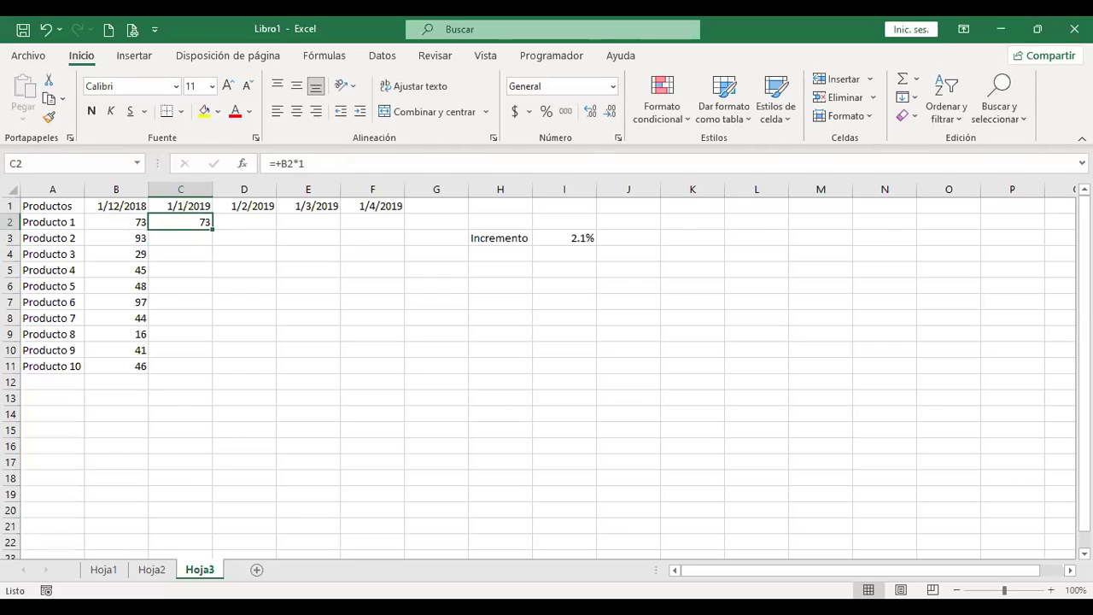
- Change C2's formula to =+B2*(1+I3) so the multiplier adds the Incremento cell to 1
key(F2)
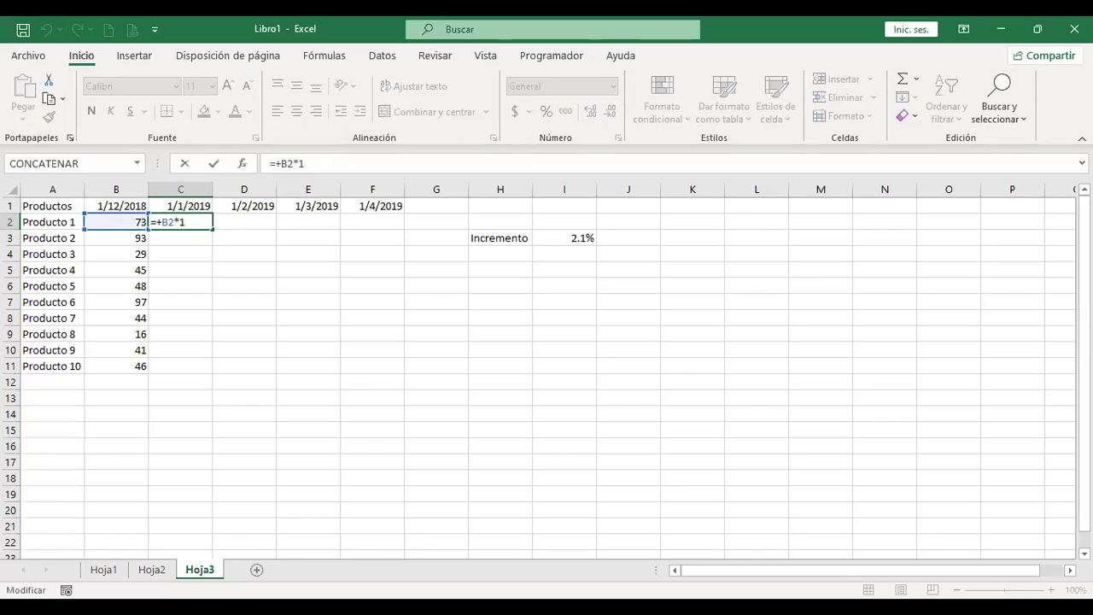
key(BackSpace)
text((1+)
click(574, 236)
text())
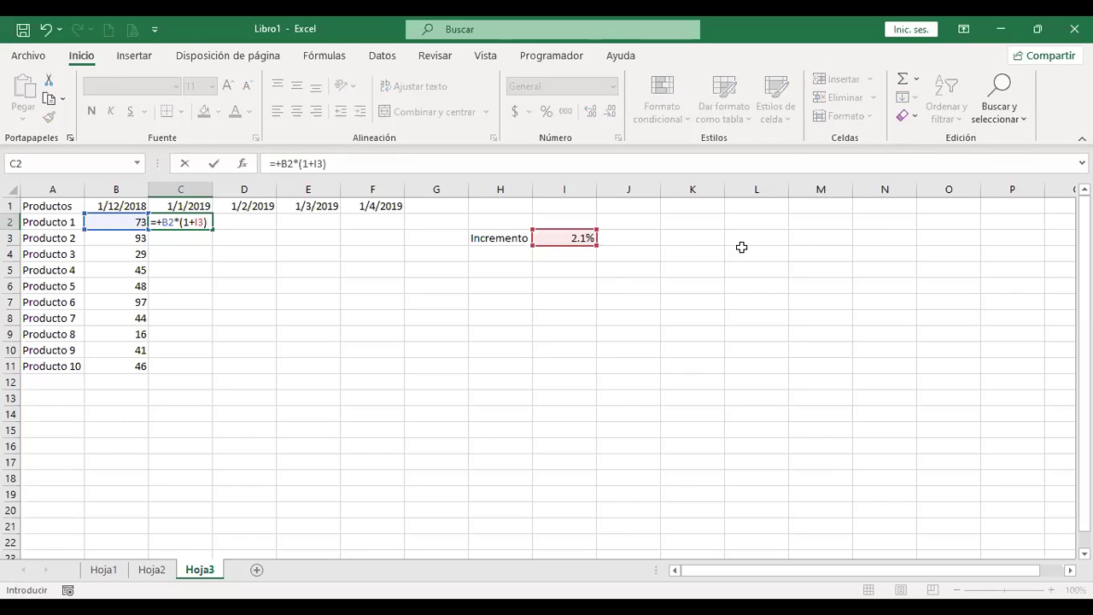
key(Return)
key(Up)
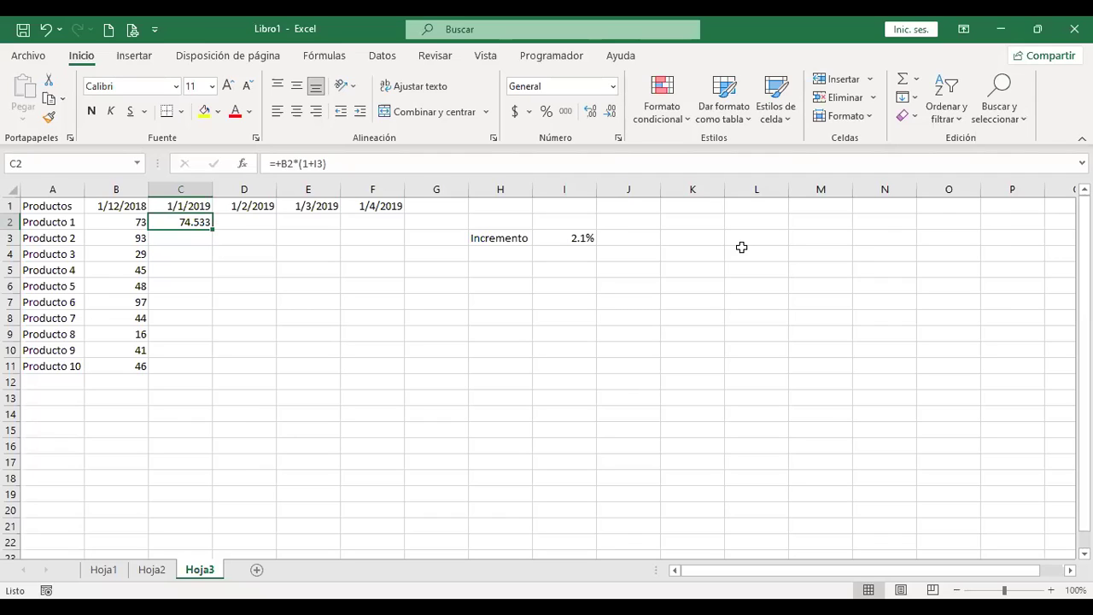
- Overwrite C2 with the alternative formula +B2*I3+B2, adding the increment to the base value
key(F2)
key(Escape)
text(+)
key(Left)
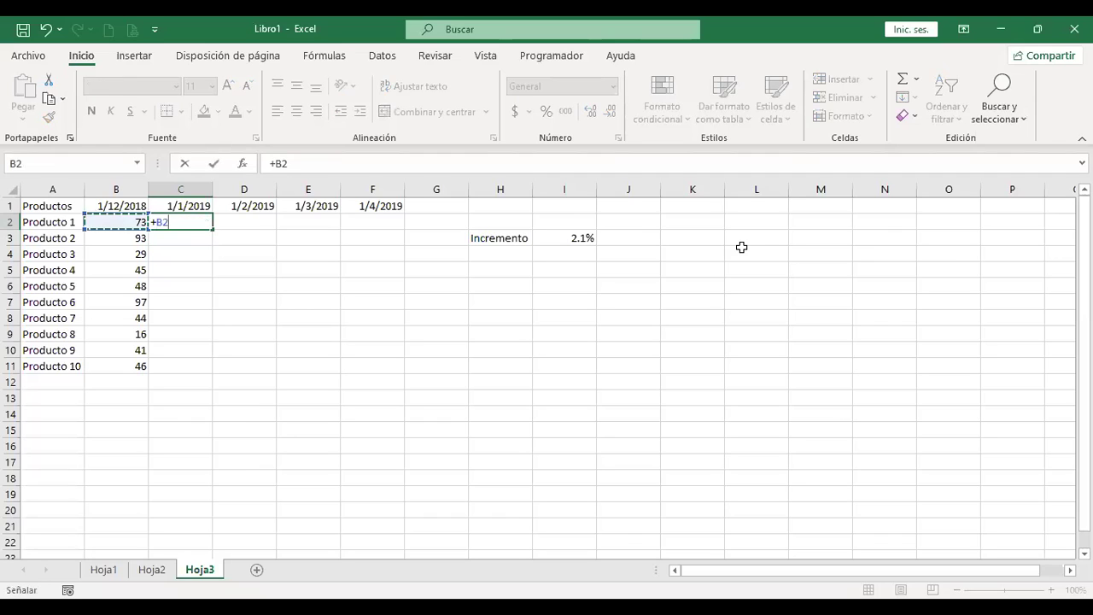
text(*)
click(580, 238)
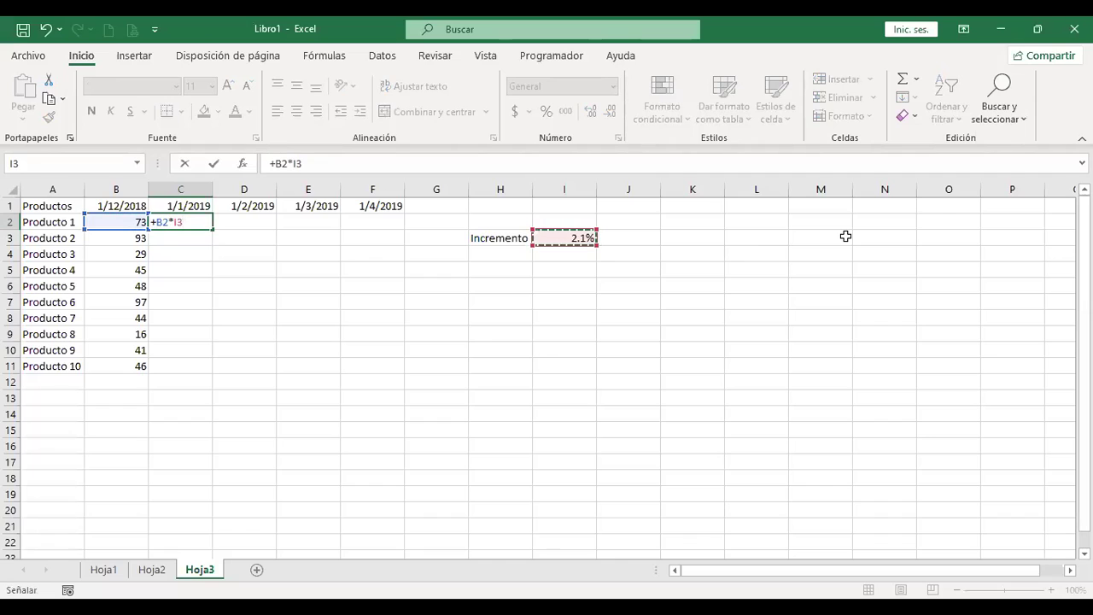
text(+)
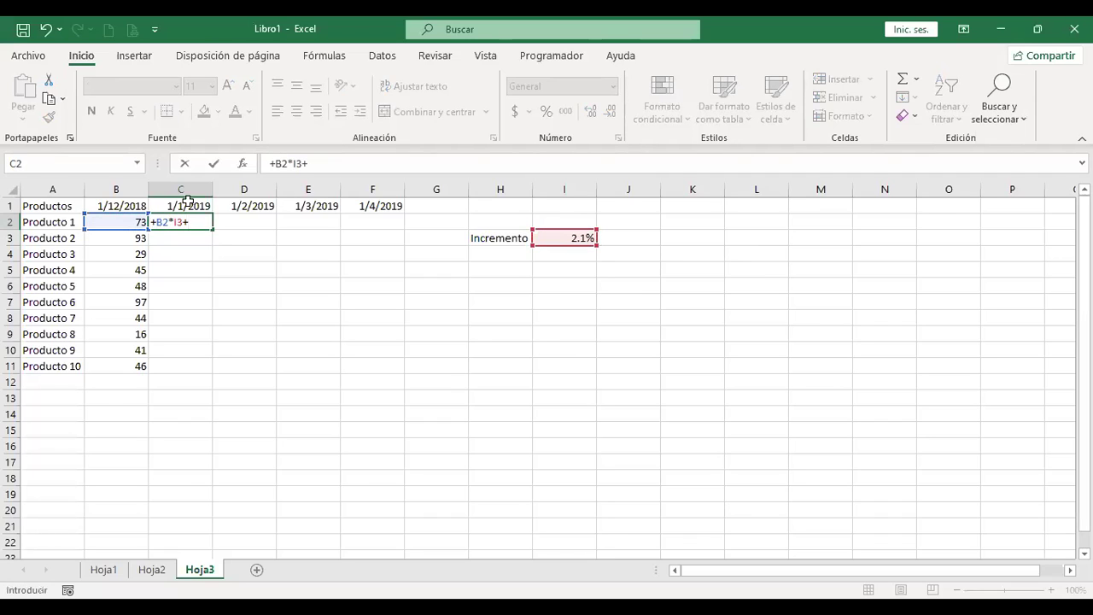
click(128, 219)
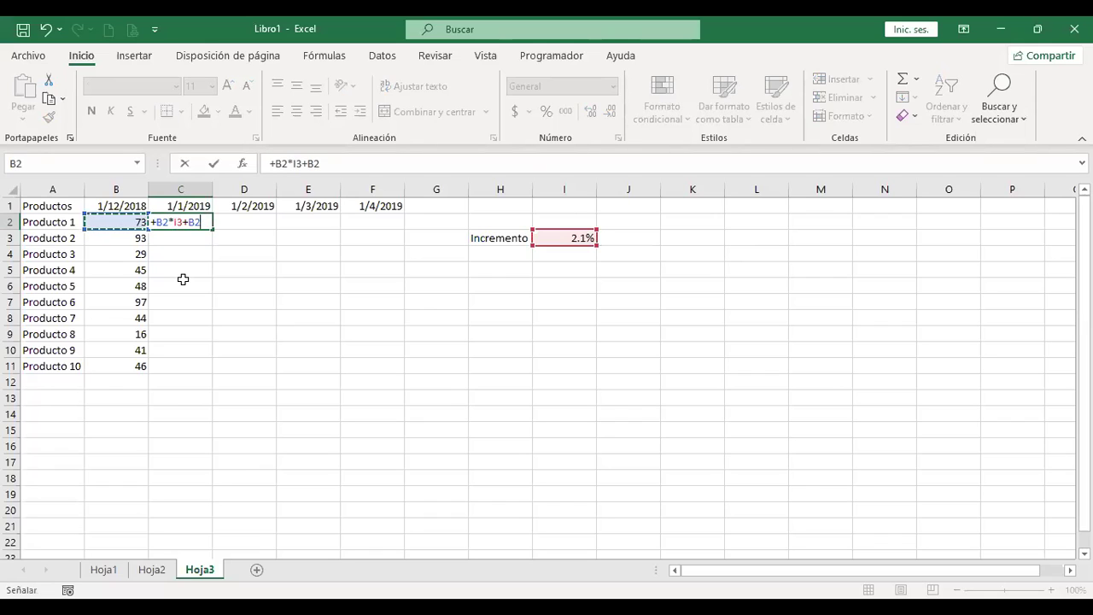
key(ctrl+Return)
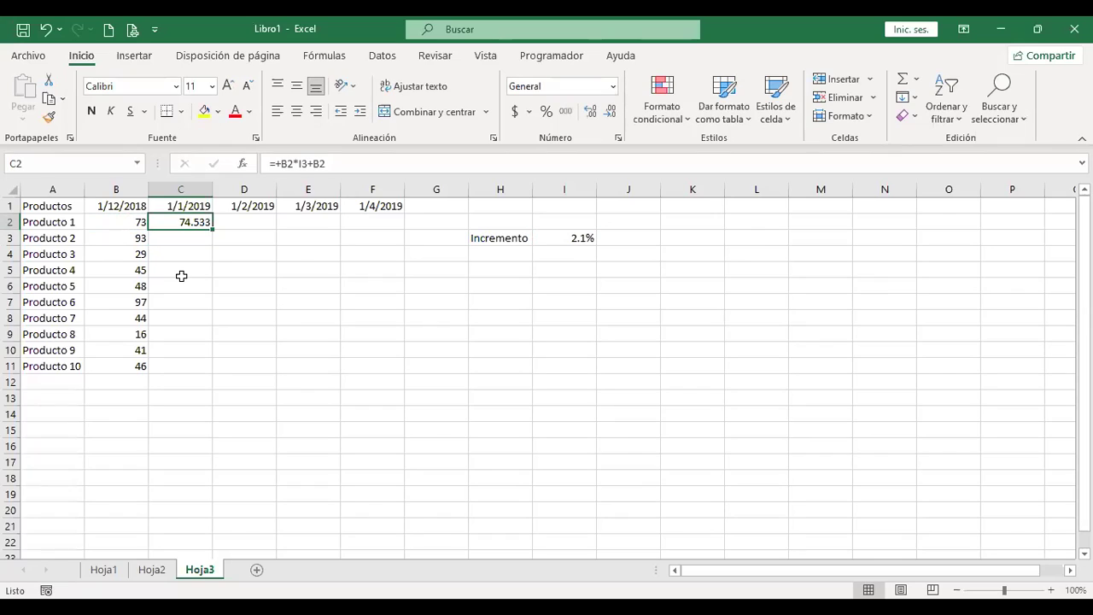
- Overwrite C2 with the growth formula +B2*(1+I3)
text(+()
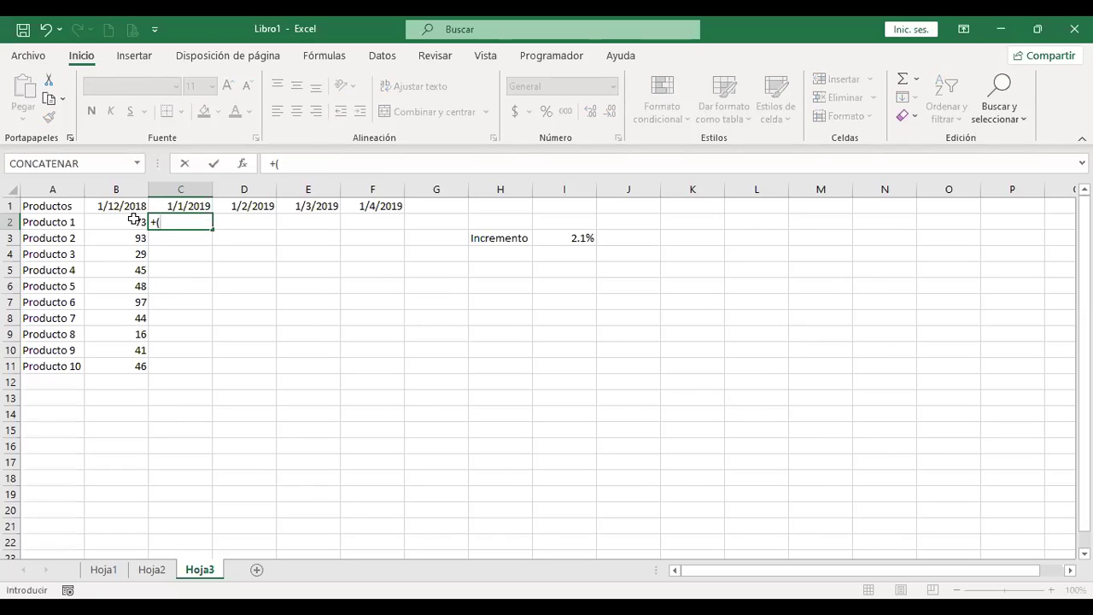
click(134, 220)
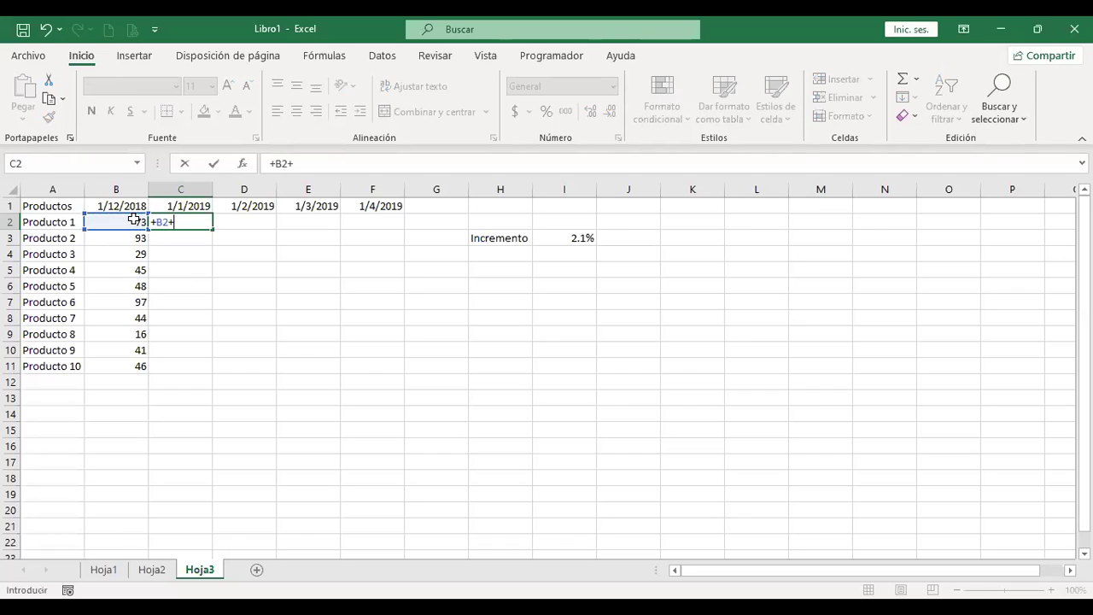
text(*(1+)
click(556, 238)
text())
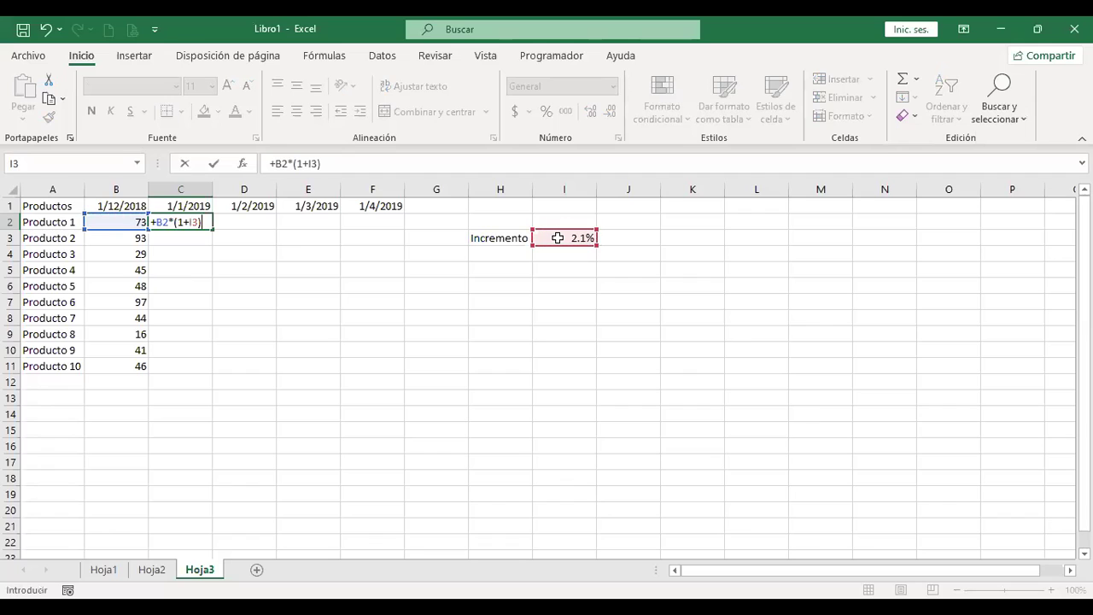
key(Return)
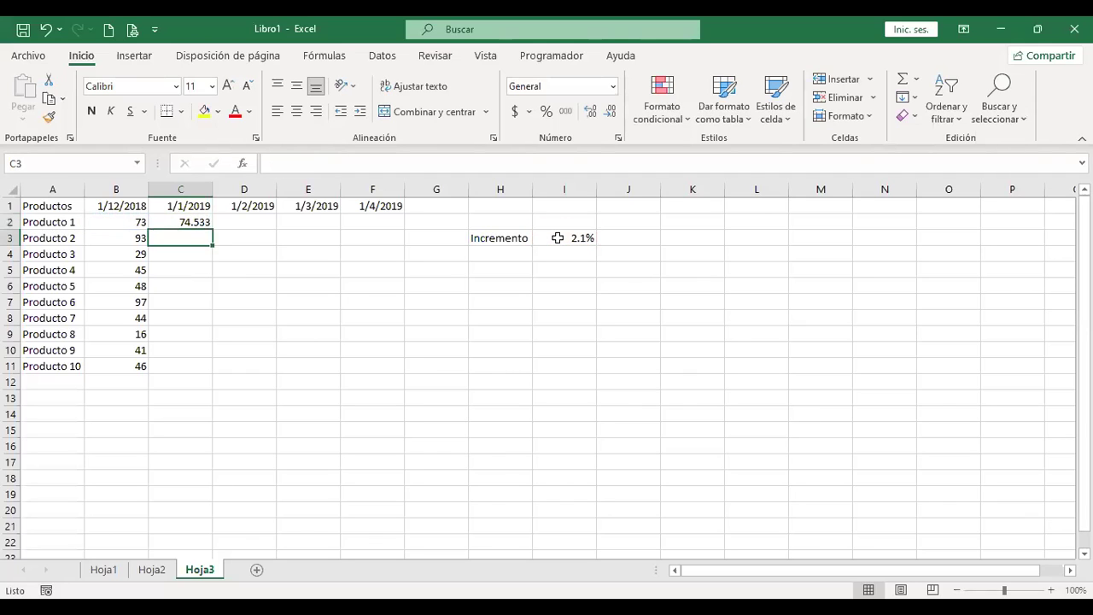
- Make the Incremento reference in C2's formula absolute as $I$3
key(Up)
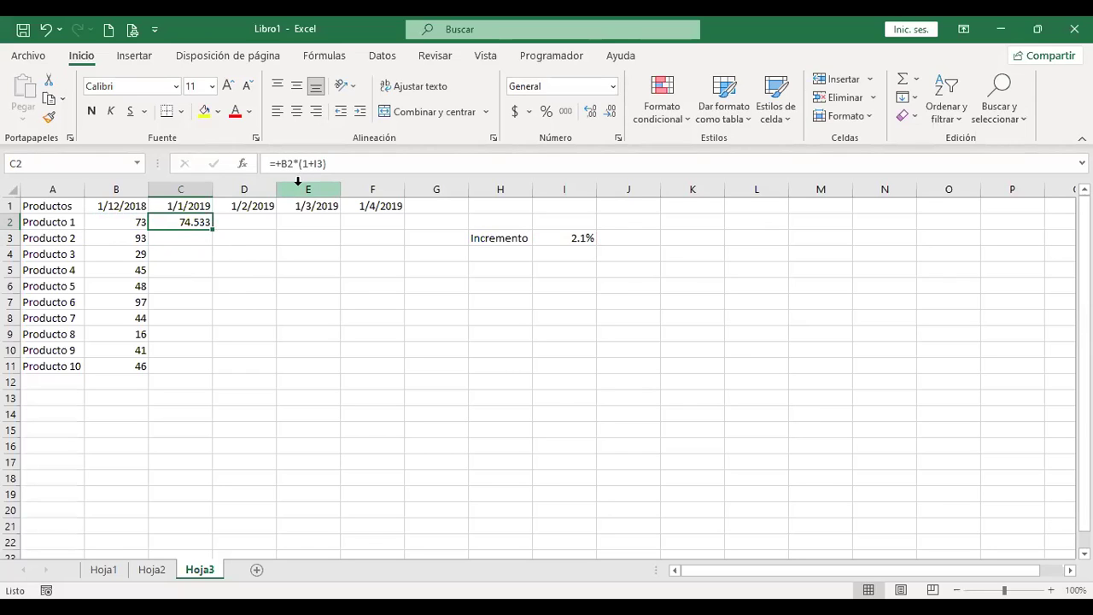
key(F2)
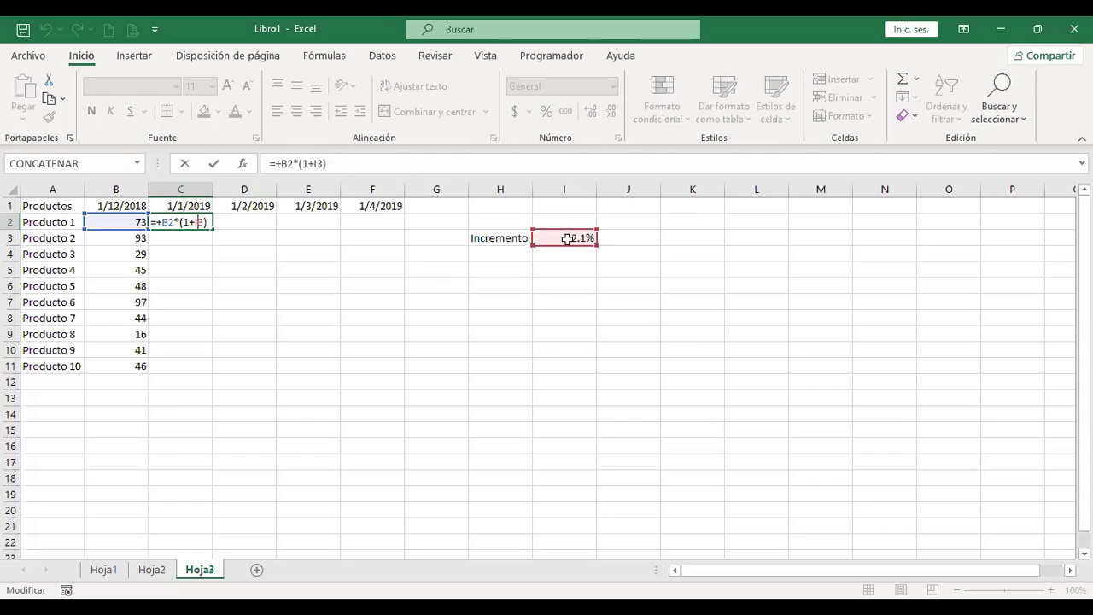
key(F4)
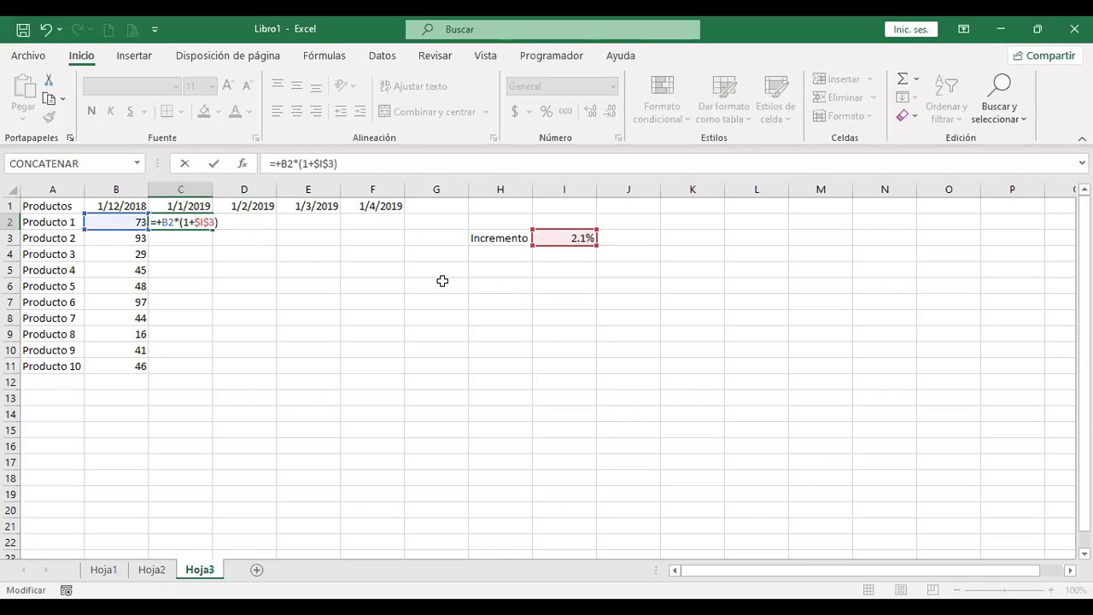
key(Return)
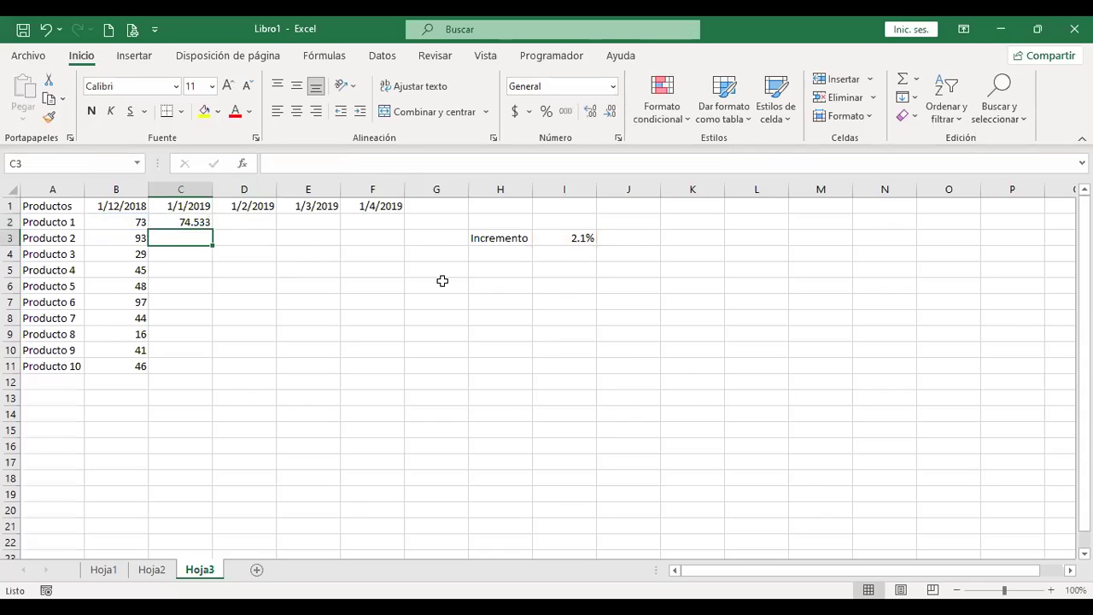
- Fill C2's formula down through C11 for all ten products
click(198, 222)
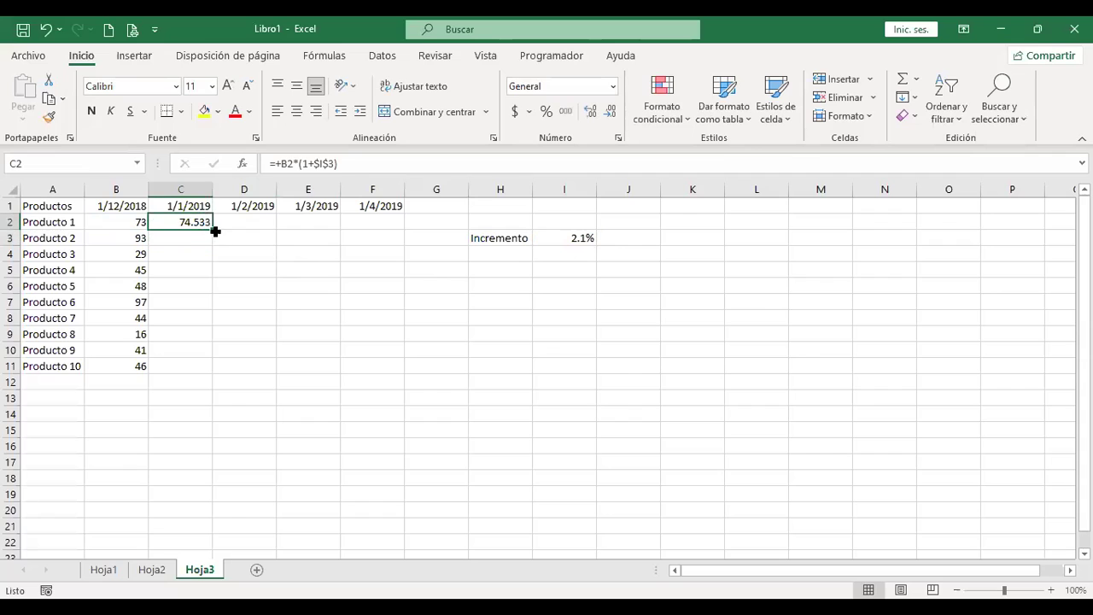
drag(214, 228, 220, 369)
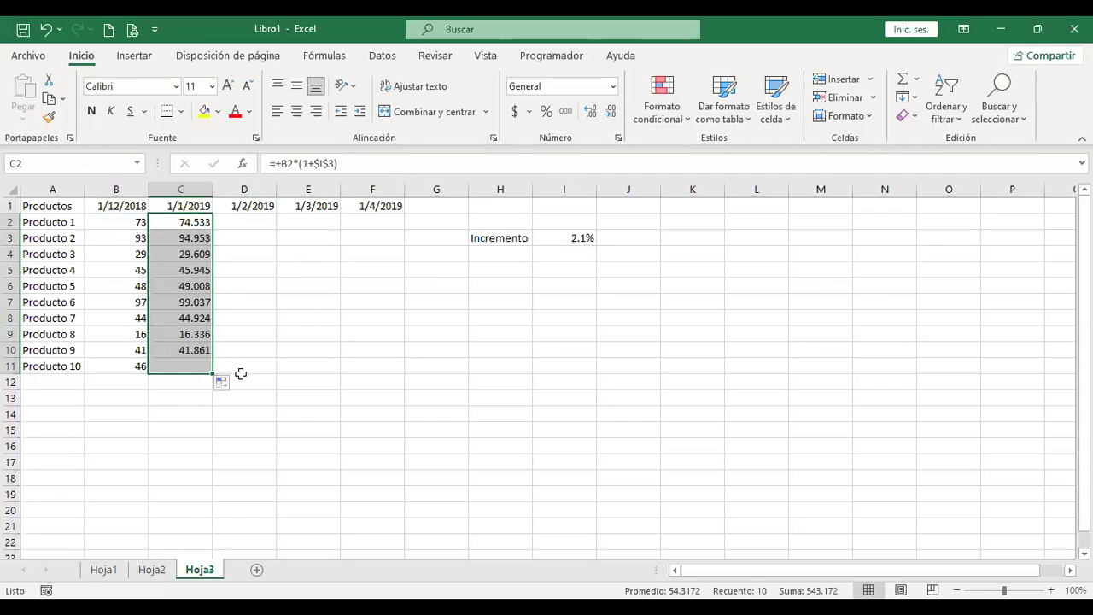
- Examine the copied formulas cell by cell down column C, comparing the relative B reference with the fixed $I$3
click(198, 239)
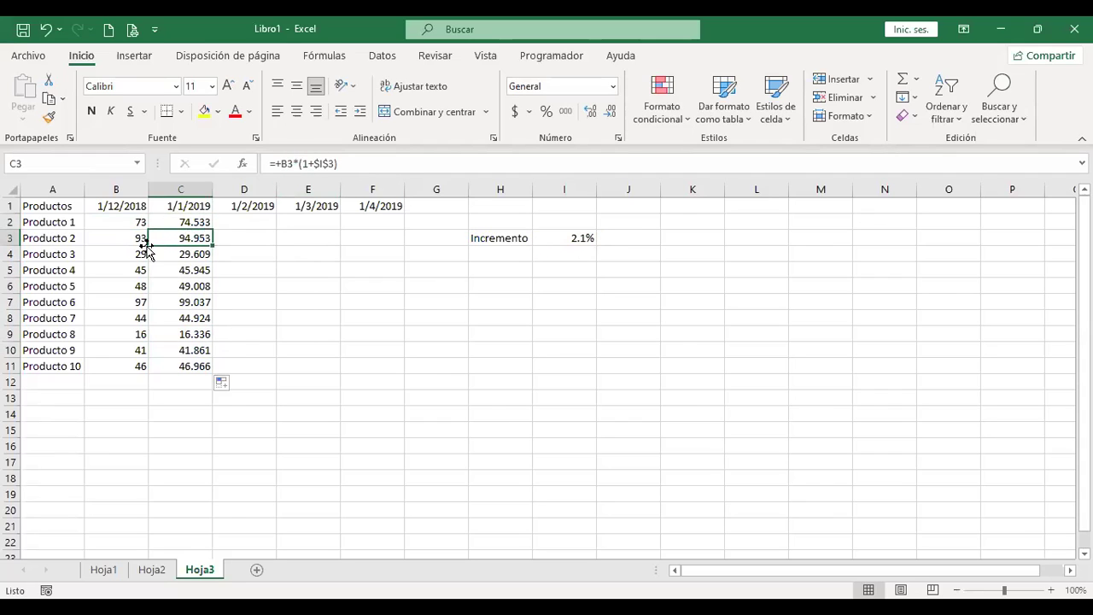
click(197, 252)
key(Down)
key(Down)
key(Down)
key(Down)
key(Down)
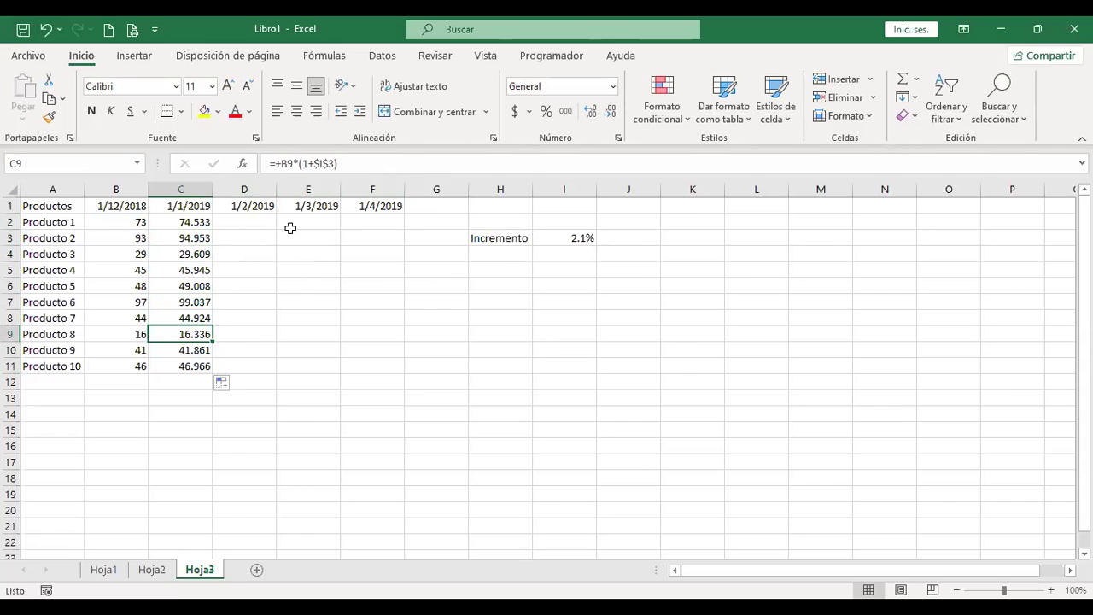
drag(189, 221, 188, 277)
- Fill C2's formula across into D2 and open the copied formula to check its references
click(190, 222)
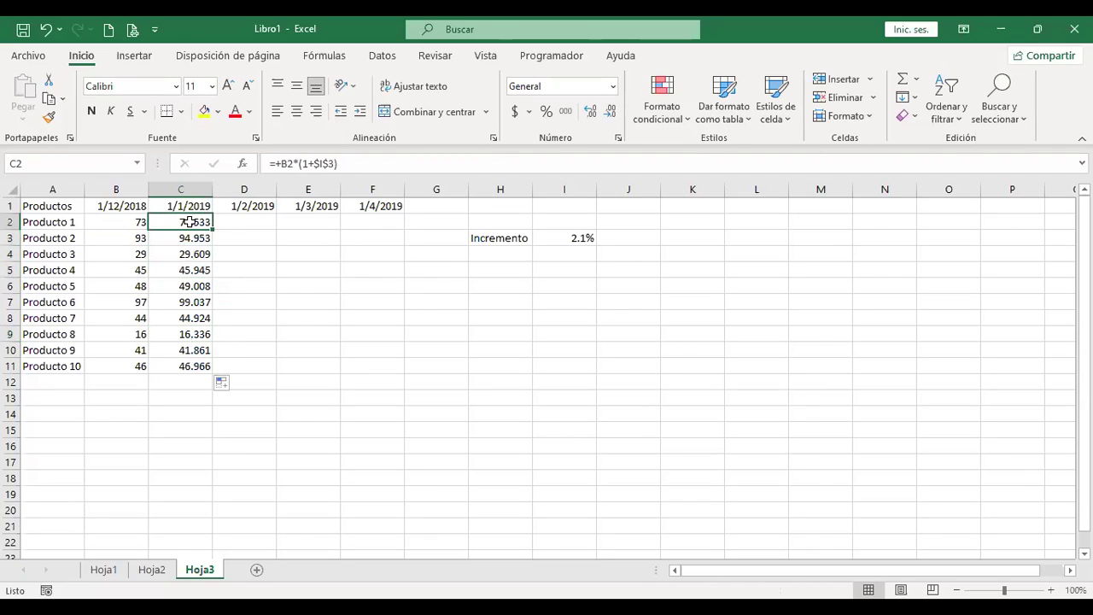
drag(213, 231, 286, 237)
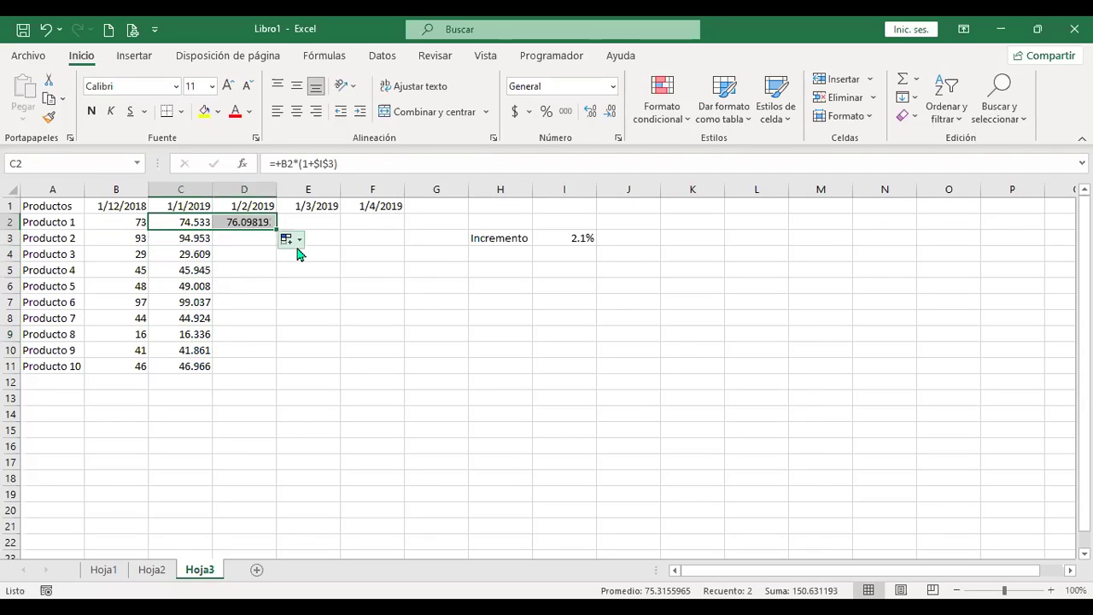
click(256, 223)
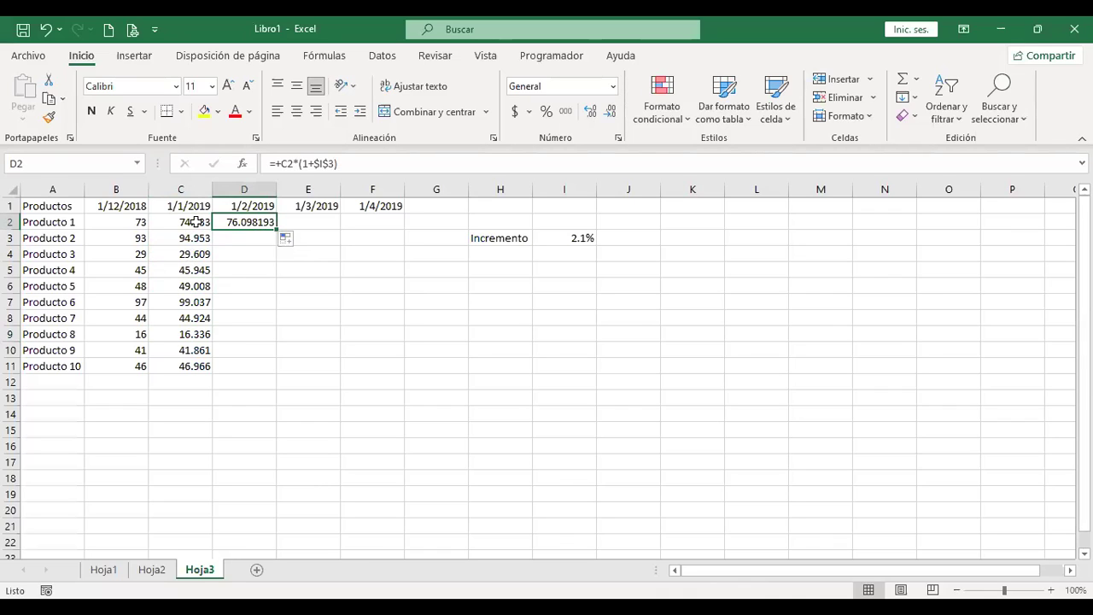
key(F2)
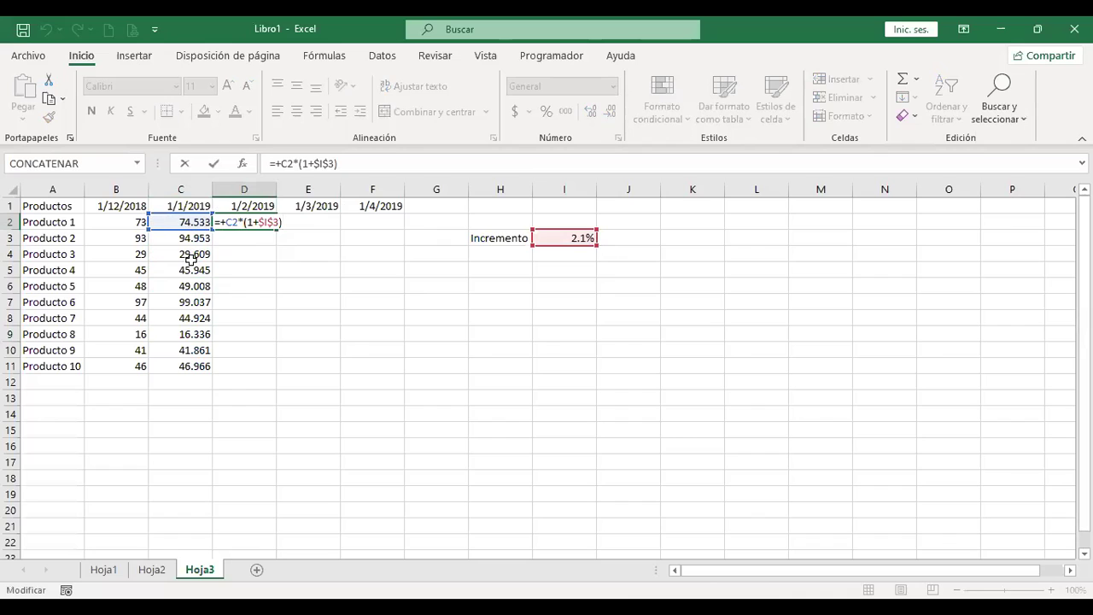
- Fill D2's formula across and down through F11 to complete the projection for the remaining months
key(Return)
key(Up)
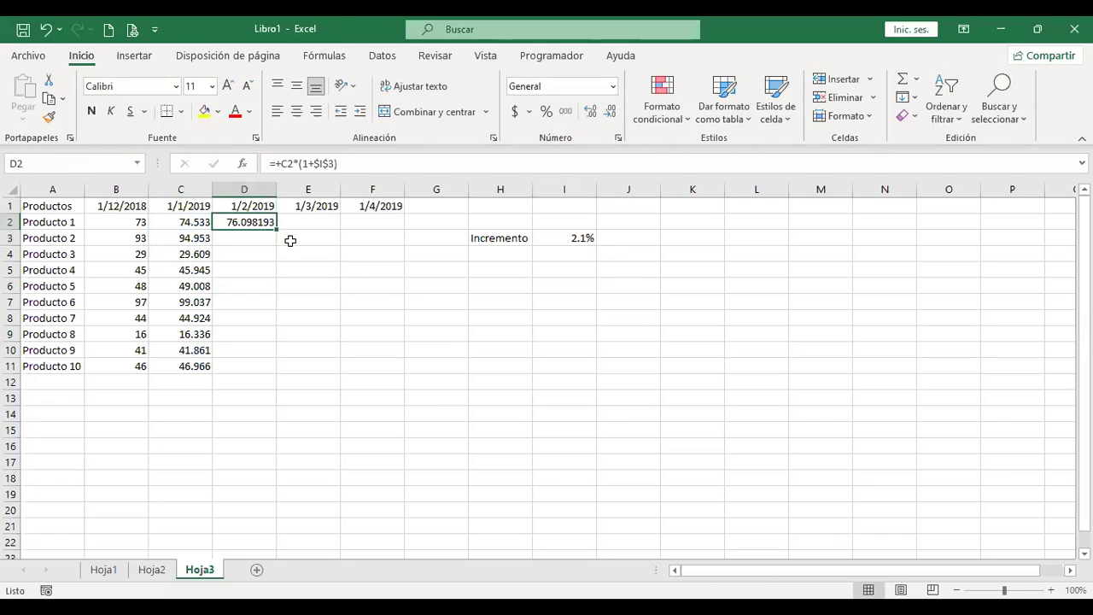
drag(280, 228, 401, 372)
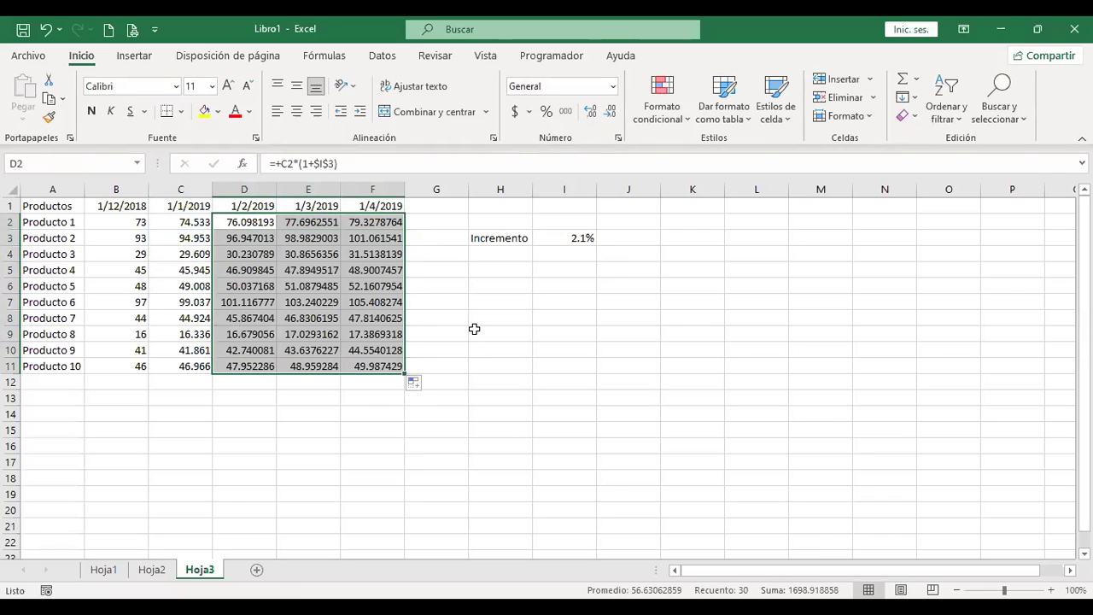
- Format the projected values in C2:F11 to show two decimal places
drag(183, 222, 376, 359)
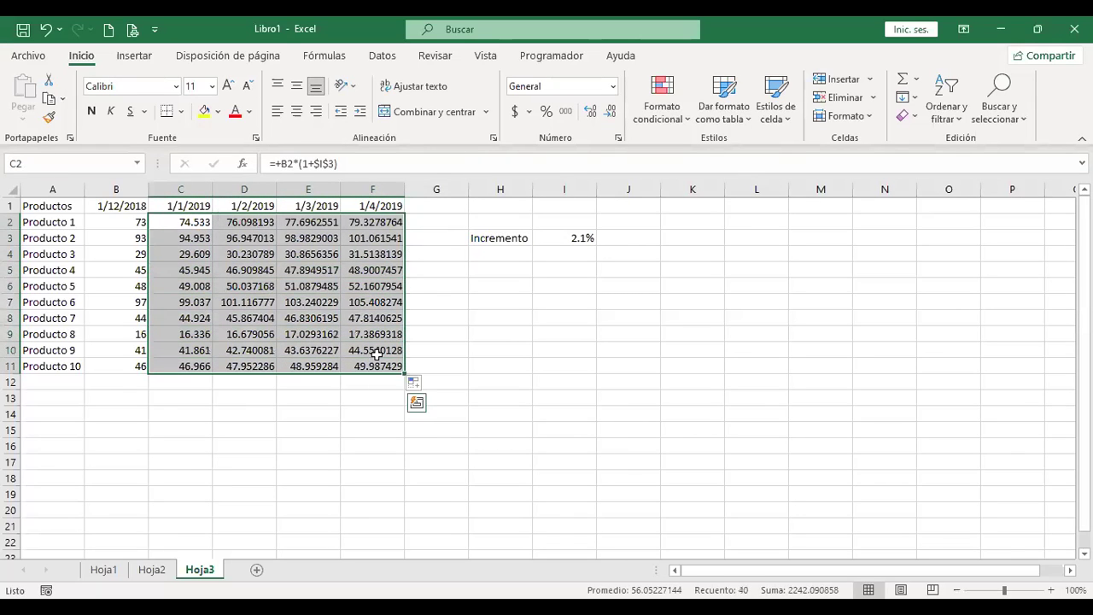
click(610, 122)
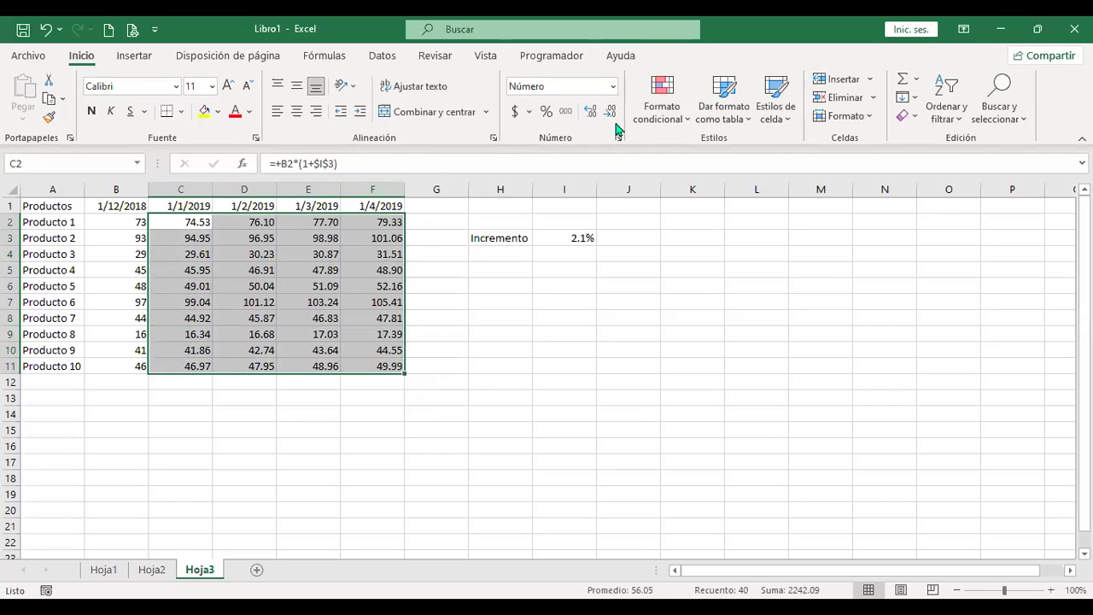
click(433, 222)
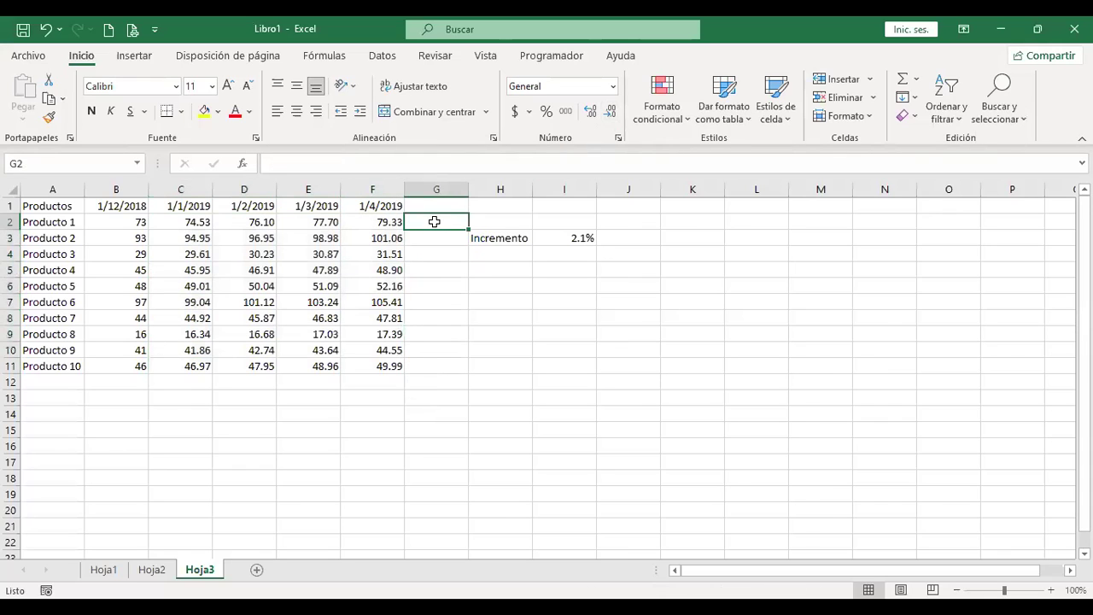
- Copy the source table with Productos, Ventas and % columns and paste it at A1 of a new sheet, Hoja4
click(184, 223)
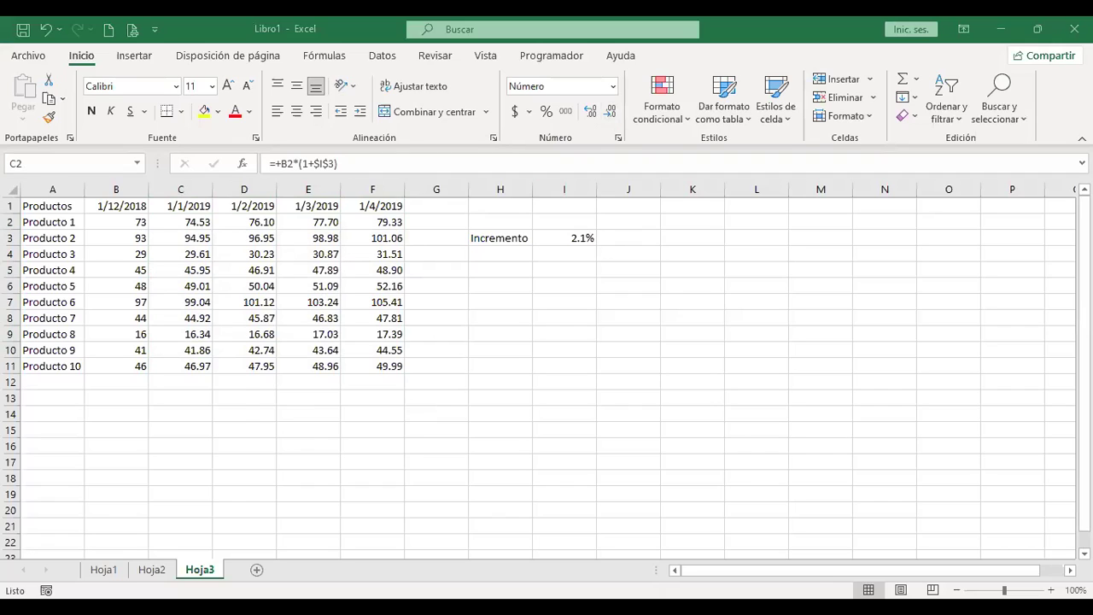
key(ctrl+c)
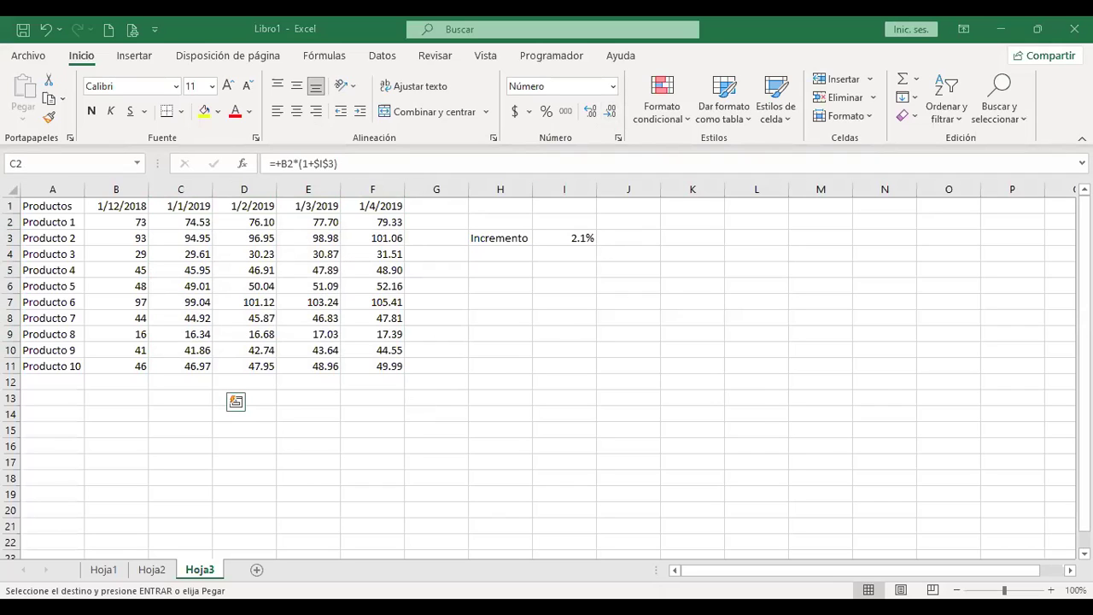
click(255, 575)
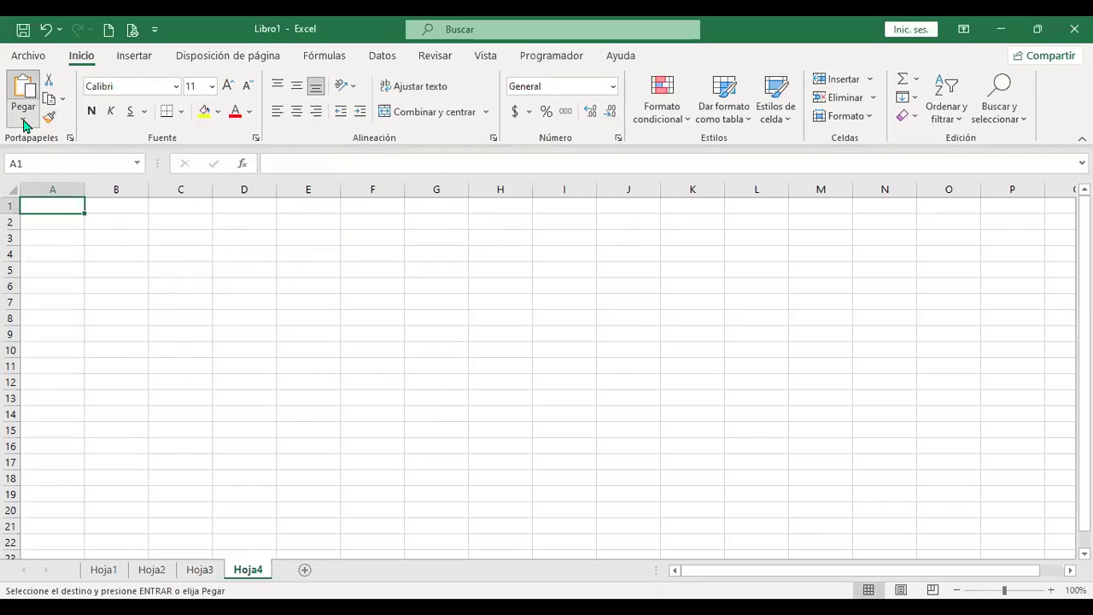
click(181, 223)
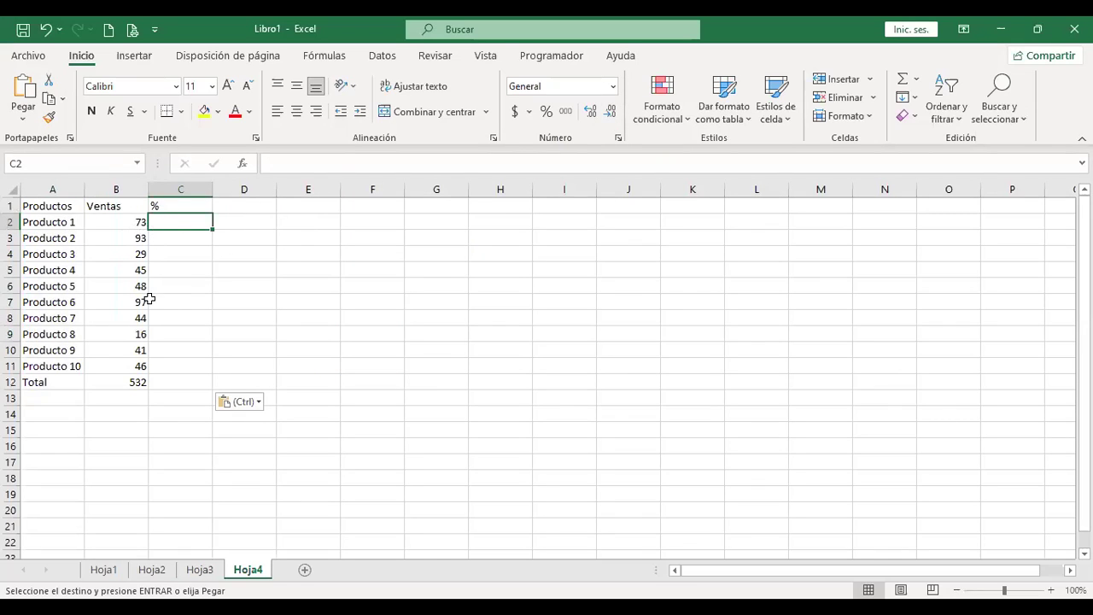
- Calculate Producto 1's share of total sales in C2 with the formula +B2/B12 and format it as a percentage
click(122, 379)
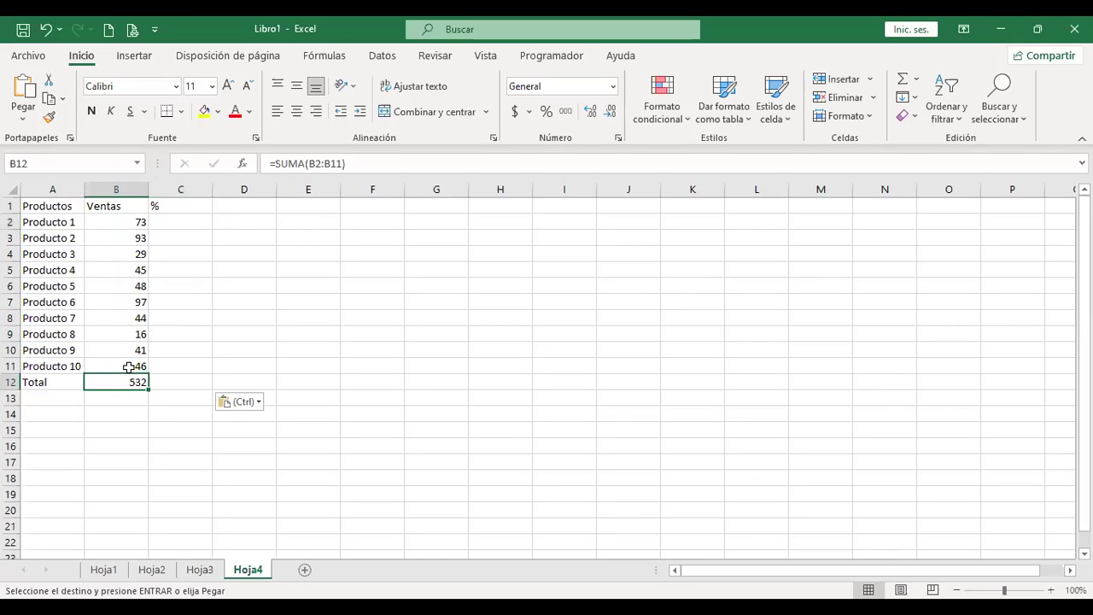
click(174, 230)
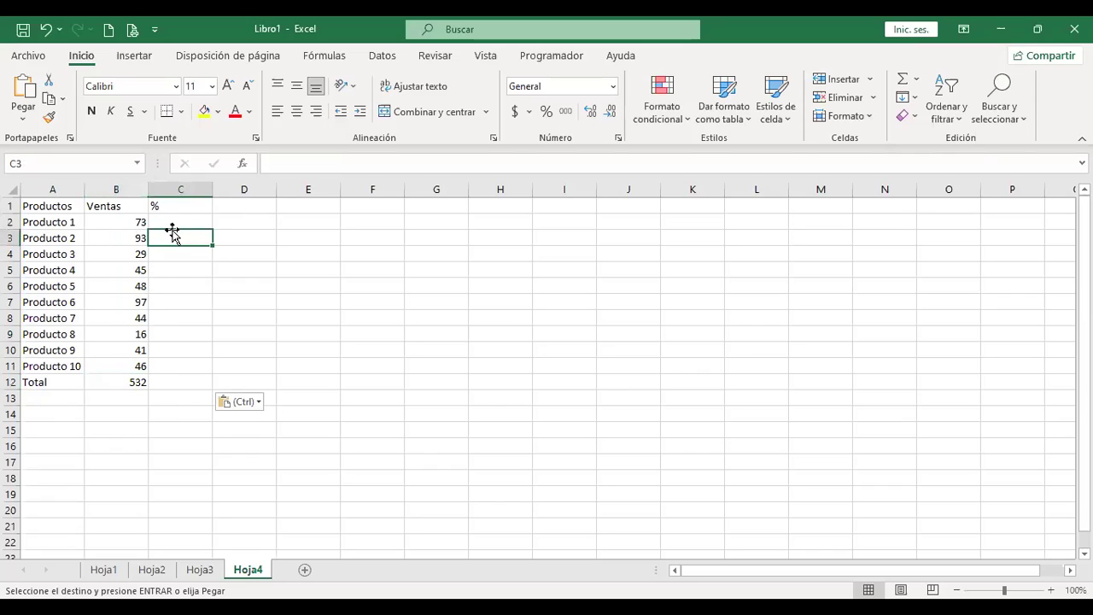
click(175, 221)
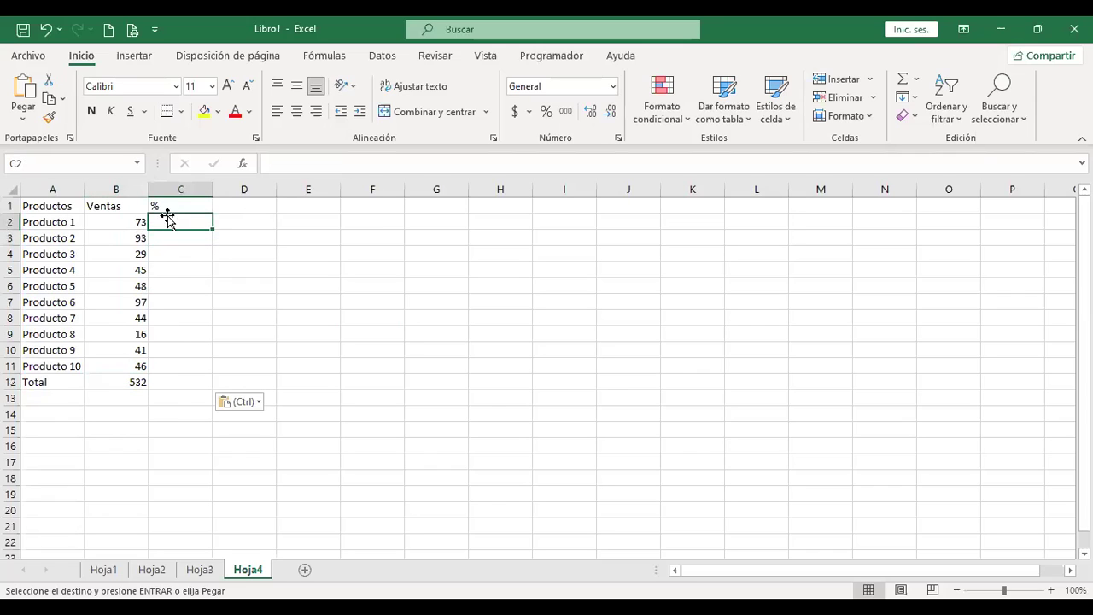
click(118, 384)
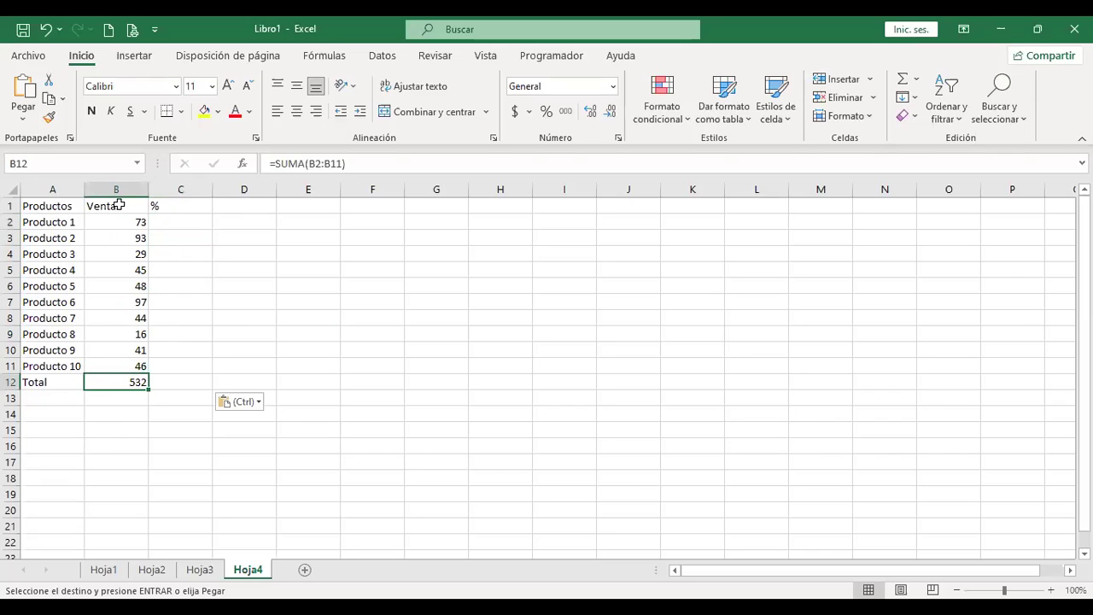
click(176, 223)
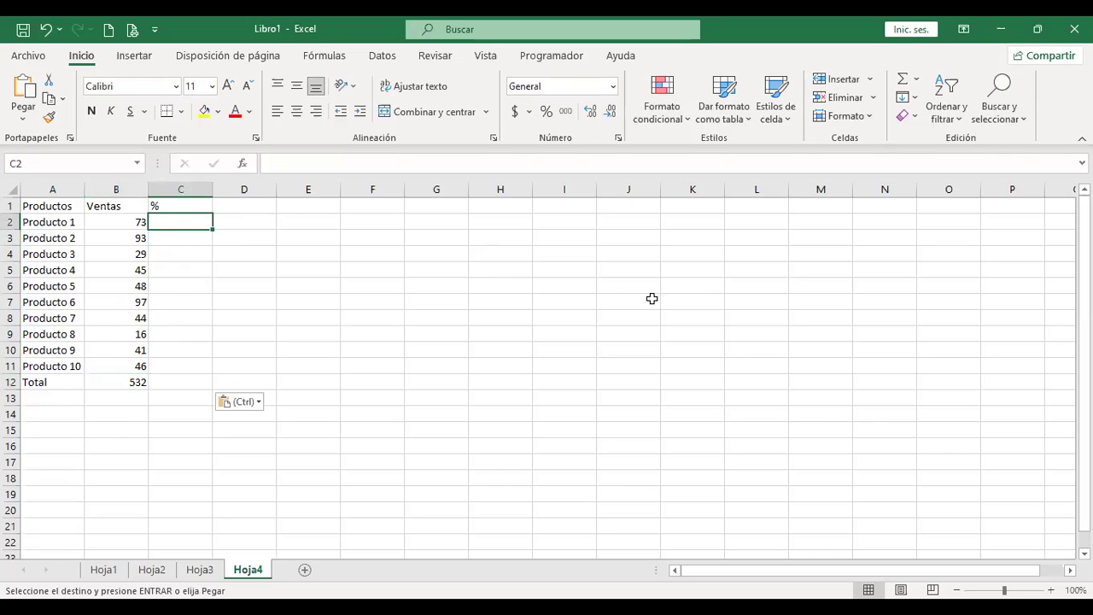
text(+)
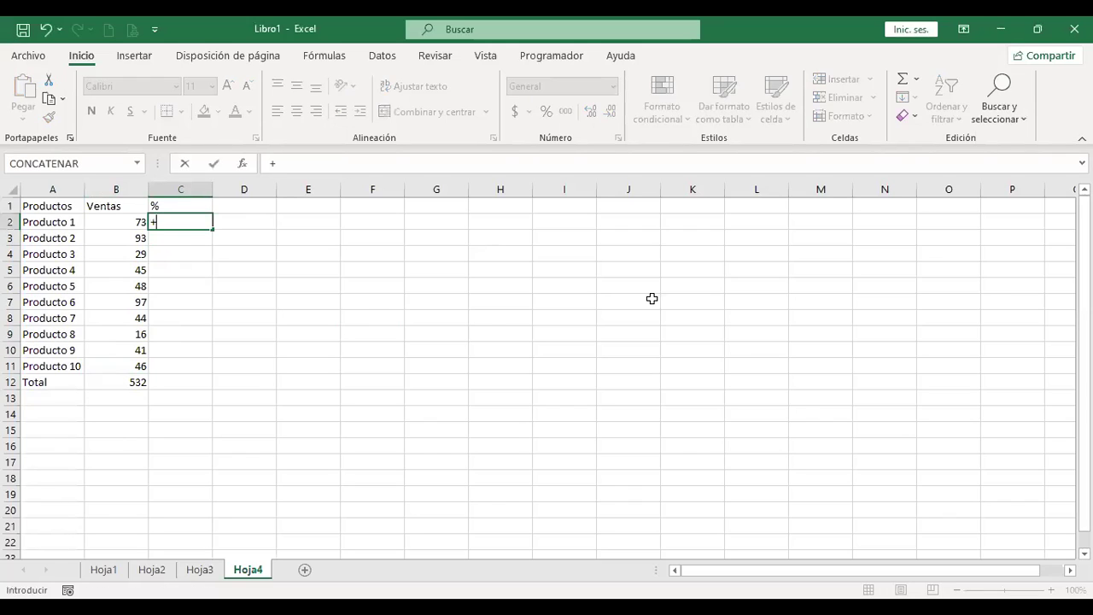
click(122, 222)
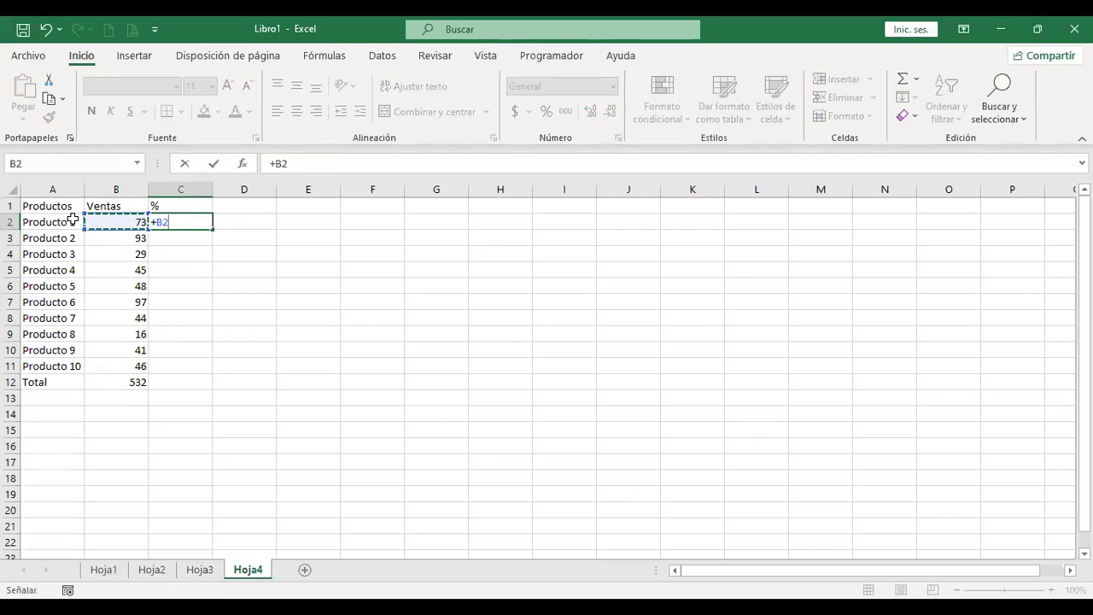
text(/)
click(128, 382)
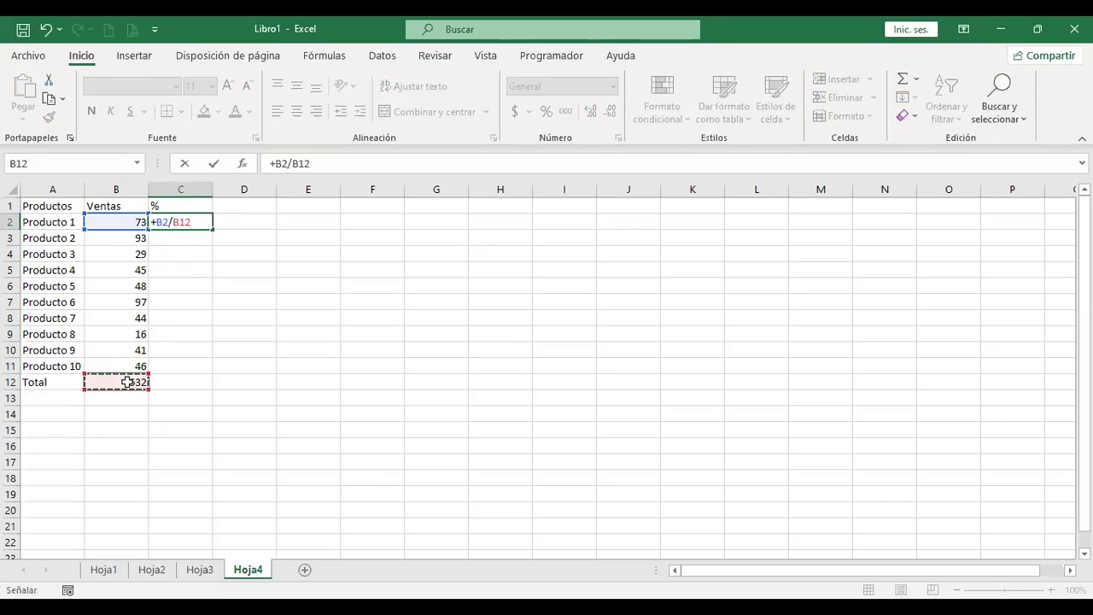
key(Return)
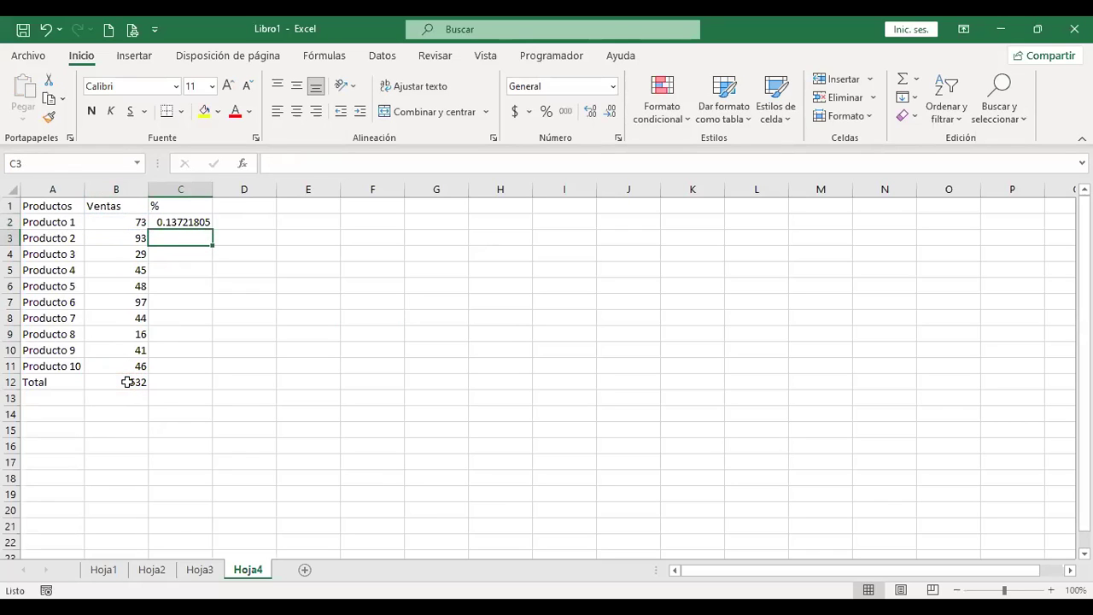
key(Up)
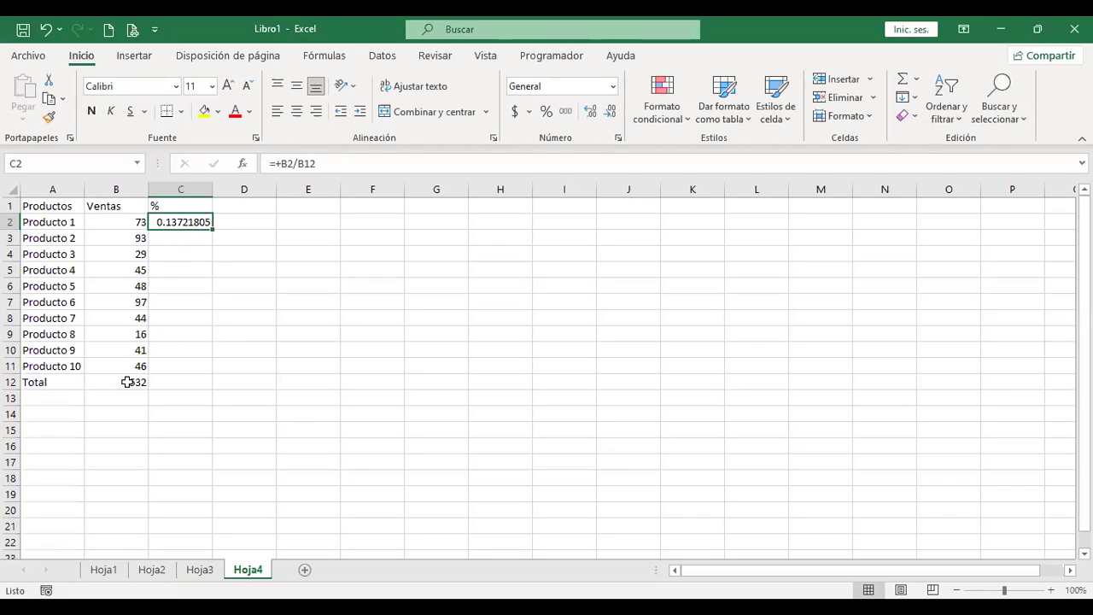
click(545, 112)
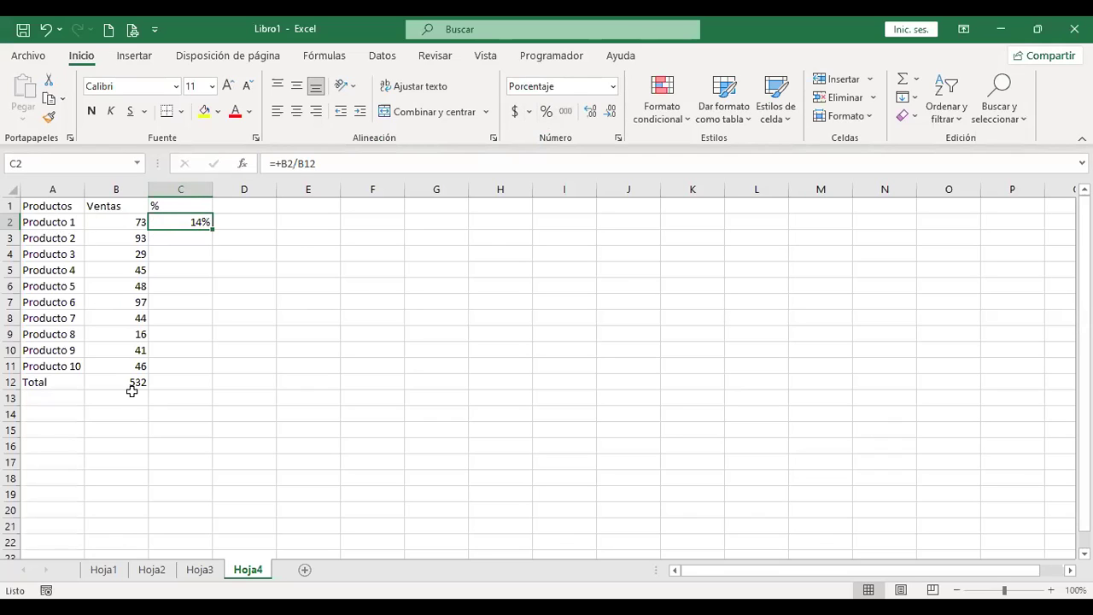
- Lock only the row of the Total reference in C2's formula as B$12 and fill the formula down through C11
key(F2)
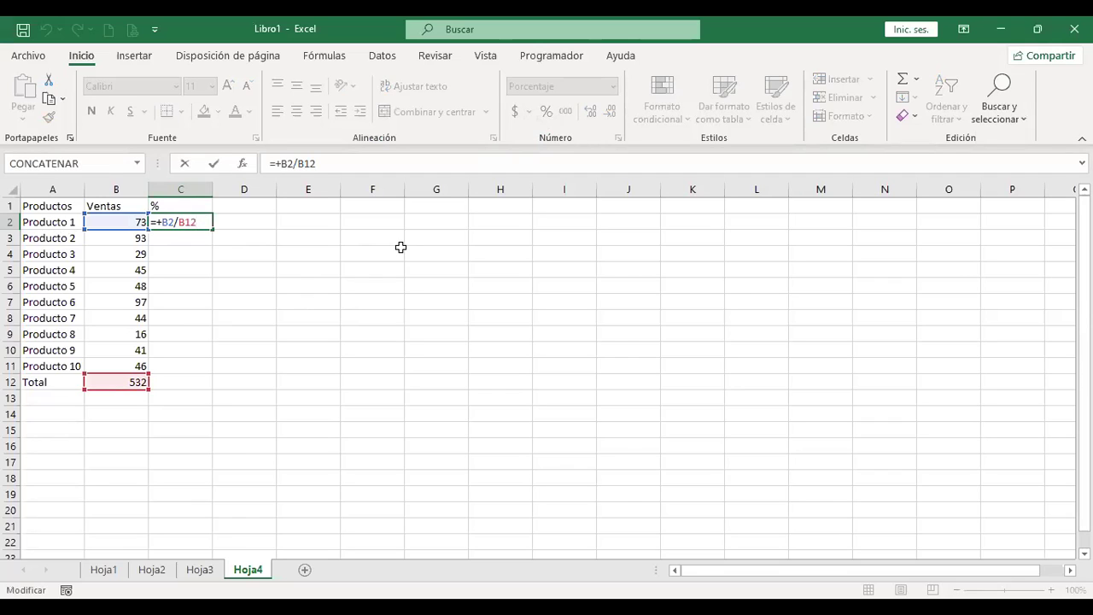
key(F4)
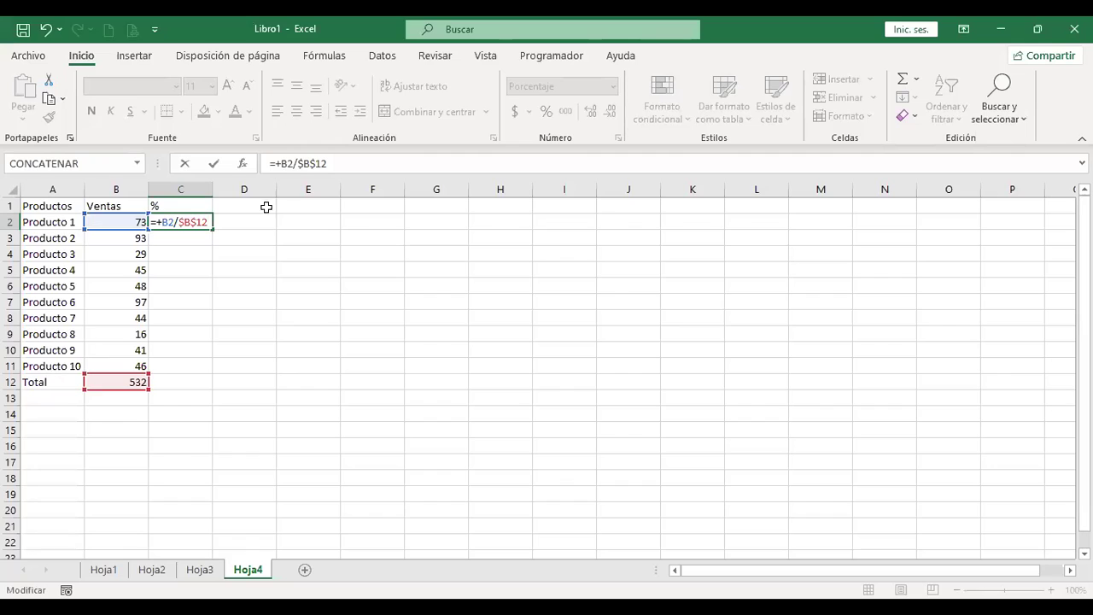
click(298, 163)
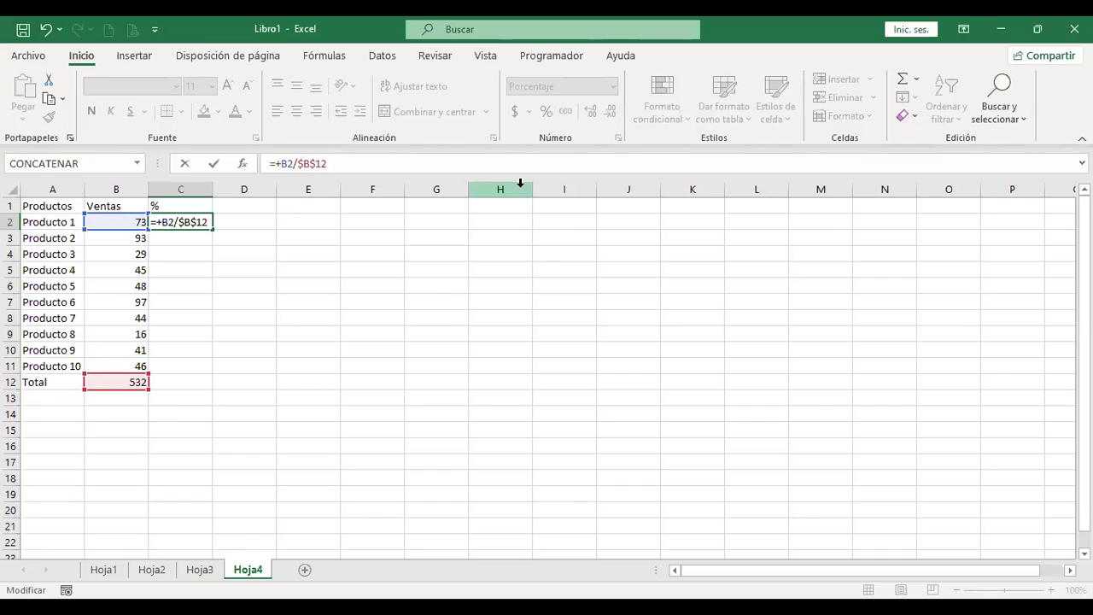
key(Return)
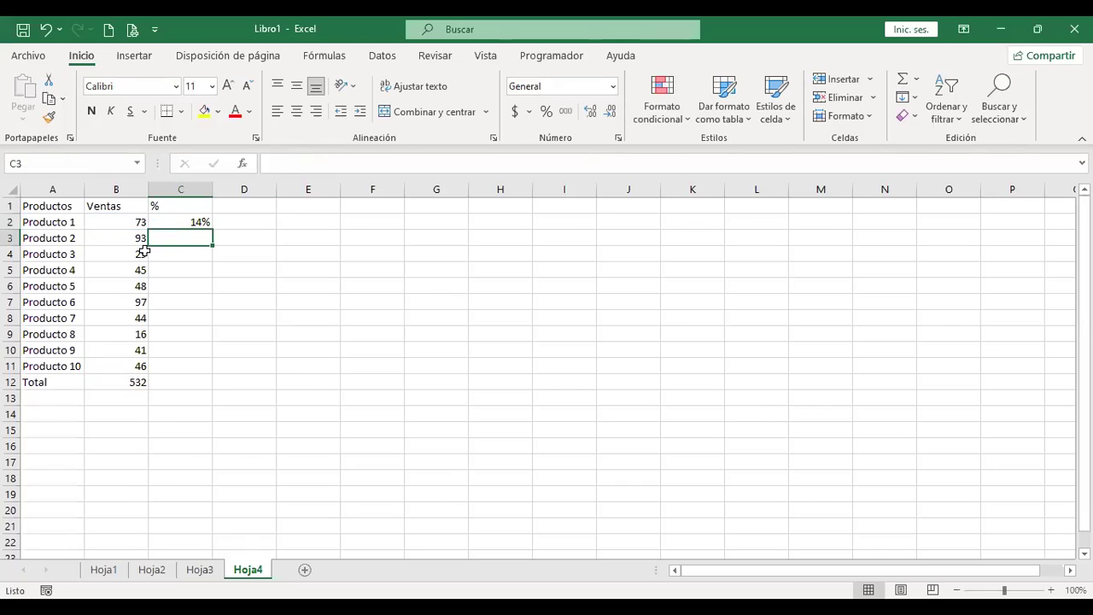
click(191, 221)
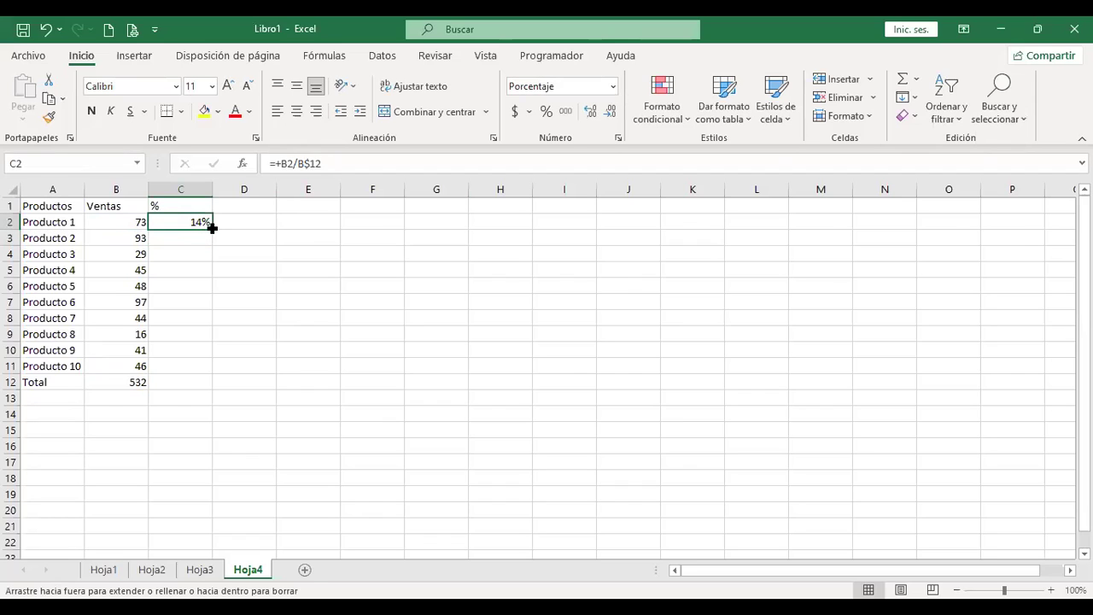
double_click(212, 228)
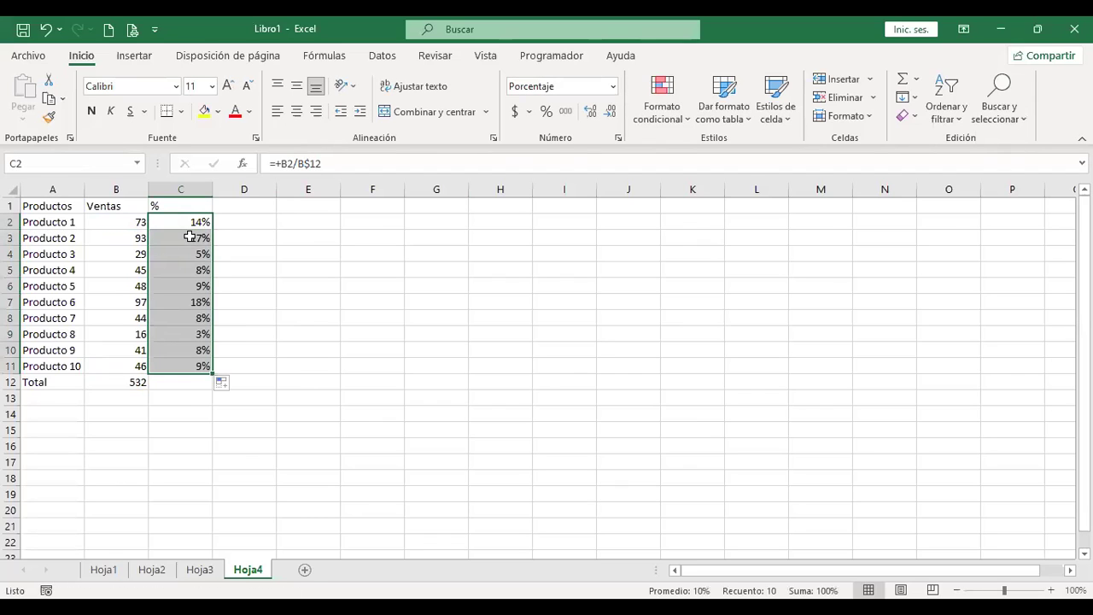
- Examine the copied percentage formulas down column C, comparing the relative B reference with the row-locked B$12
click(190, 236)
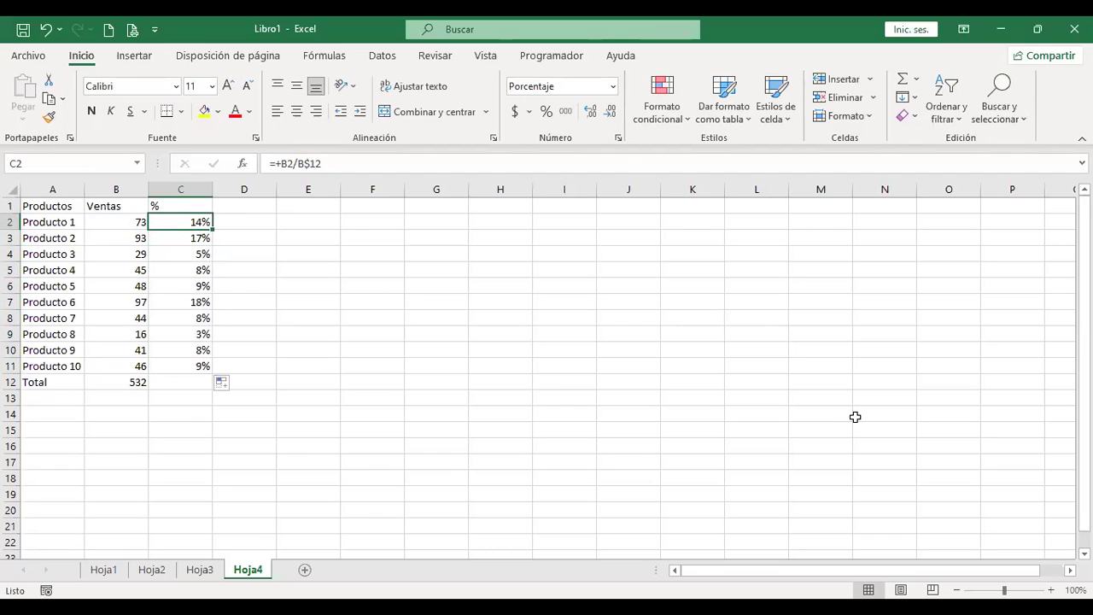
key(Down)
key(Down)
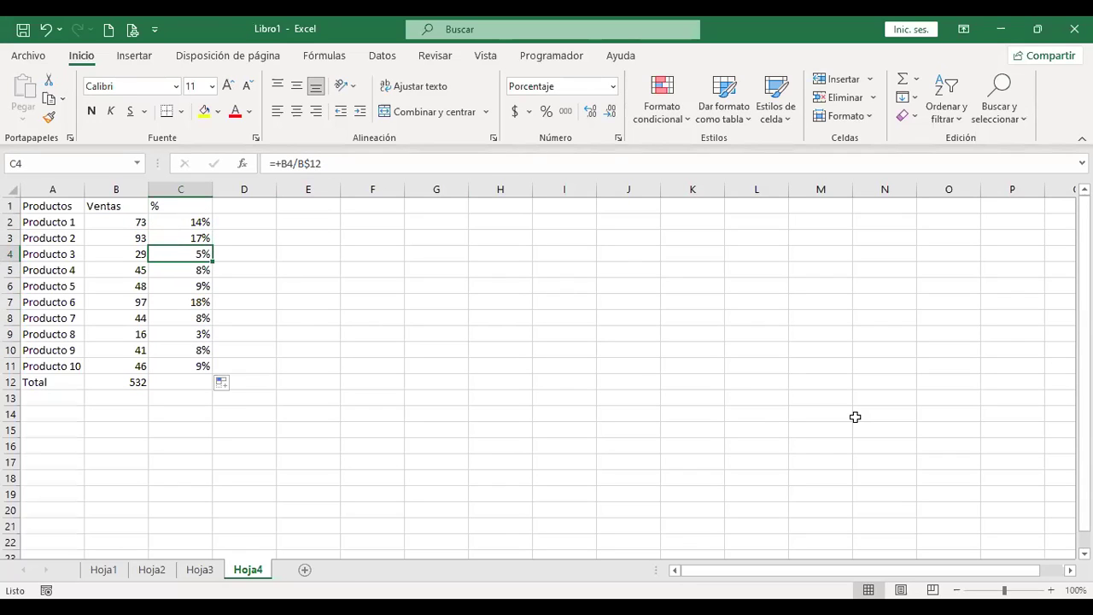
key(Down)
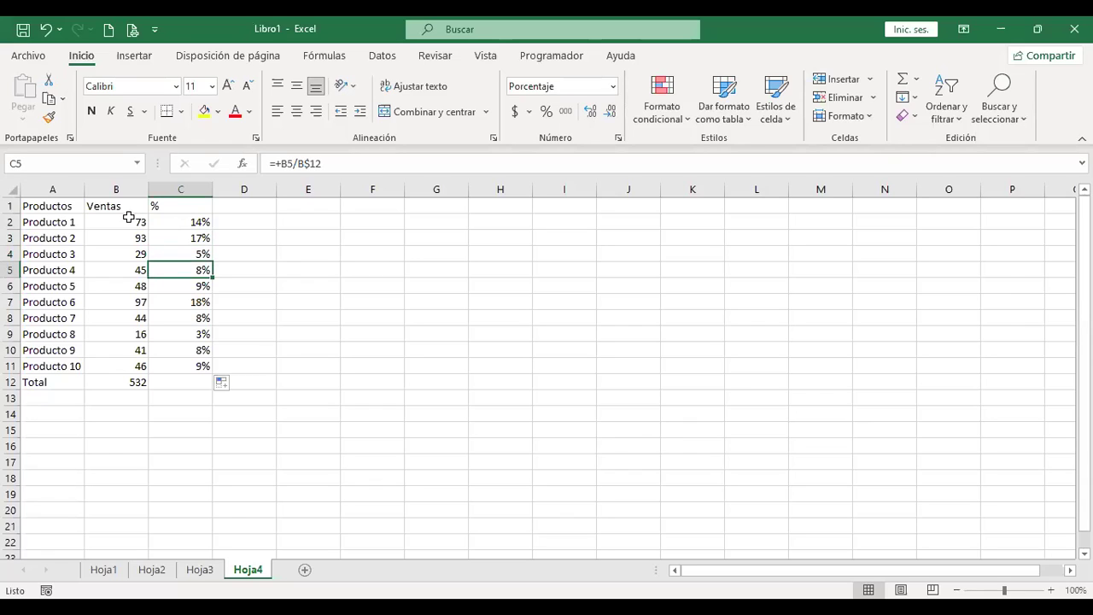
key(Down)
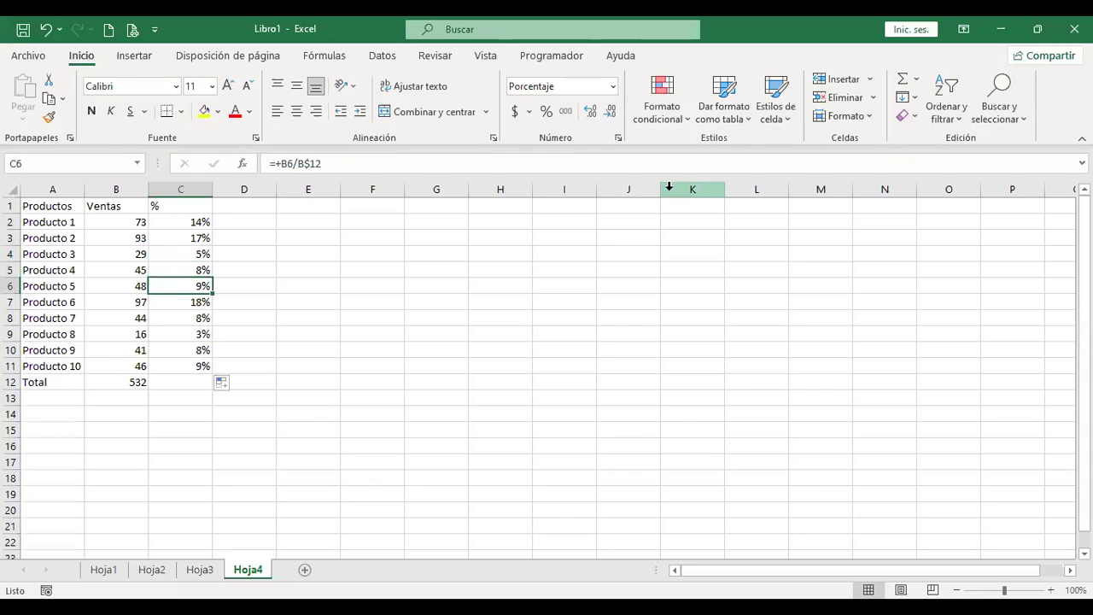
key(Down)
key(Down)
key(Down)
key(Down)
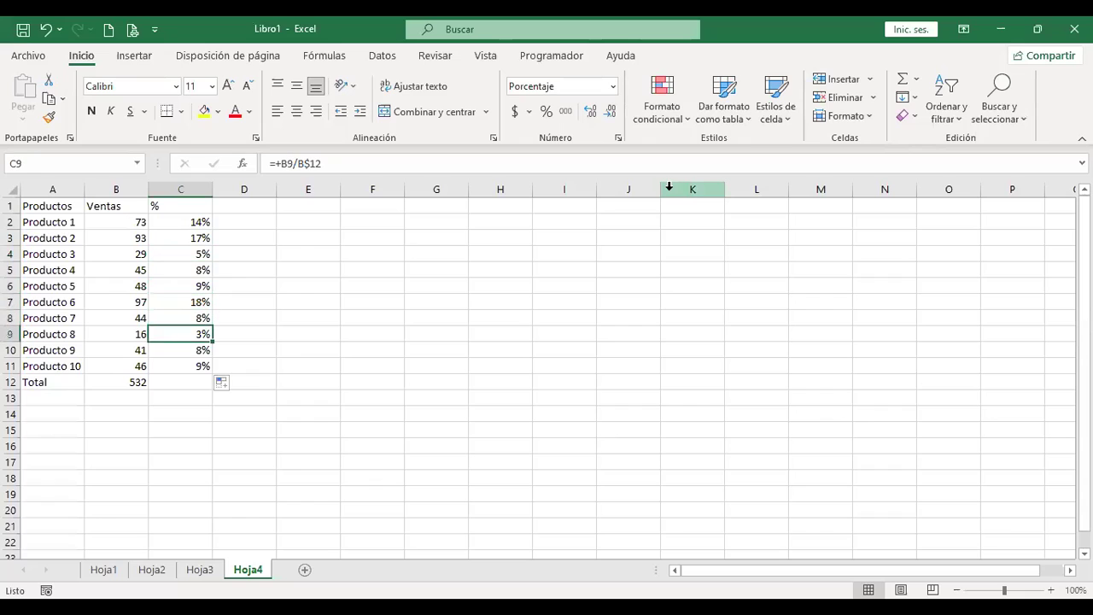
key(Down)
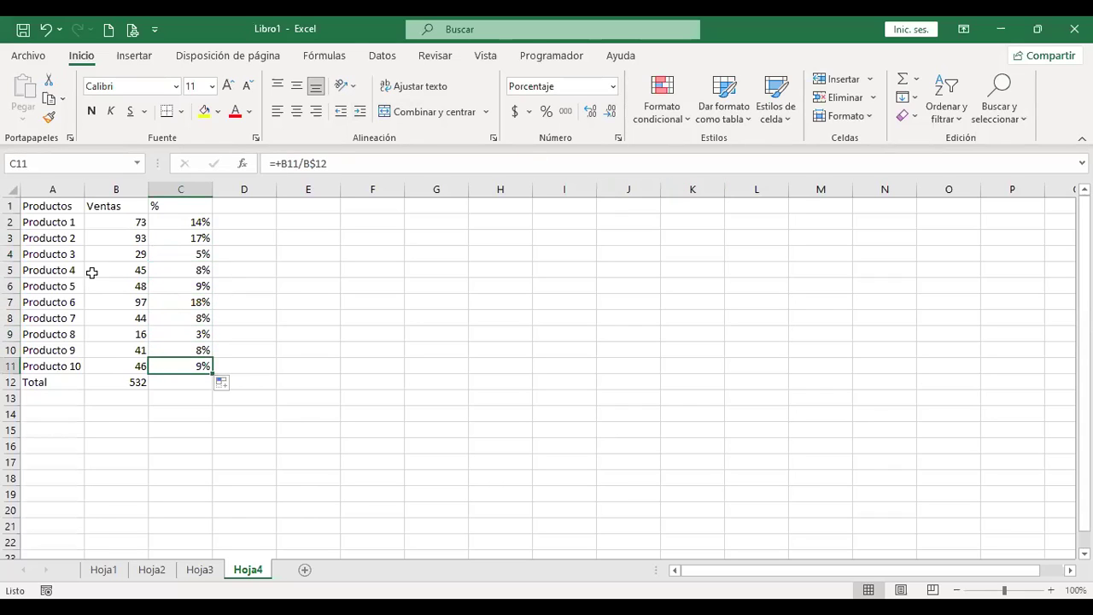
drag(180, 219, 169, 354)
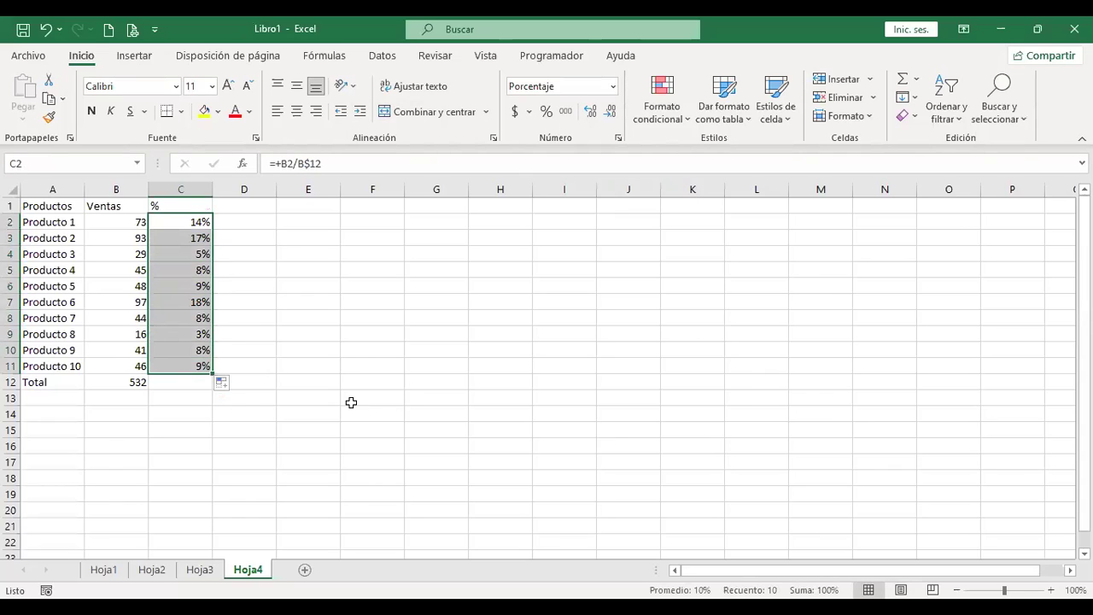
- Copy the source table with % Incremento and the Año and Utilidad rows and paste it at A16 of Hoja4
click(177, 384)
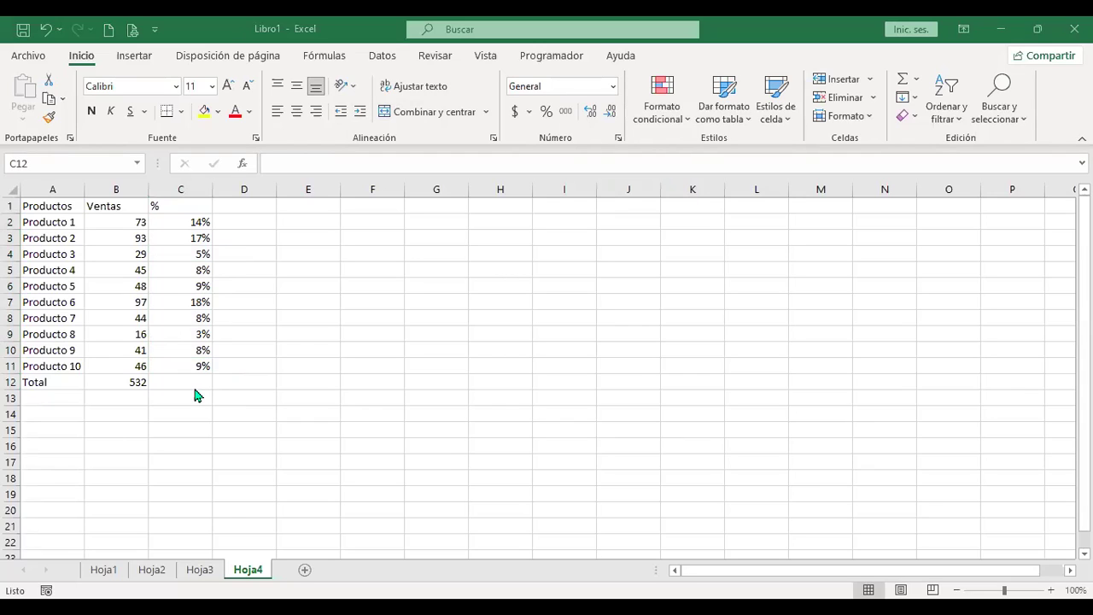
key(ctrl+c)
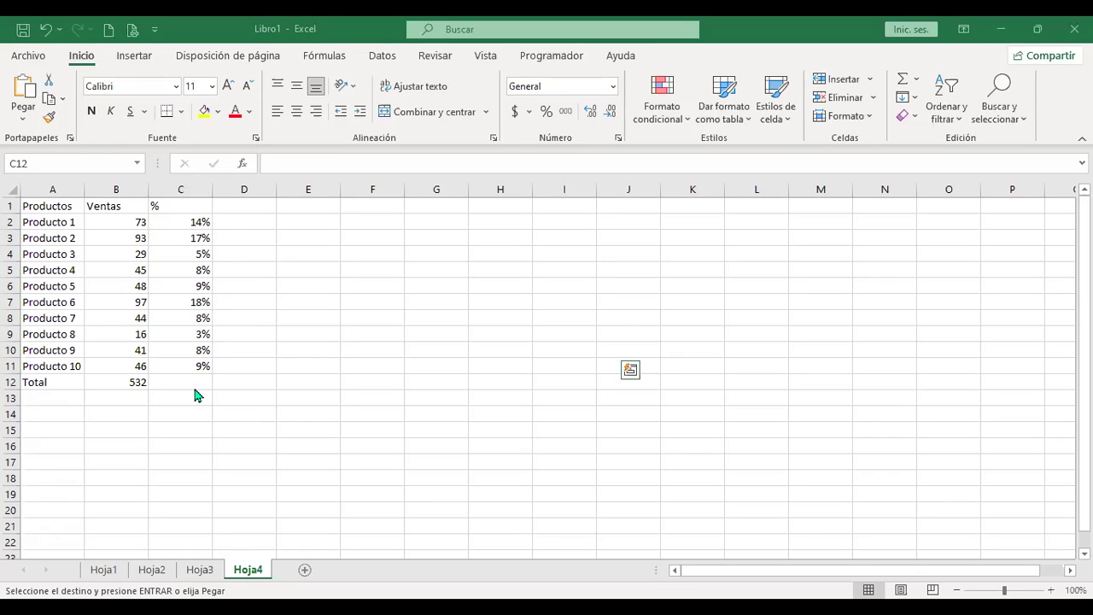
click(48, 445)
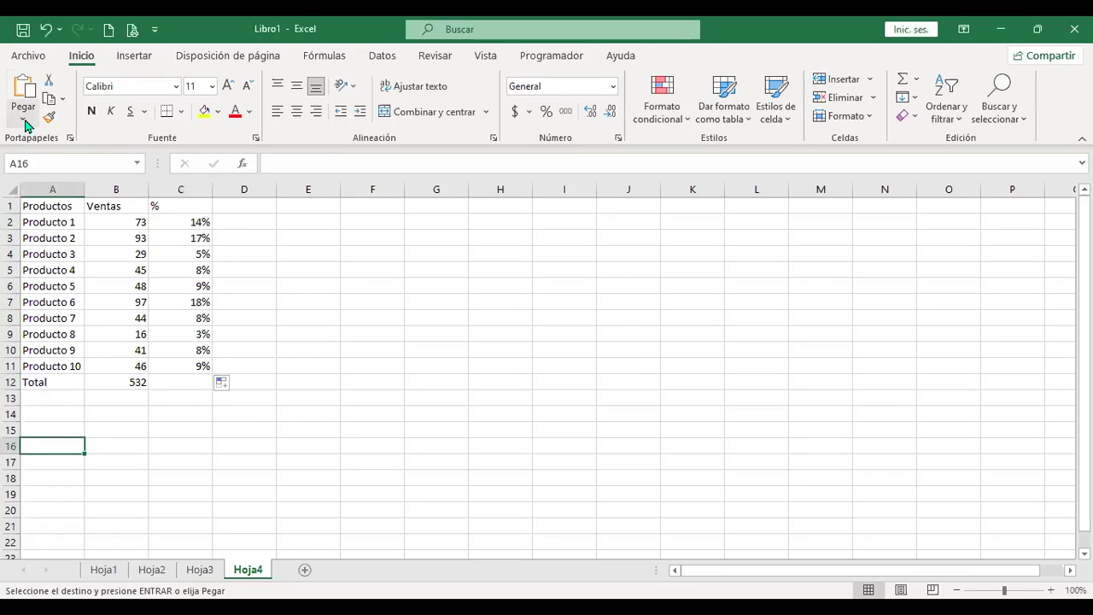
key(ctrl+v)
scroll(681, 373, down, 2)
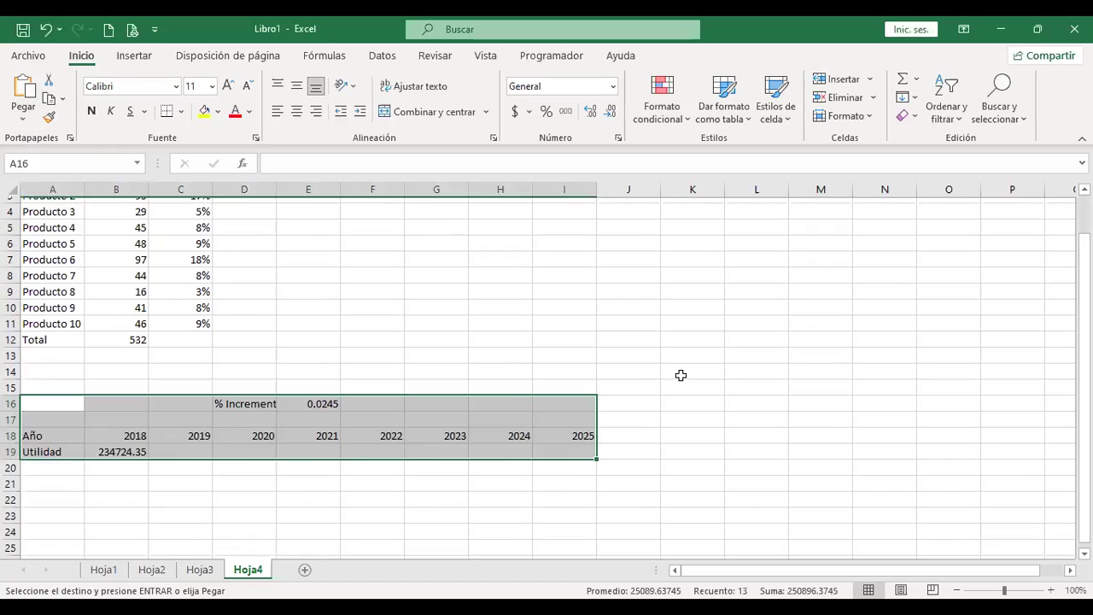
- Fit column D to the % Incremento label and format the rate in E16 as a percentage with two decimals
click(260, 352)
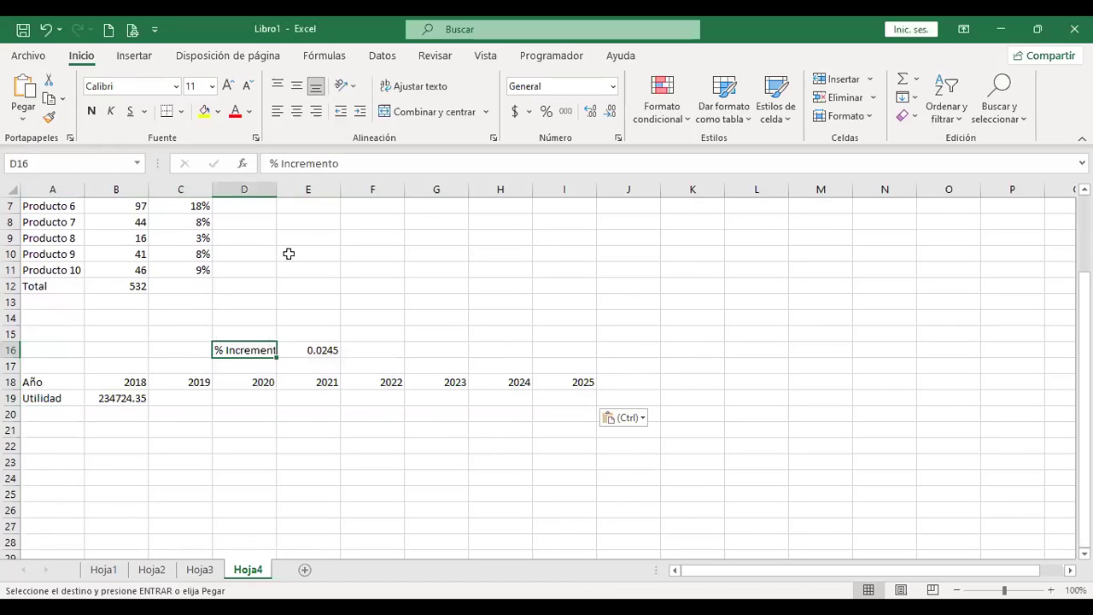
double_click(277, 189)
click(329, 351)
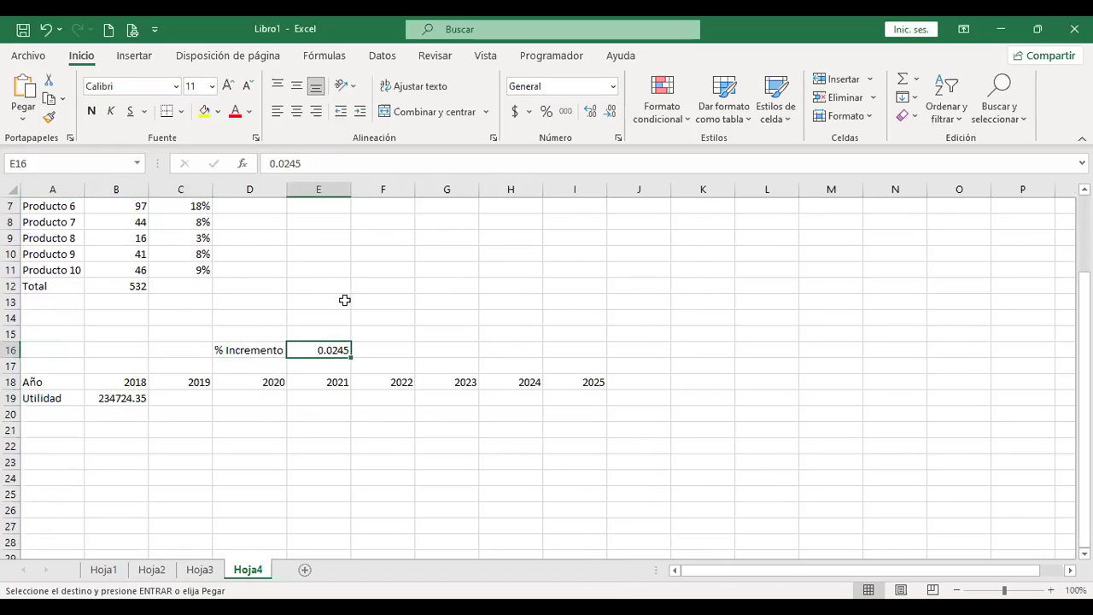
click(546, 112)
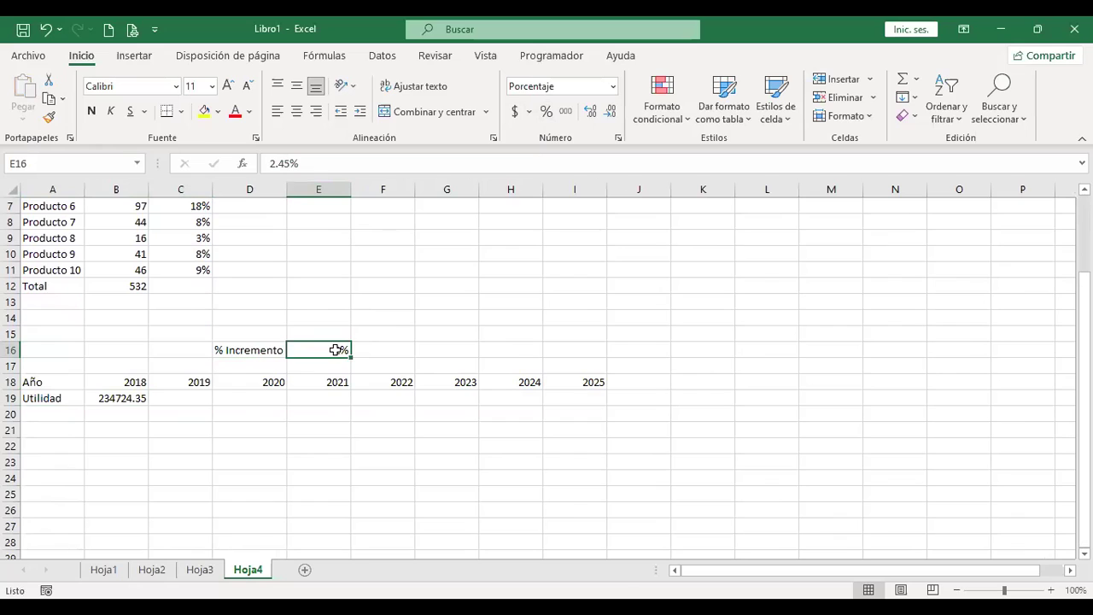
click(589, 114)
click(589, 115)
- Calculate the 2019 Utilidad in C19 with the formula +B19*(1+$E$16), keeping the increment cell absolute
click(107, 398)
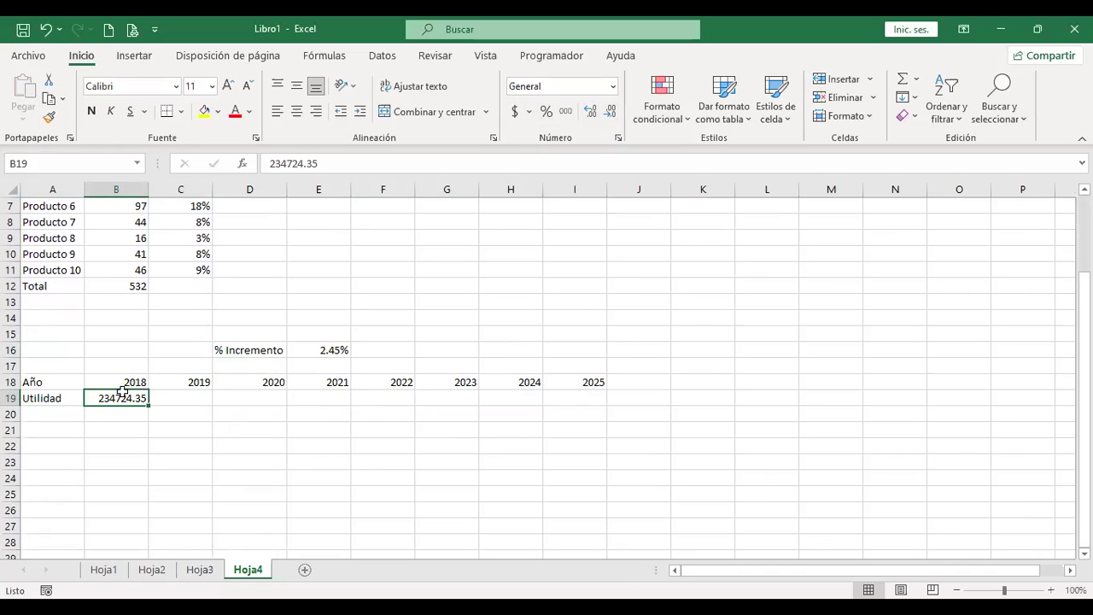
click(186, 398)
text(+)
key(Left)
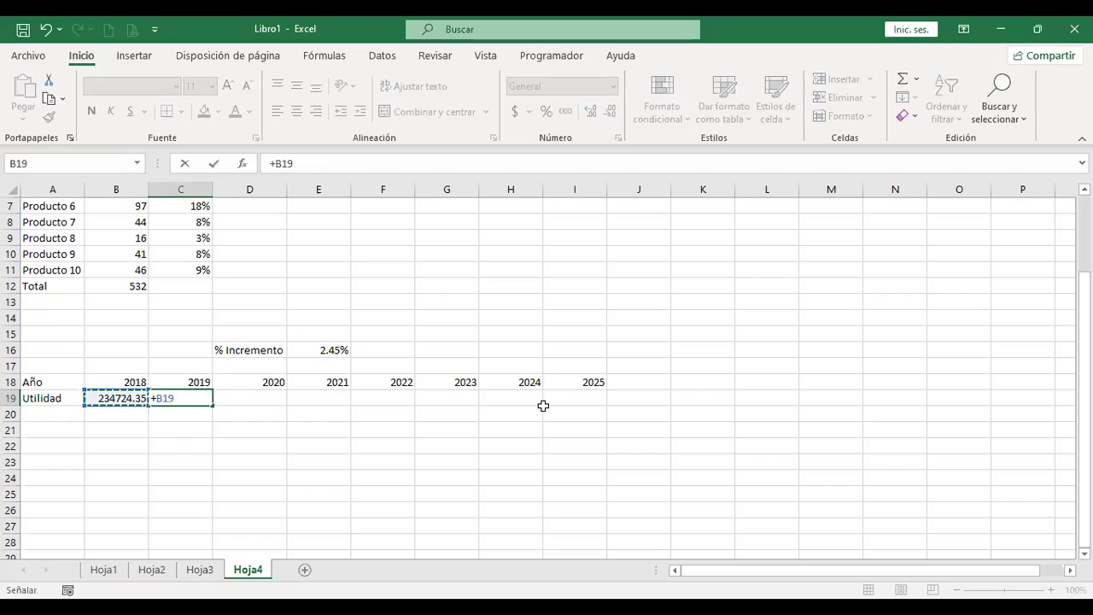
text(*)
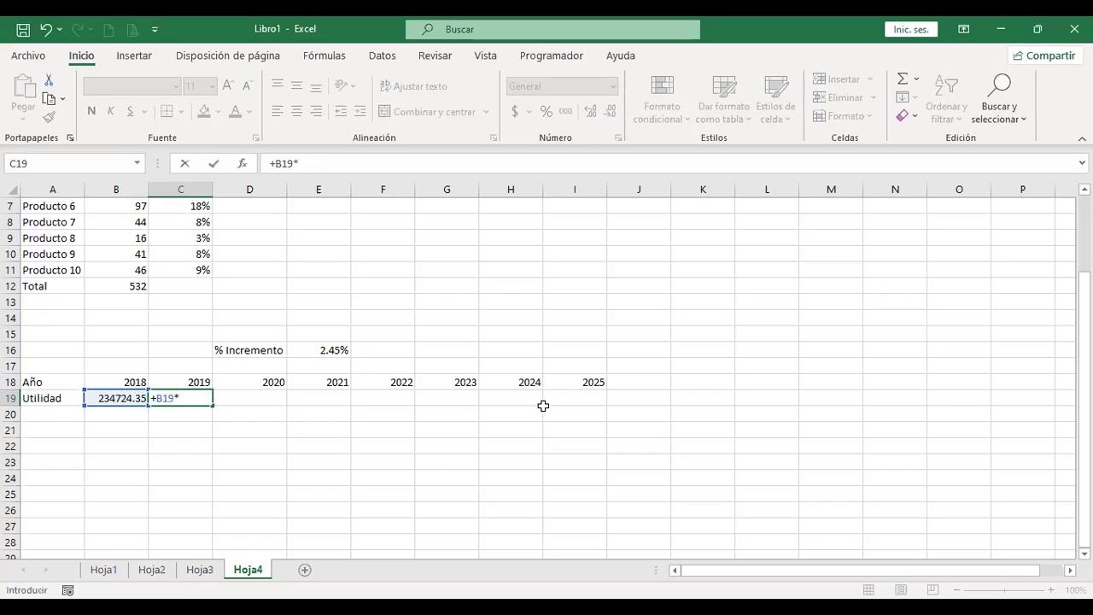
text((1+)
click(323, 349)
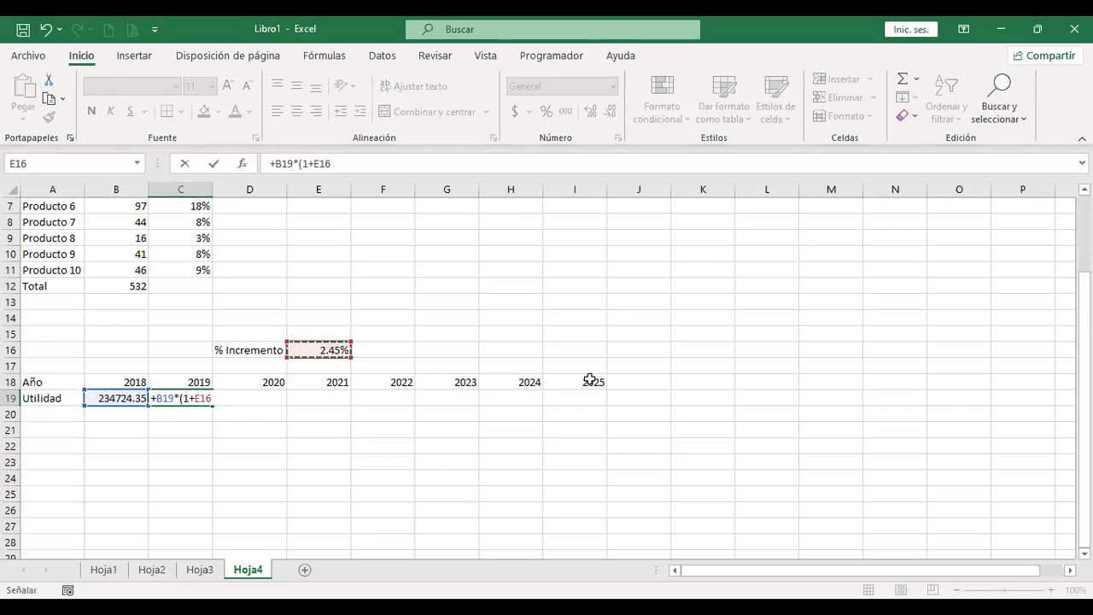
key(F4)
text())
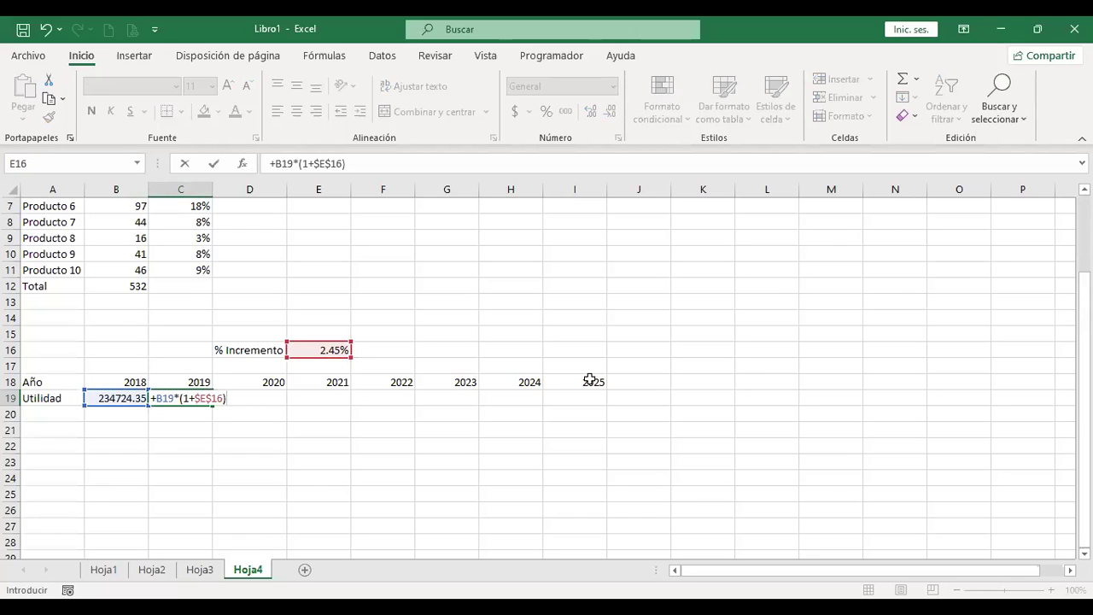
key(Return)
key(Up)
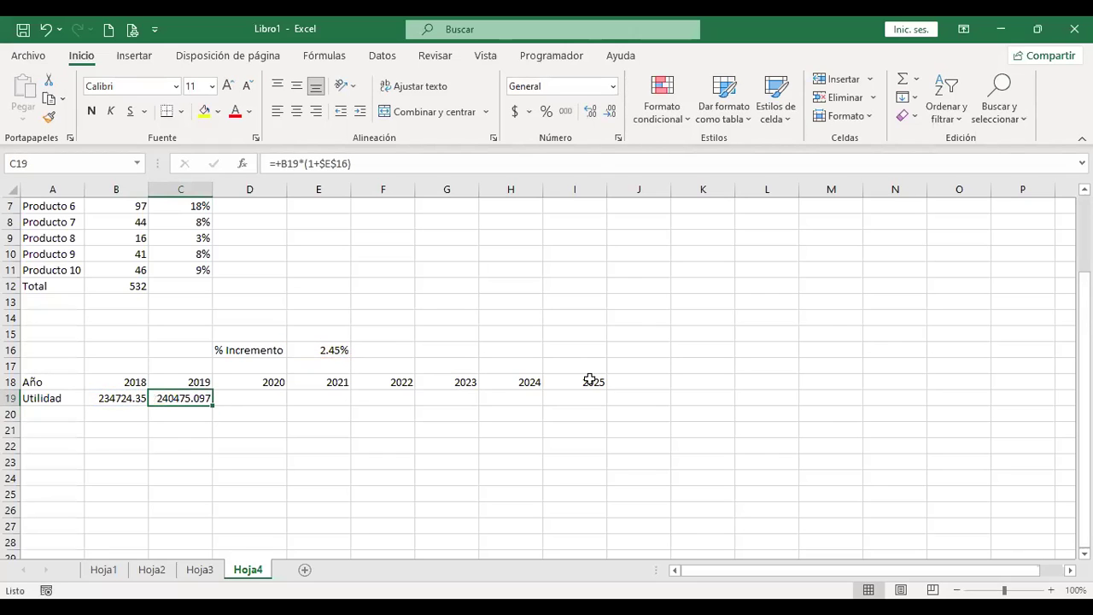
- Fill the C19 formula across through I19 with two decimals and check the relative and absolute references in the copies
drag(213, 403, 590, 398)
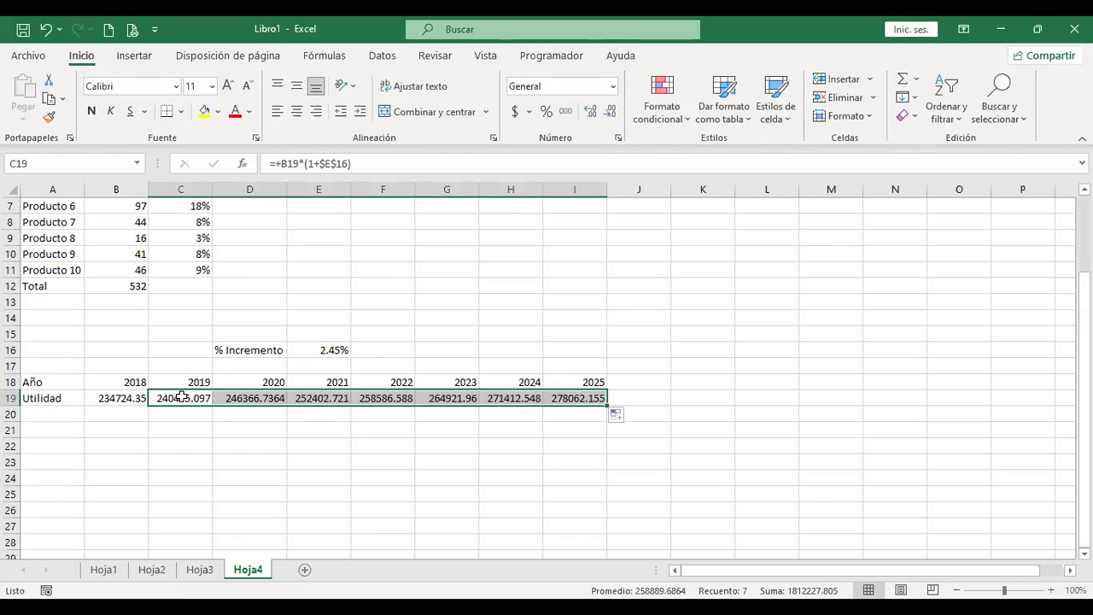
click(610, 111)
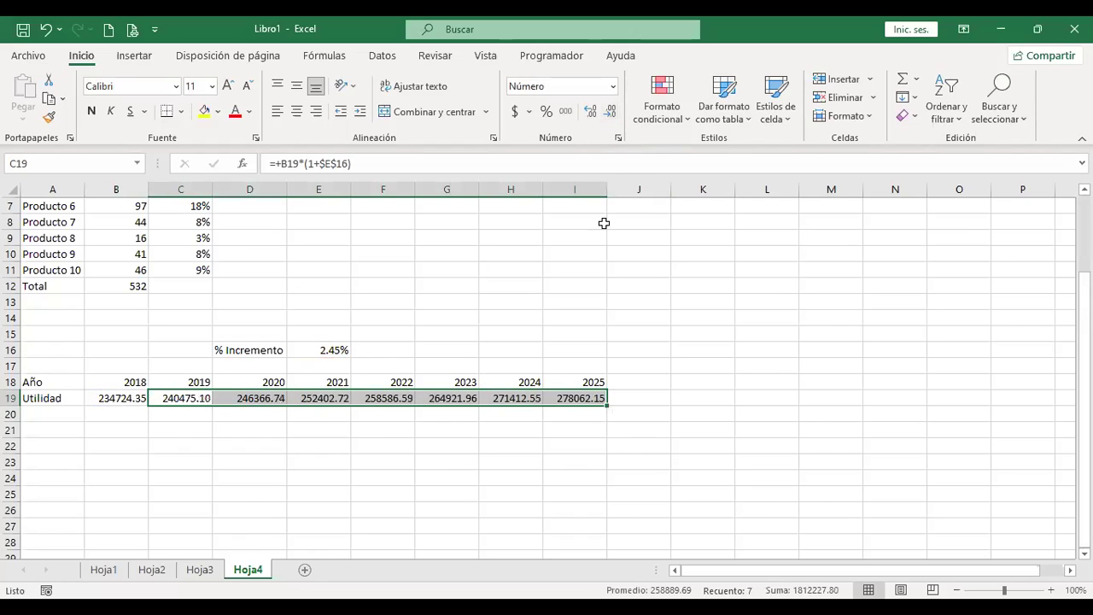
click(177, 397)
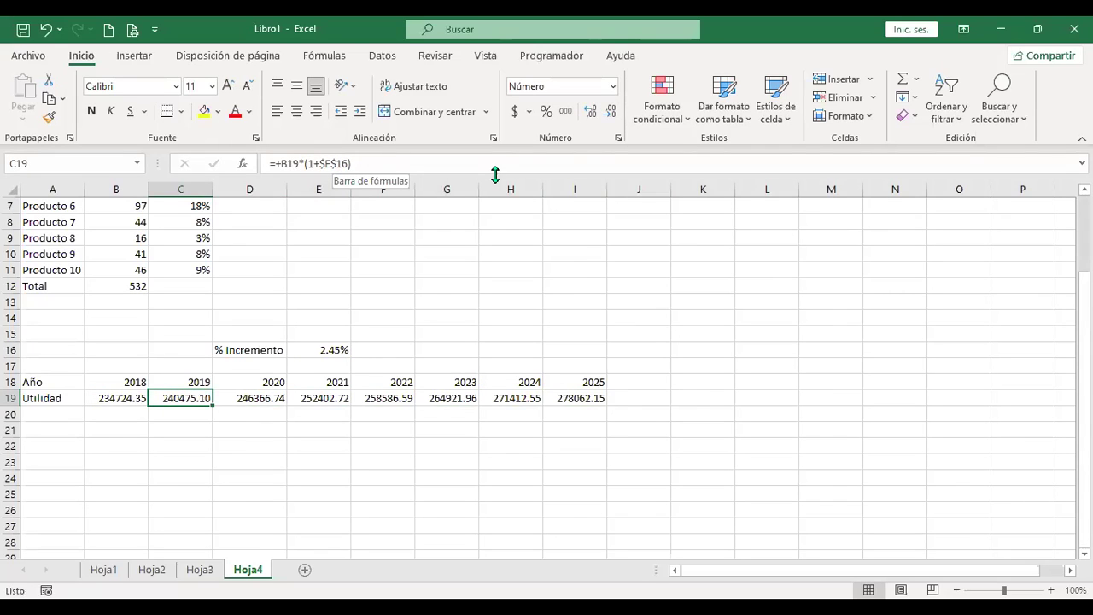
key(Right)
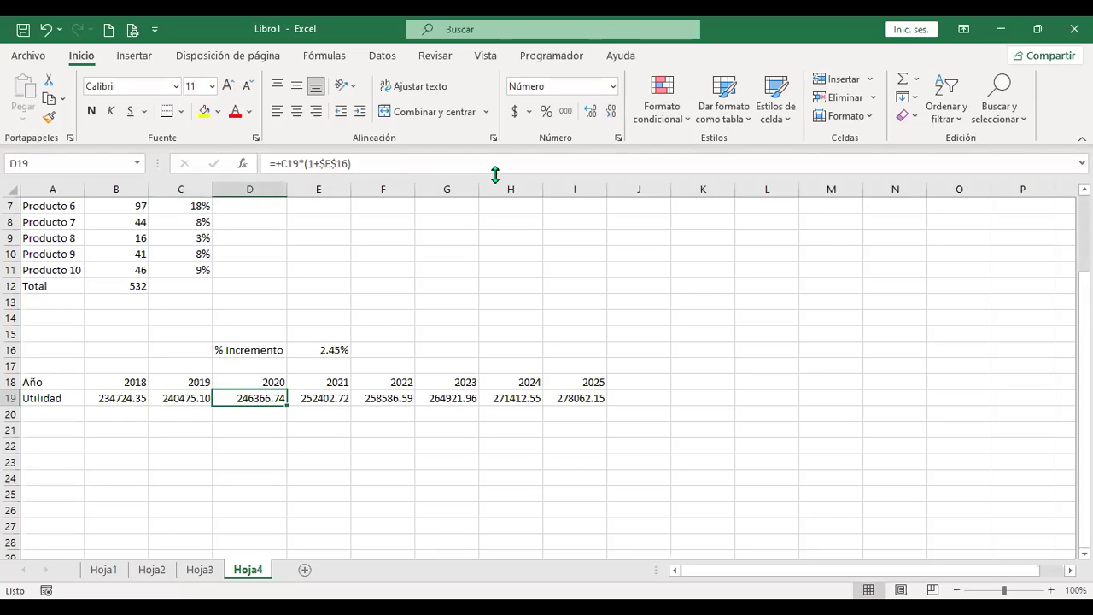
key(Right)
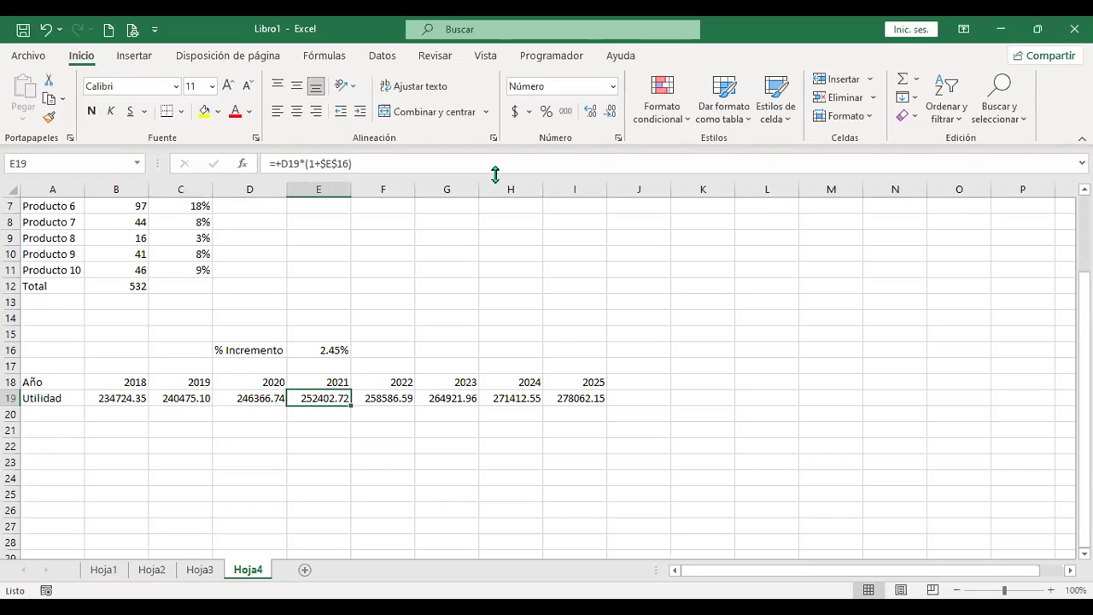
key(Right)
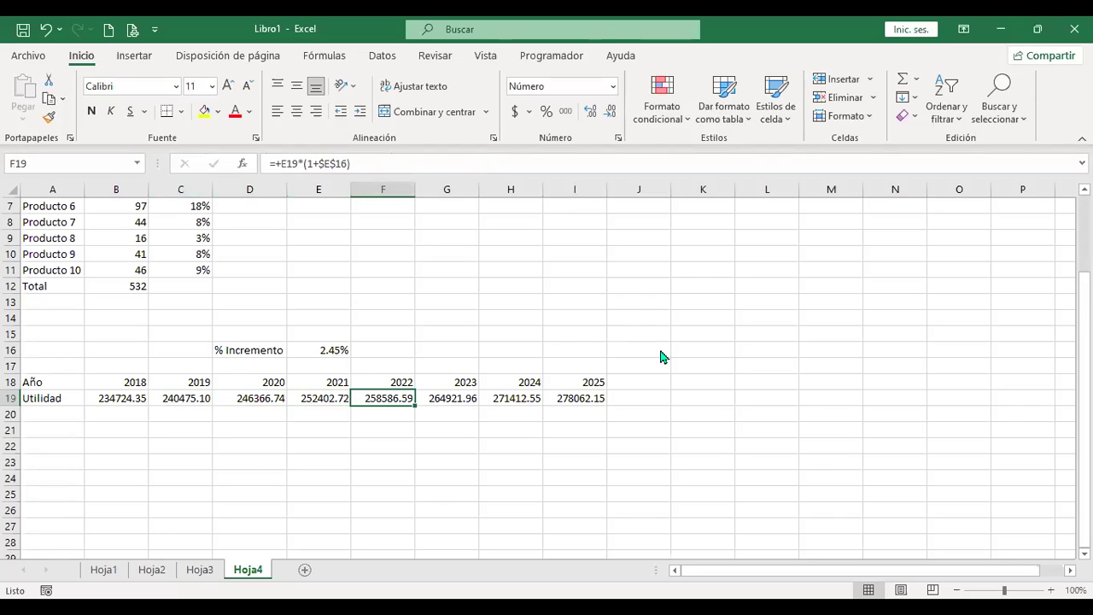
- Copy the source table of monthly product sales from Enero to Junio and paste it at A22 of Hoja4
key(ctrl+v)
key(Escape)
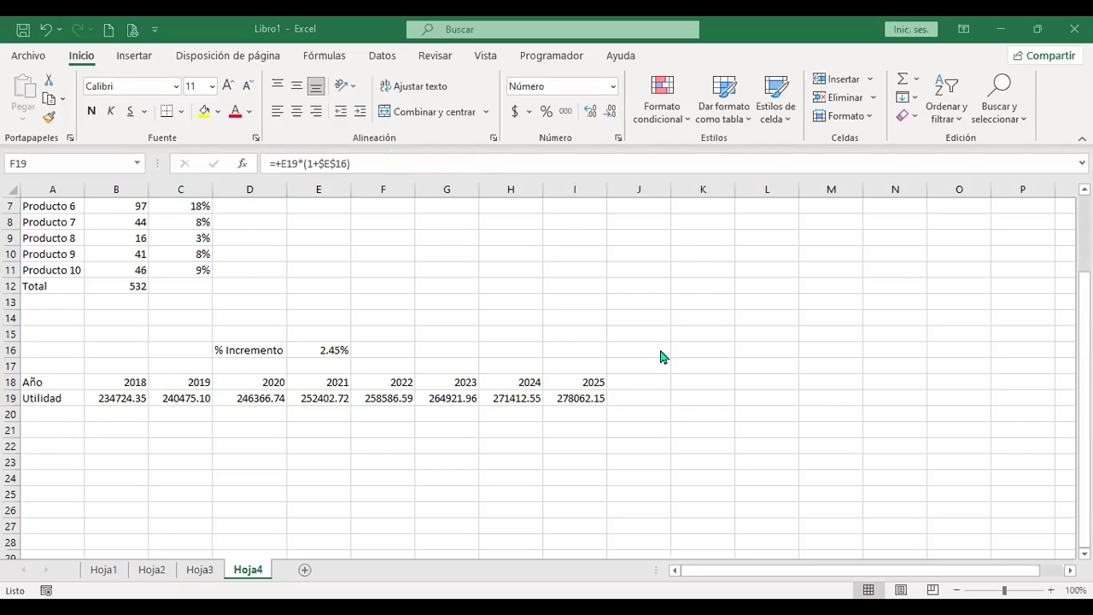
key(ctrl+v)
key(ctrl+c)
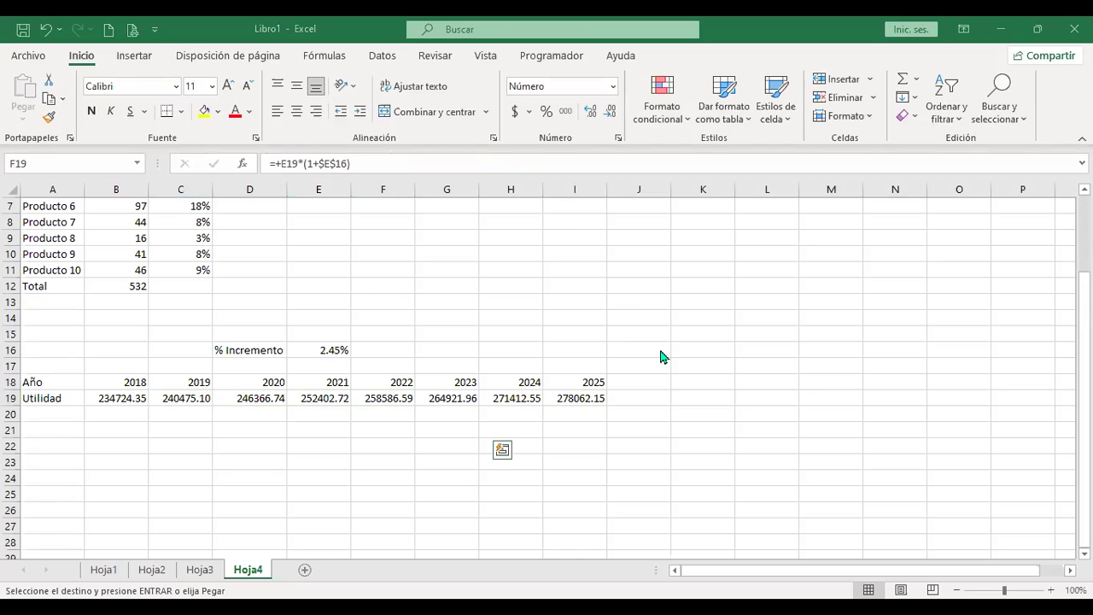
click(54, 444)
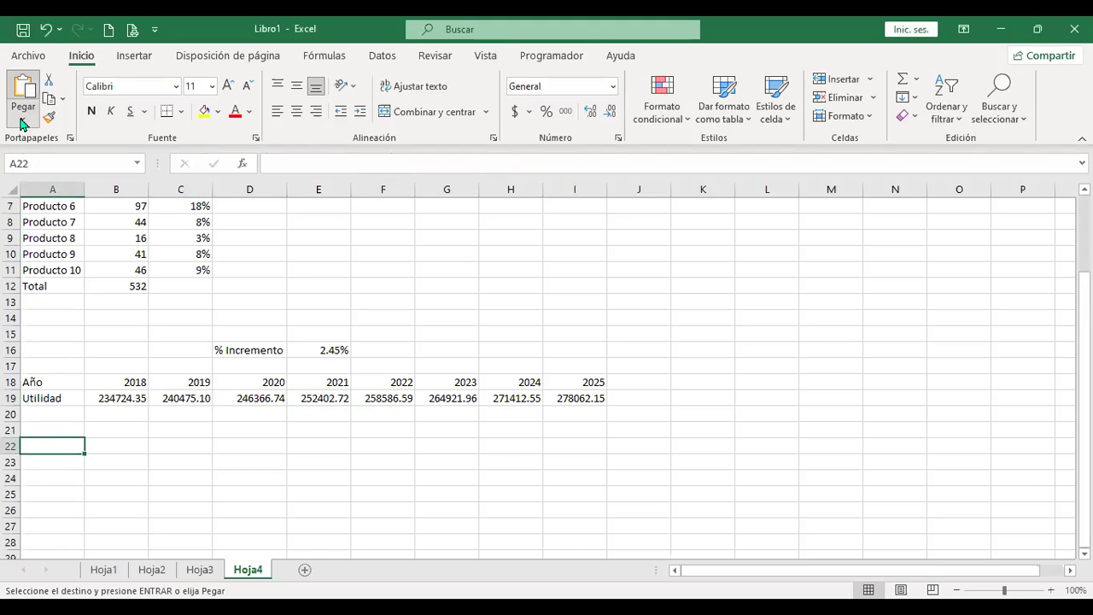
key(ctrl+v)
scroll(695, 391, down, 4)
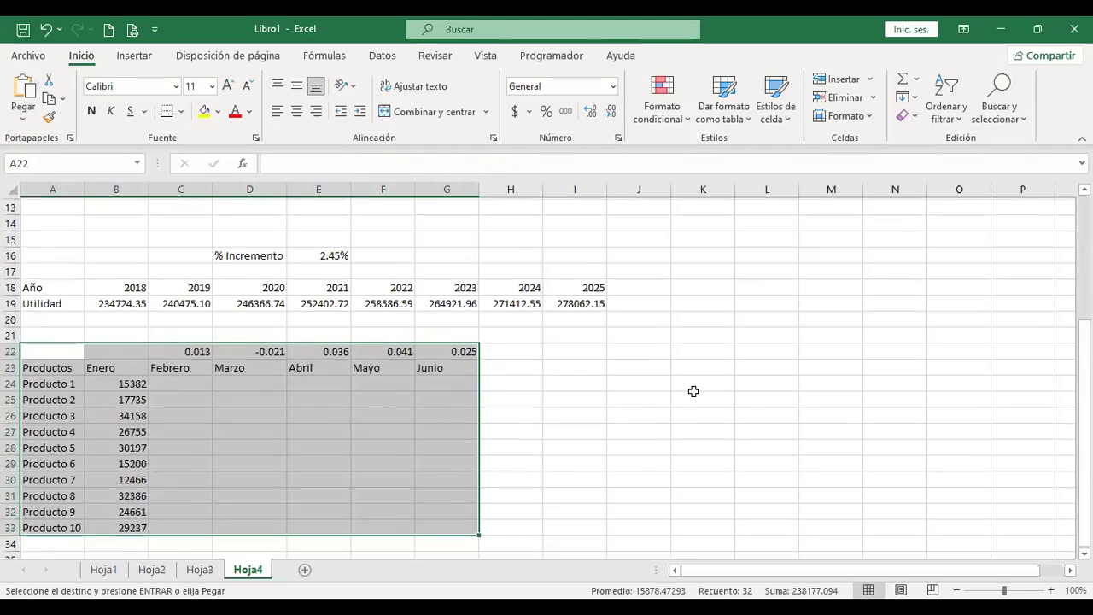
- Format the monthly rates in C22:G22 as percentages with one decimal
drag(198, 250, 447, 254)
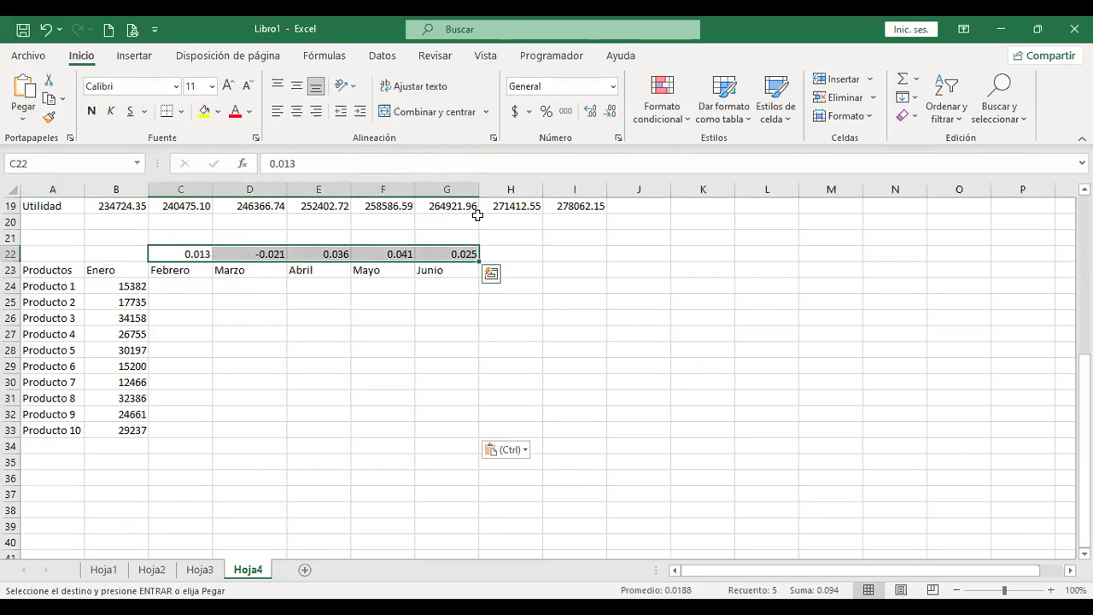
click(545, 112)
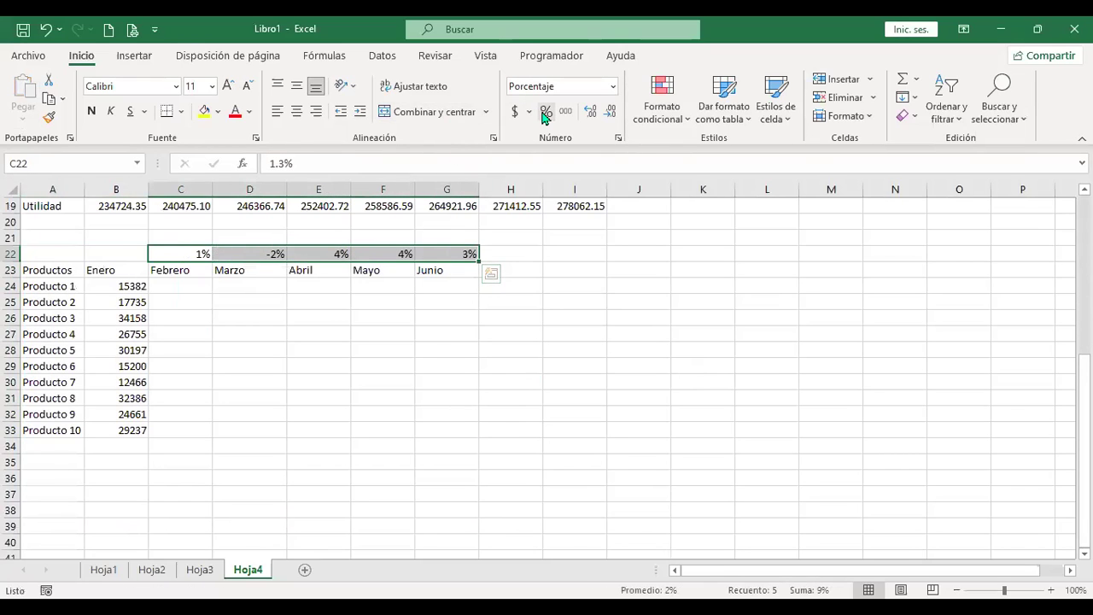
click(590, 112)
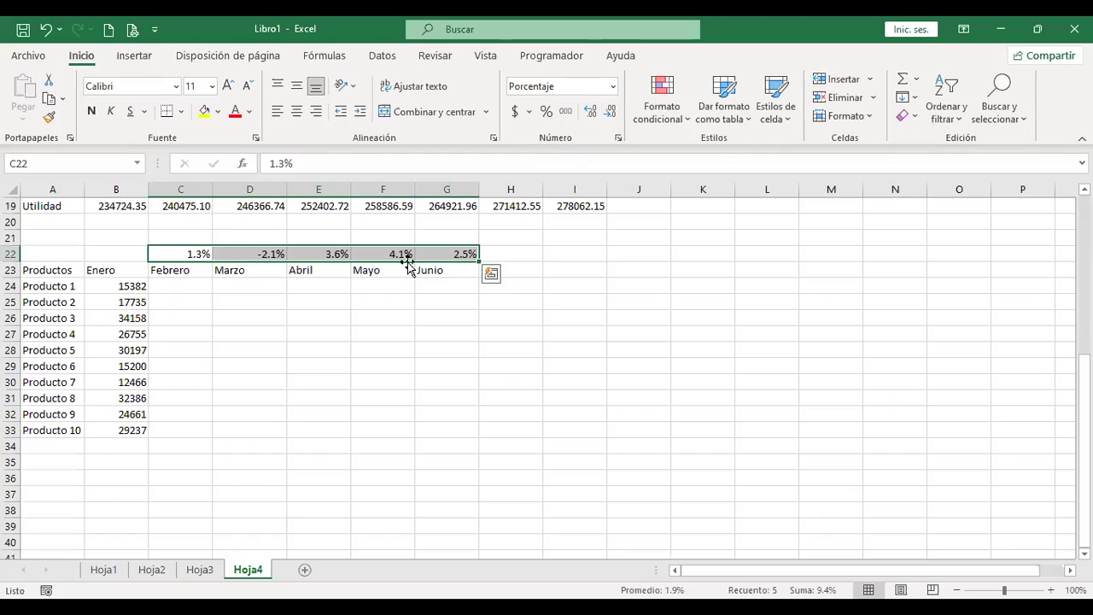
- Examine the monthly rates in row 22 and the Enero sales in B24:B33 that the projection from C24 depends on
drag(182, 273, 319, 272)
click(182, 284)
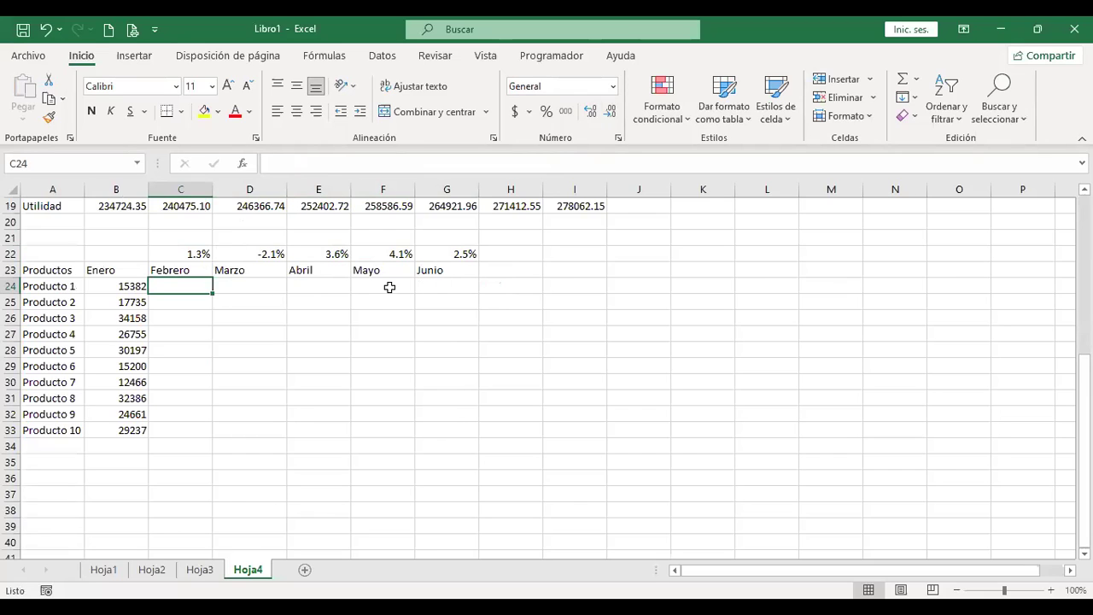
key(ctrl+v)
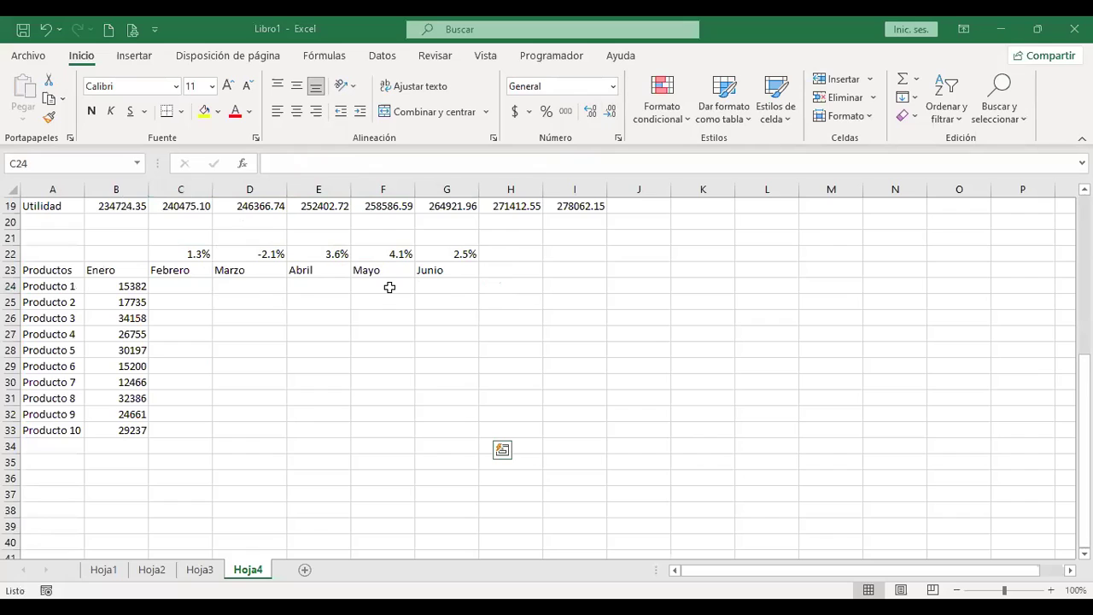
click(177, 284)
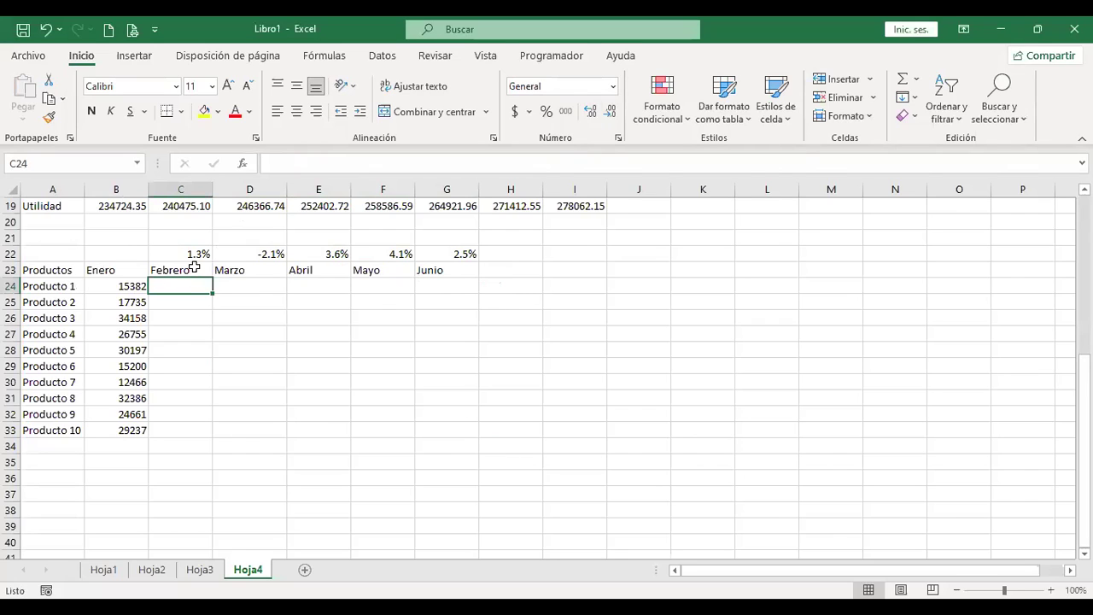
click(10, 253)
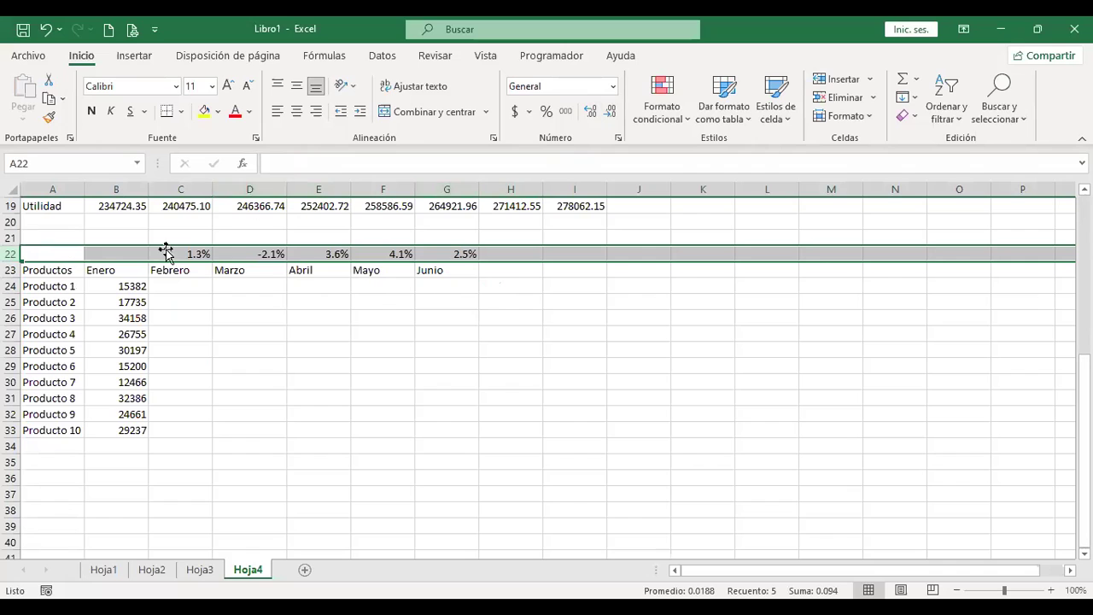
drag(128, 283, 128, 430)
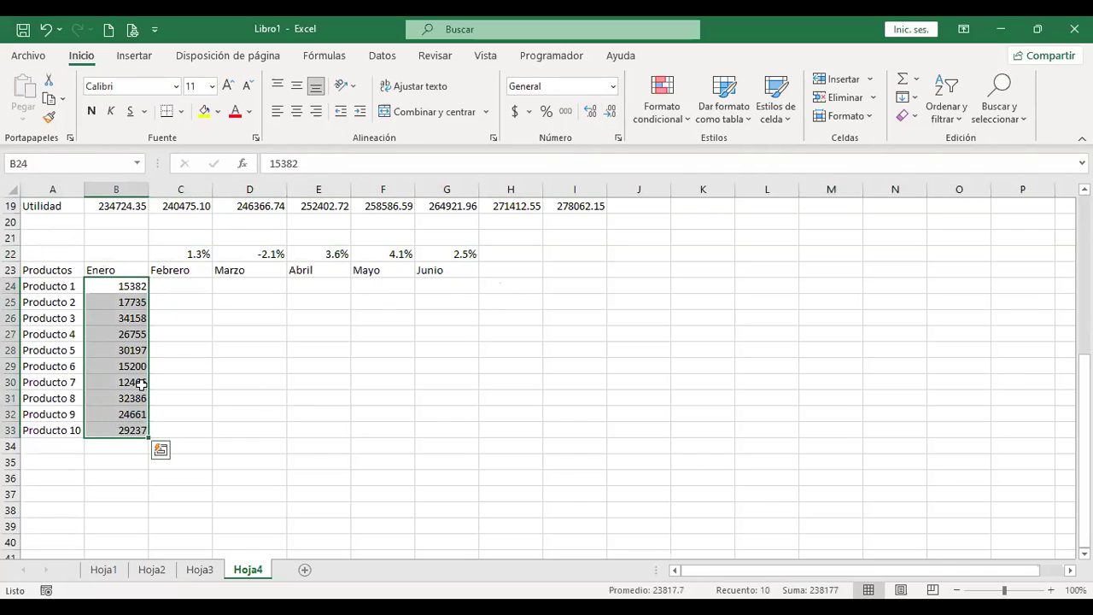
click(184, 284)
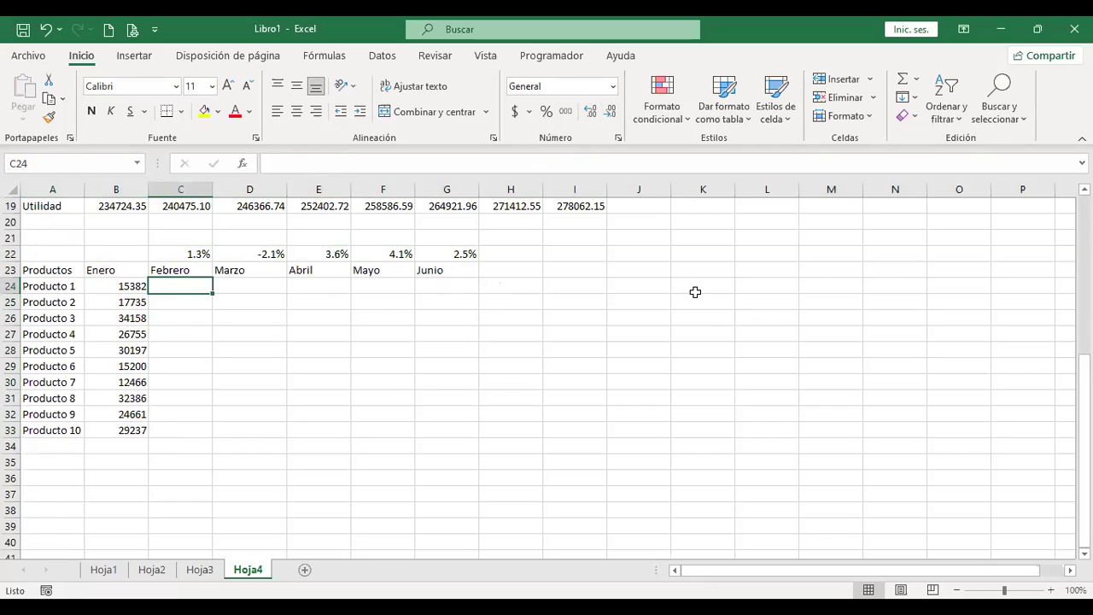
text(+)
key(Left)
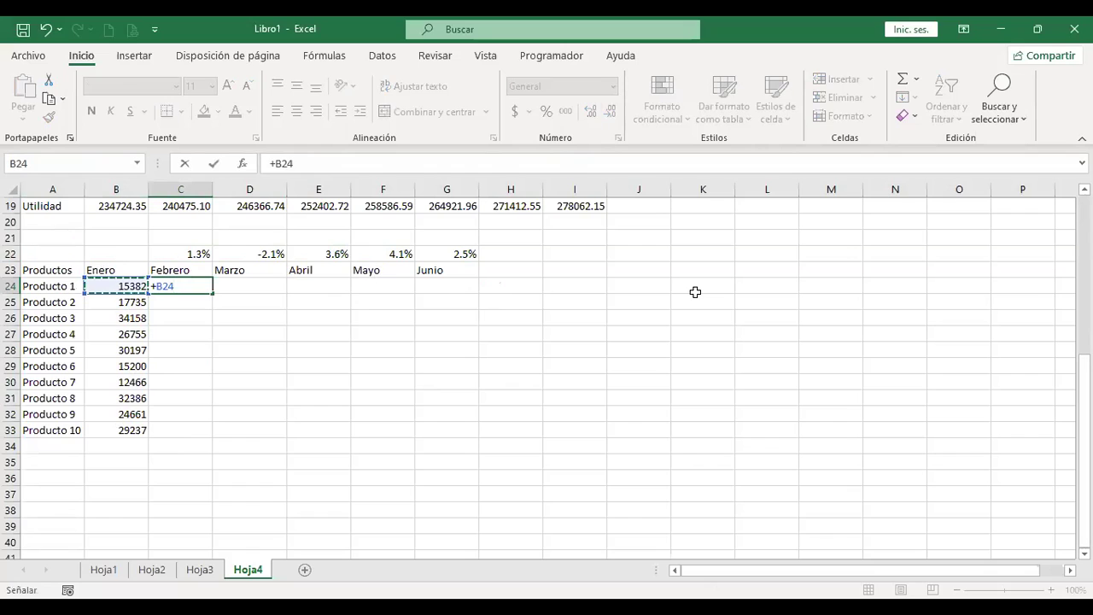
key(Escape)
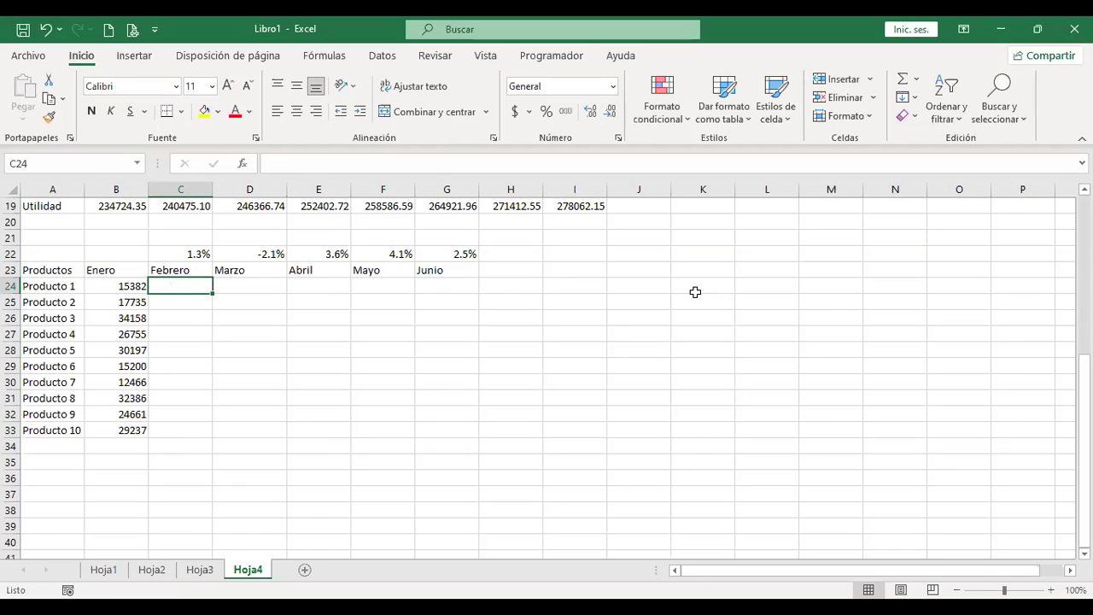
key(ctrl+v)
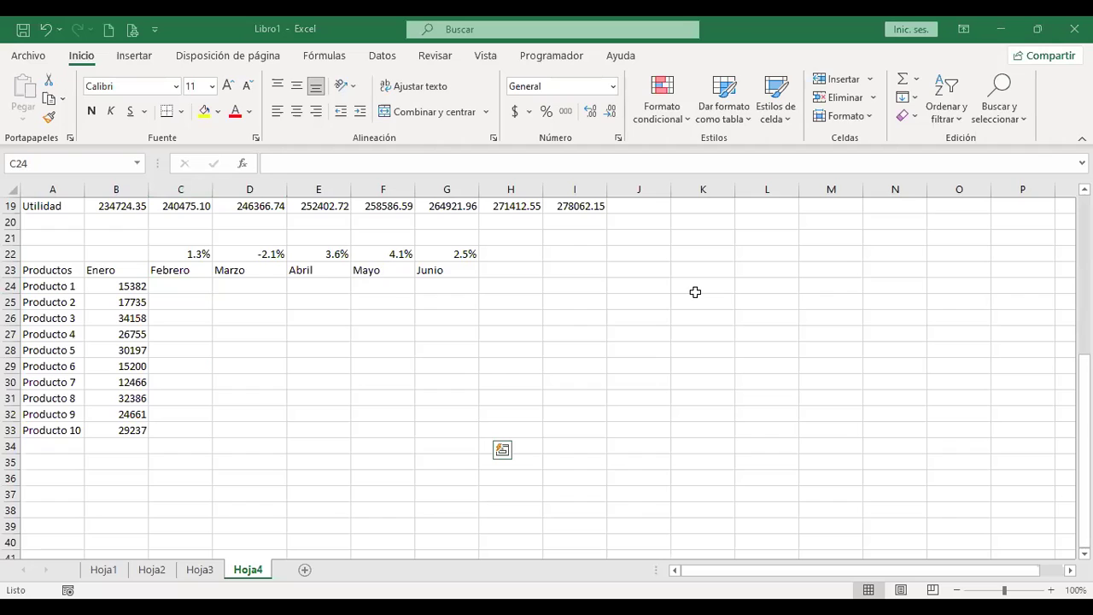
- Enter the Febrero projection formula +B24*(1+C$22) in C24, with only the row of the rate reference fixed
text(+)
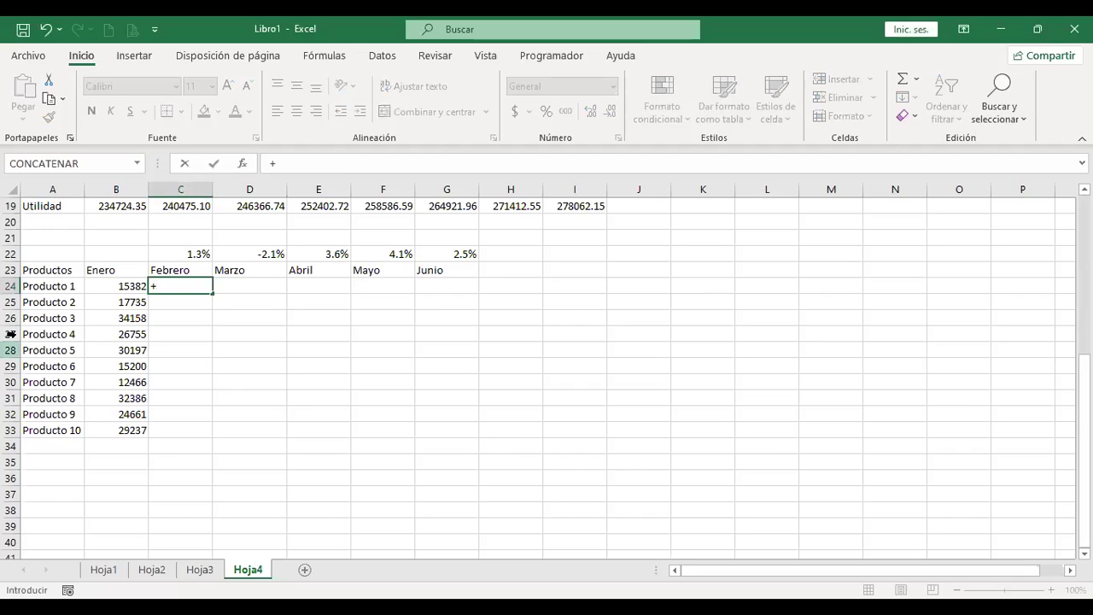
click(114, 283)
text(*(1+)
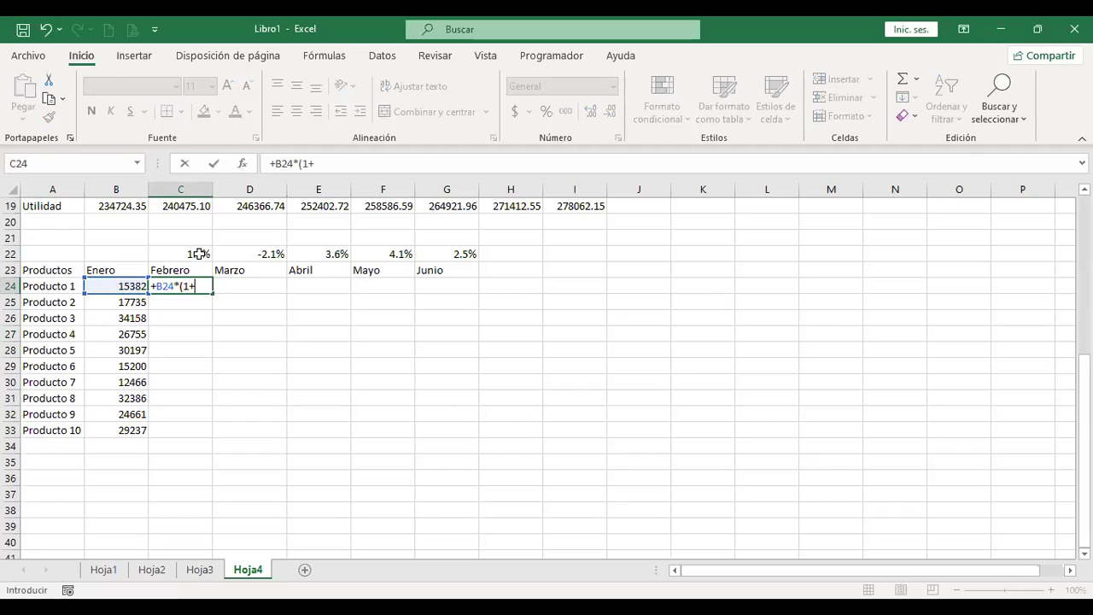
click(199, 253)
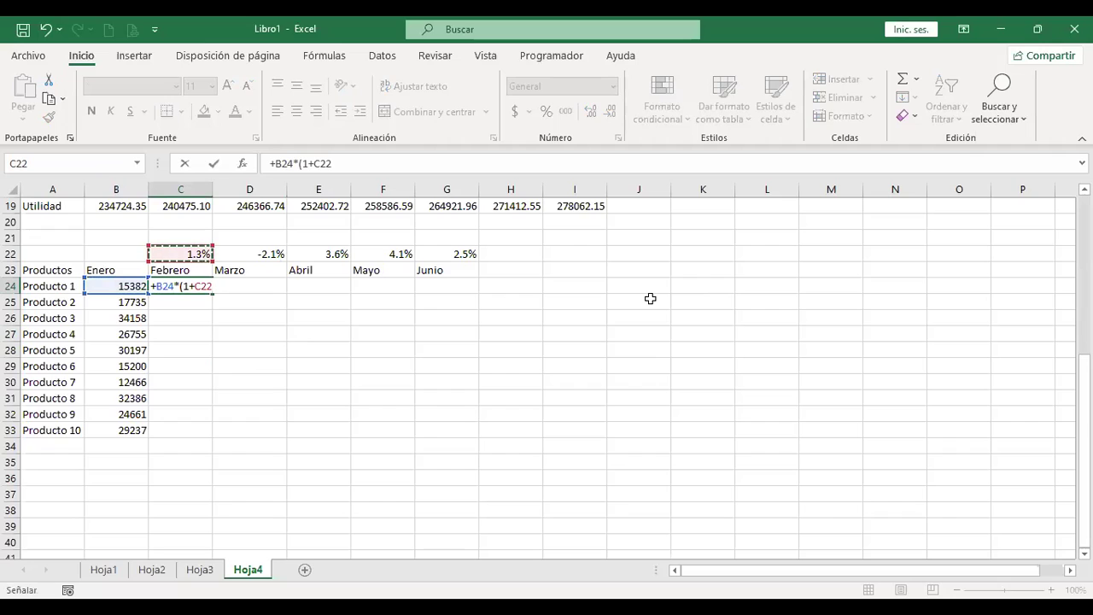
key(F4)
key(F4)
key(F4)
key(F4)
key(F4)
key(F4)
click(340, 164)
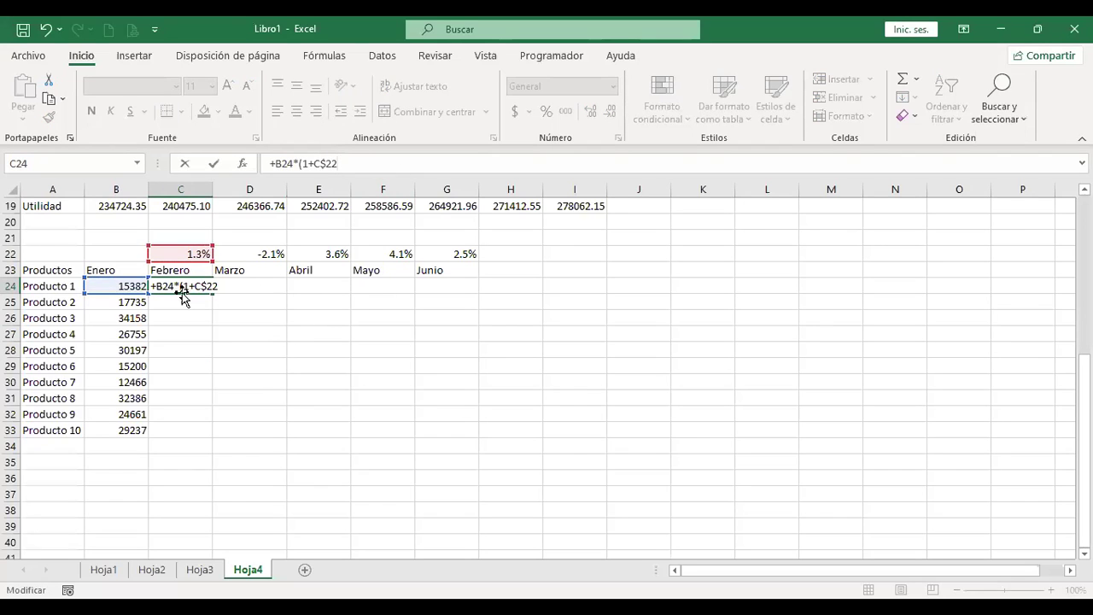
click(220, 287)
text())
key(Return)
- Format C24 with two decimals and fill its formula across through G24
click(182, 282)
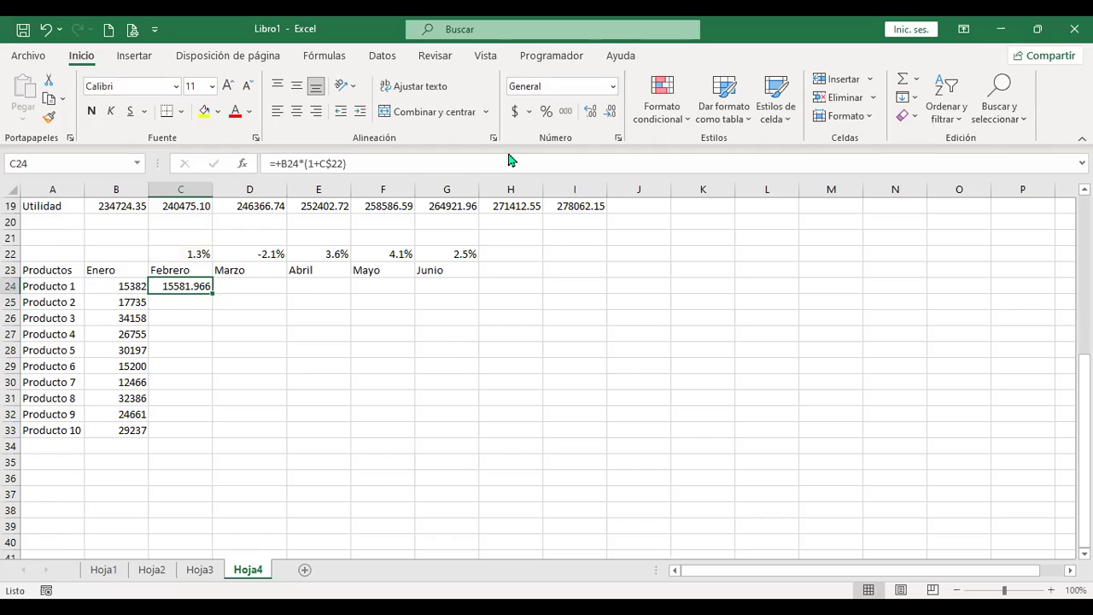
click(591, 112)
click(612, 117)
click(612, 117)
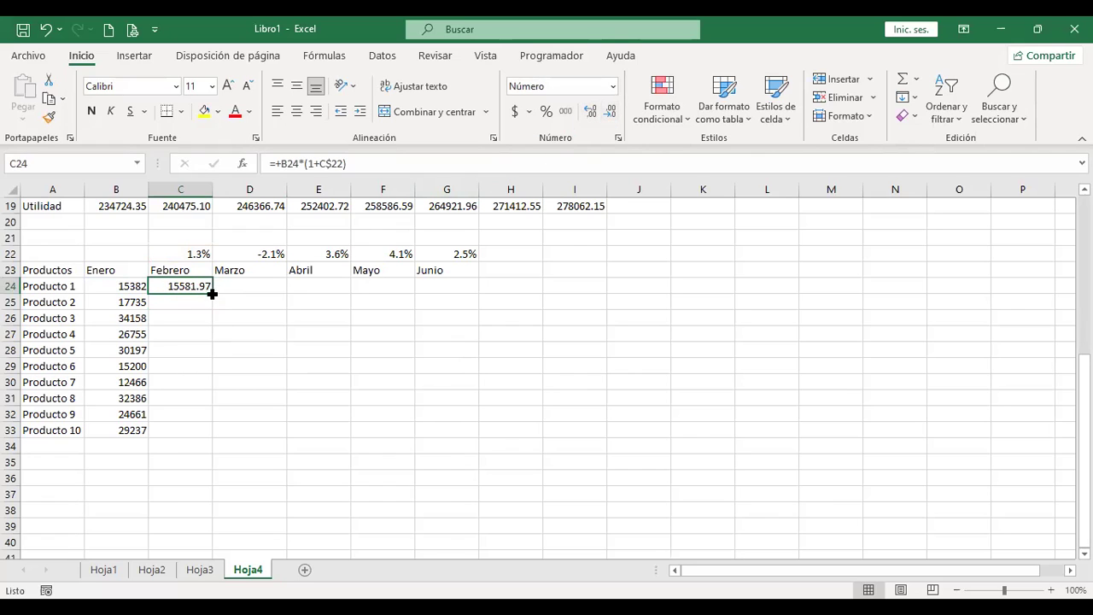
drag(211, 296, 476, 303)
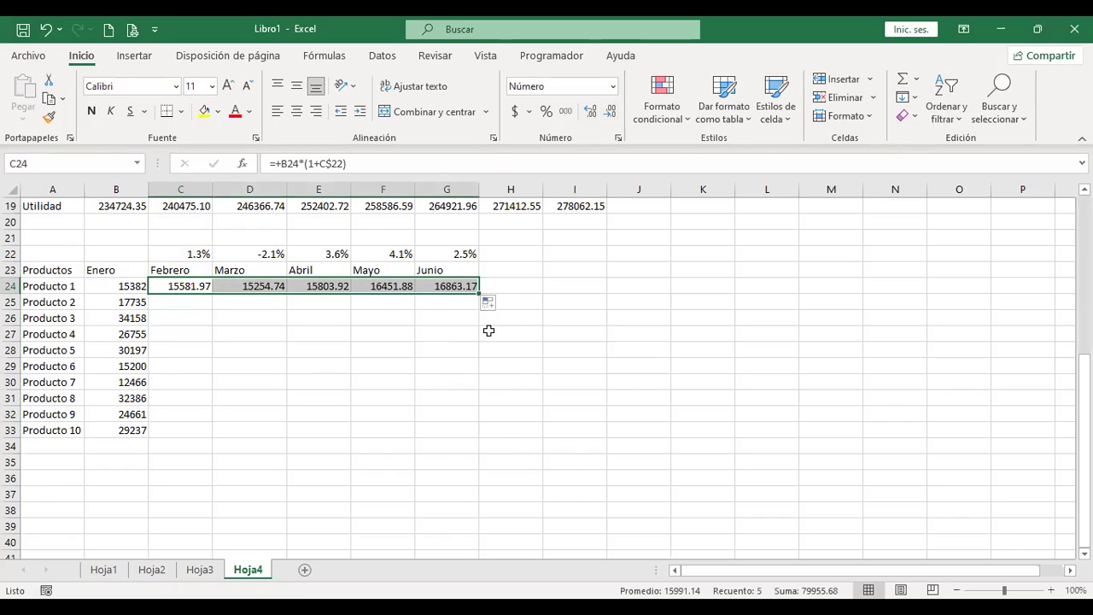
- Check which sales and rate cells the copied formulas in D24, E24 and F24 refer to
click(262, 288)
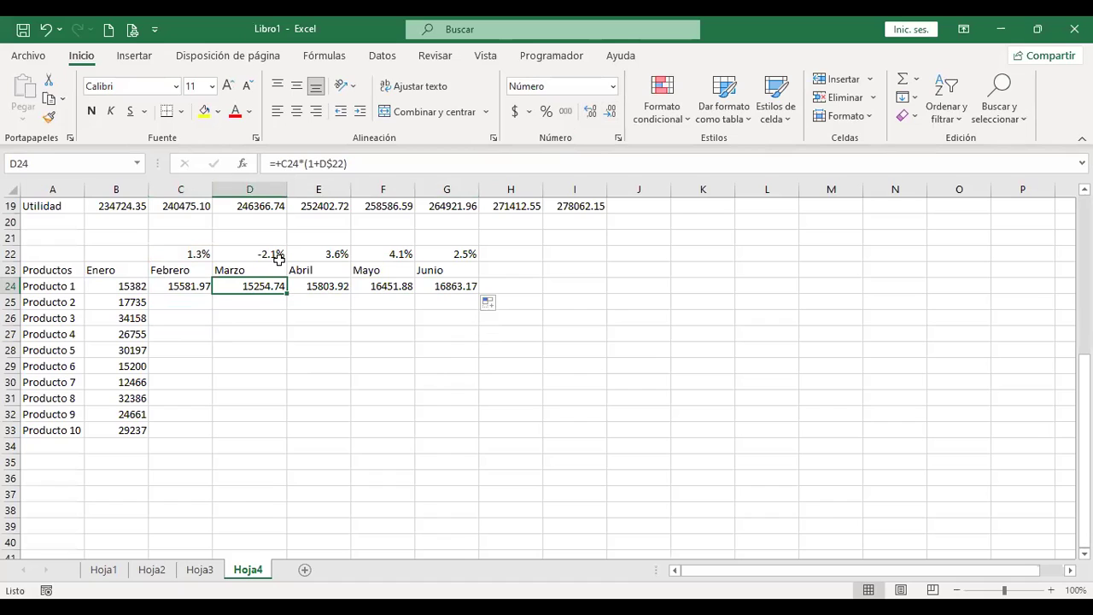
key(F2)
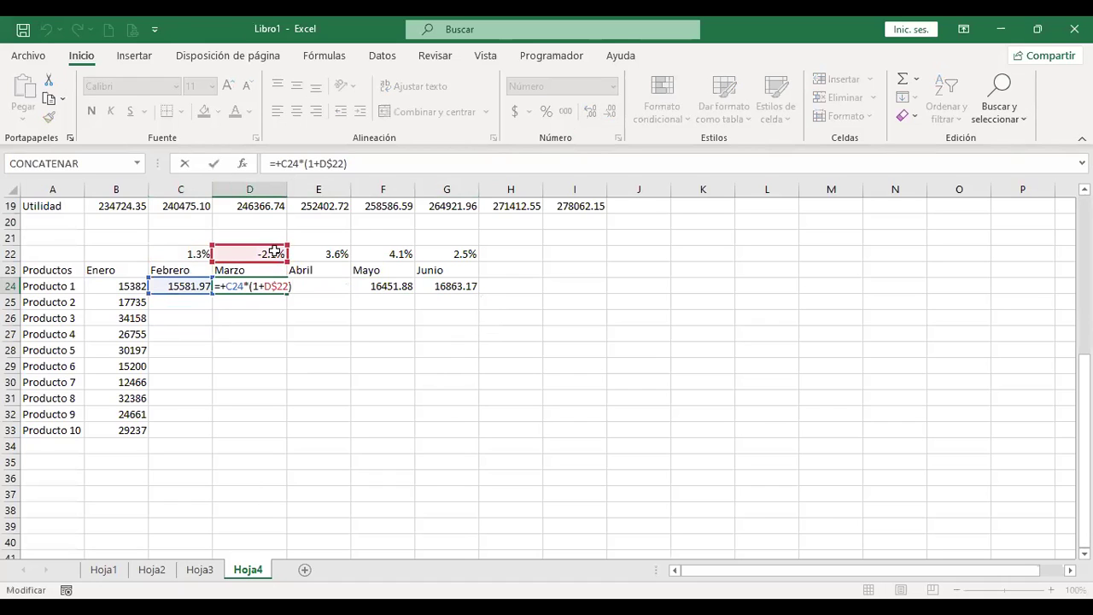
key(Return)
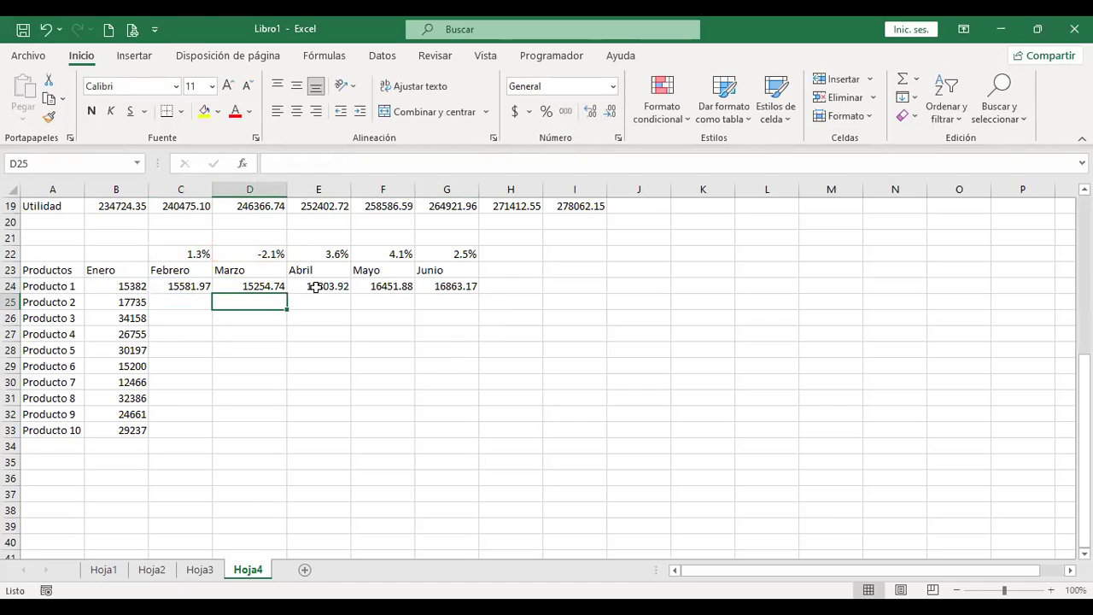
click(316, 288)
key(F2)
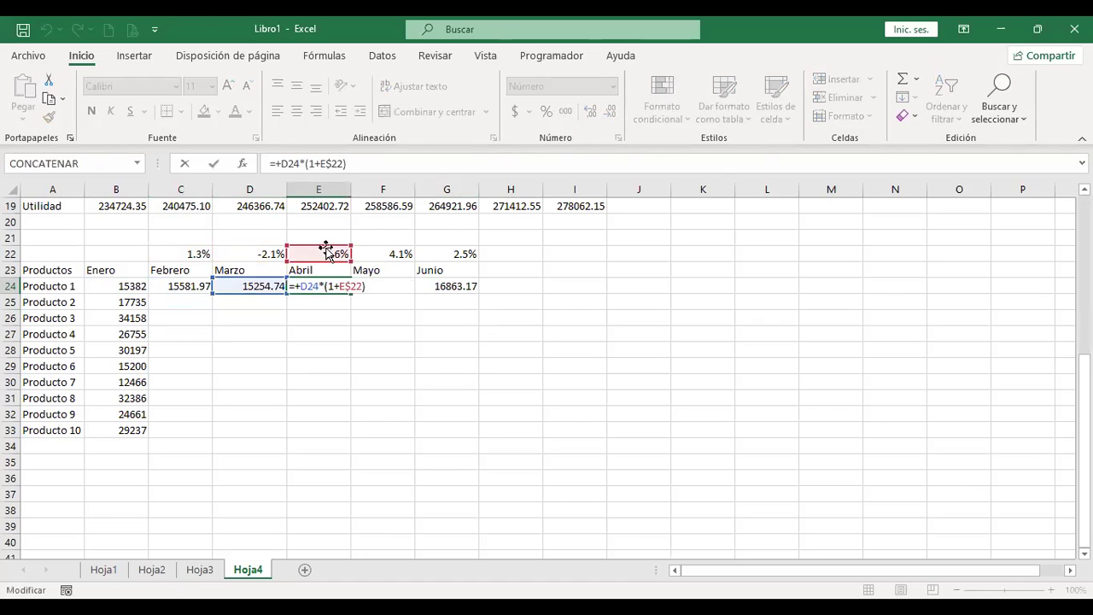
key(Return)
click(393, 286)
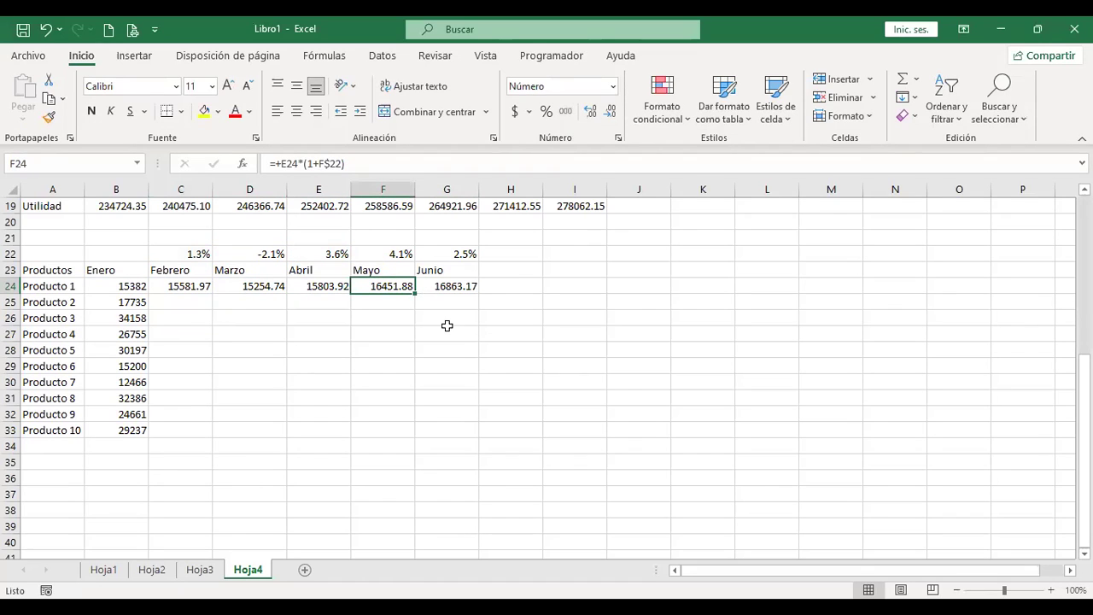
key(F2)
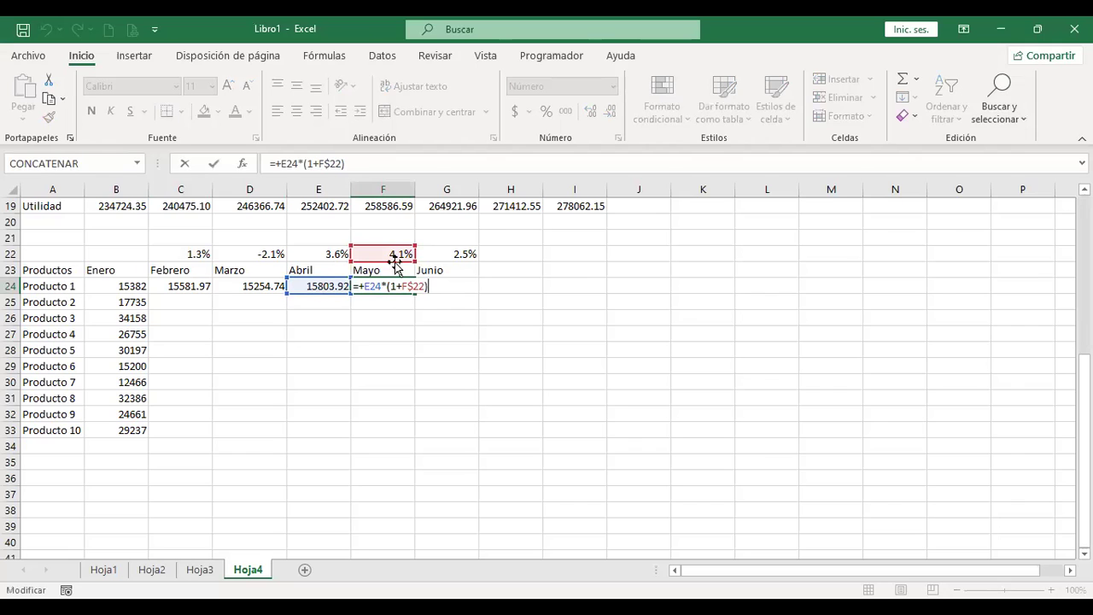
key(Return)
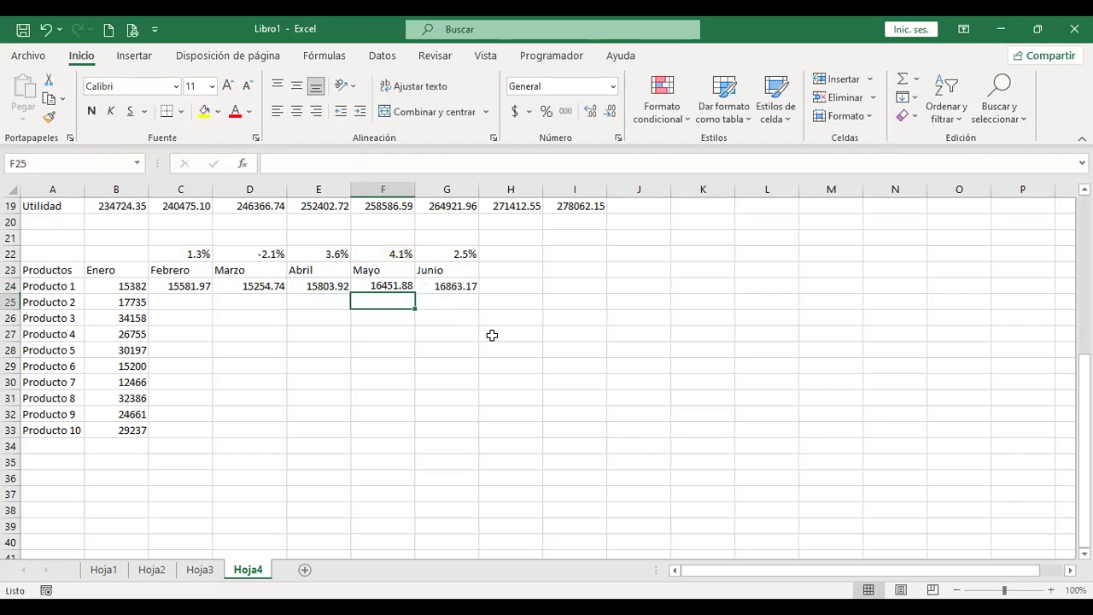
- Fill the C24:G24 formulas down through row 33 for all ten products
click(178, 285)
drag(254, 285, 472, 287)
drag(476, 325, 475, 437)
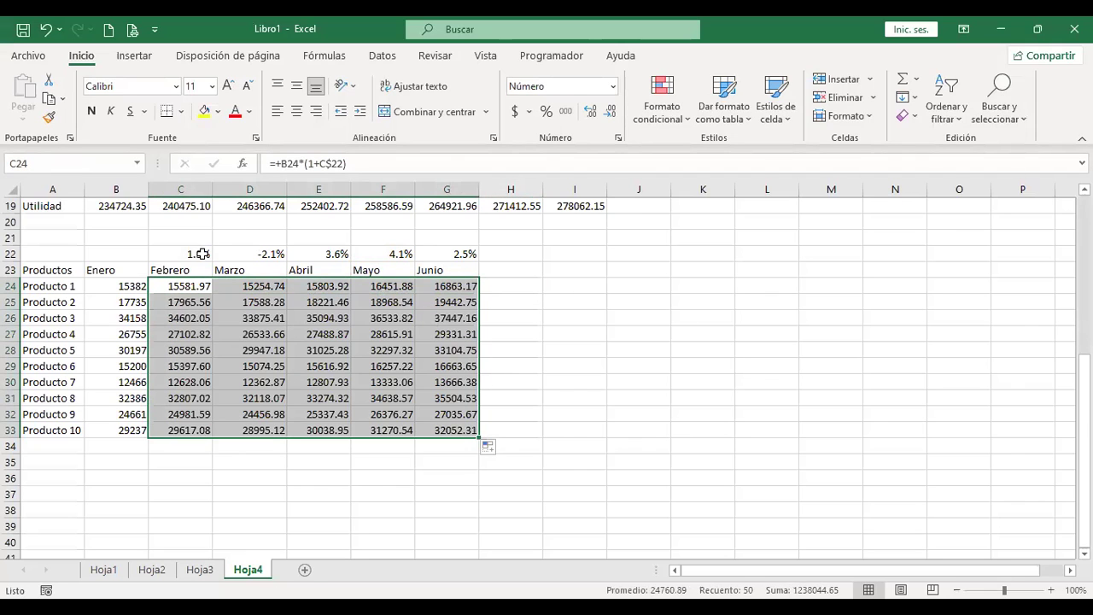
- Check the relative and mixed references in the copied formulas in C25 and E31
click(182, 302)
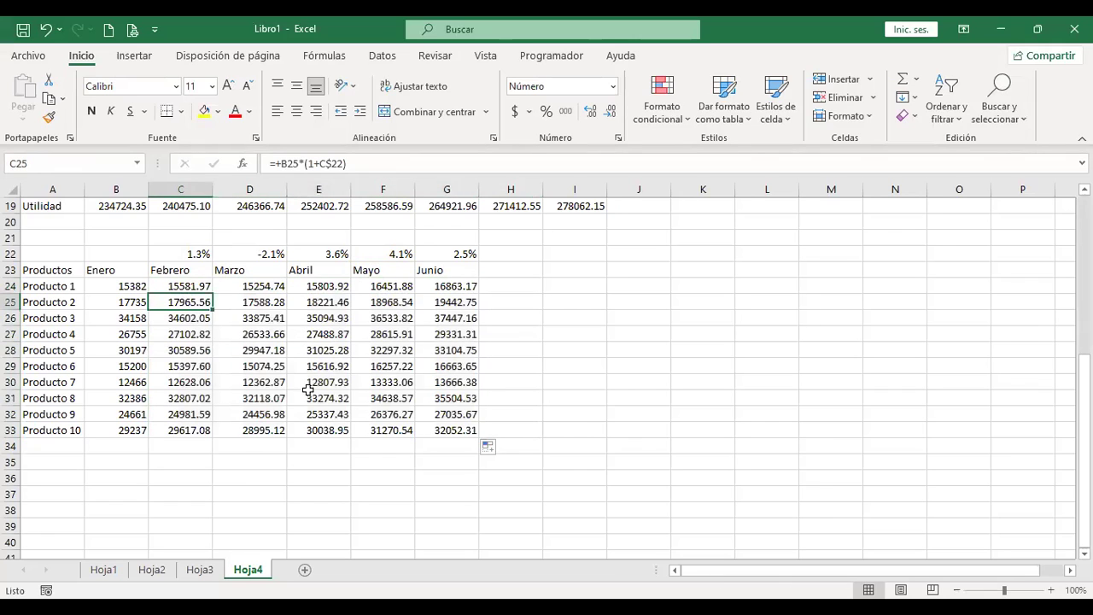
key(F2)
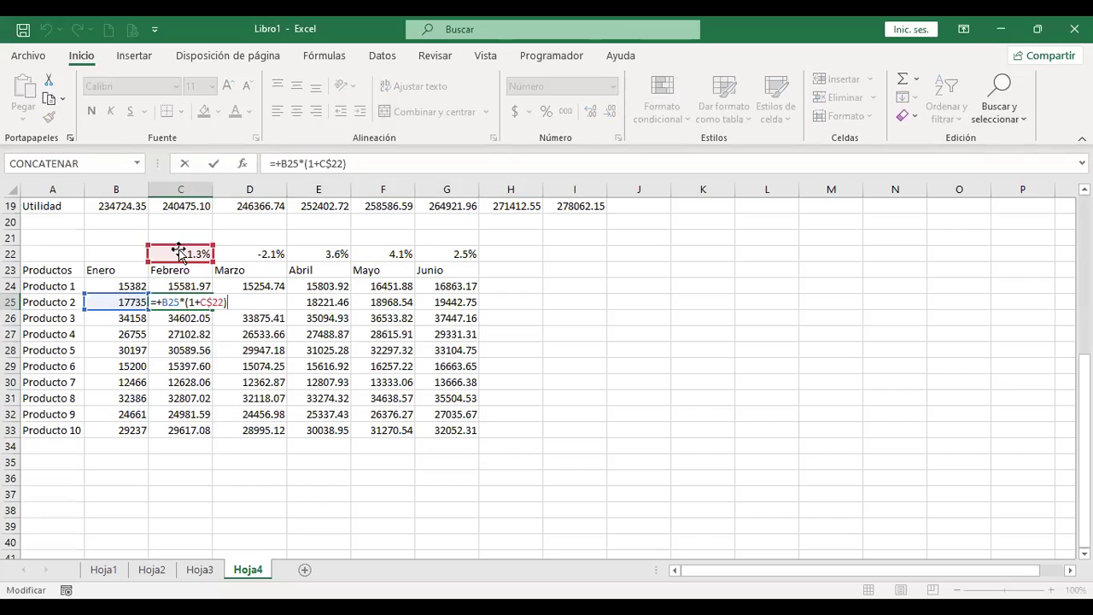
key(Return)
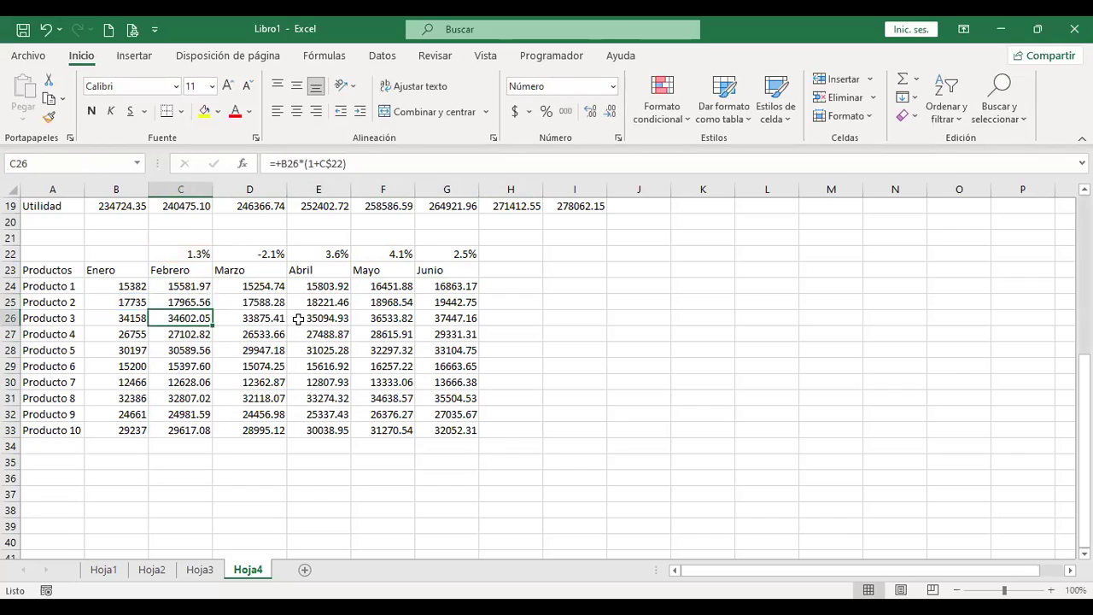
click(333, 393)
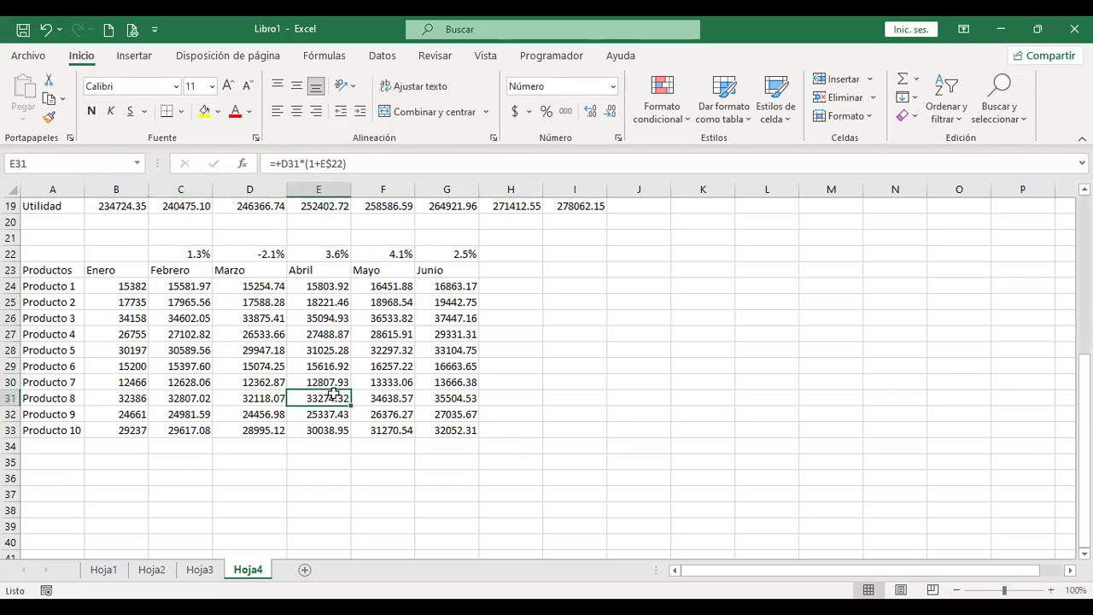
double_click(333, 393)
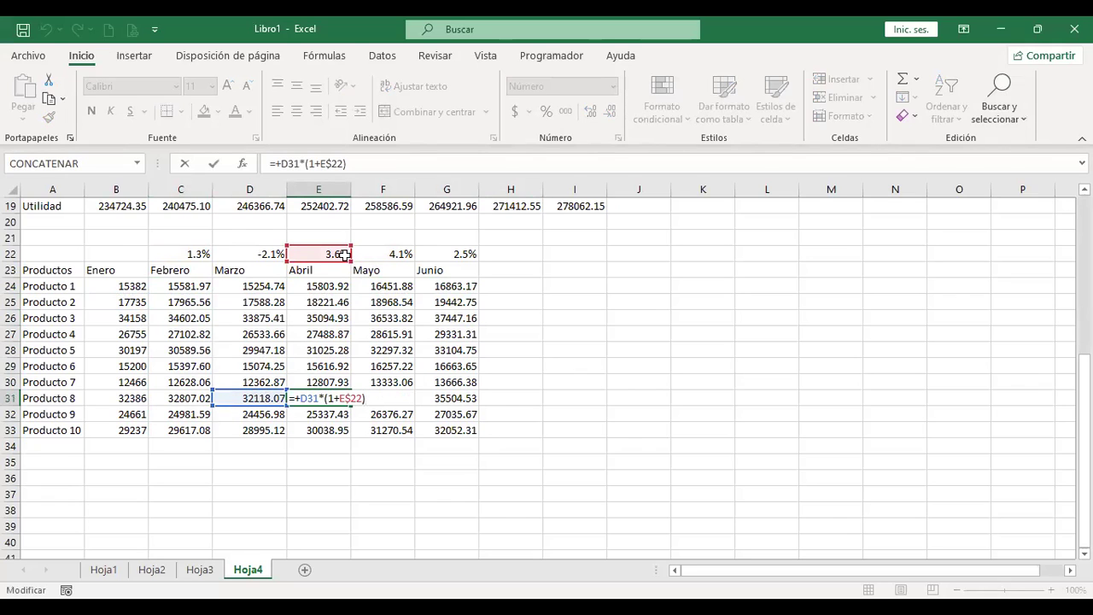
key(Return)
- Inspect the Enero value in B24 and the references of the original formula in C24
click(113, 286)
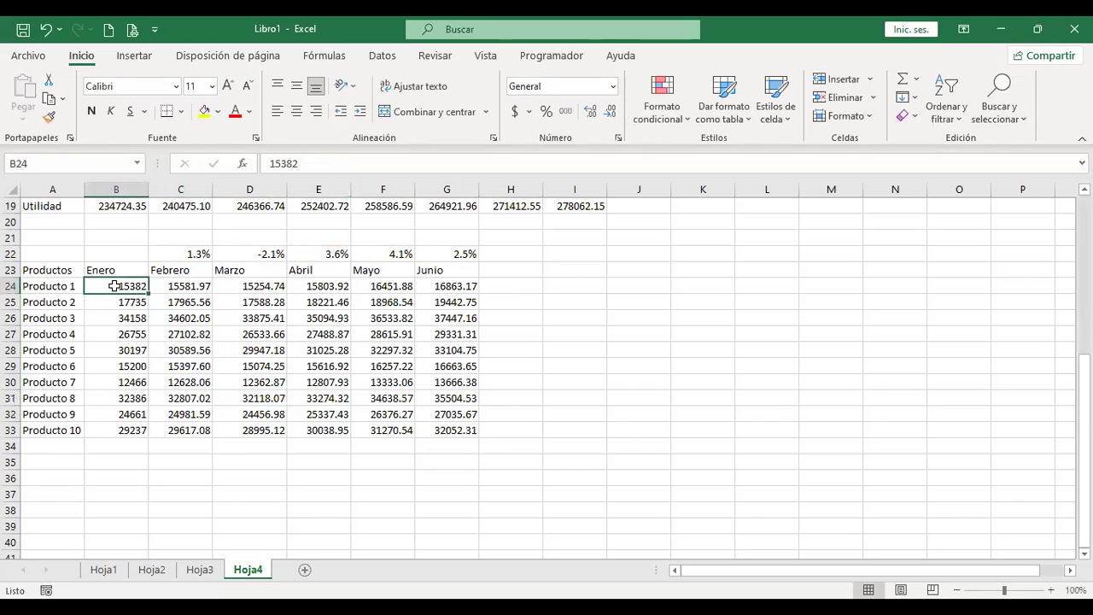
double_click(115, 286)
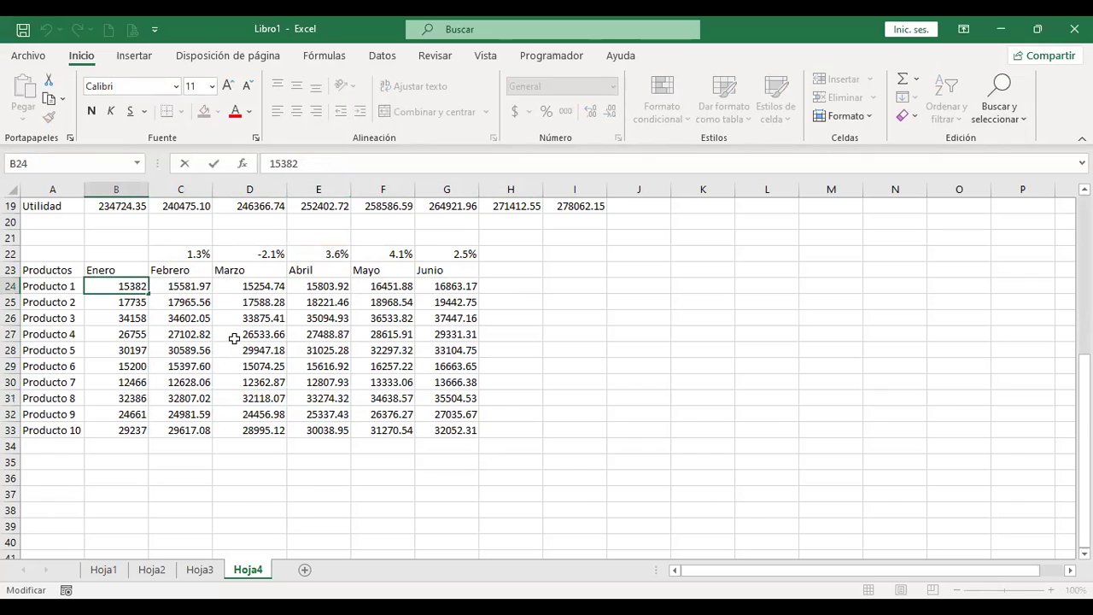
key(Return)
click(207, 285)
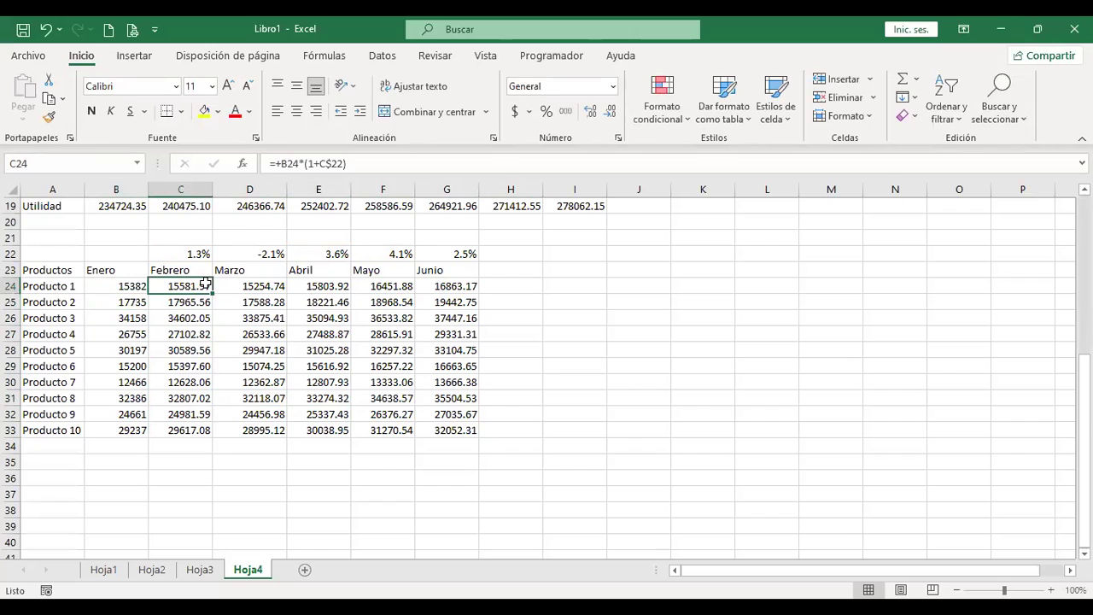
double_click(207, 285)
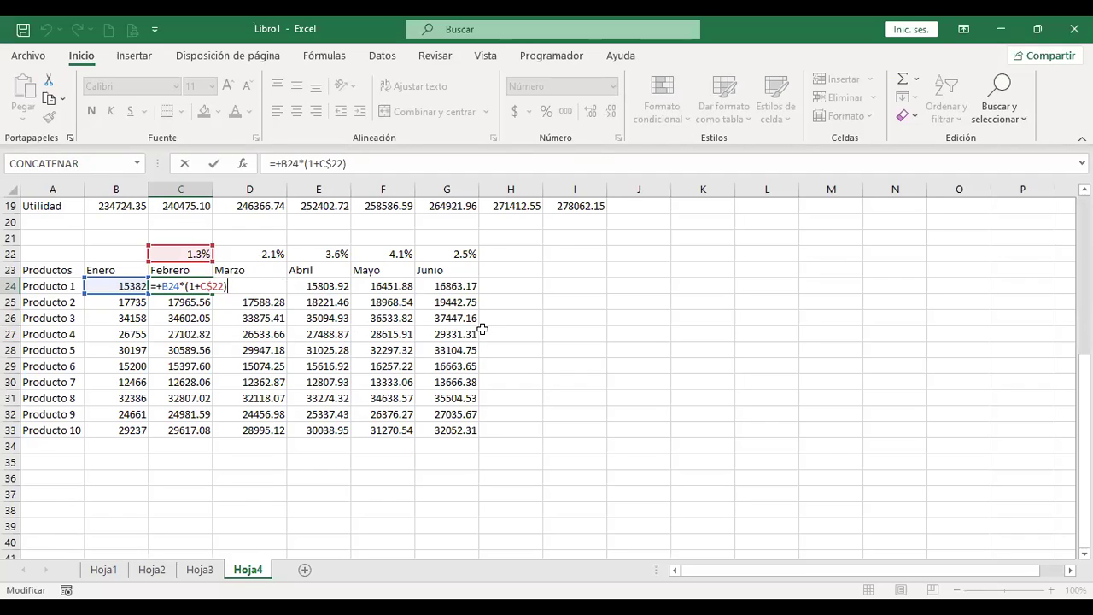
key(Return)
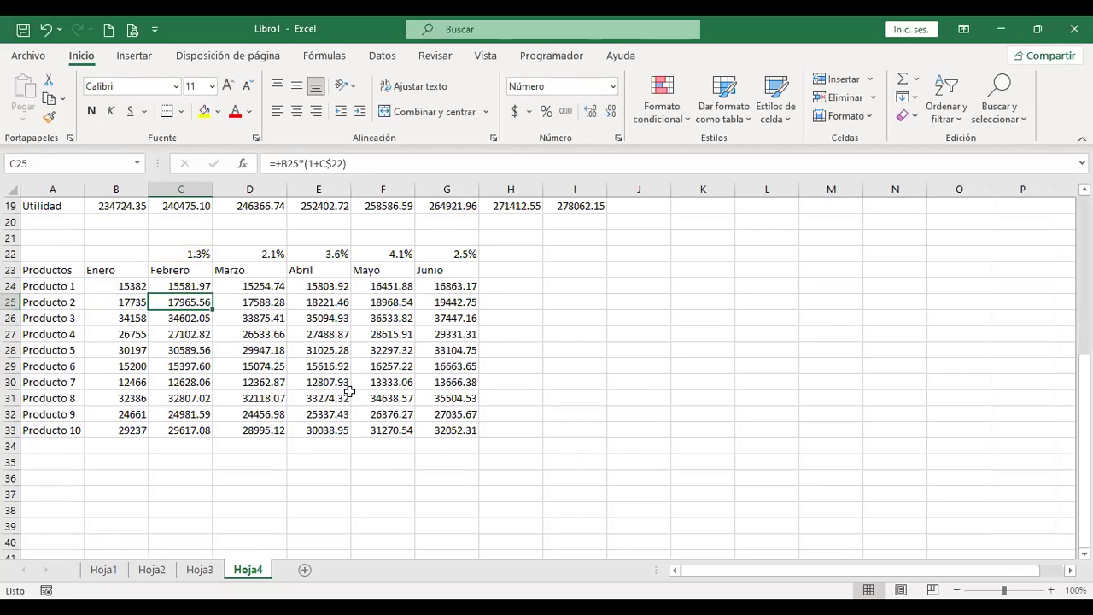
- Add a new sheet and enter the title "Tablas de multiplicar" in A1
click(304, 569)
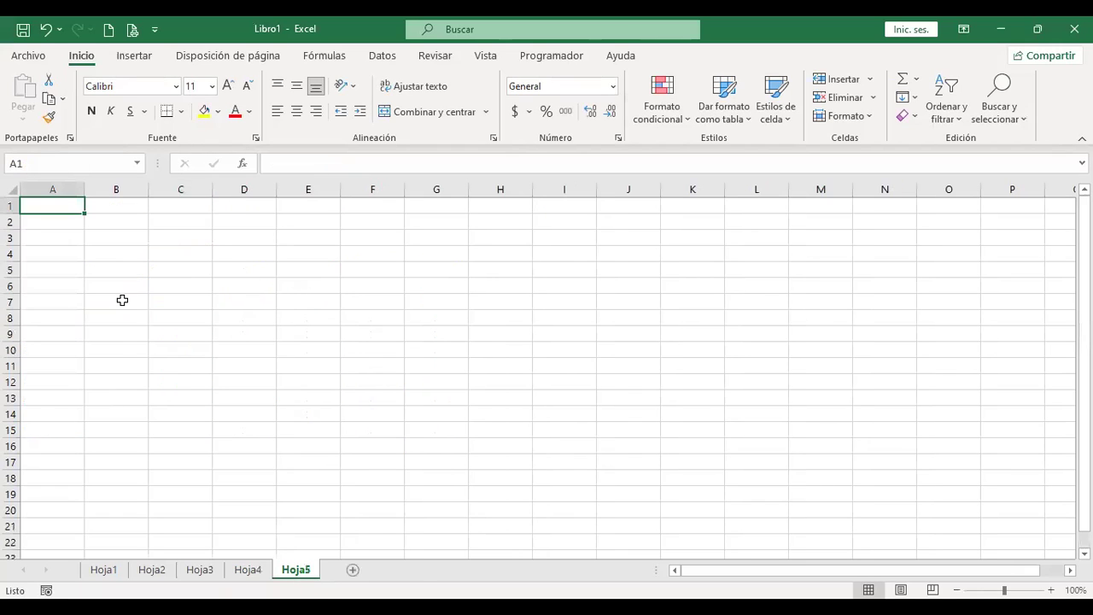
text(T)
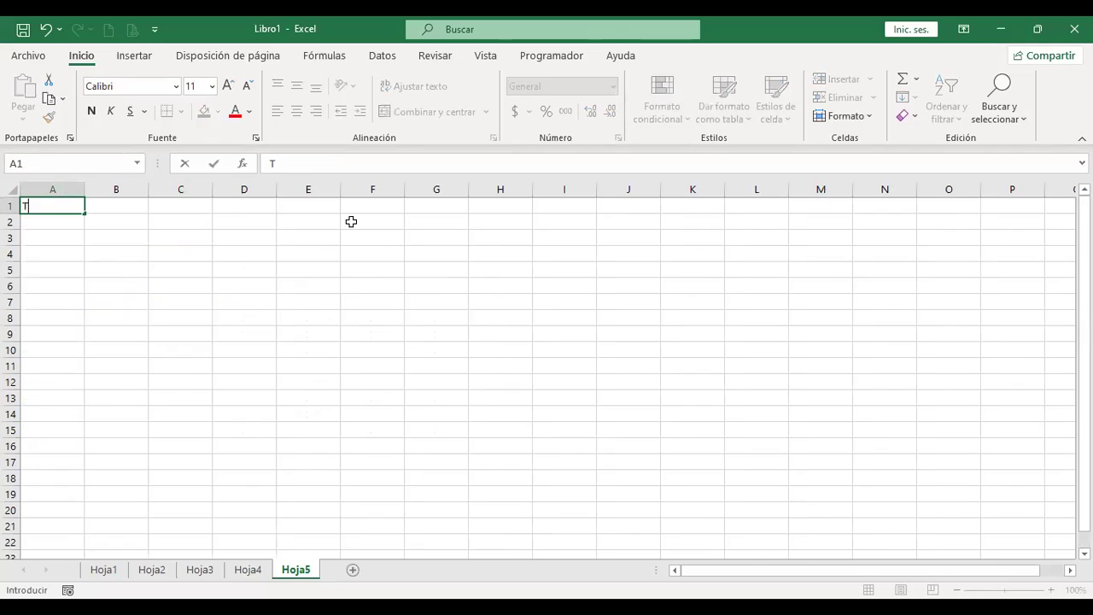
text(ablas de multiplicar)
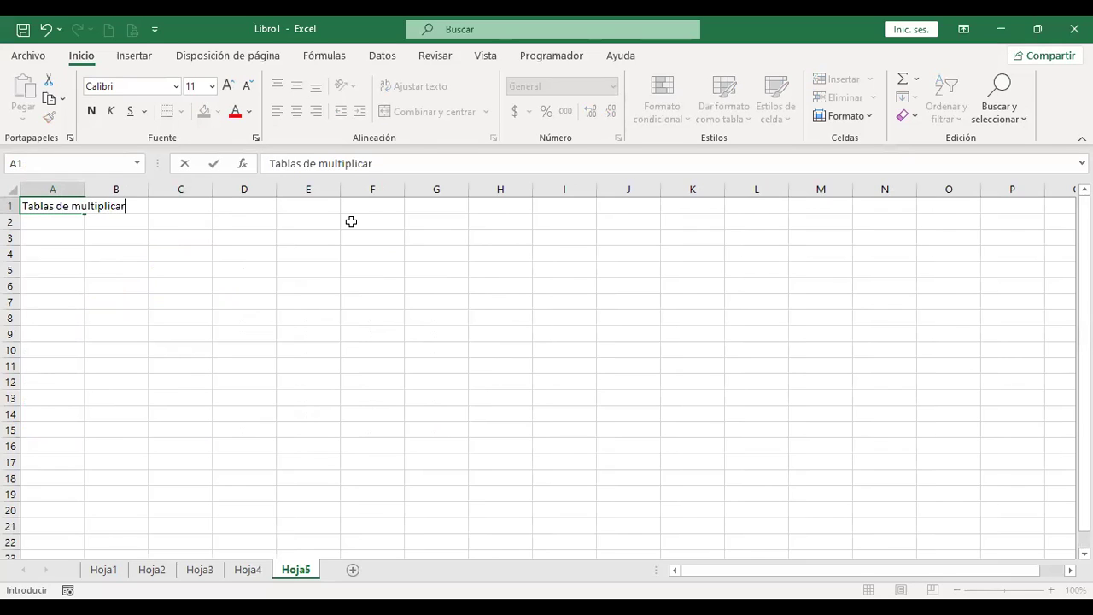
key(Return)
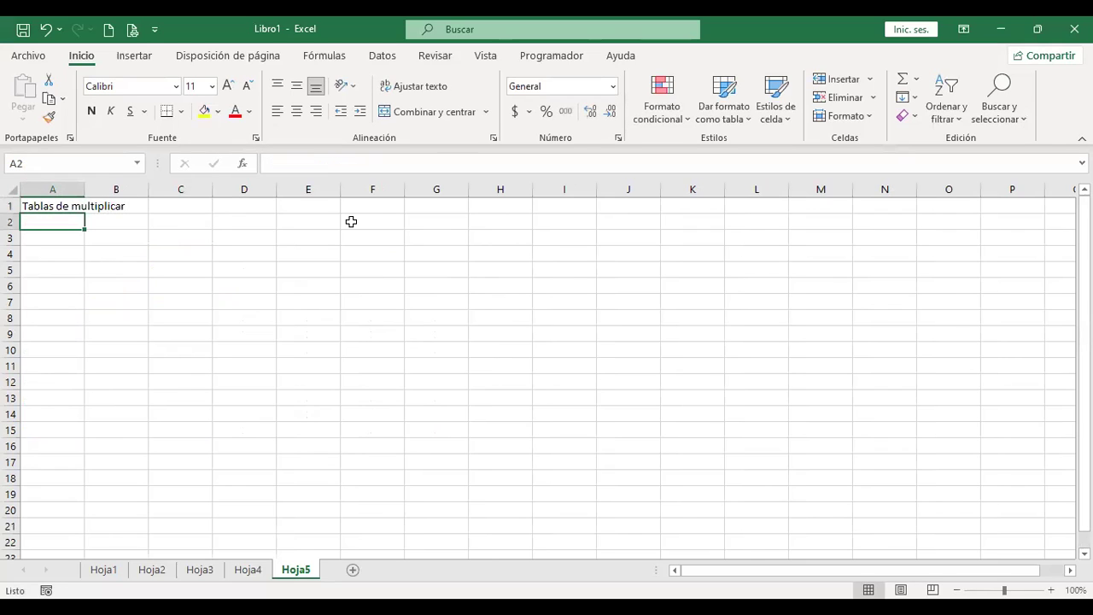
- Set the font size of all cells on Hoja5 to 12
click(10, 186)
click(227, 85)
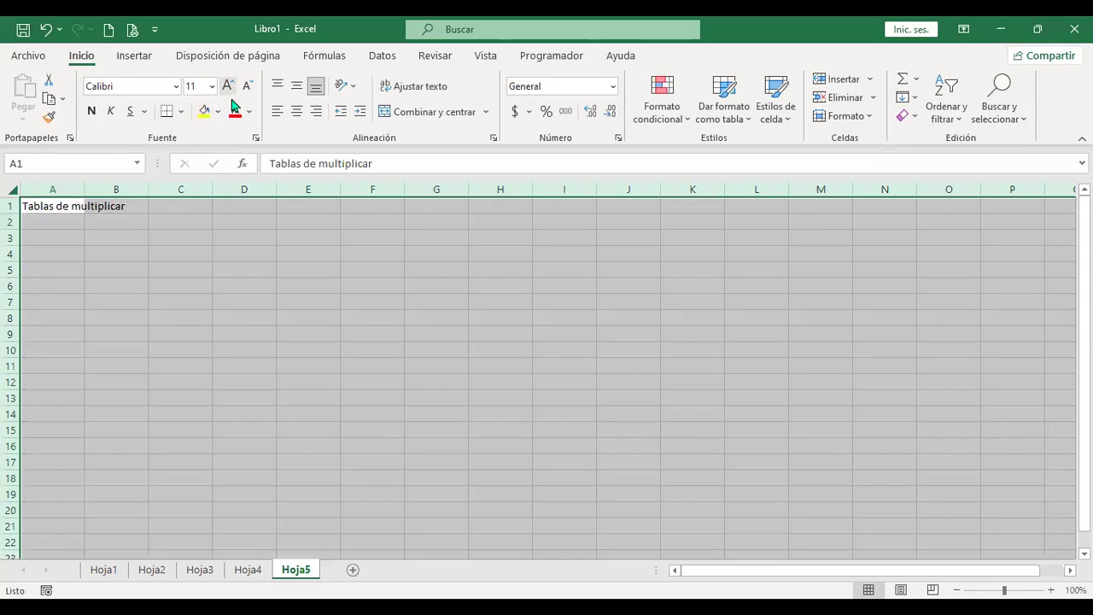
ctrl+scroll(541, 368, up, 2)
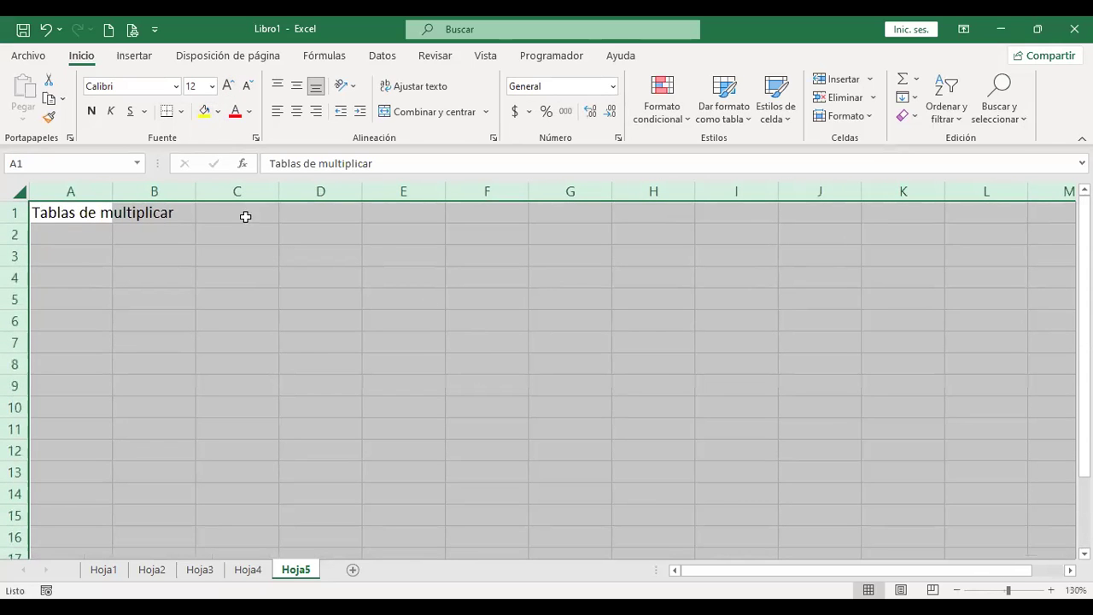
- Enter 1 and 2 in A4:A5 and extend the series down to 10 in A13
click(79, 250)
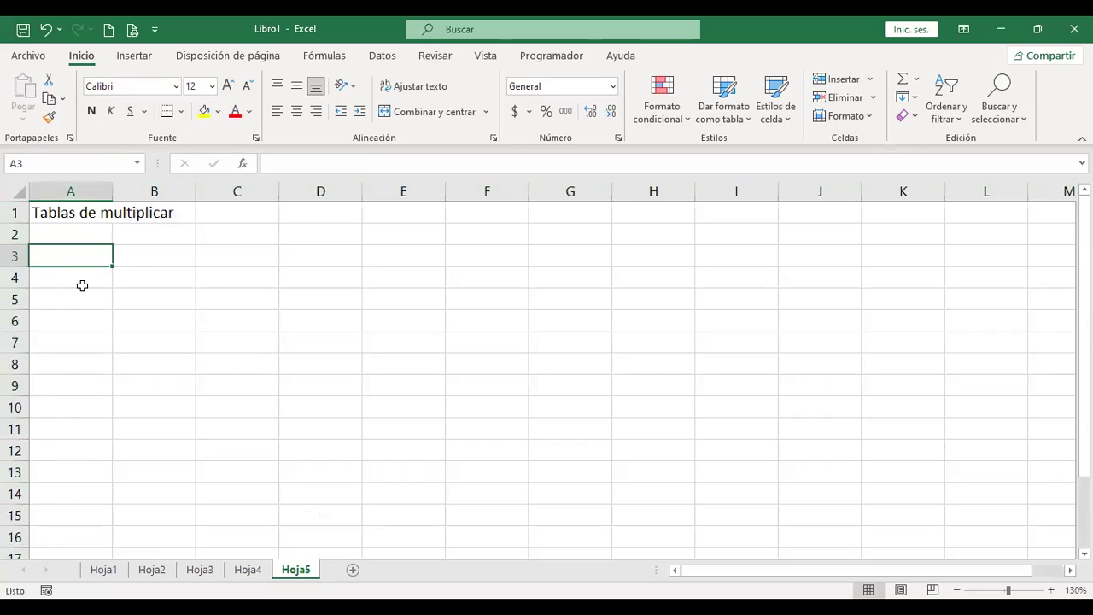
click(85, 278)
text(1)
key(Return)
text(2)
key(Return)
key(Up)
key(Up)
key(Up)
key(Down)
key(shift+Down)
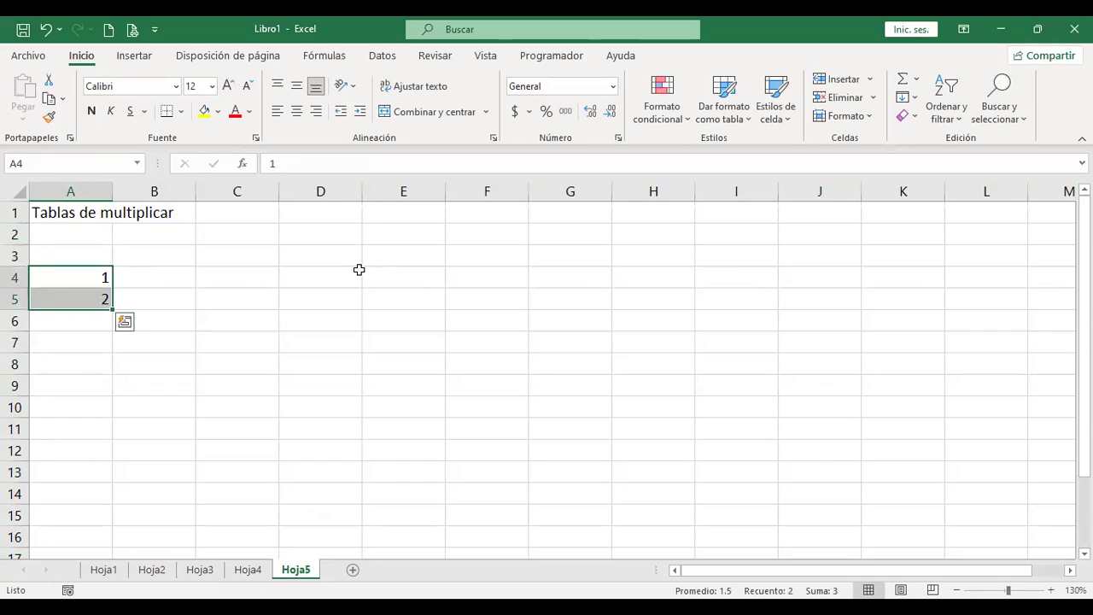
drag(107, 315, 110, 482)
- Enter 1 and 2 in B3:C3 and extend the series across to 10 in K3
click(170, 256)
text(1)
key(Tab)
text(2)
key(ctrl+Return)
drag(170, 256, 915, 269)
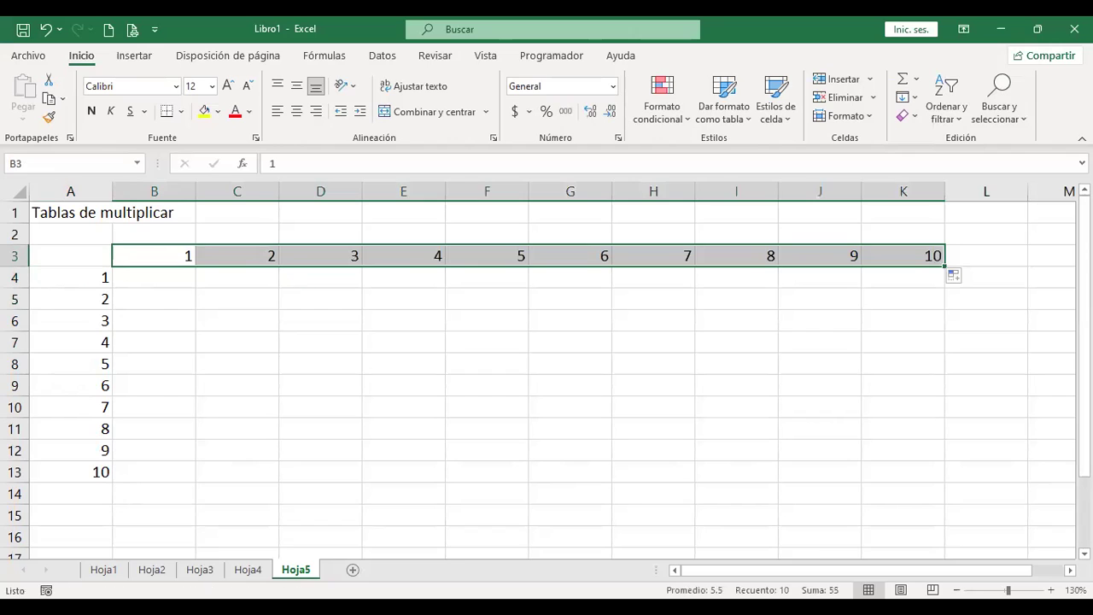
- Enter the formula =+A4*B3 in B4 to multiply the first row number by the first column number
drag(174, 274, 909, 468)
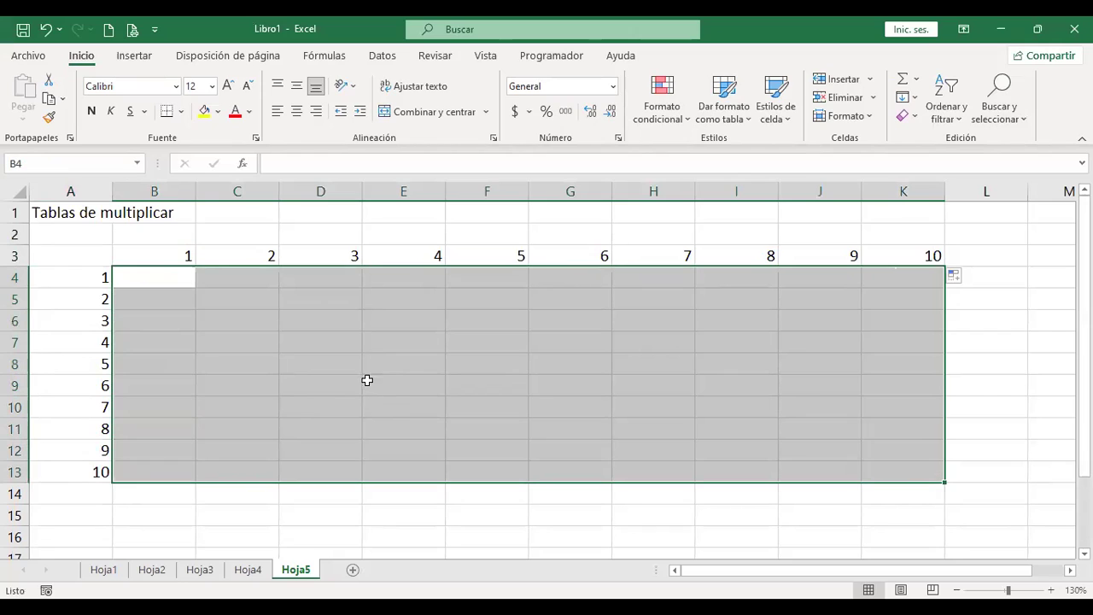
click(156, 280)
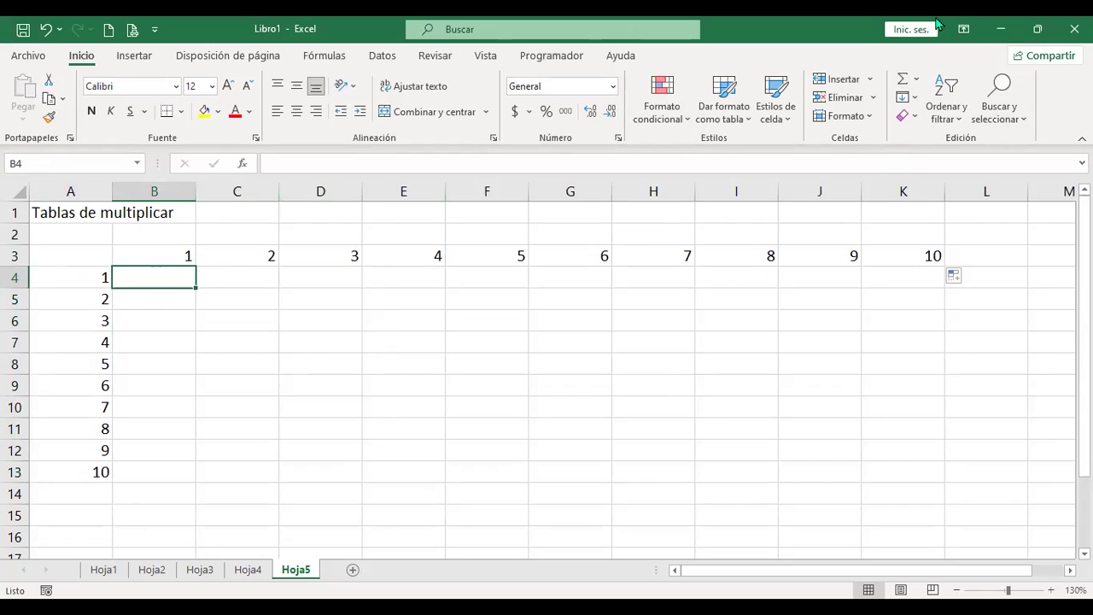
text(+)
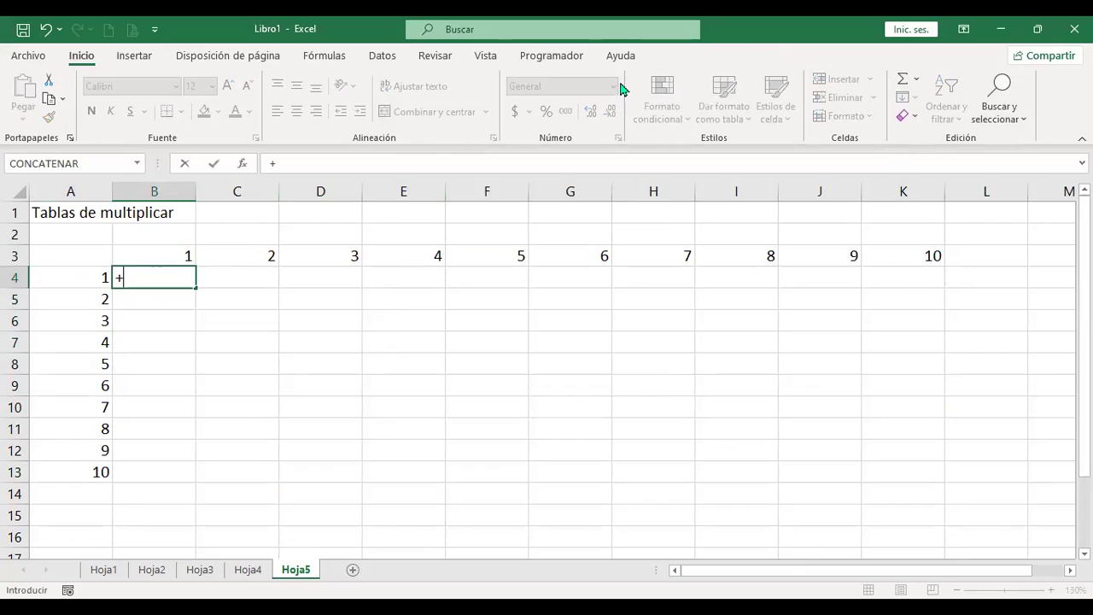
click(80, 278)
text(*)
key(Up)
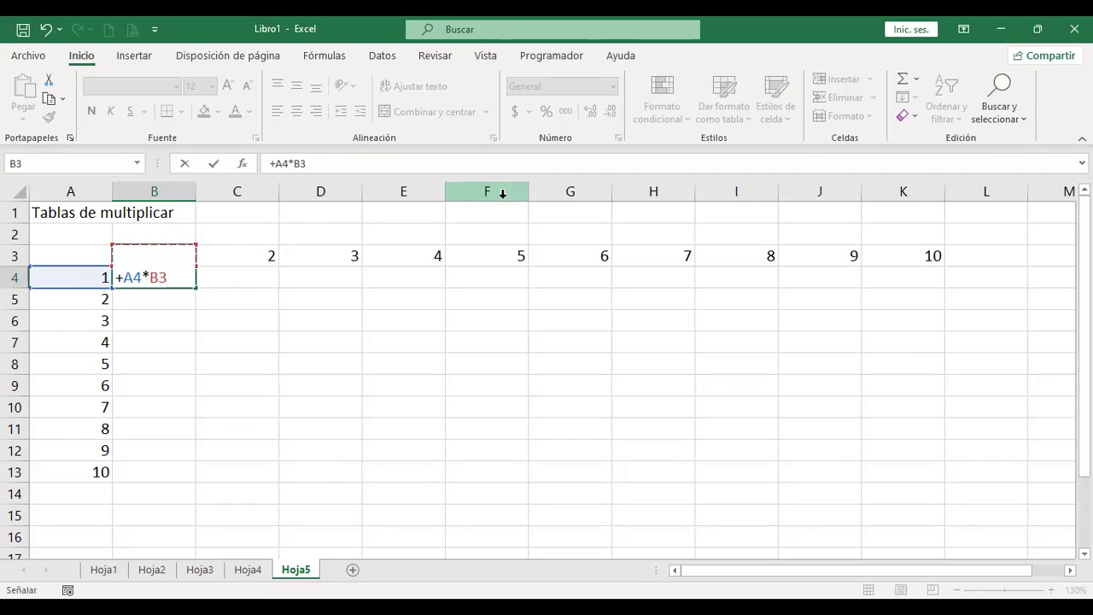
key(Return)
key(Up)
key(F2)
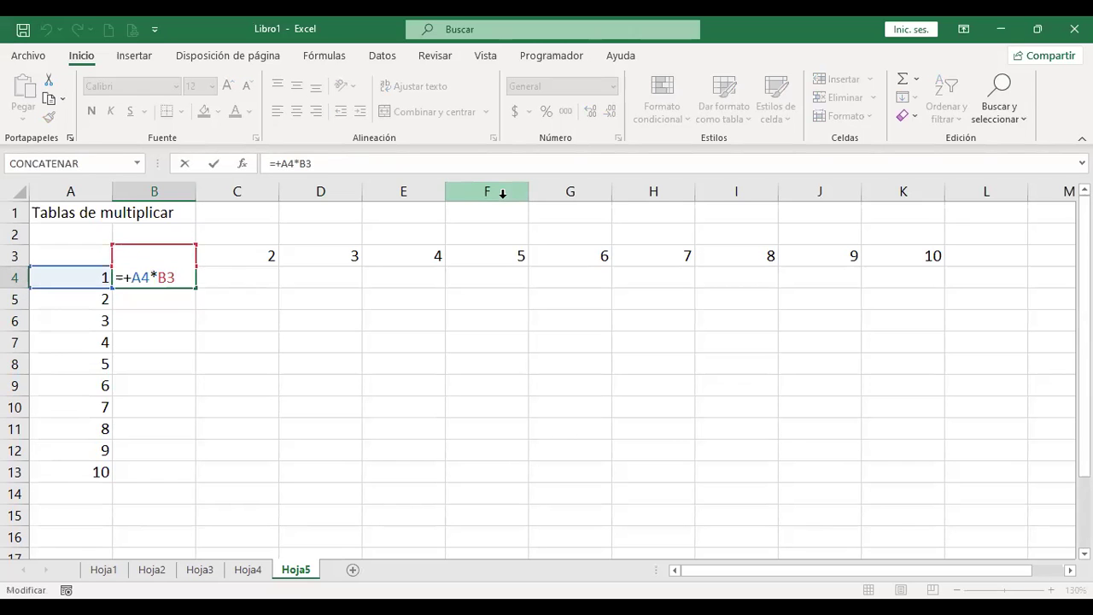
key(Return)
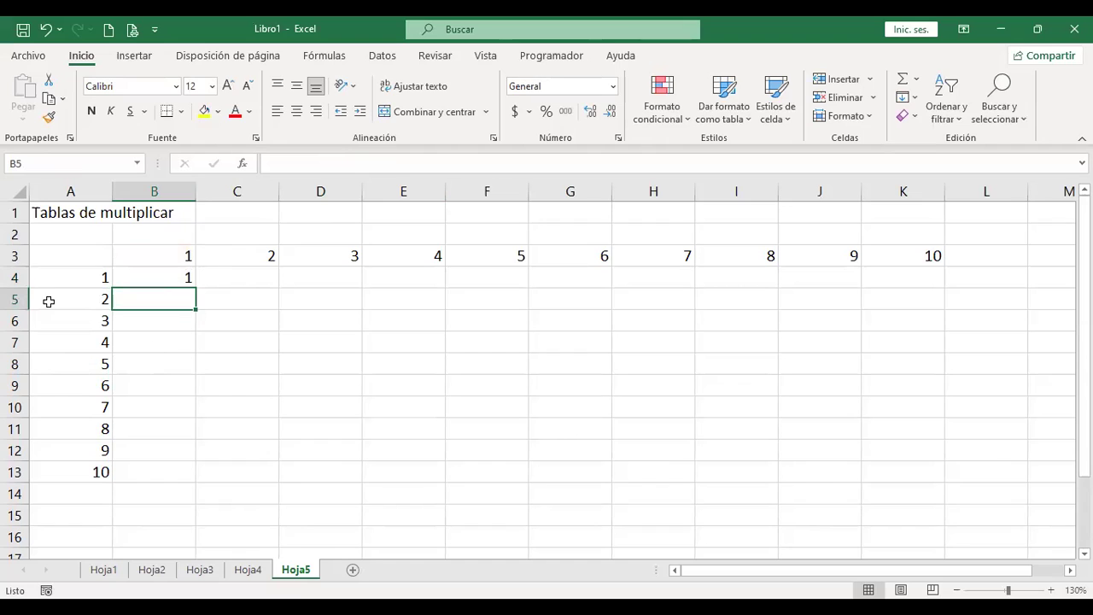
- Change the B4 formula to mixed references, =+$A4*B$3, fixing column A and row 3
click(165, 275)
double_click(165, 275)
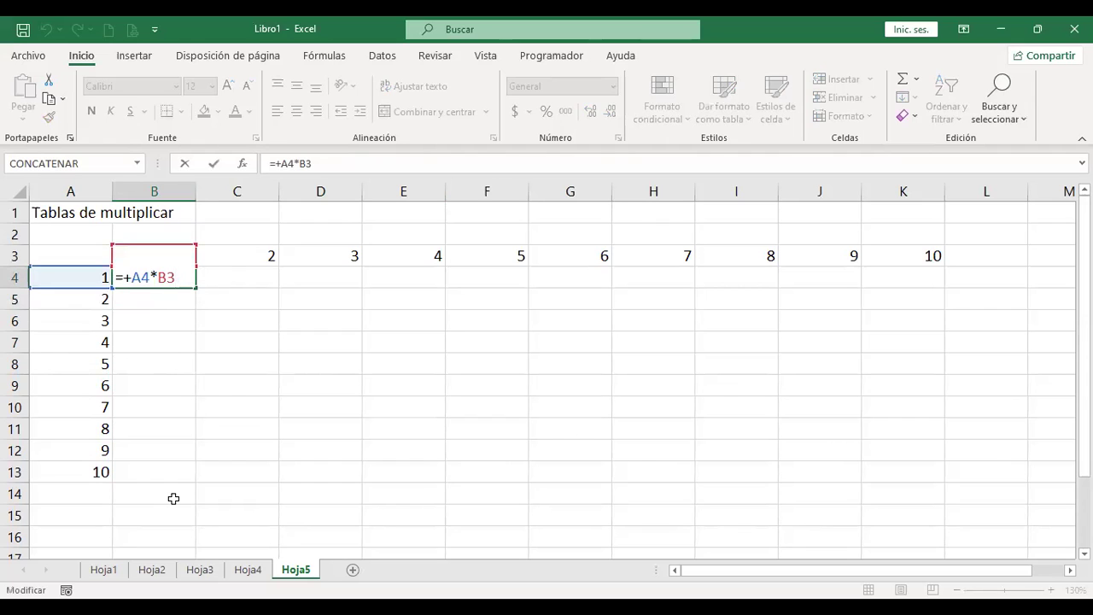
key(Return)
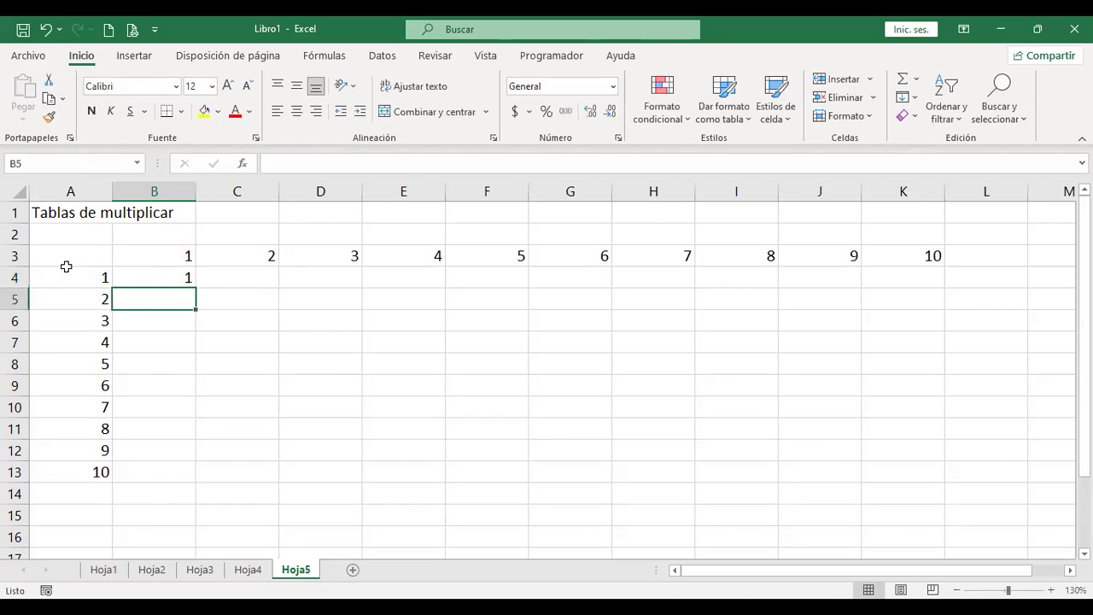
click(12, 255)
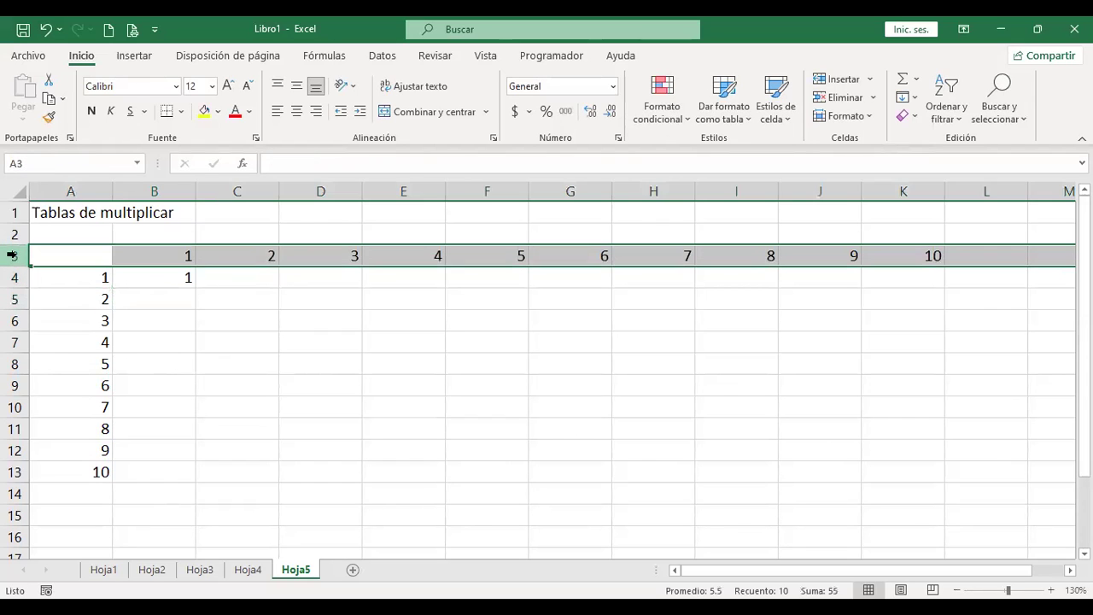
click(172, 277)
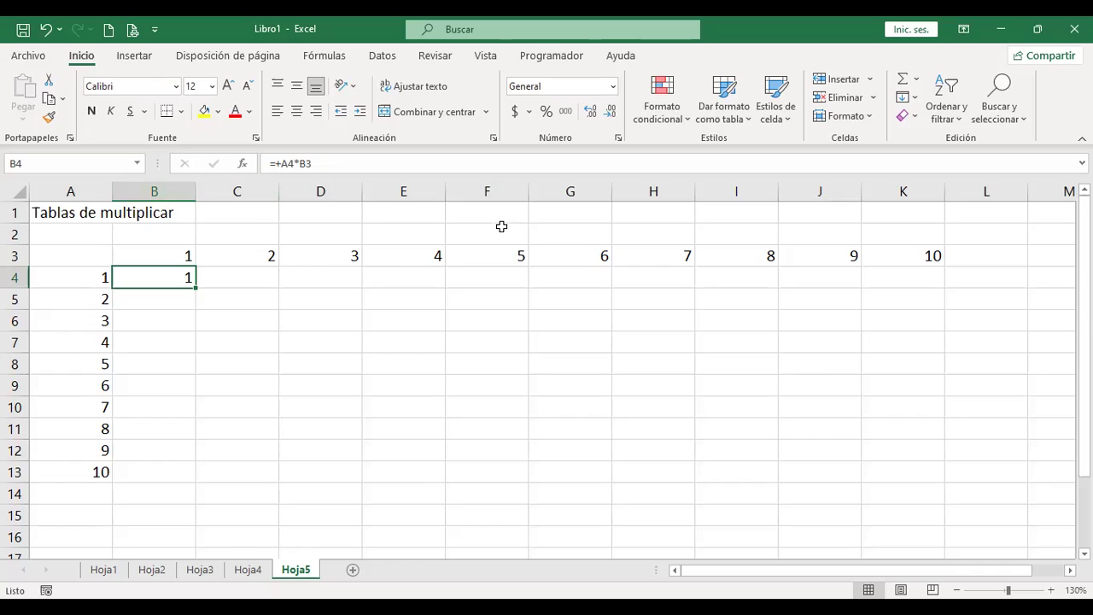
key(F2)
click(168, 278)
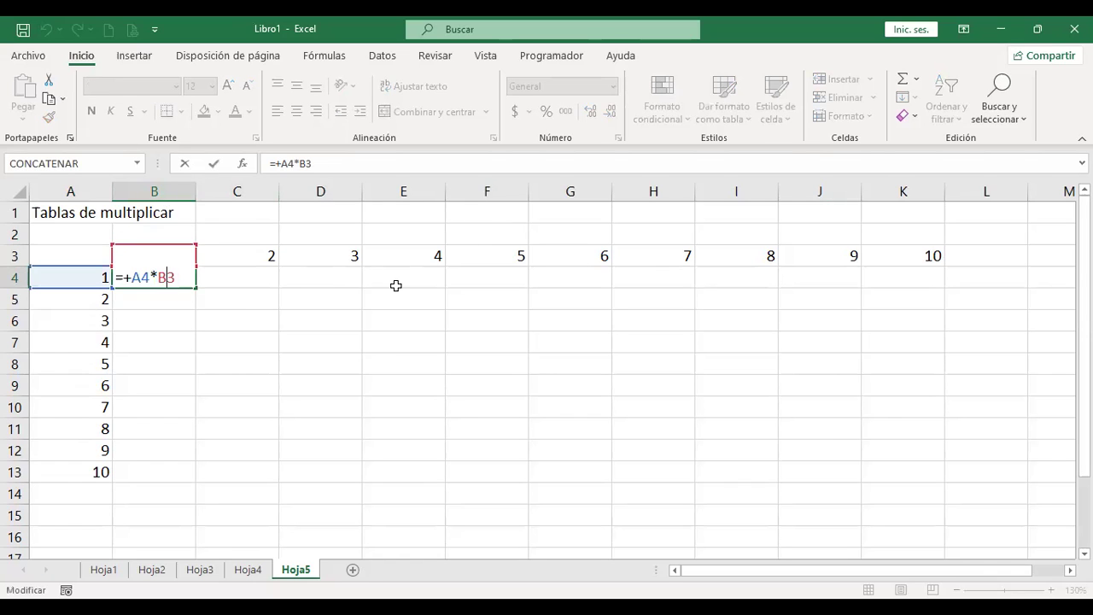
text($)
key(Left)
key(Left)
key(Left)
click(132, 276)
text($)
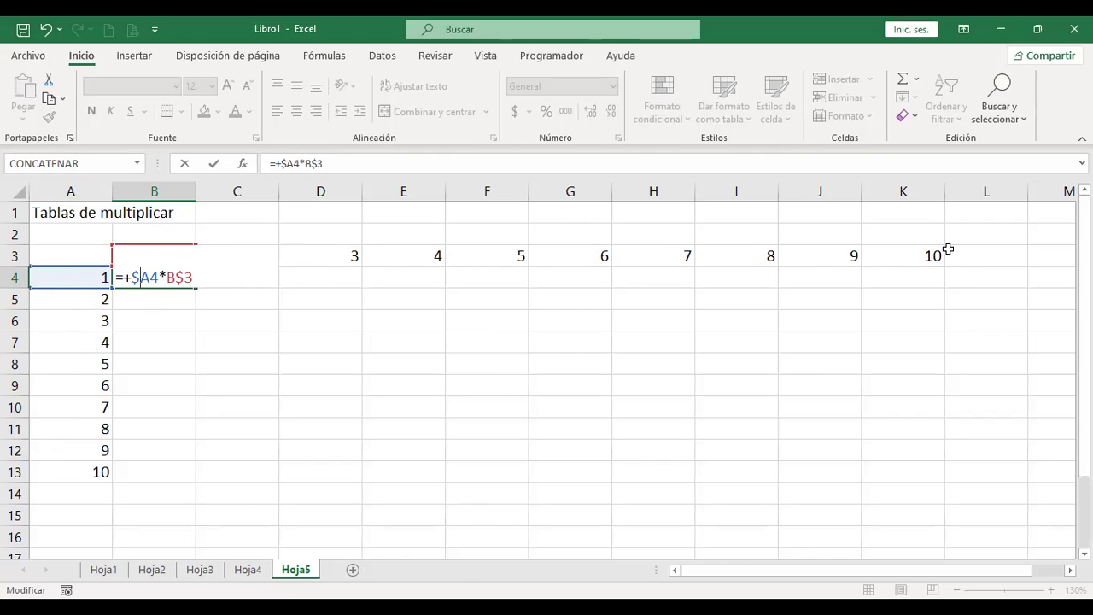
key(Return)
key(Up)
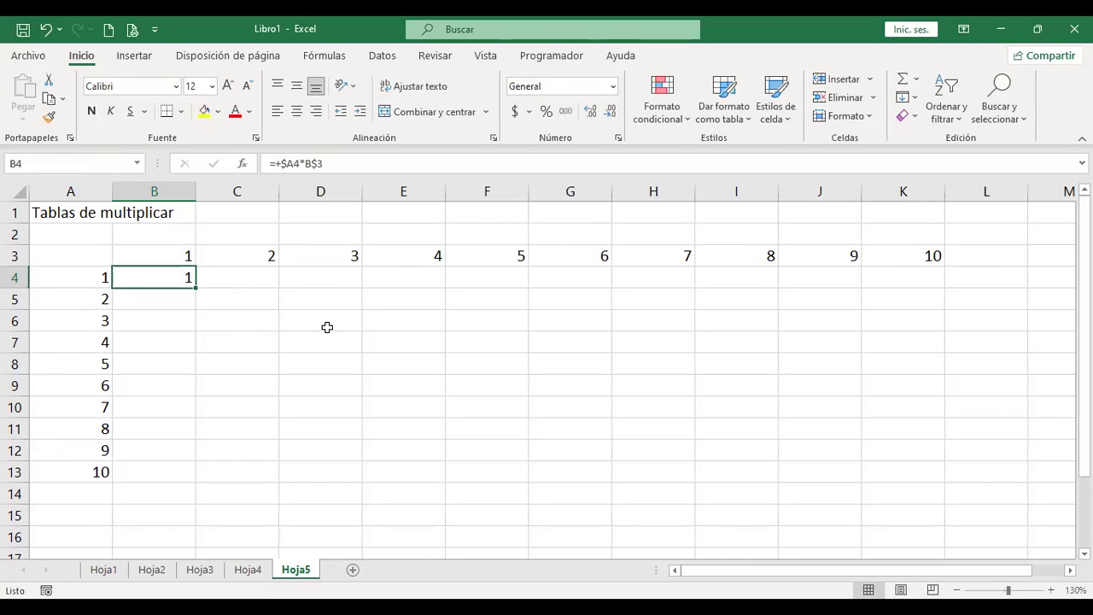
- Fill the B4 formula across the whole table B4:K13 and inspect the formulas in several cells
drag(196, 290, 279, 308)
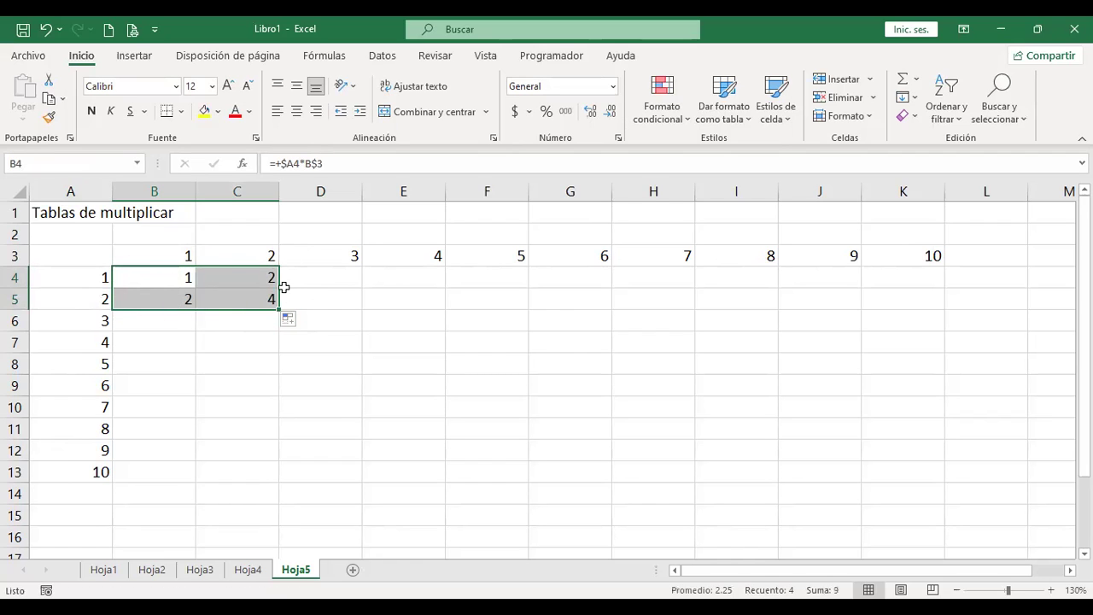
drag(279, 308, 935, 473)
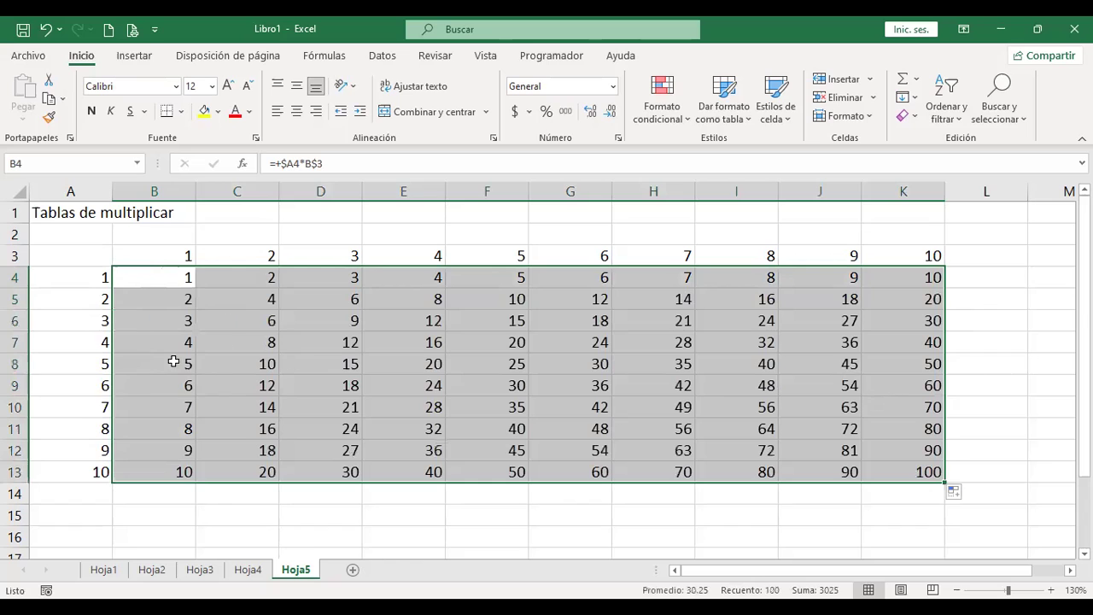
click(642, 407)
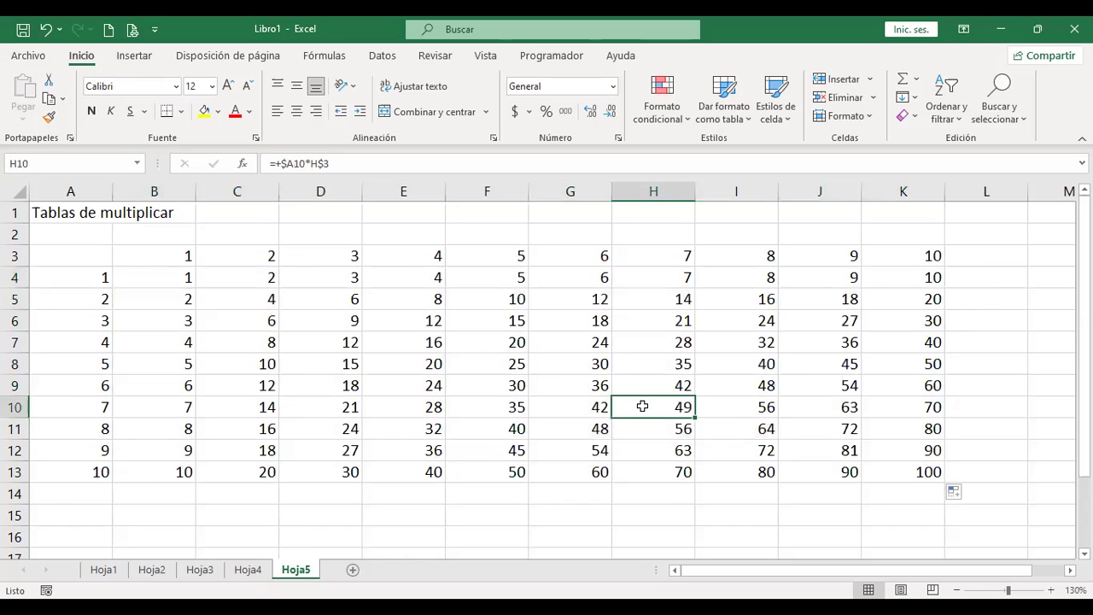
click(161, 277)
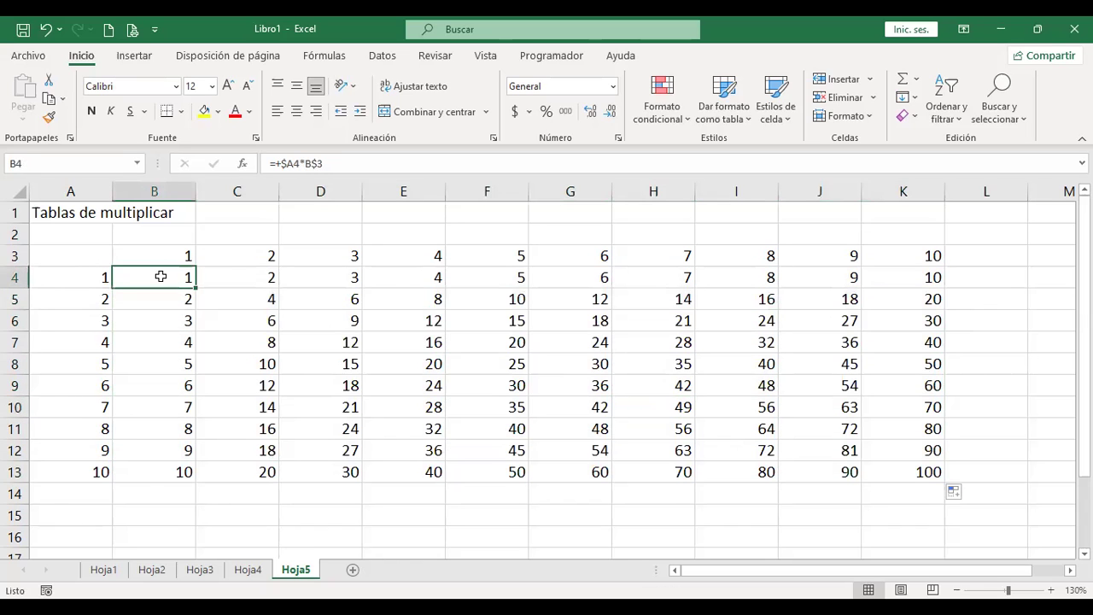
double_click(160, 276)
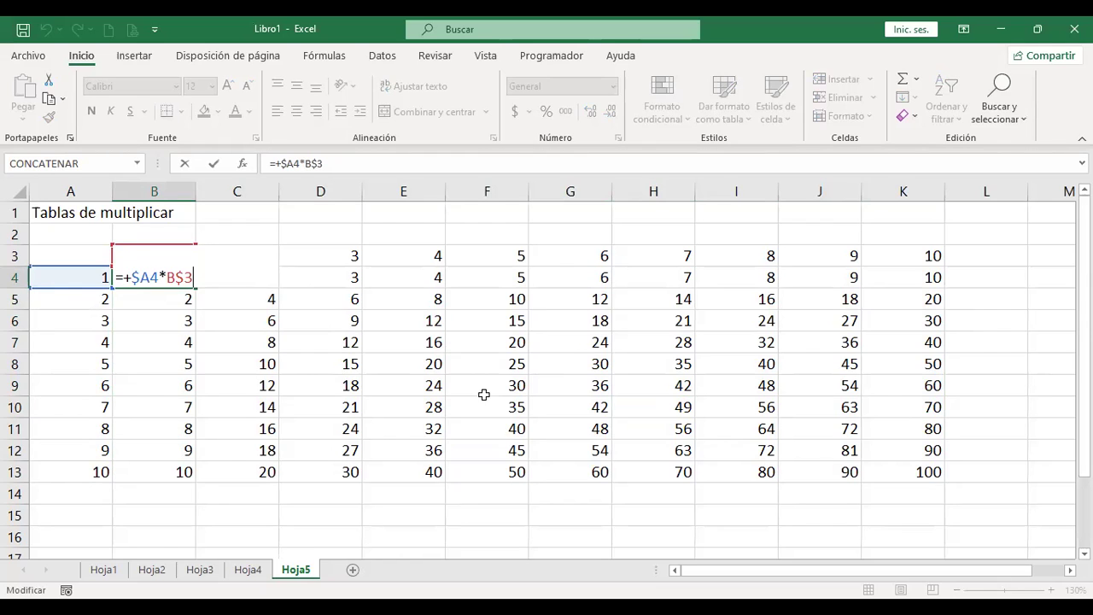
key(Return)
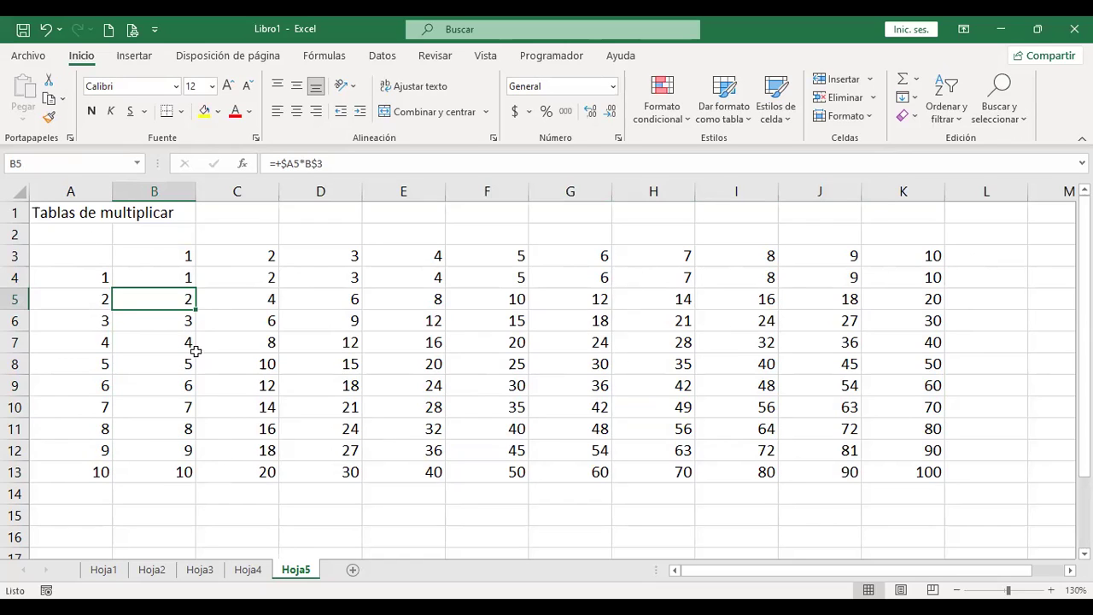
click(160, 472)
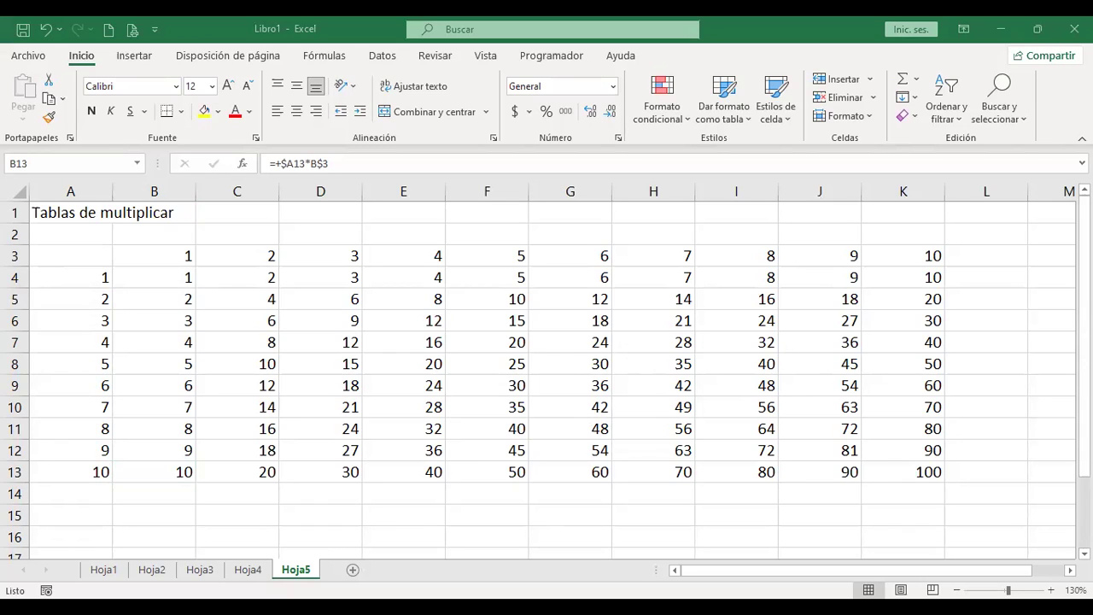
- Add a new sheet and paste the daily sales and IVA table starting at B5
key(ctrl+c)
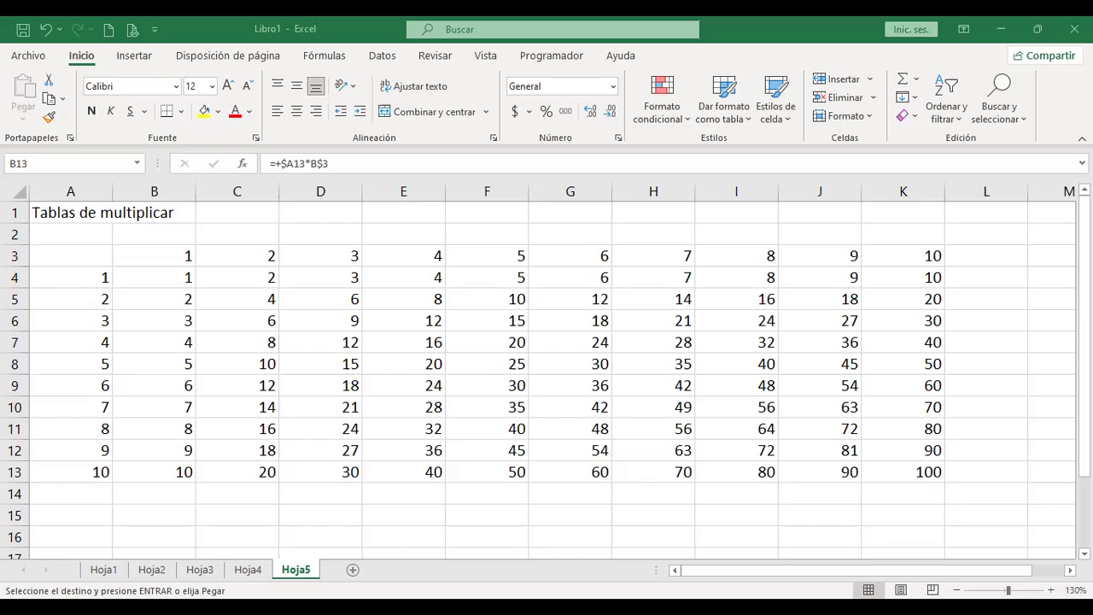
key(Escape)
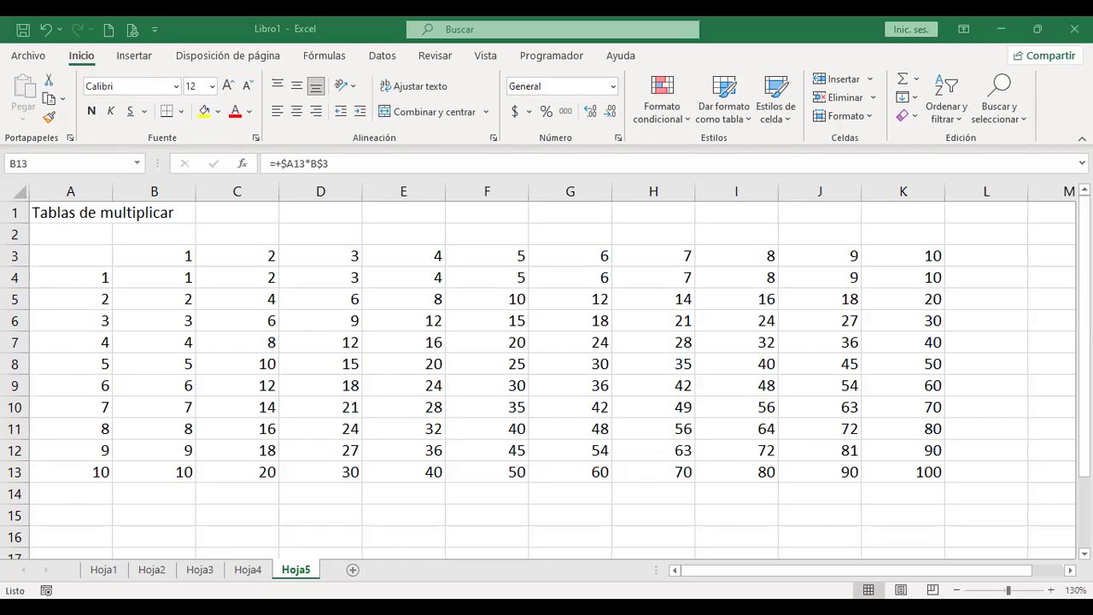
click(353, 571)
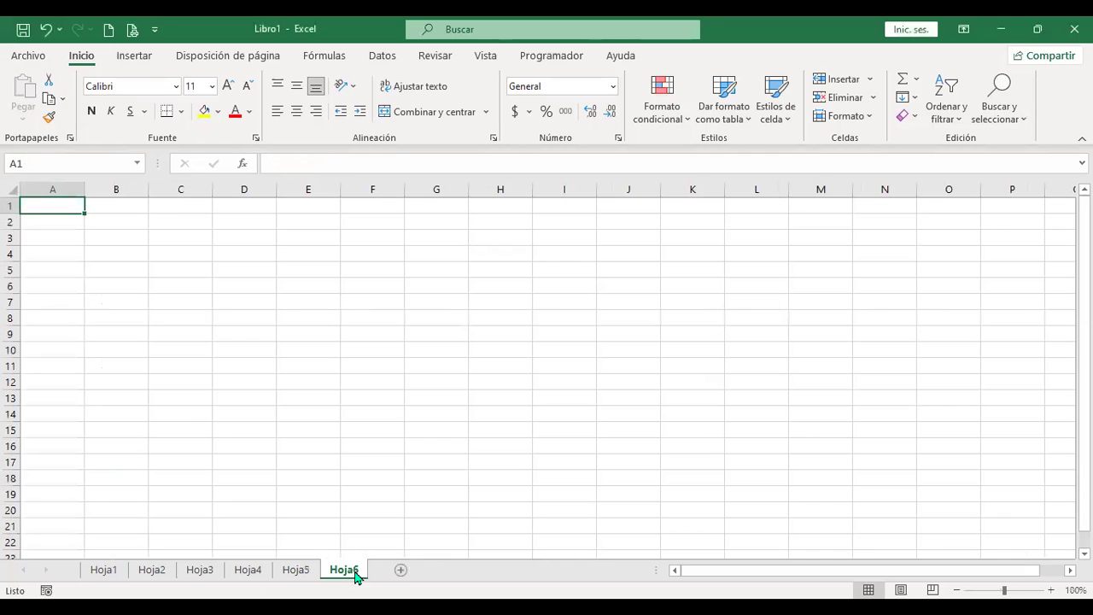
key(ctrl+v)
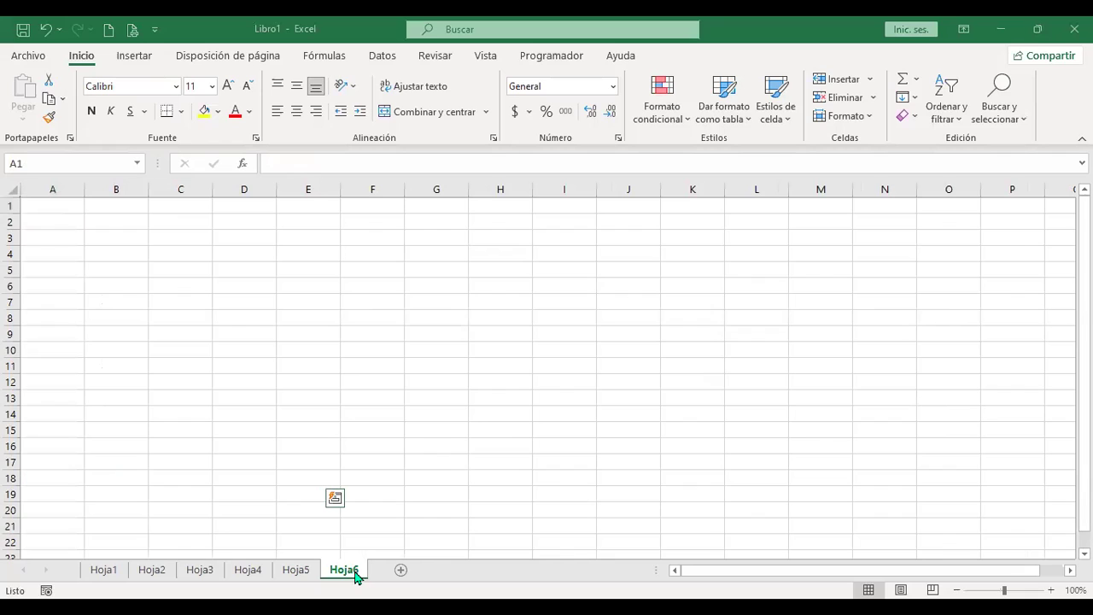
key(Escape)
click(118, 270)
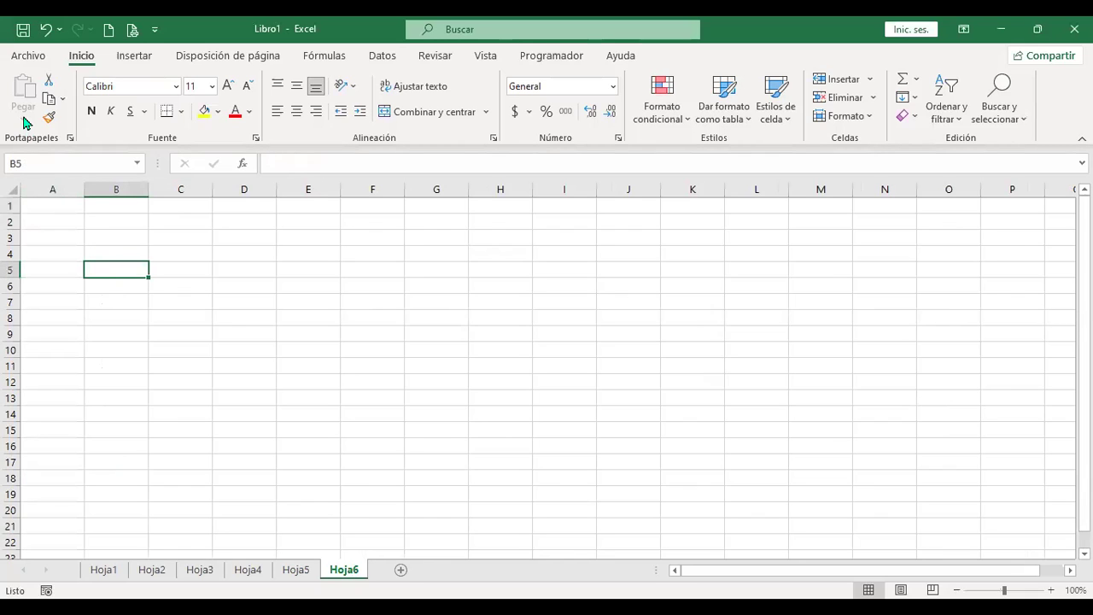
key(ctrl+v)
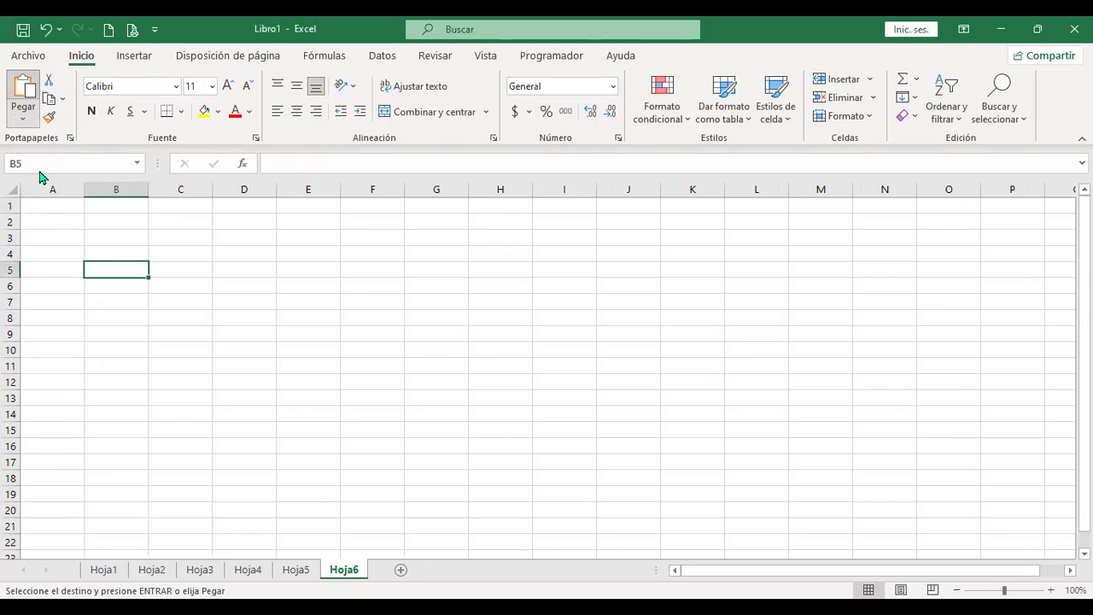
key(ctrl+v)
- Set the IVA rate in C5 to 13%
click(175, 268)
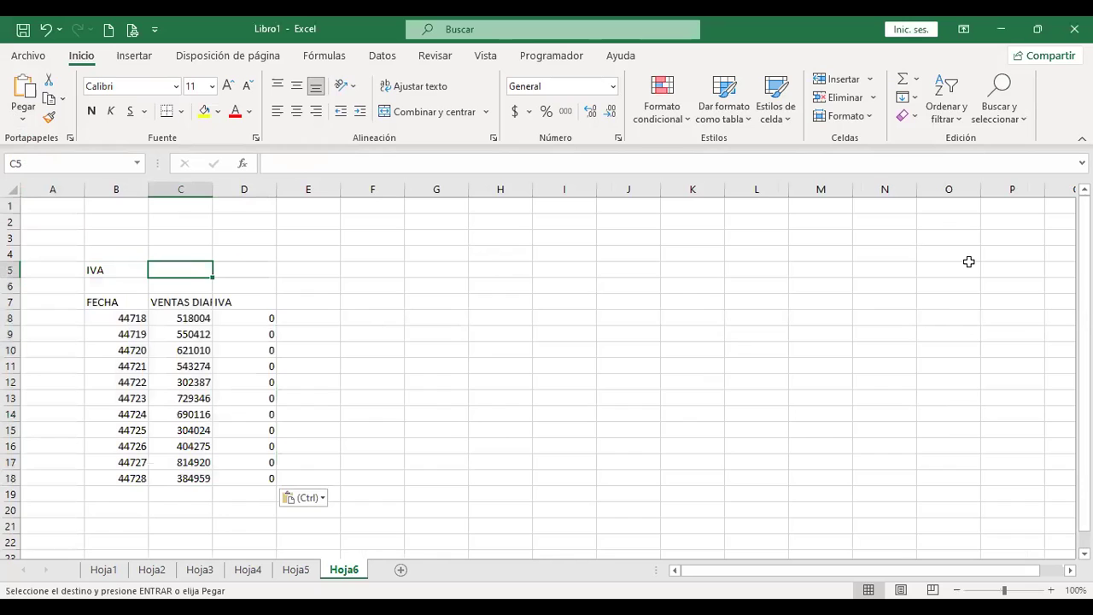
text(13%)
key(ctrl+Return)
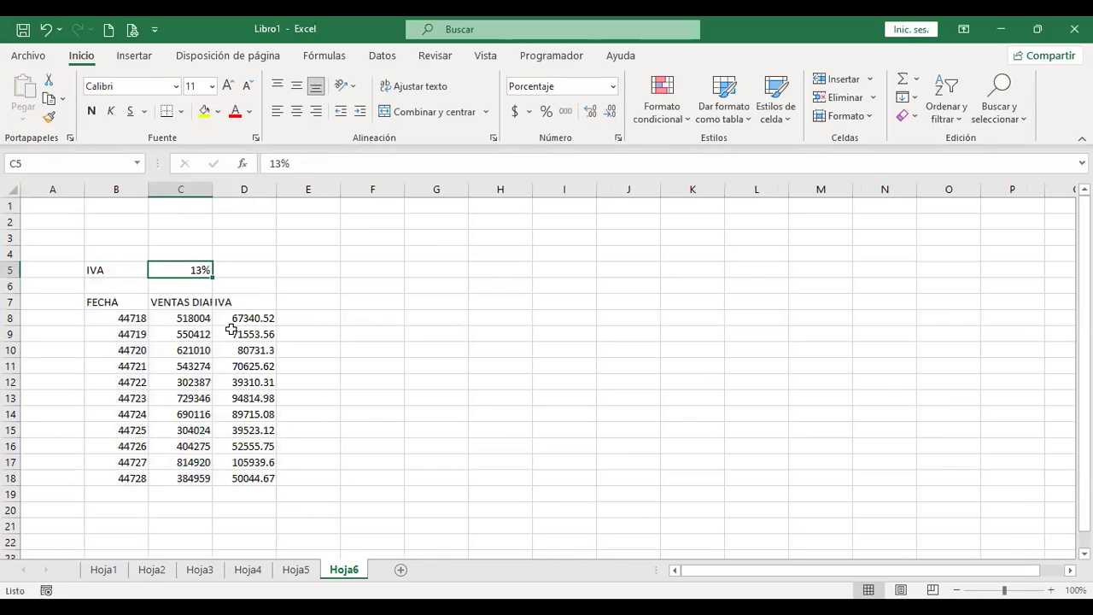
- Autofit column C to the VENTAS DIARIAS heading and clear the contents of D8:F21
drag(210, 196, 211, 197)
double_click(210, 196)
drag(267, 318, 341, 458)
key(Delete)
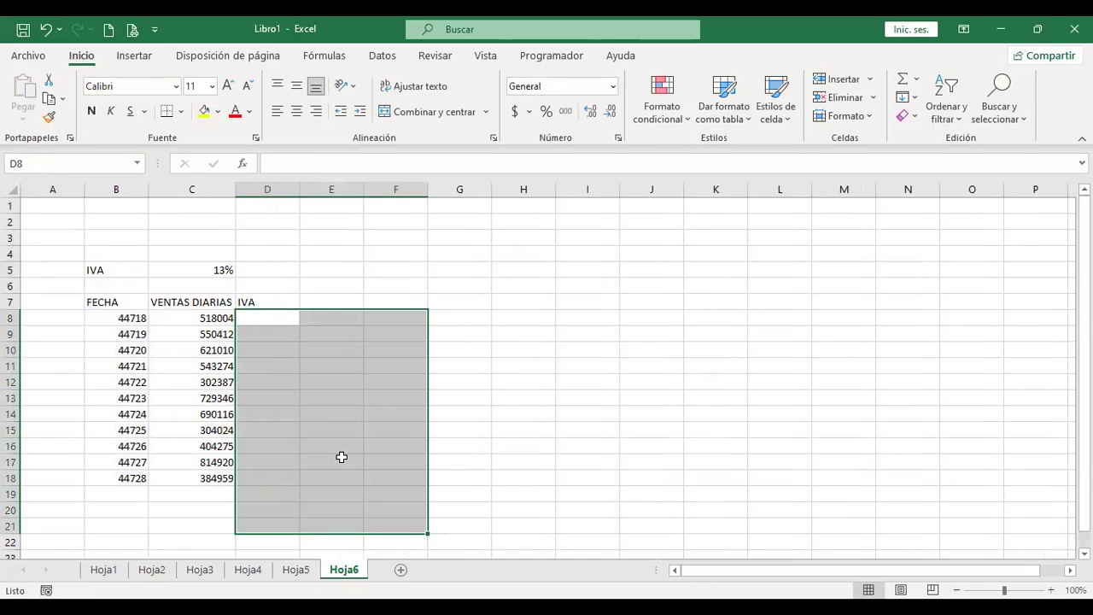
click(261, 313)
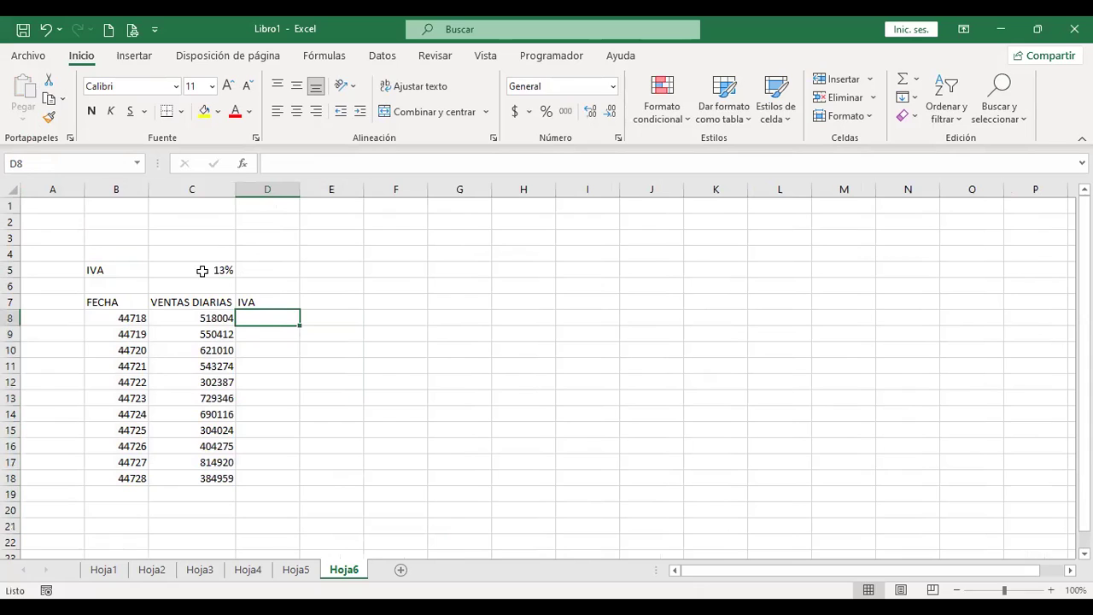
- Format the dates in B8:B18 as Fecha corta and the daily sales in C8:C18 as Contabilidad with the $ symbol
drag(110, 318, 112, 479)
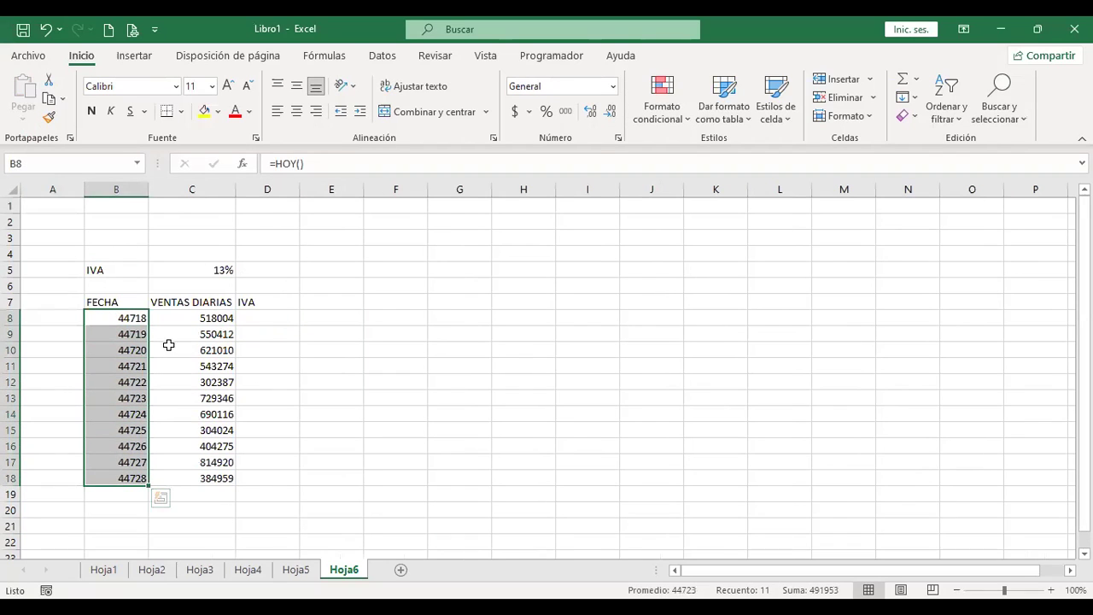
click(612, 87)
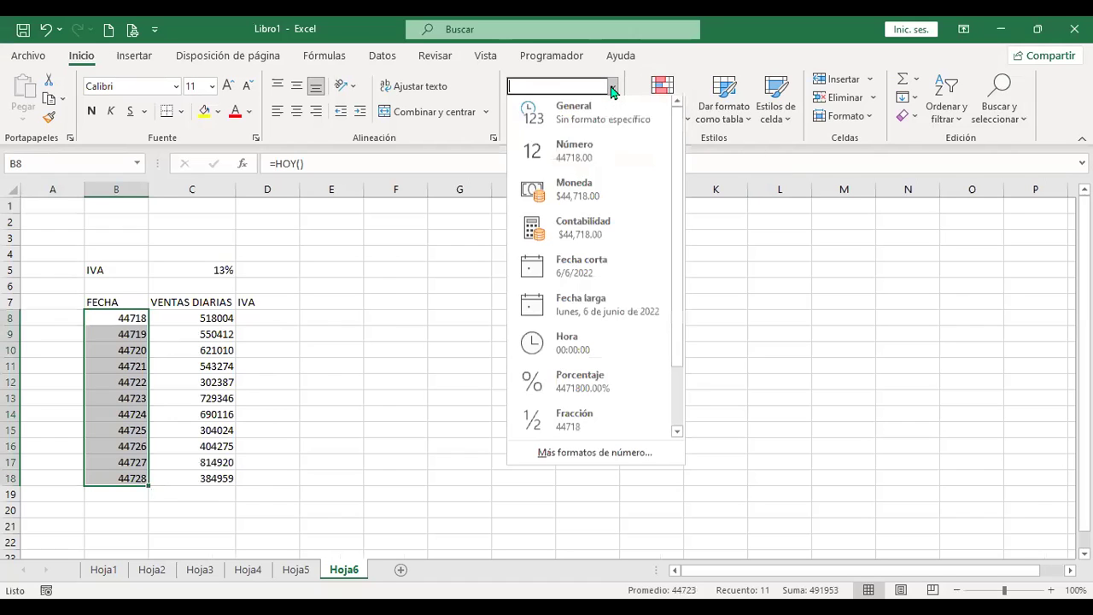
click(618, 273)
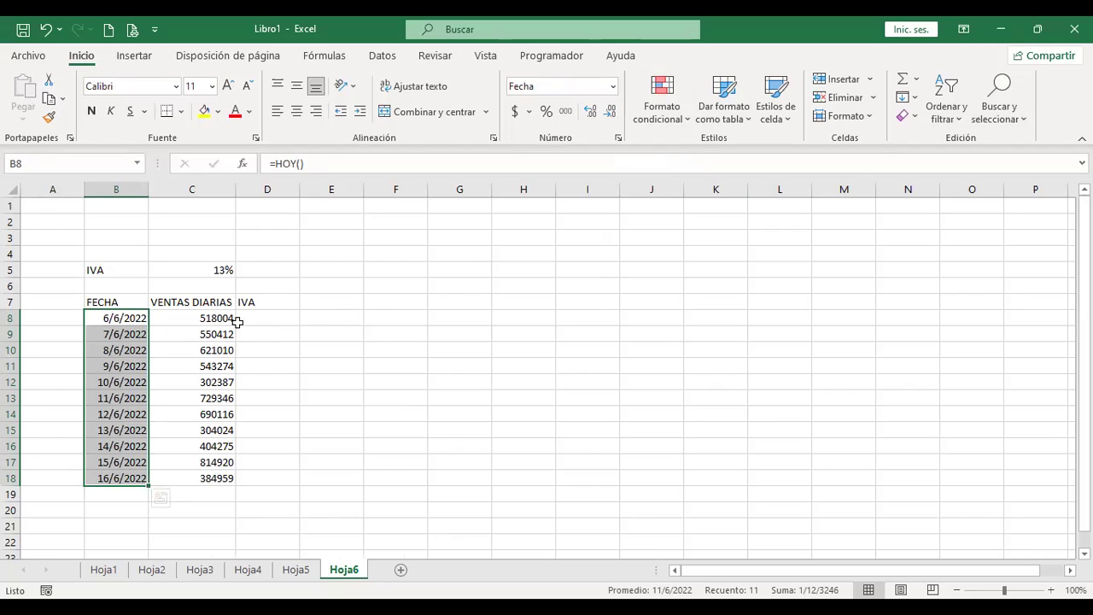
drag(217, 320, 211, 480)
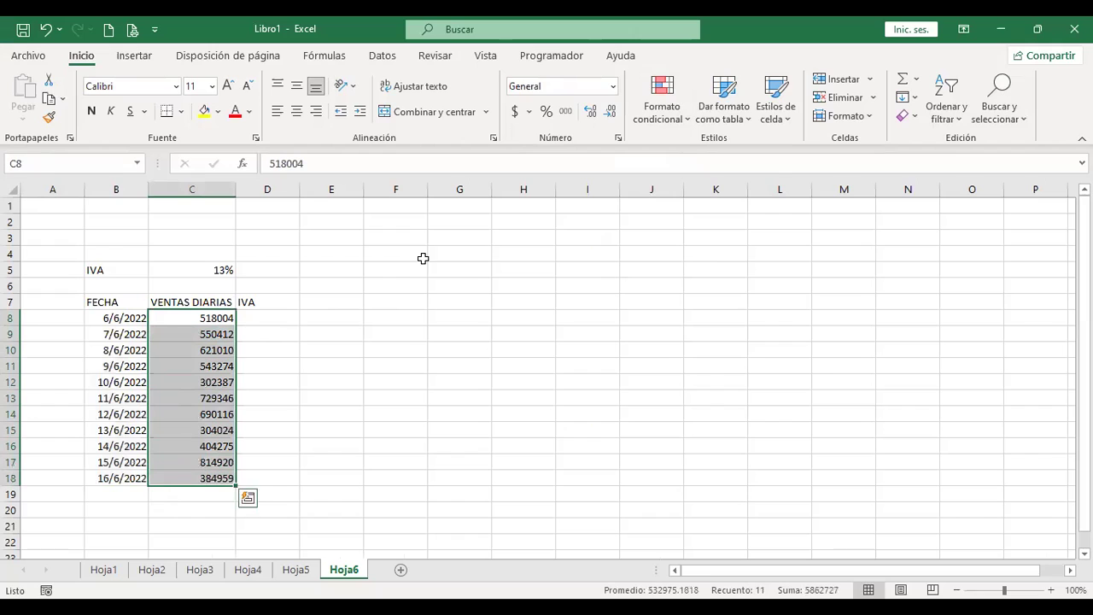
click(515, 111)
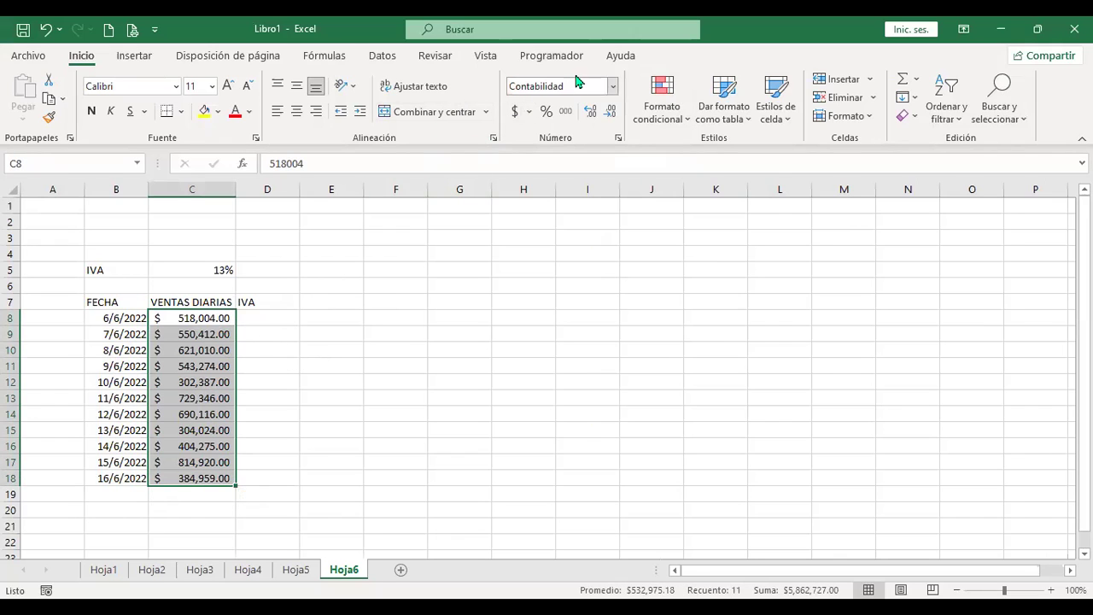
- Calculate the IVA in D8 with the formula +C8*$C$5, keeping the rate reference absolute, and fill it down to D18
click(515, 113)
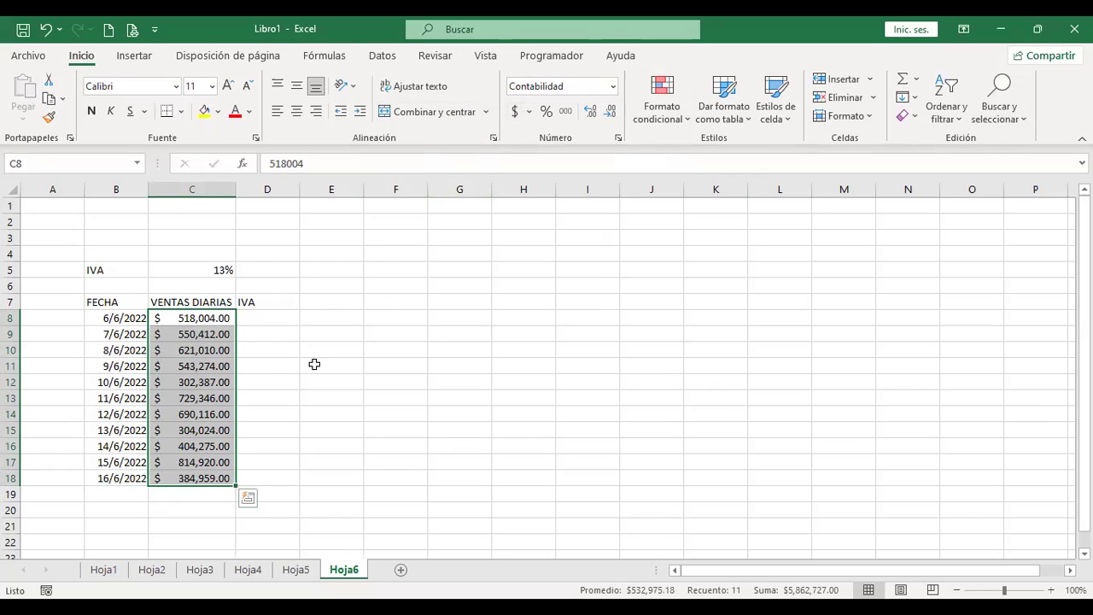
click(267, 317)
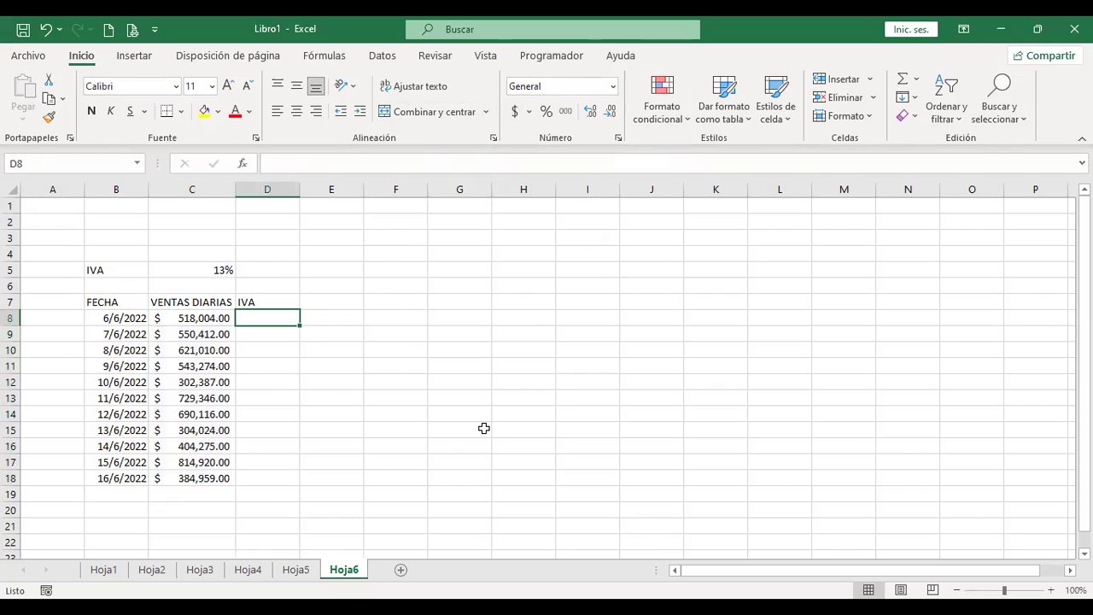
text(+)
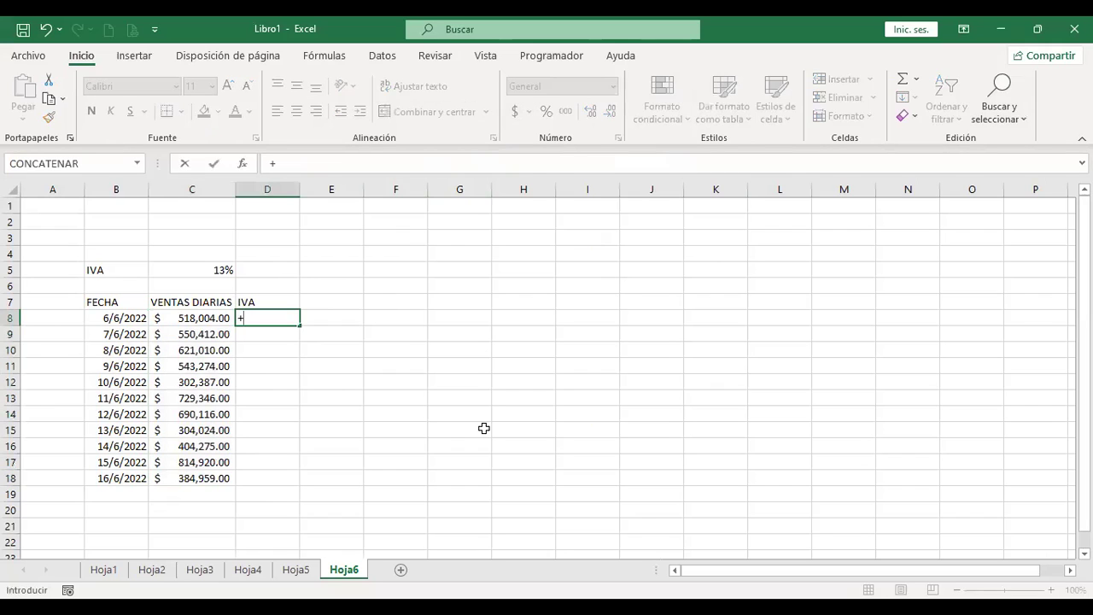
key(Left)
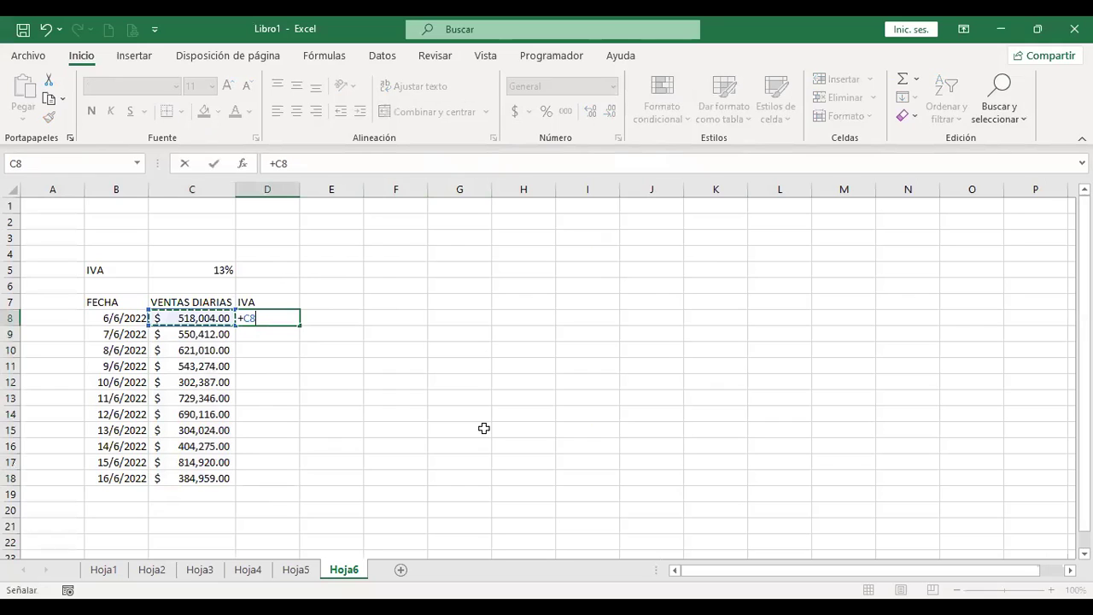
text(*)
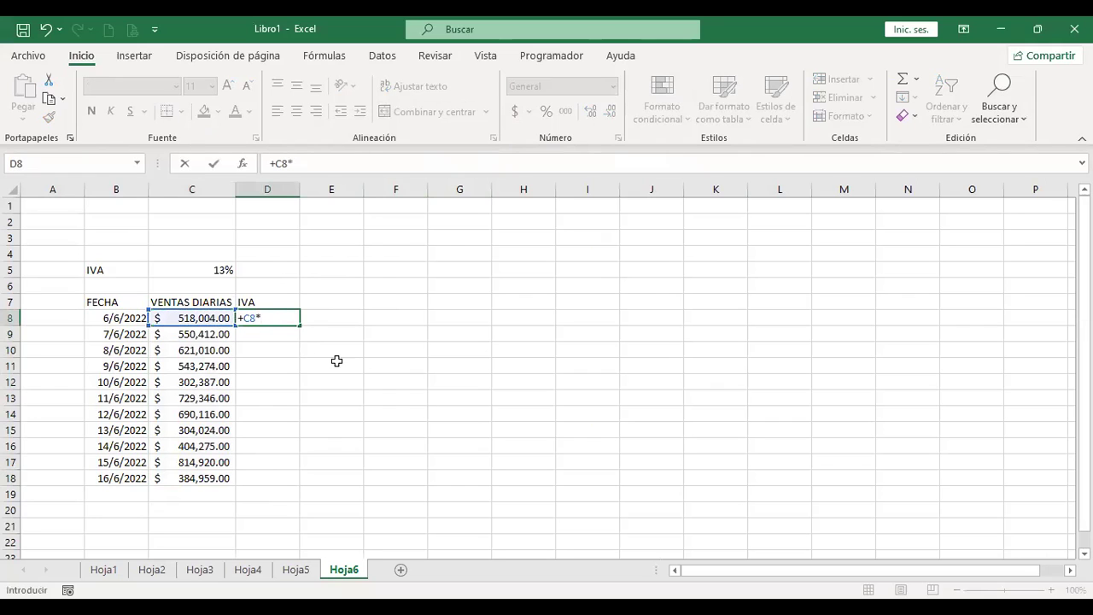
click(206, 268)
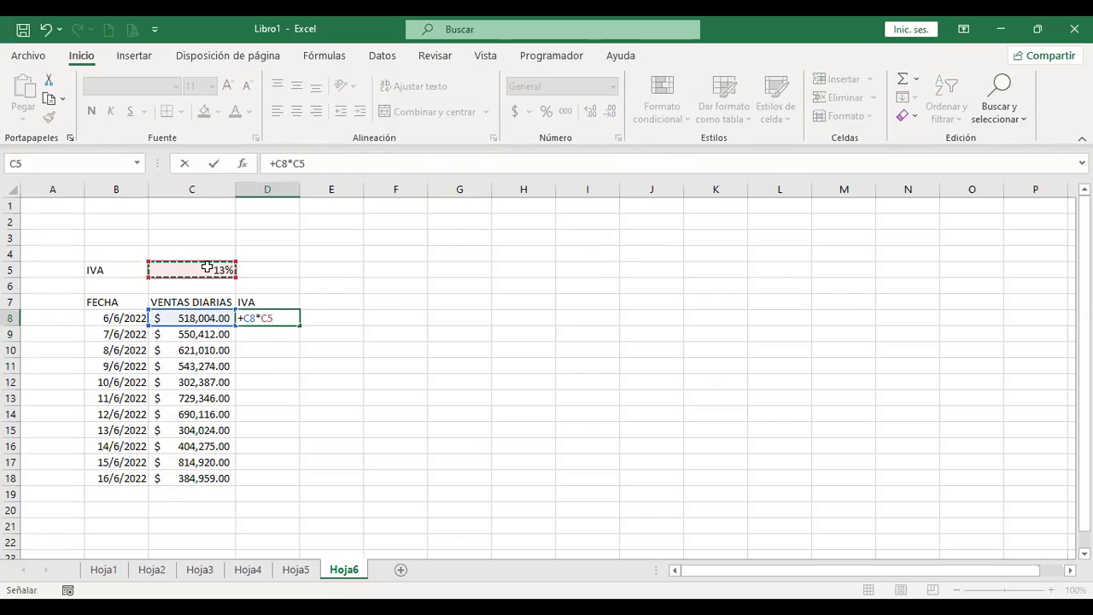
key(F4)
key(Return)
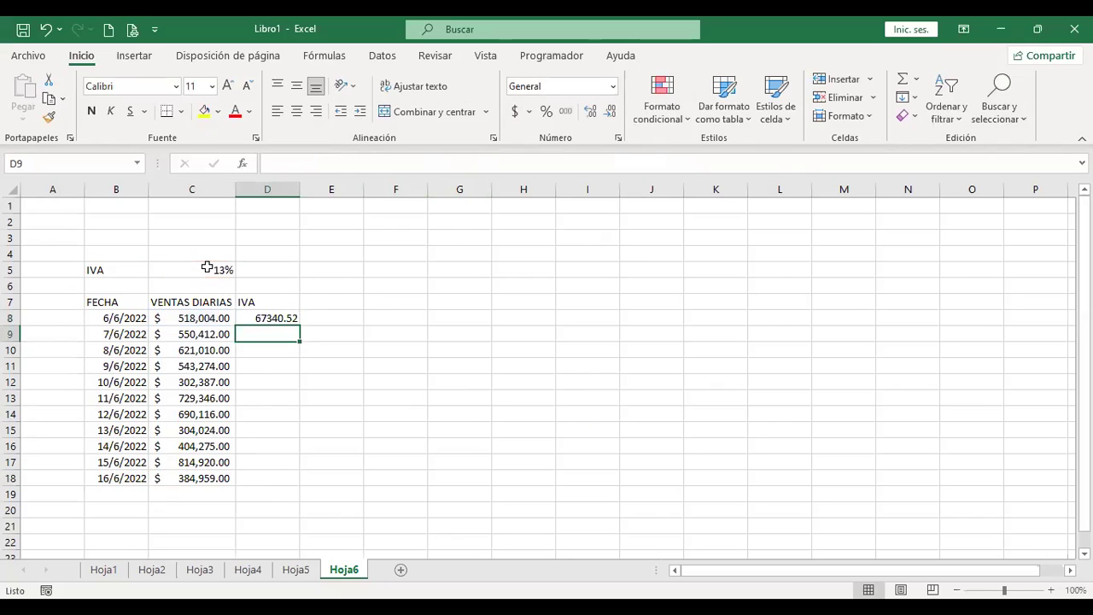
click(287, 317)
double_click(300, 325)
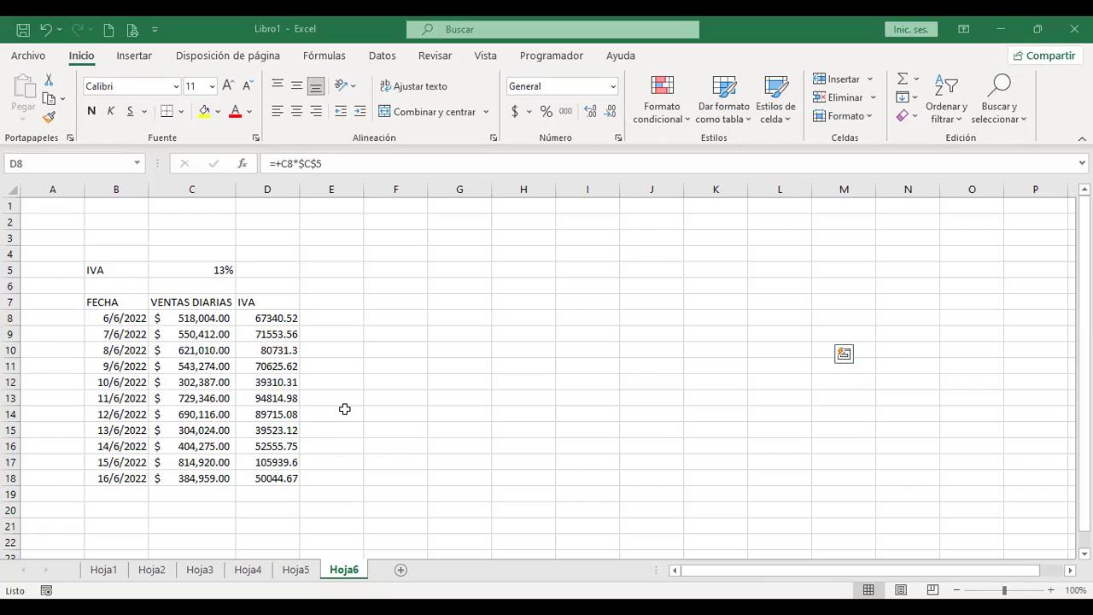
- Copy the next exercise's data and paste it into a new sheet starting at B5
key(ctrl+c)
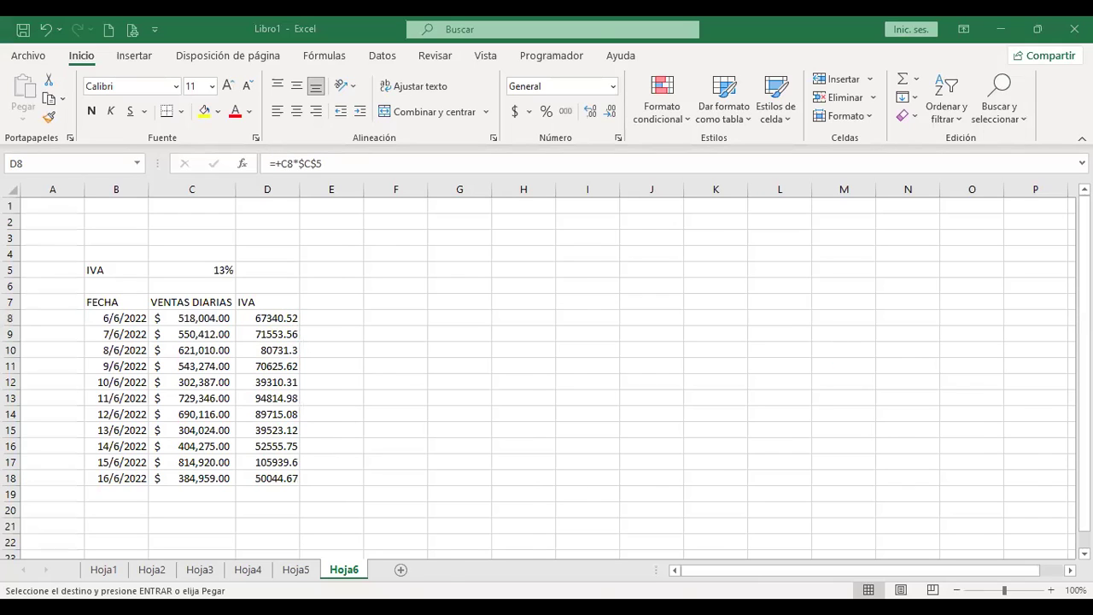
click(400, 570)
click(119, 266)
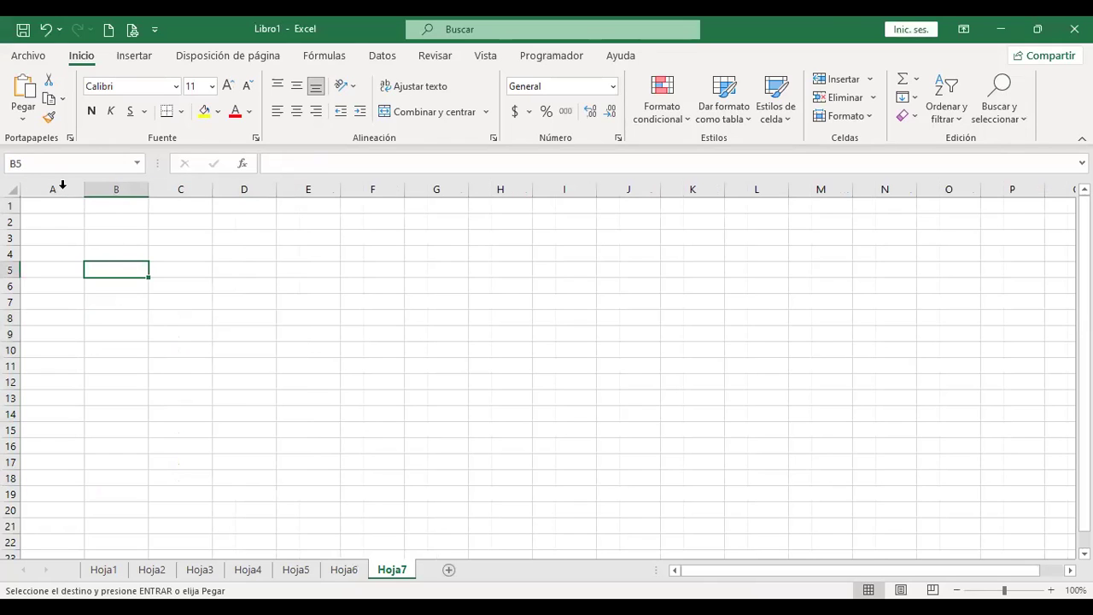
click(23, 94)
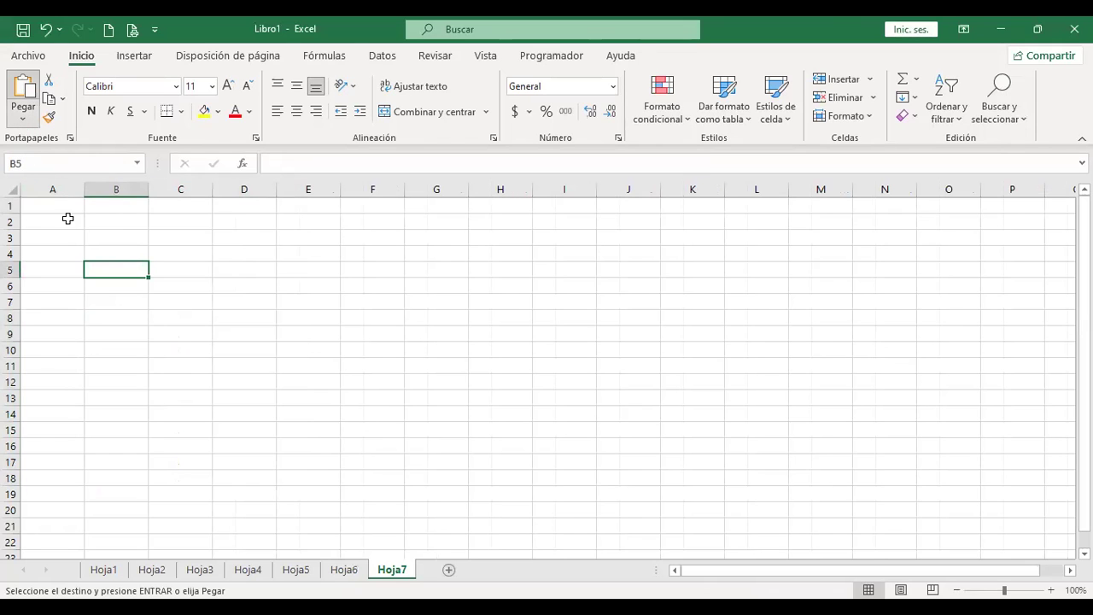
- Enter 13% as the IVA rate in C5 and autofit column B to the VENTAS DIARIAS label
click(168, 266)
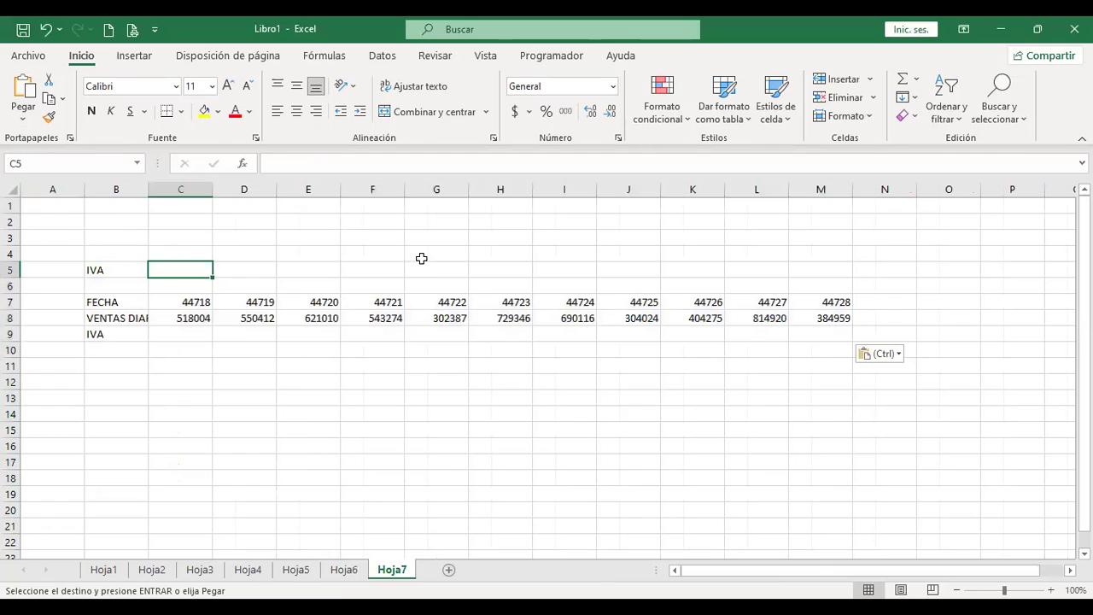
text(13%)
key(Return)
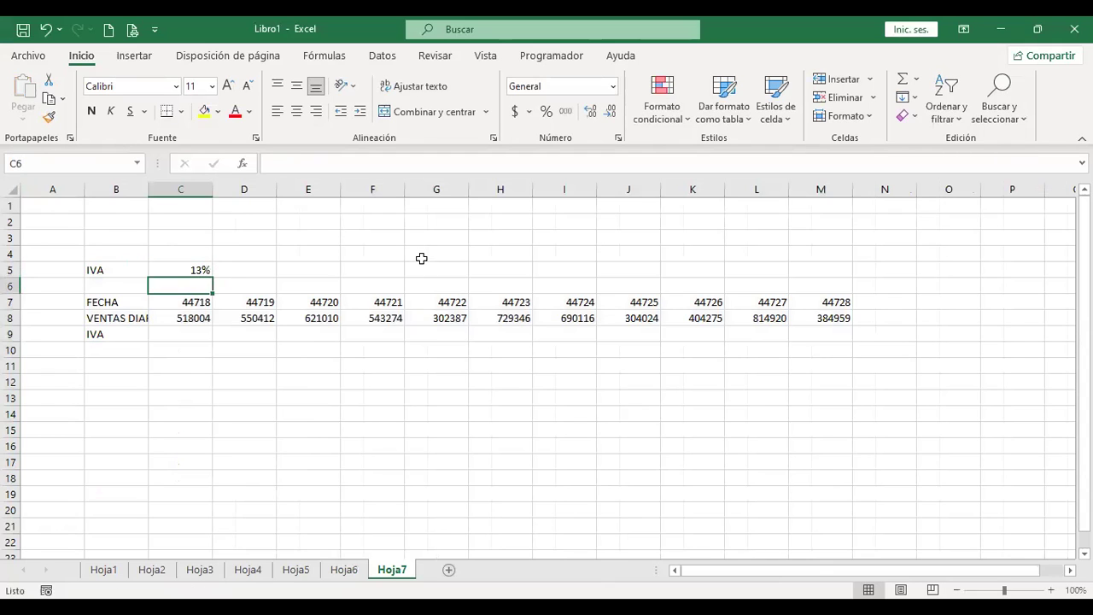
click(179, 334)
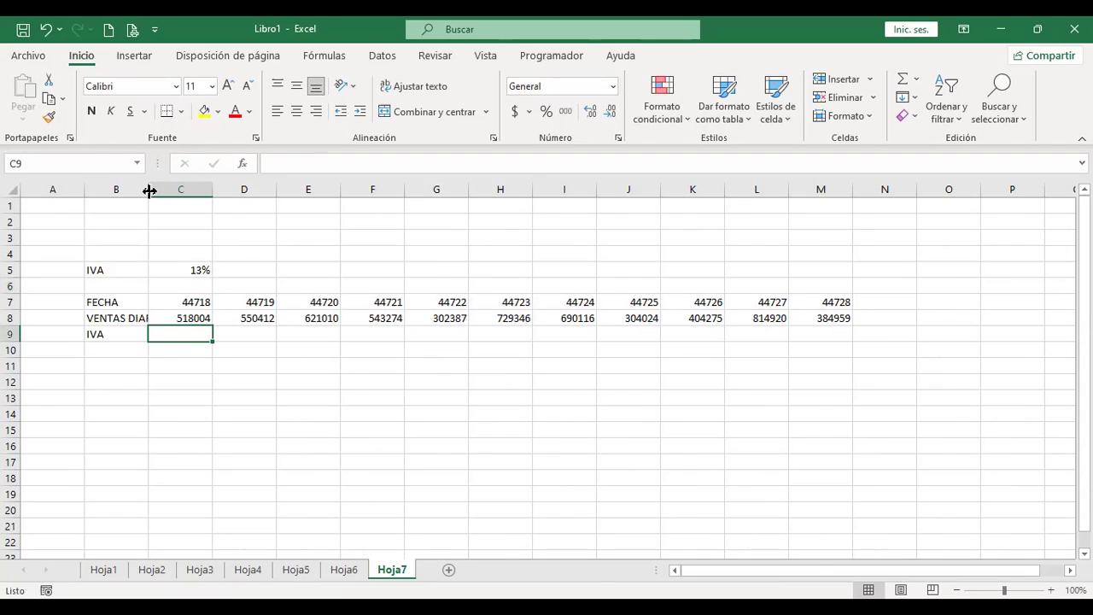
double_click(148, 189)
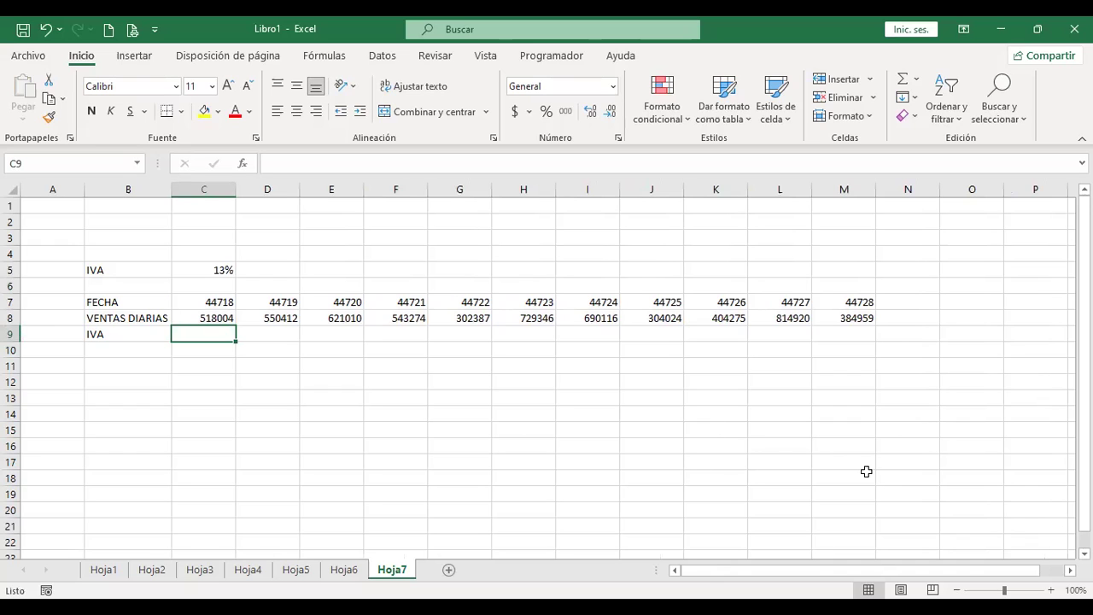
- Format the FECHA row values in C7:M7 as short dates (Fecha corta)
drag(193, 300, 846, 300)
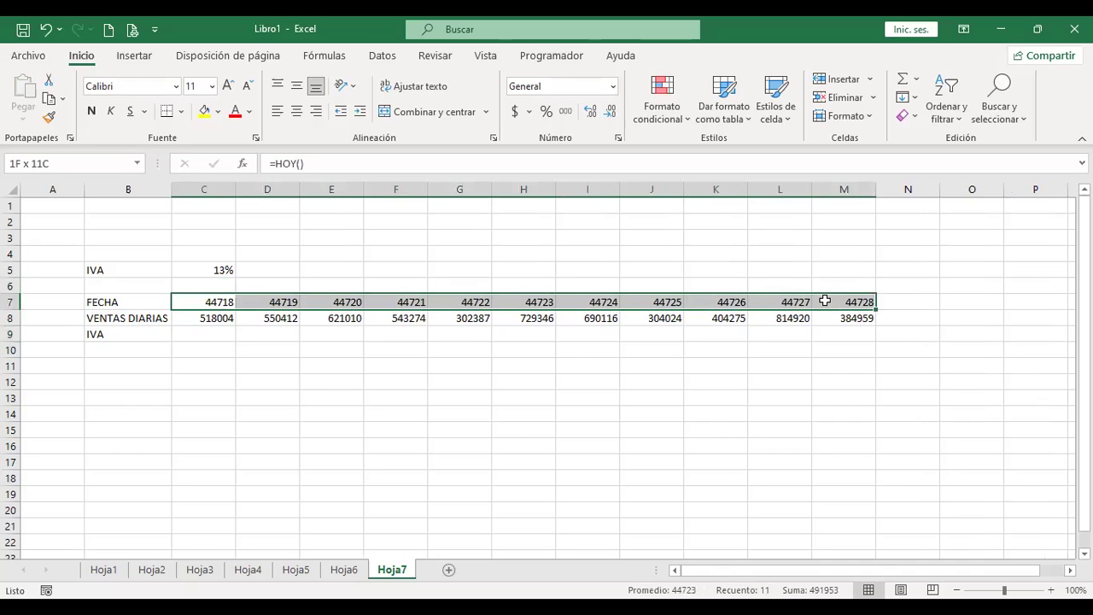
click(613, 85)
click(598, 271)
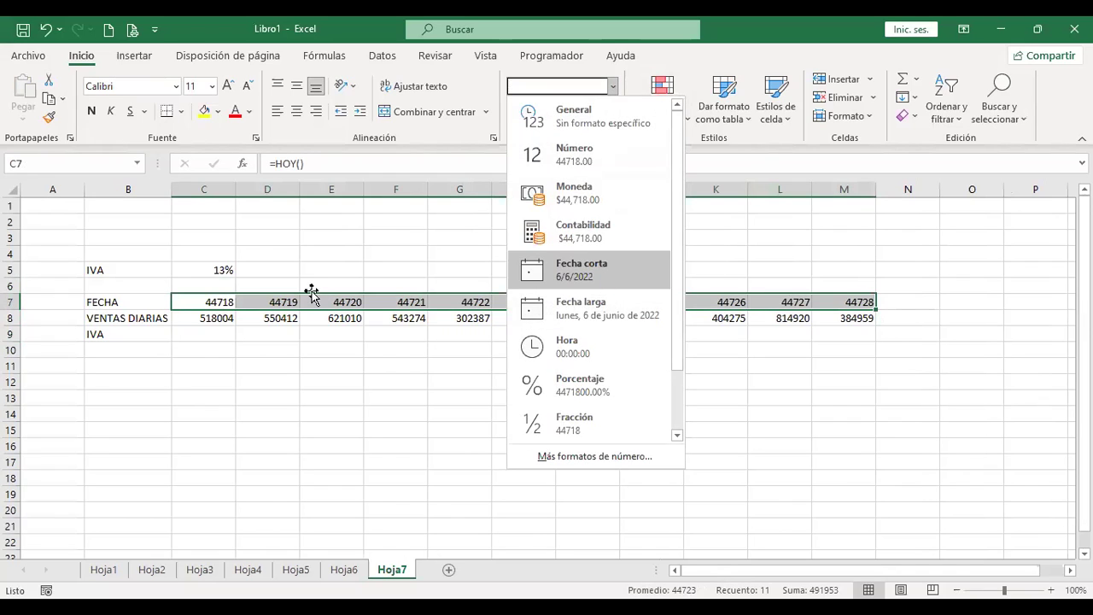
click(220, 336)
text(+)
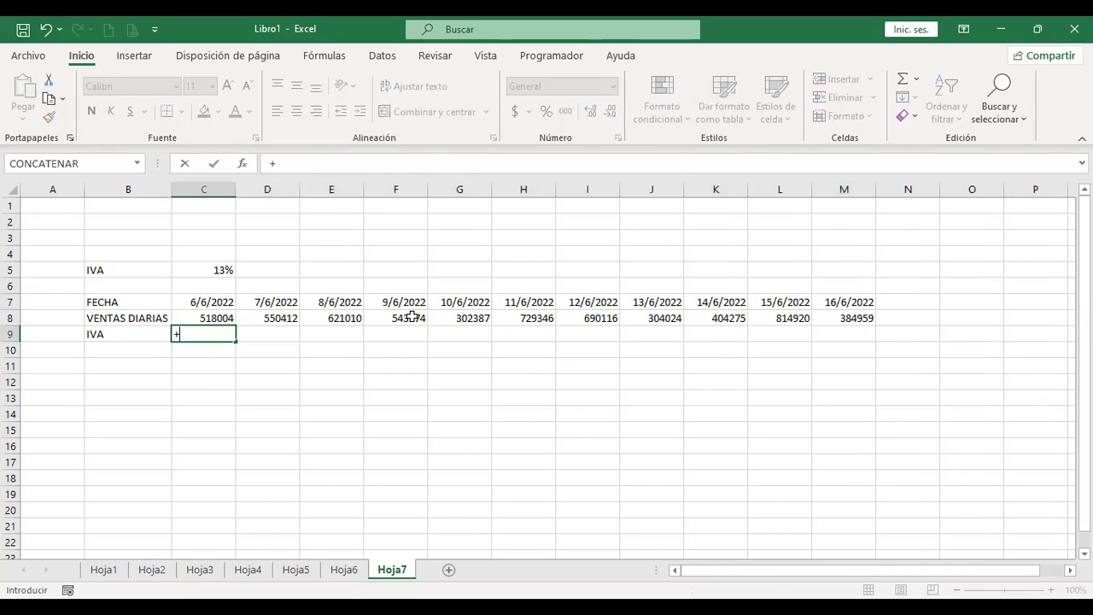
key(Up)
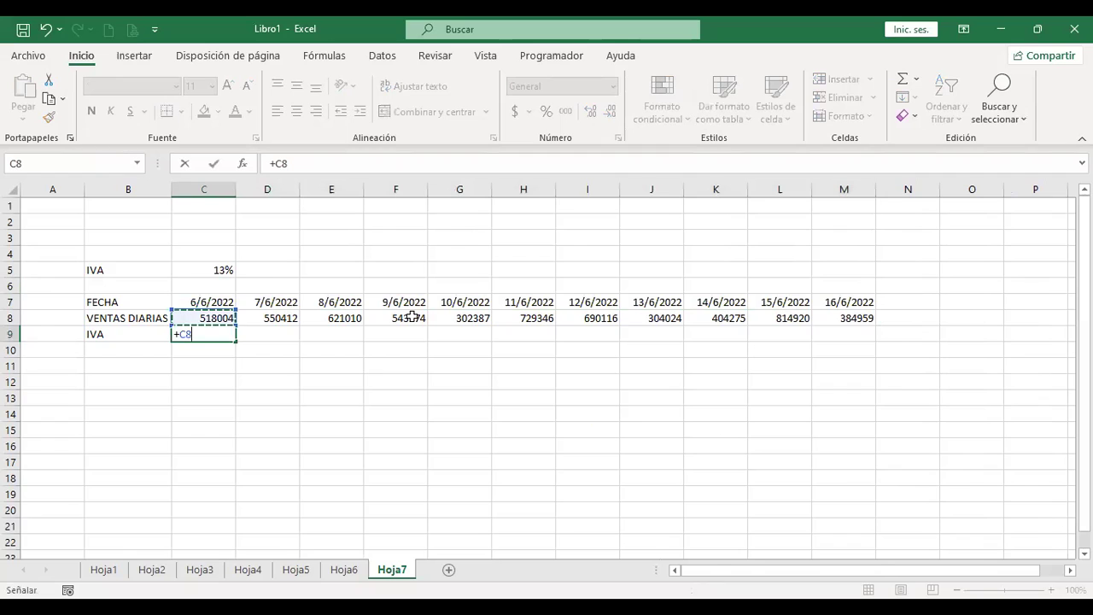
click(202, 270)
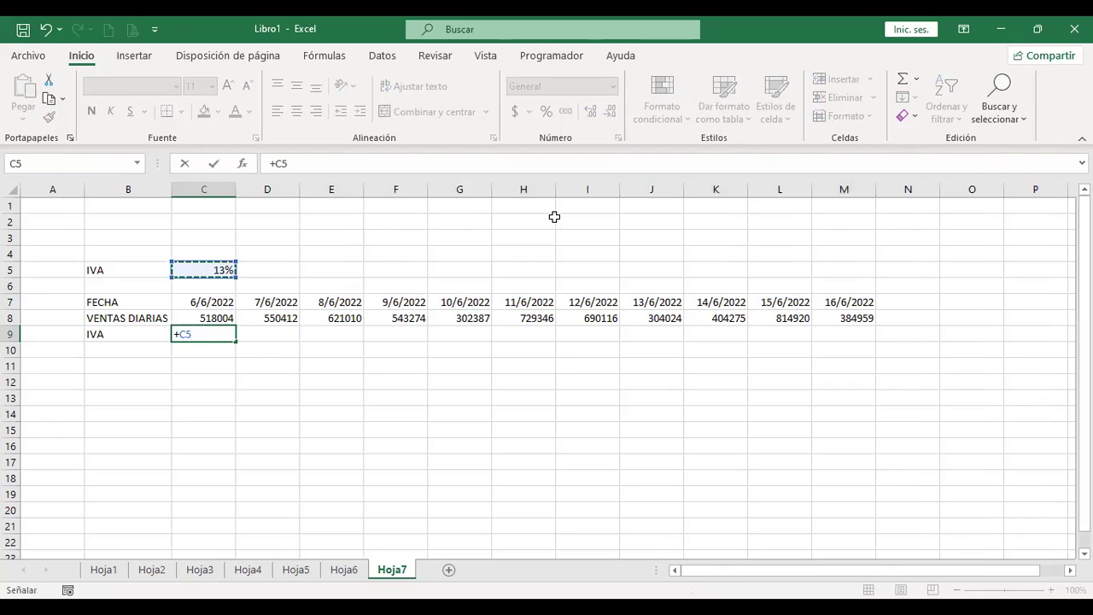
text(*)
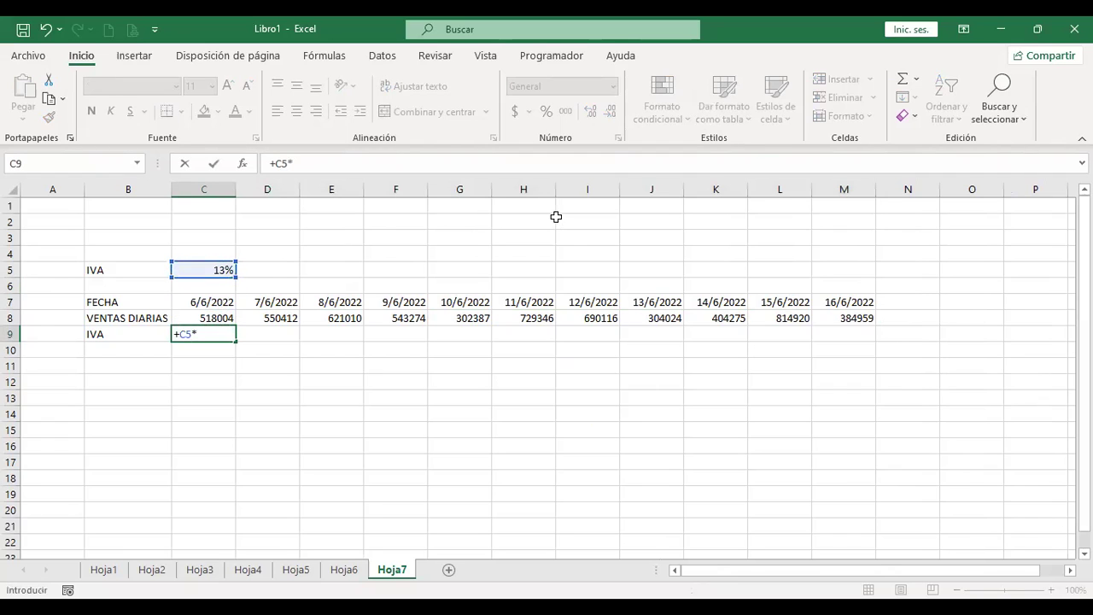
key(Escape)
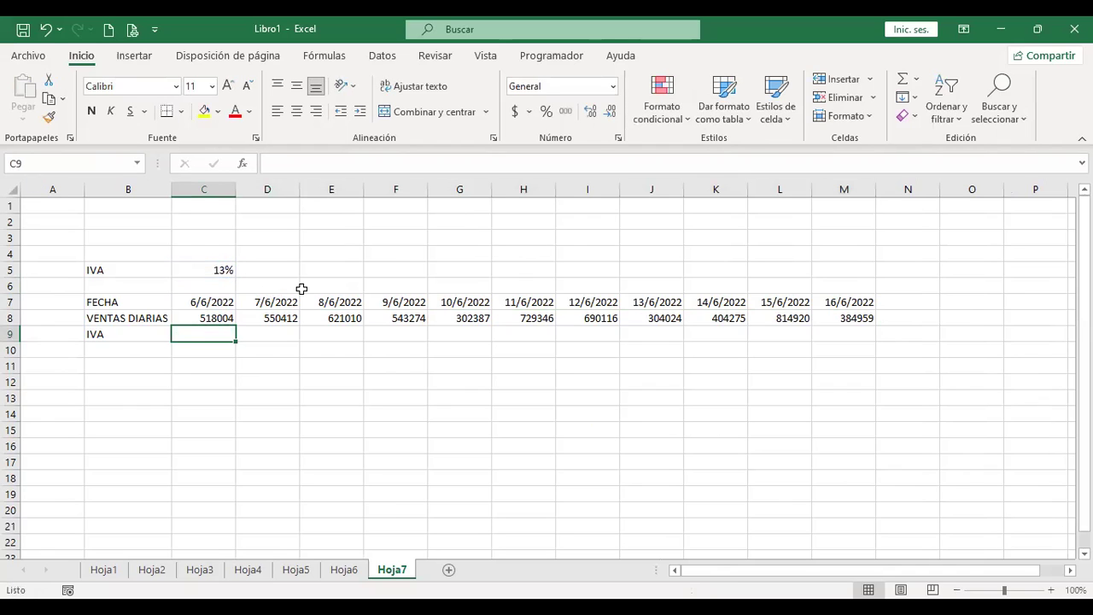
- Calculate the IVA in C9 with the formula +C8*$C$5 and fill it across to M9
text(+)
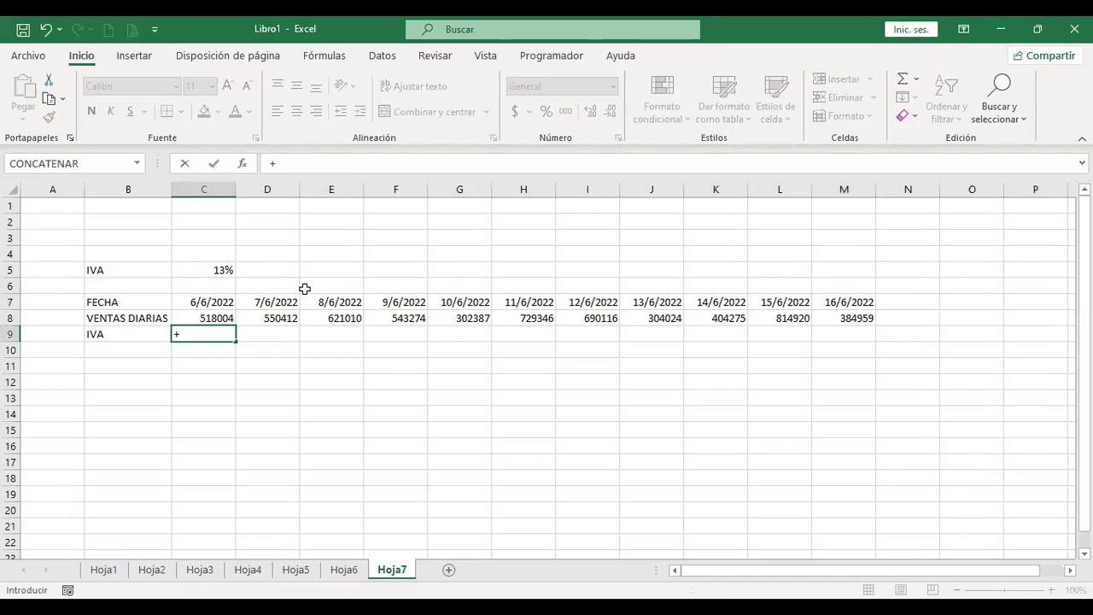
key(Up)
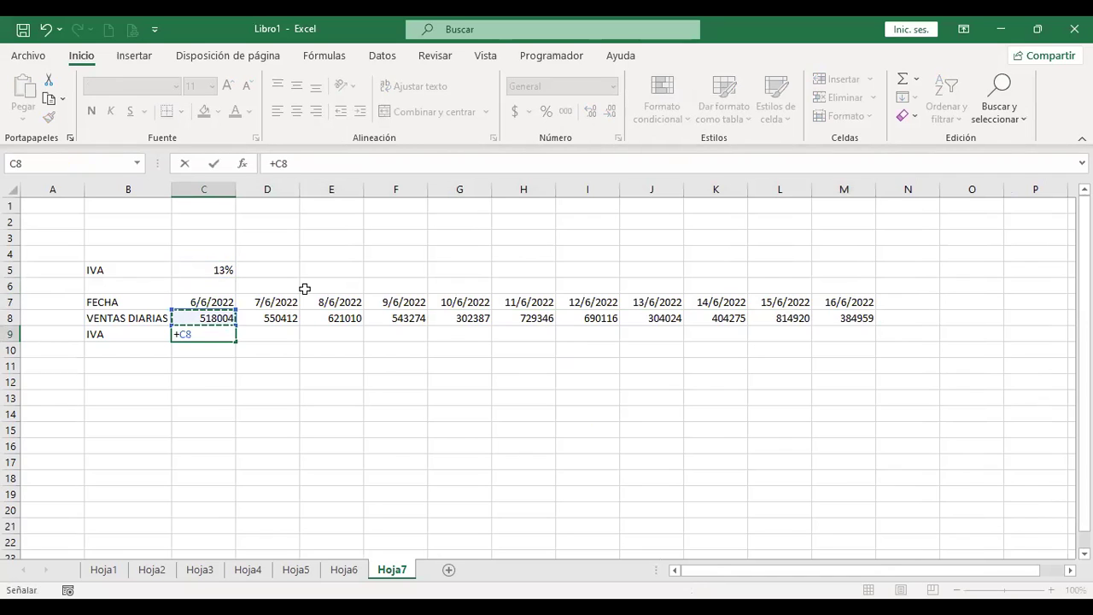
text(*)
click(219, 265)
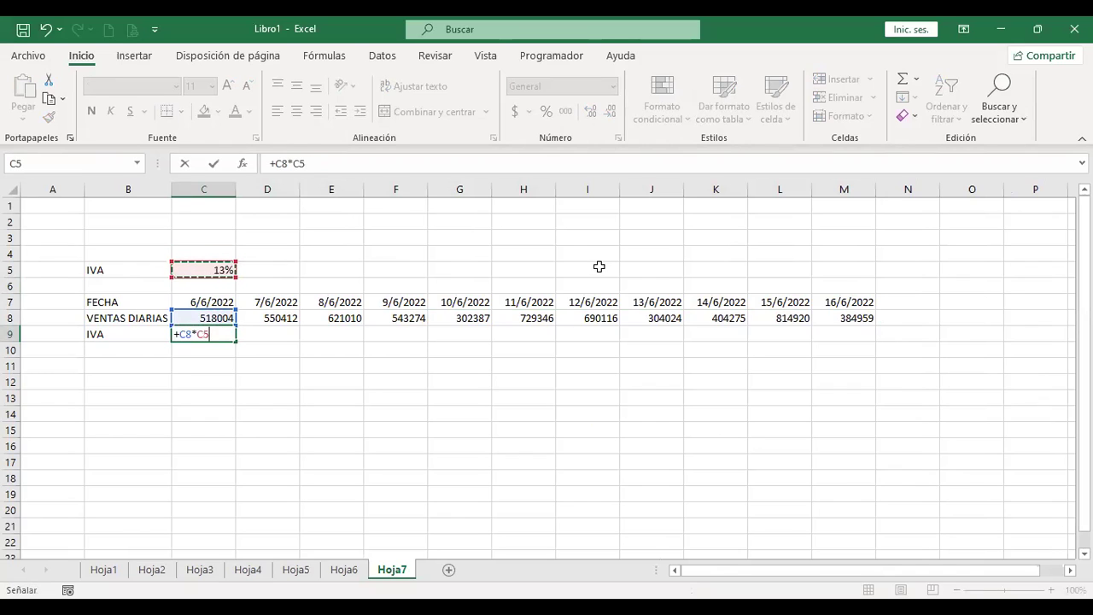
key(F4)
key(ctrl+Return)
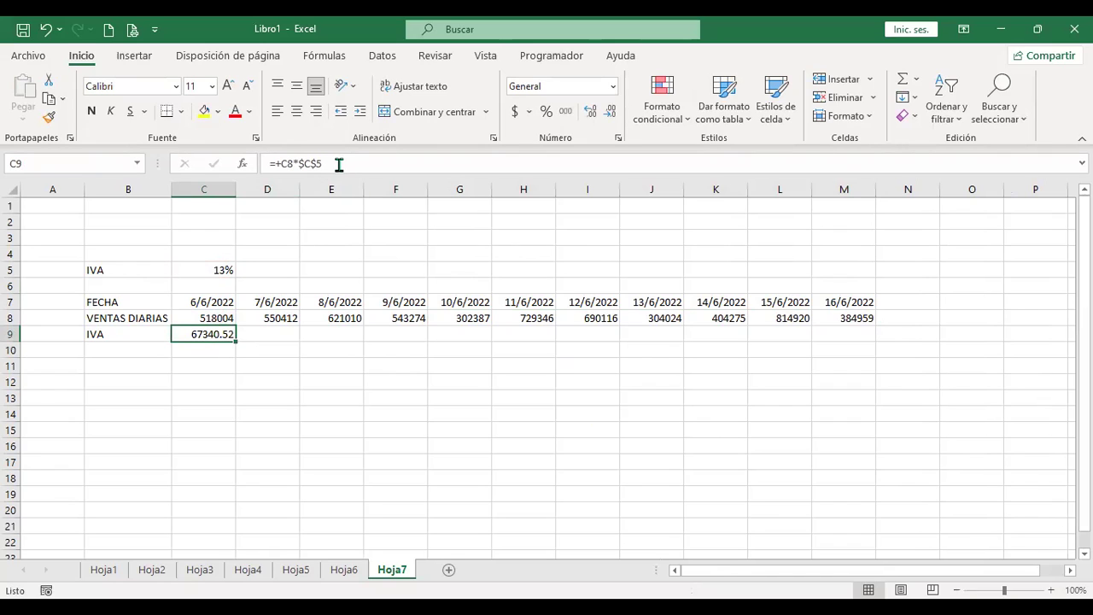
drag(235, 339, 851, 339)
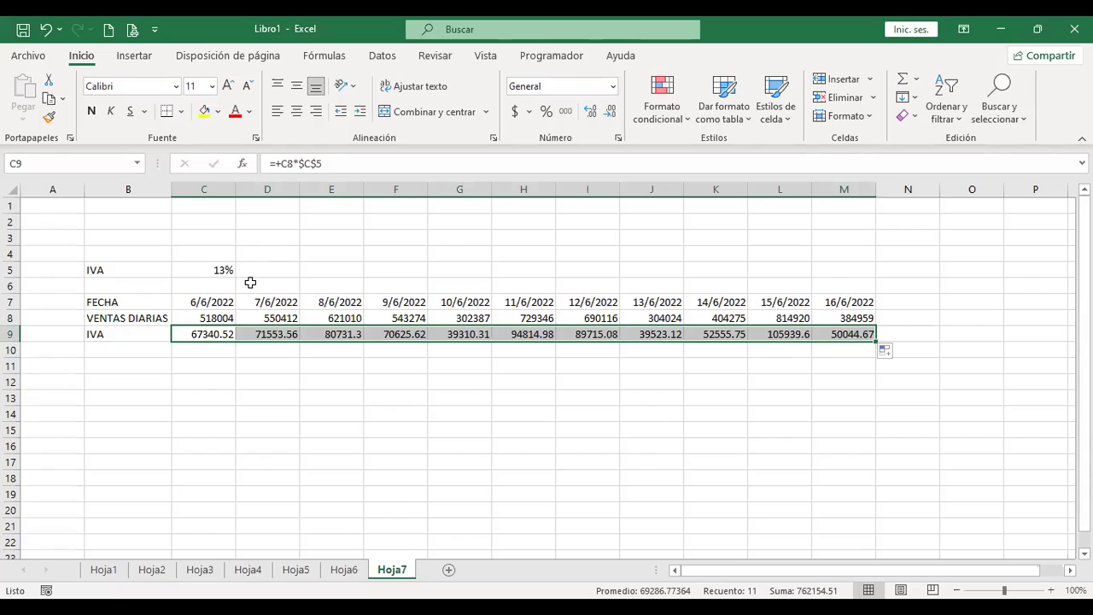
- Review the absolute reference in the C9 IVA formula and the mixed references in cell B4 of Hoja5
click(220, 333)
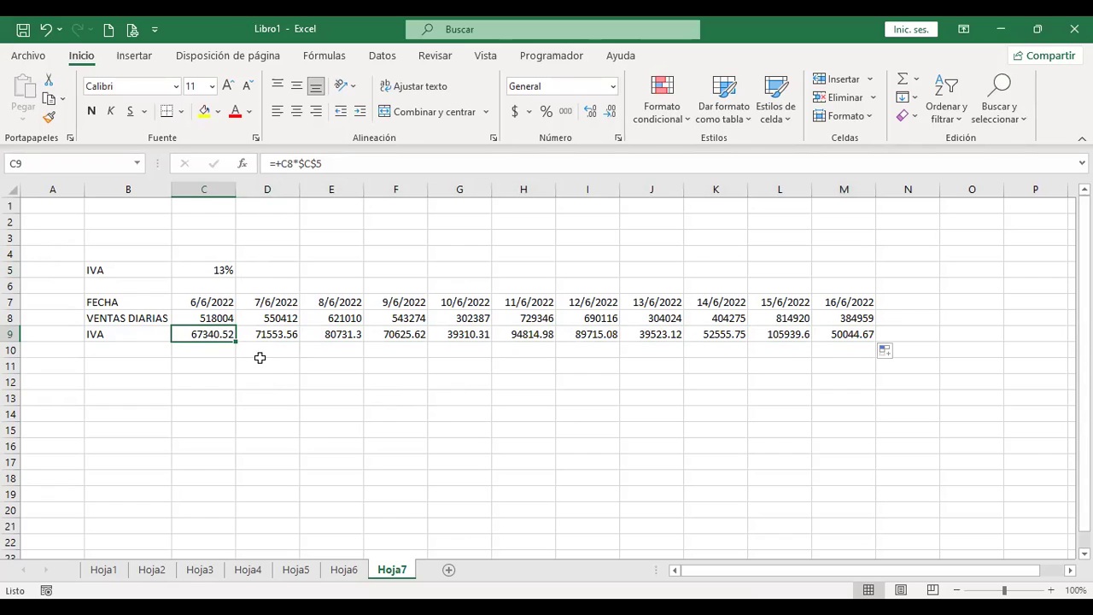
key(F2)
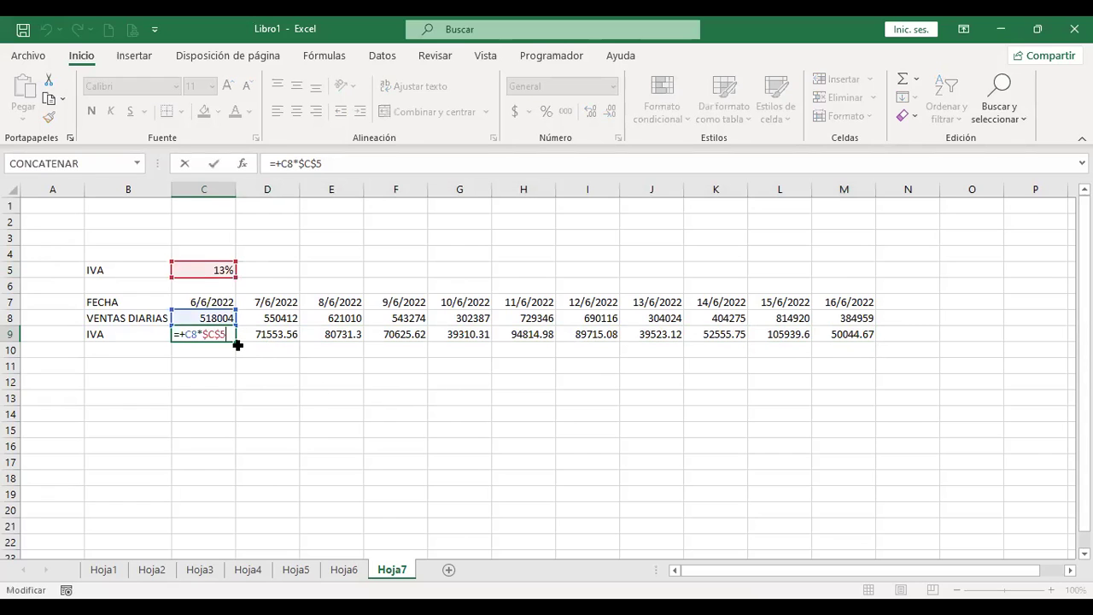
click(330, 394)
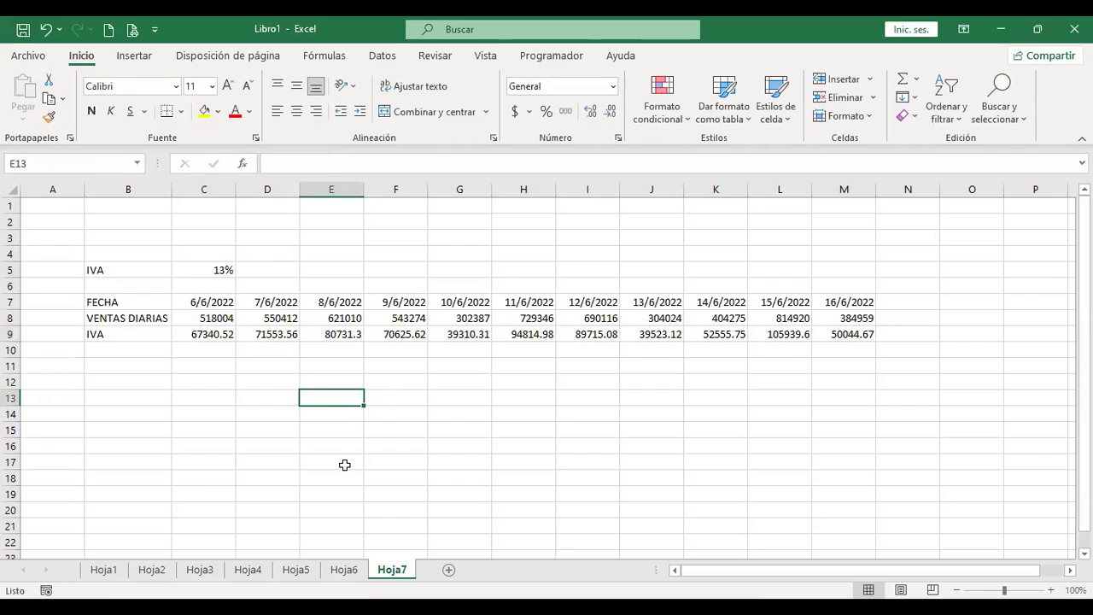
key(ctrl+Page_Up)
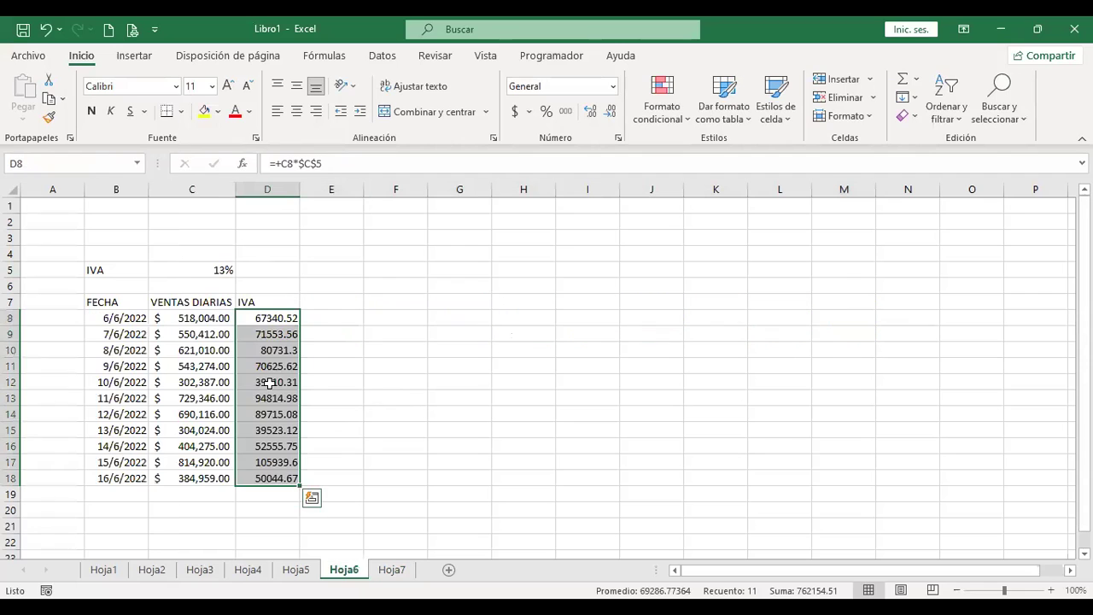
click(296, 570)
click(182, 275)
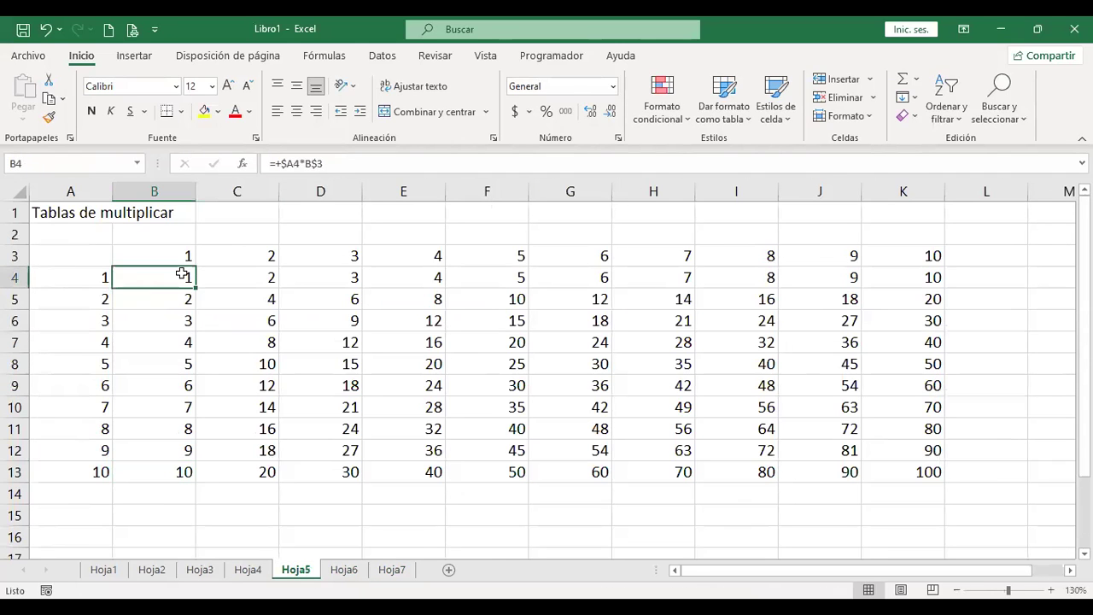
double_click(182, 275)
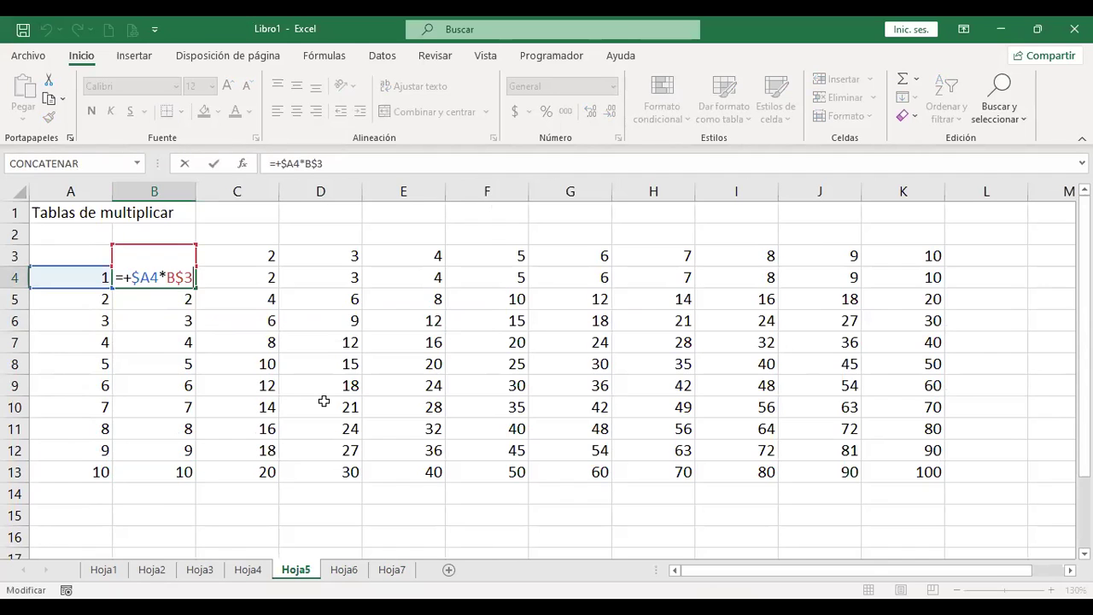
key(Return)
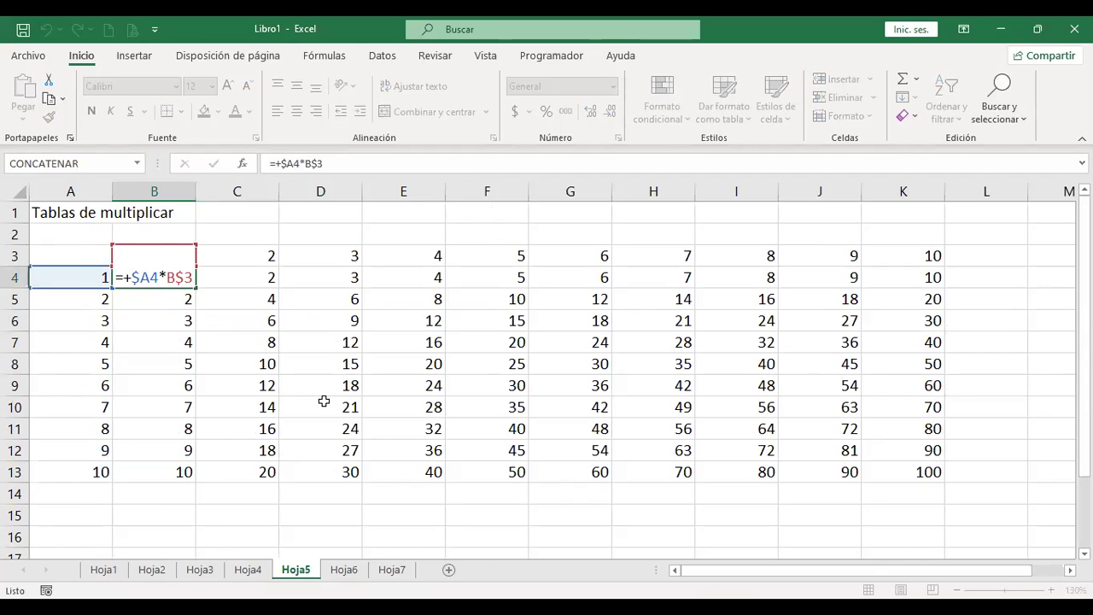
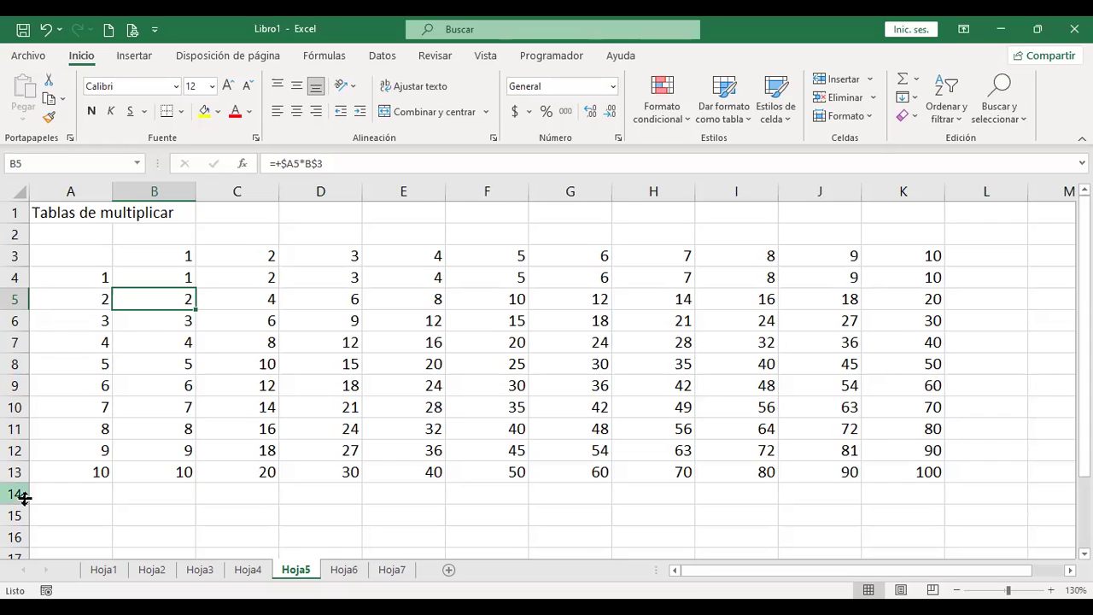
- On Hoja4, copy the product table with its percentages from A22:G33 and paste it at A37
click(245, 574)
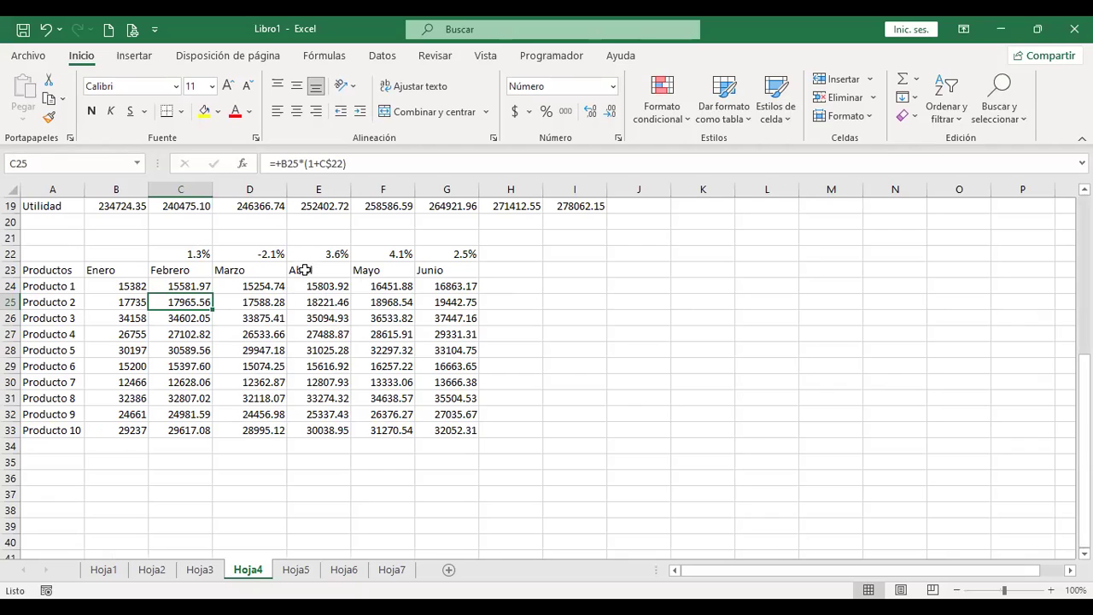
click(258, 286)
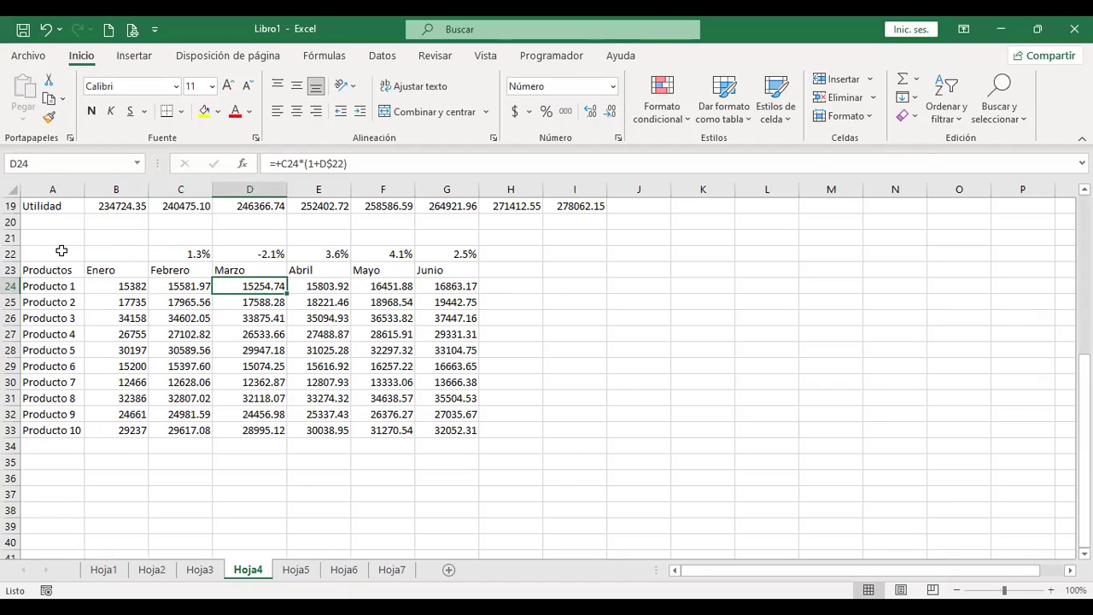
drag(61, 250, 444, 431)
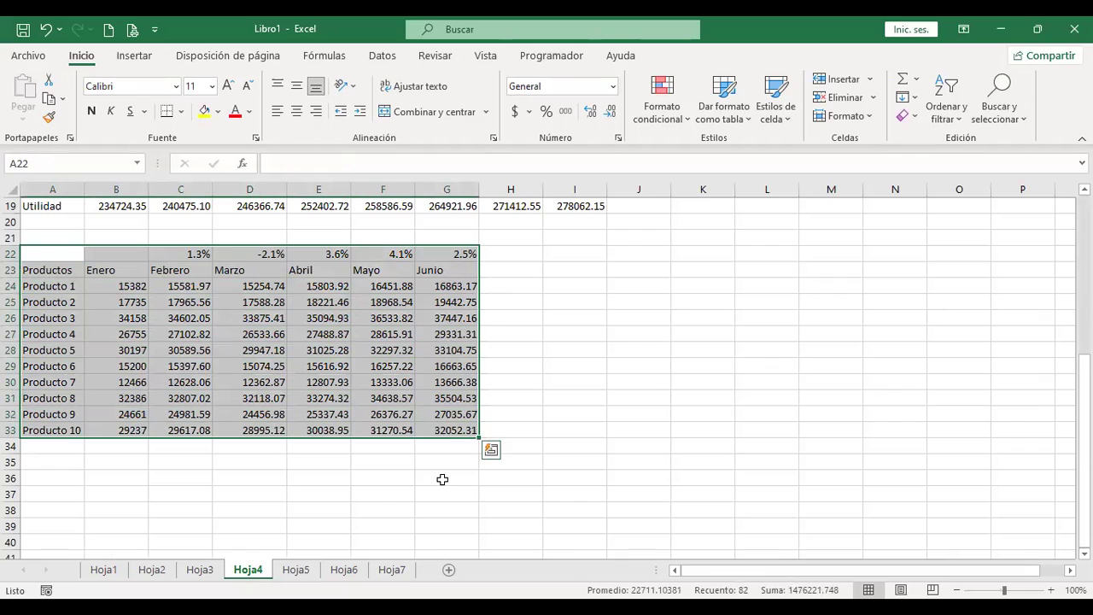
key(ctrl+c)
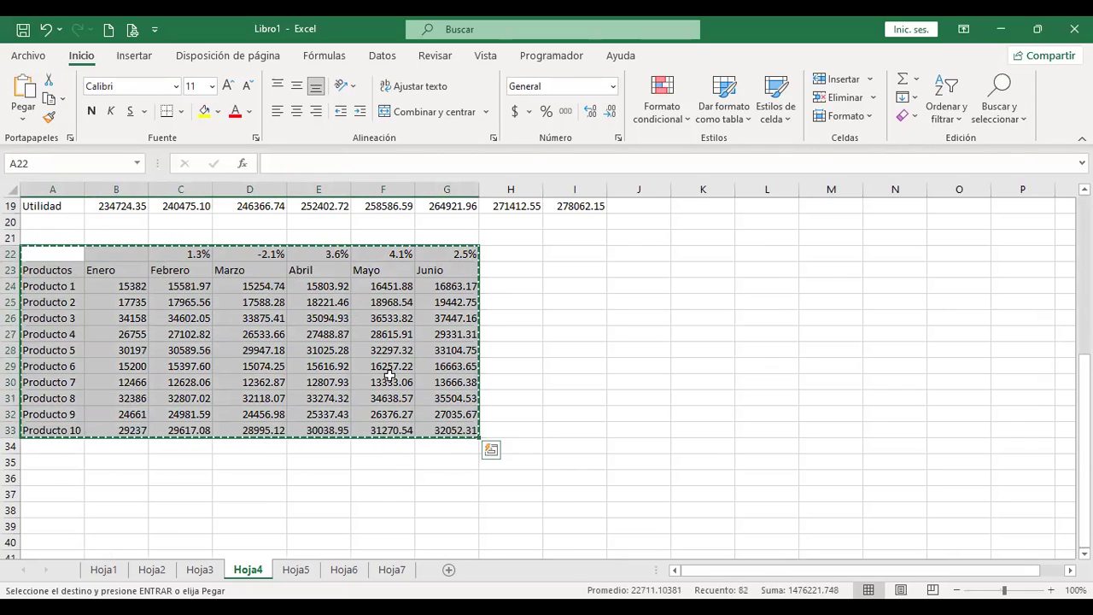
scroll(398, 339, down, 2)
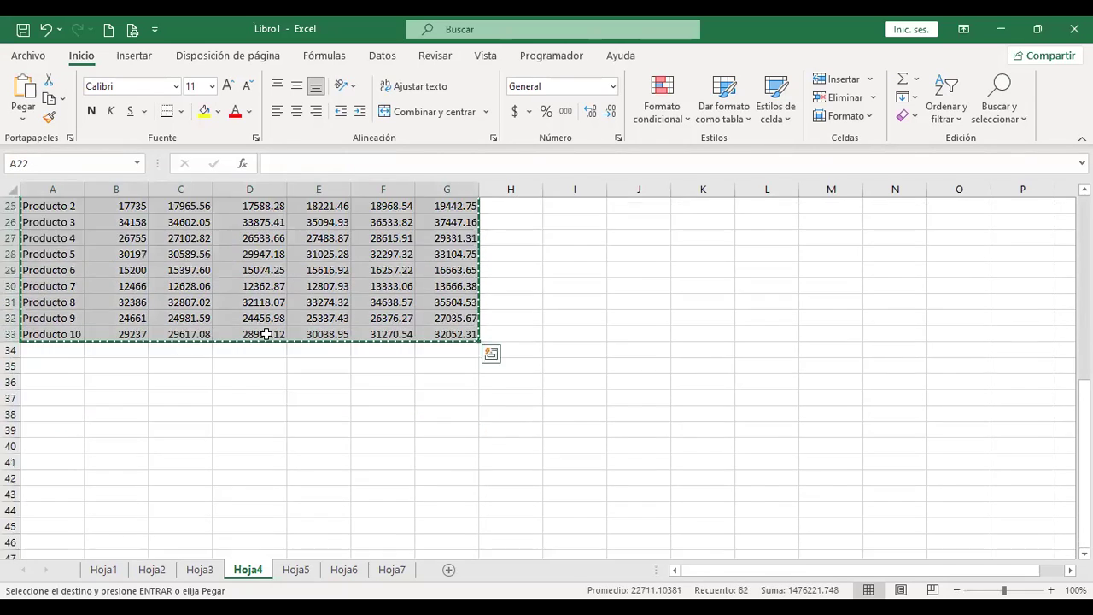
click(49, 399)
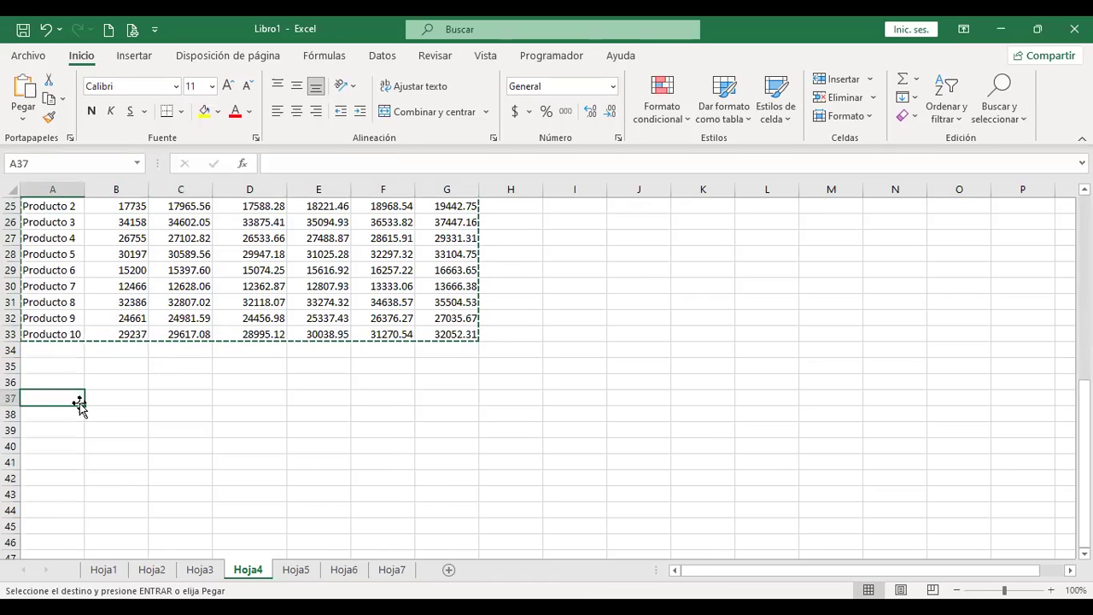
key(ctrl+v)
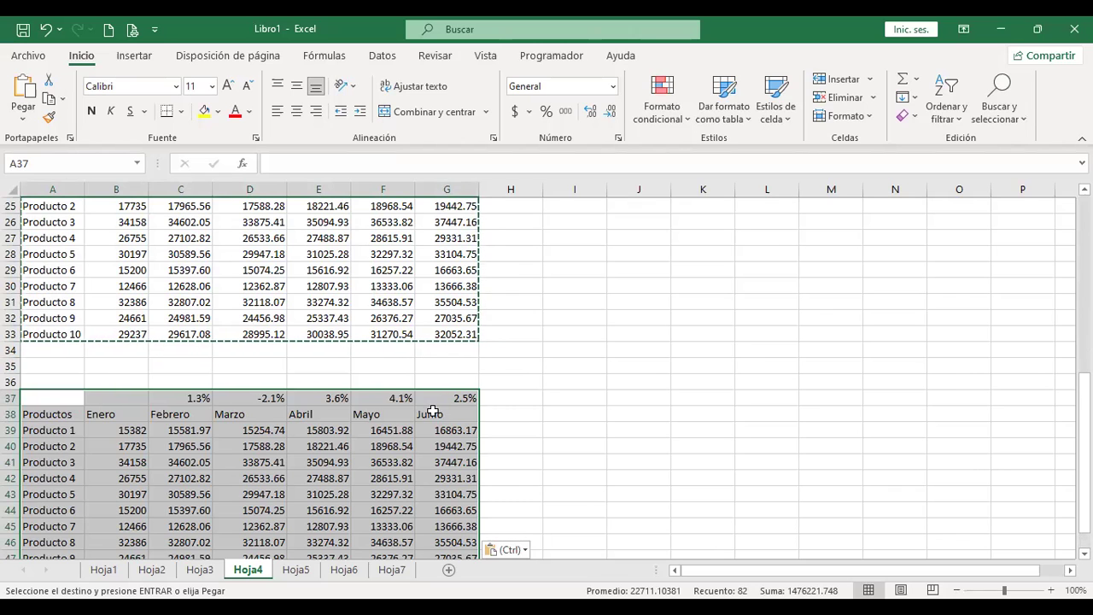
scroll(249, 416, down, 1)
key(ctrl+v)
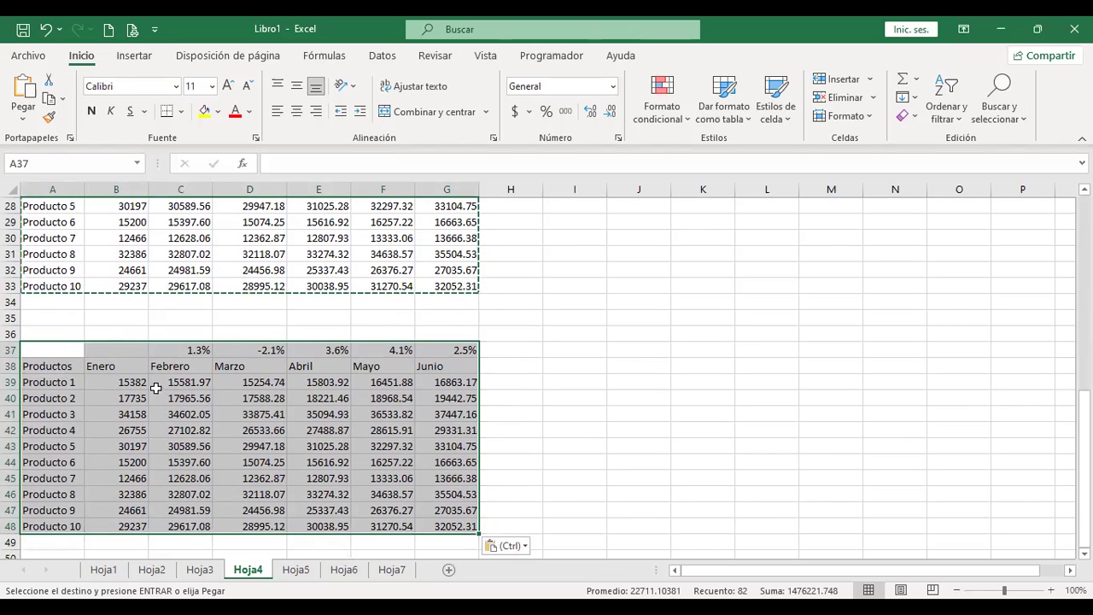
- Examine the cell references of the Febrero formula for Producto 1 in C39 of the pasted table
click(183, 385)
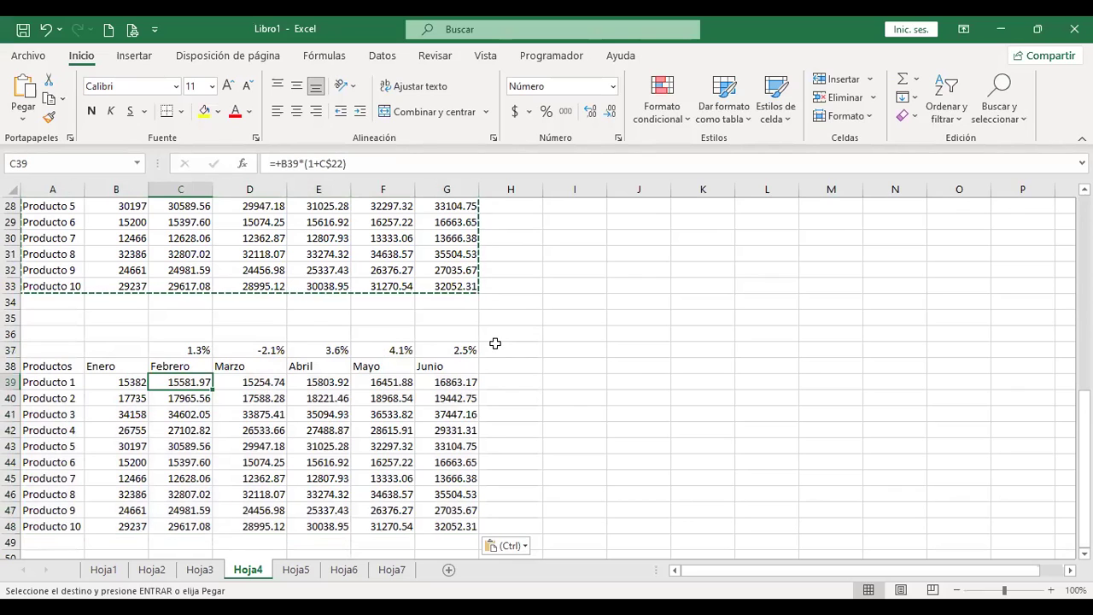
key(F2)
click(200, 382)
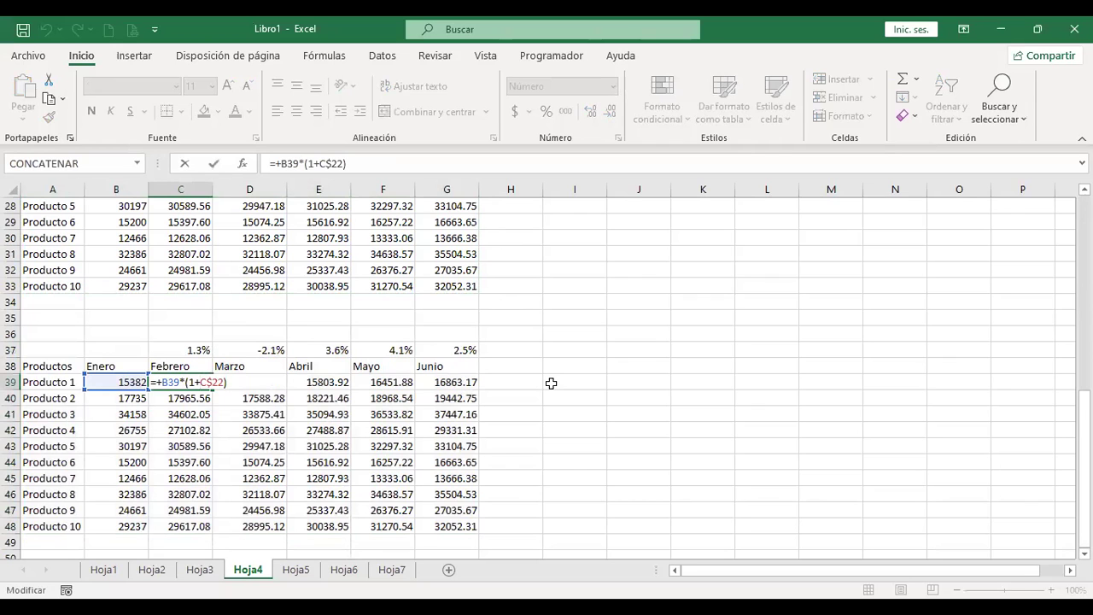
key(Return)
- Clear the Febrero to Junio values of the pasted table by deleting the contents of C39:G50
key(Up)
key(shift+Right)
key(shift+Right)
key(shift+Right)
key(shift+Right)
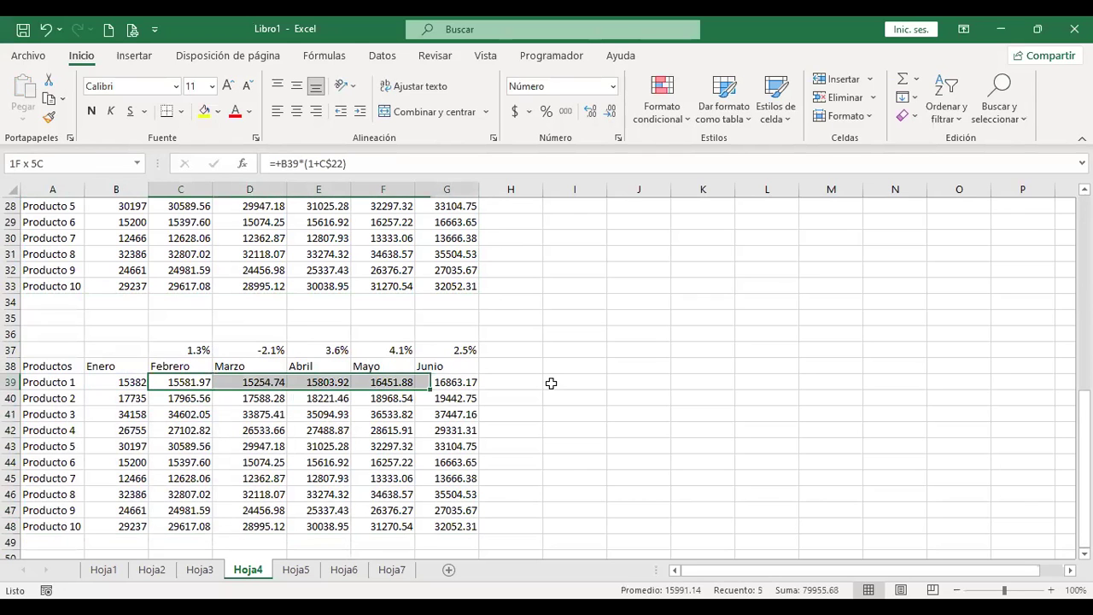
key(shift+Down)
key(shift+Down)
key(shift+Down)
key(shift+Down)
key(shift+Down)
key(shift+Down)
key(shift+Down)
key(shift+Down)
key(shift+Down)
key(shift+Down)
key(shift+Down)
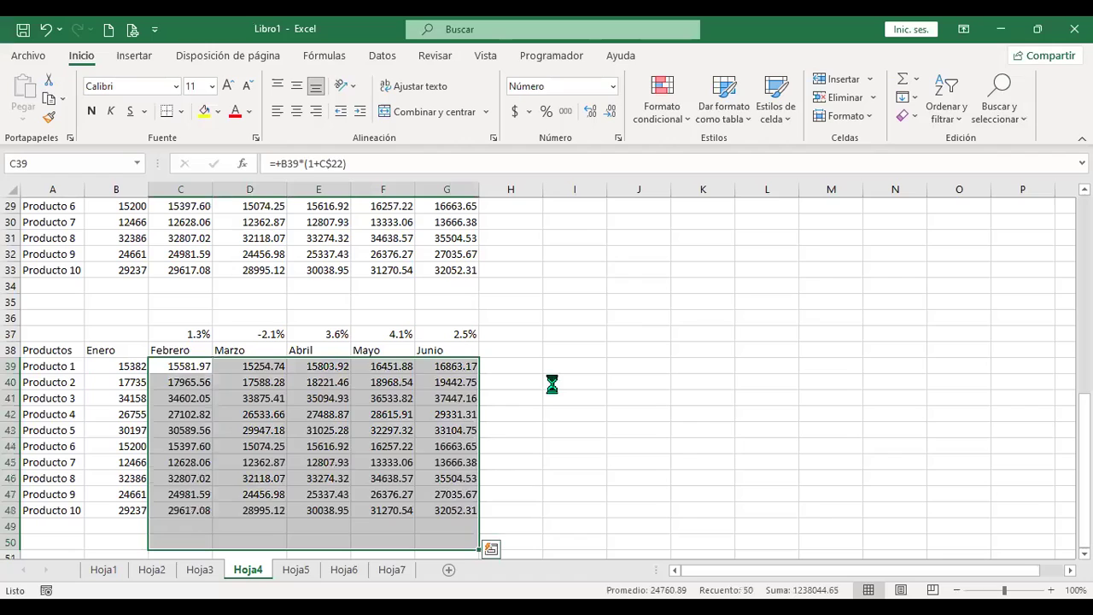
key(Delete)
click(193, 365)
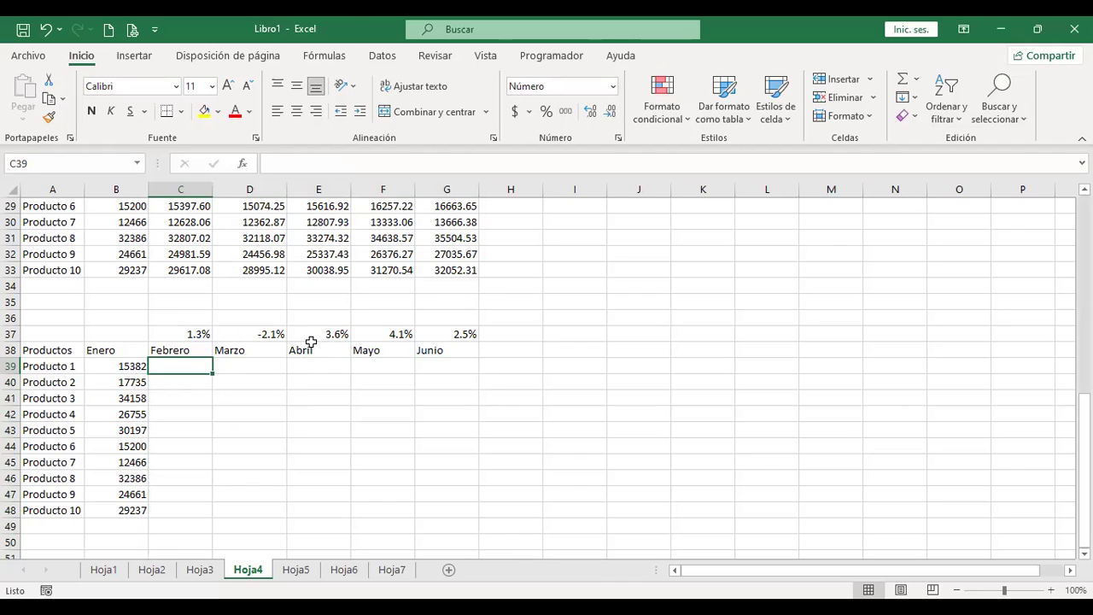
- Copy the formula text =+B24*(1+C$22) from C24 and paste it unchanged into C39
scroll(307, 290, up, 2)
click(195, 222)
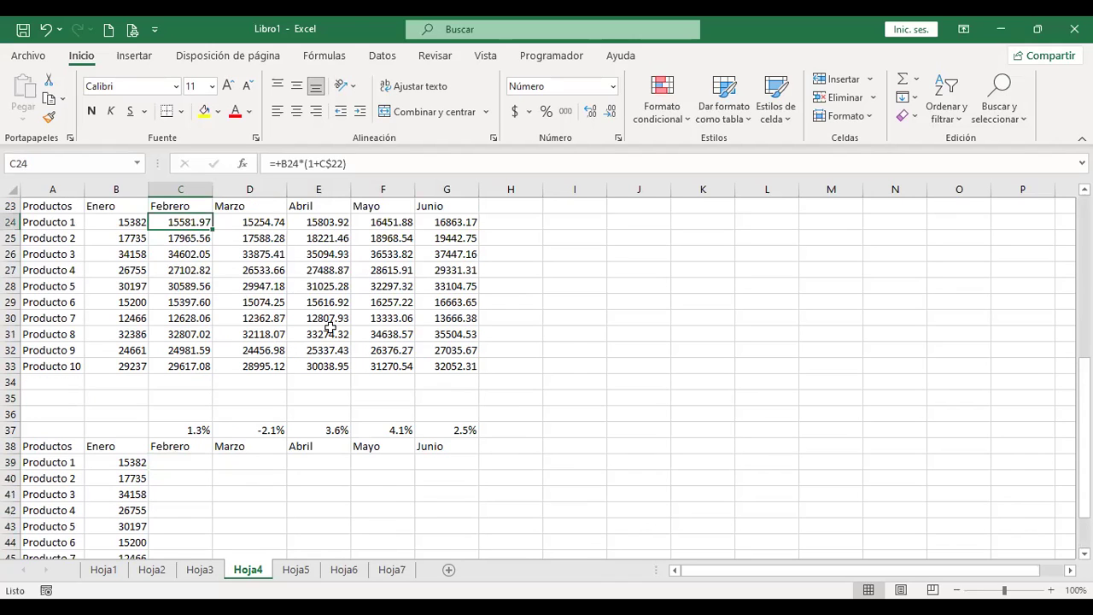
click(396, 163)
key(shift+Home)
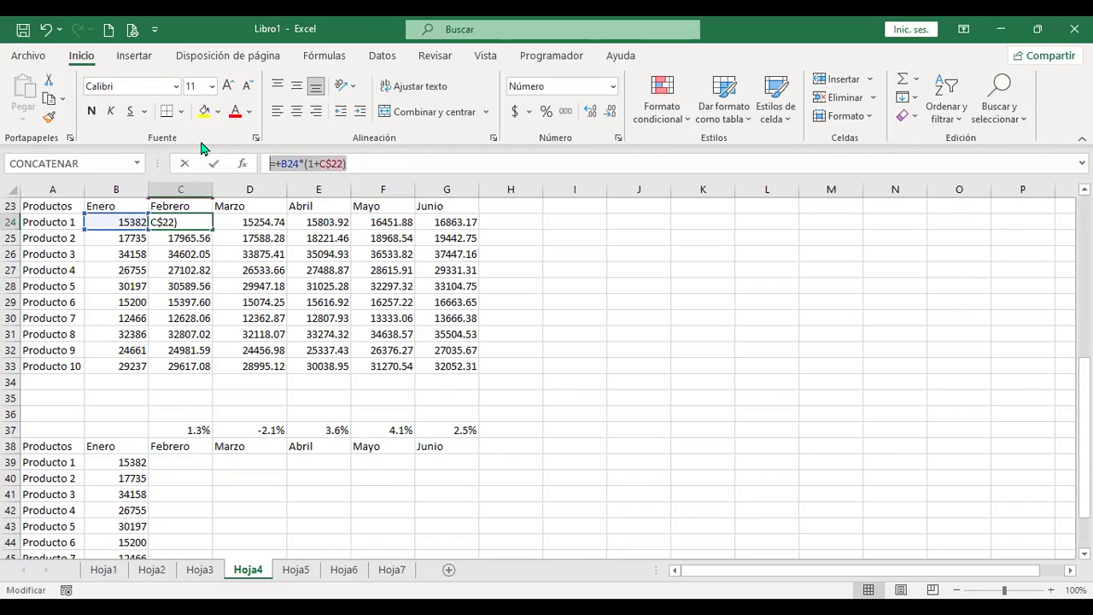
key(Return)
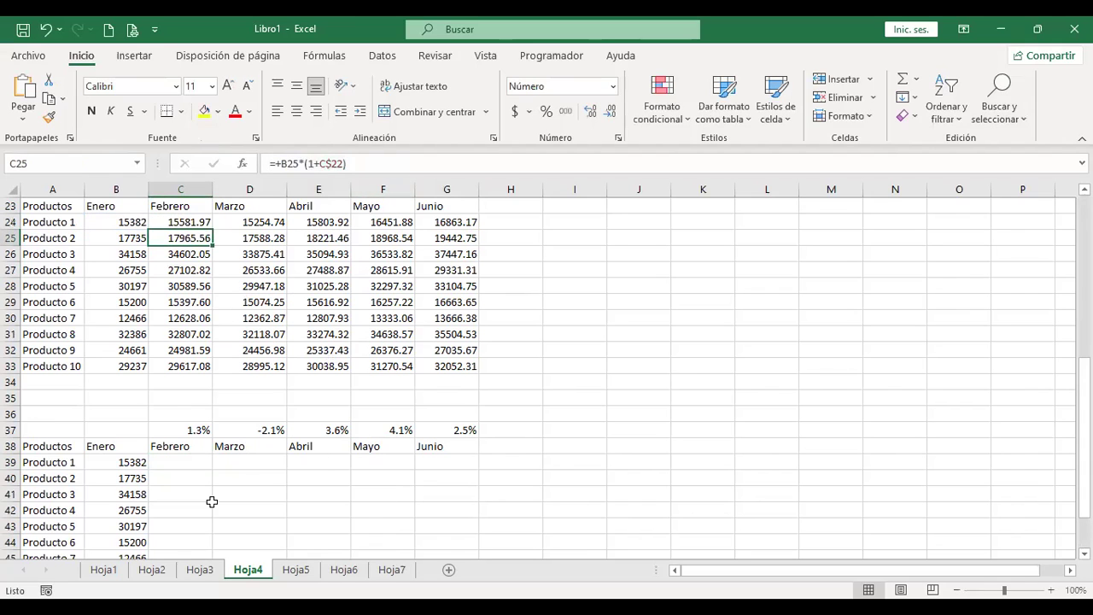
click(190, 461)
key(ctrl+v)
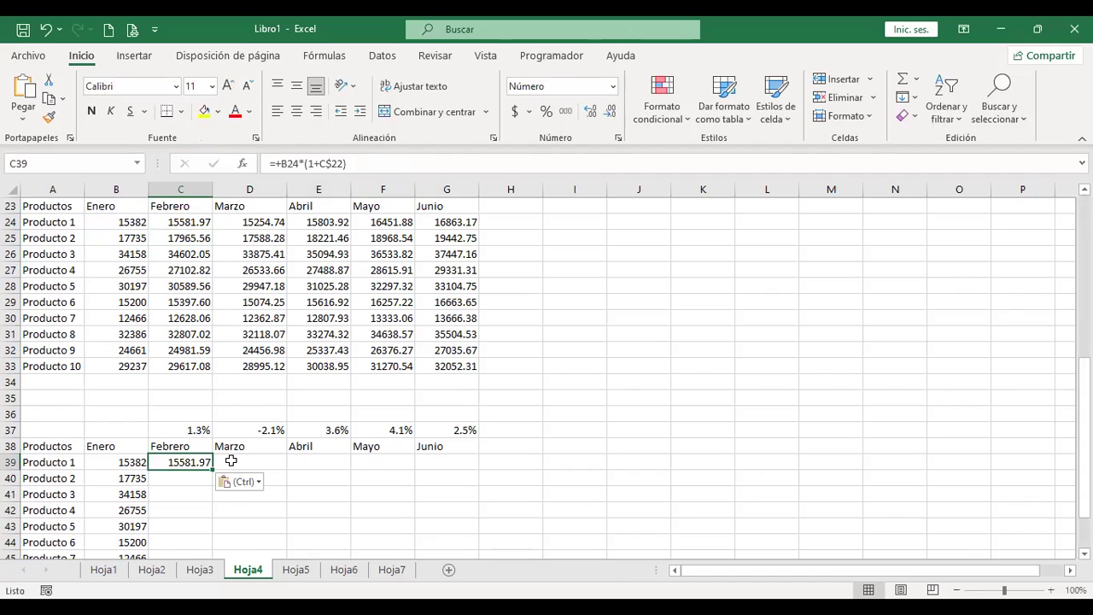
- Edit the Febrero formula of Producto 1 in C39 to read =+B39*(1-C$22)
key(F2)
scroll(300, 438, down, 1)
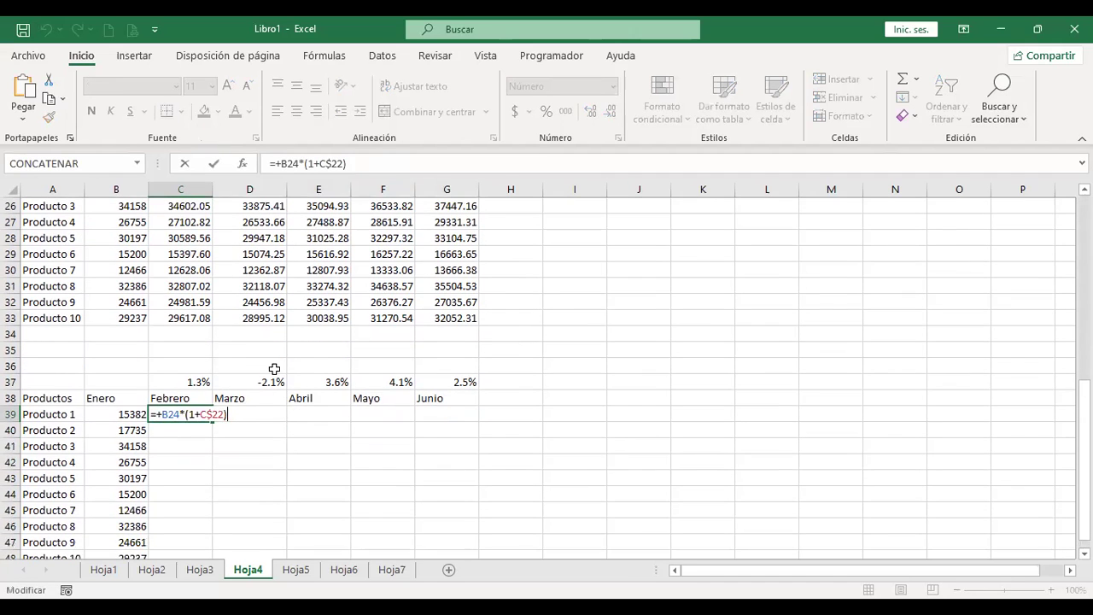
double_click(171, 414)
text(B2)
key(BackSpace)
key(BackSpace)
click(126, 415)
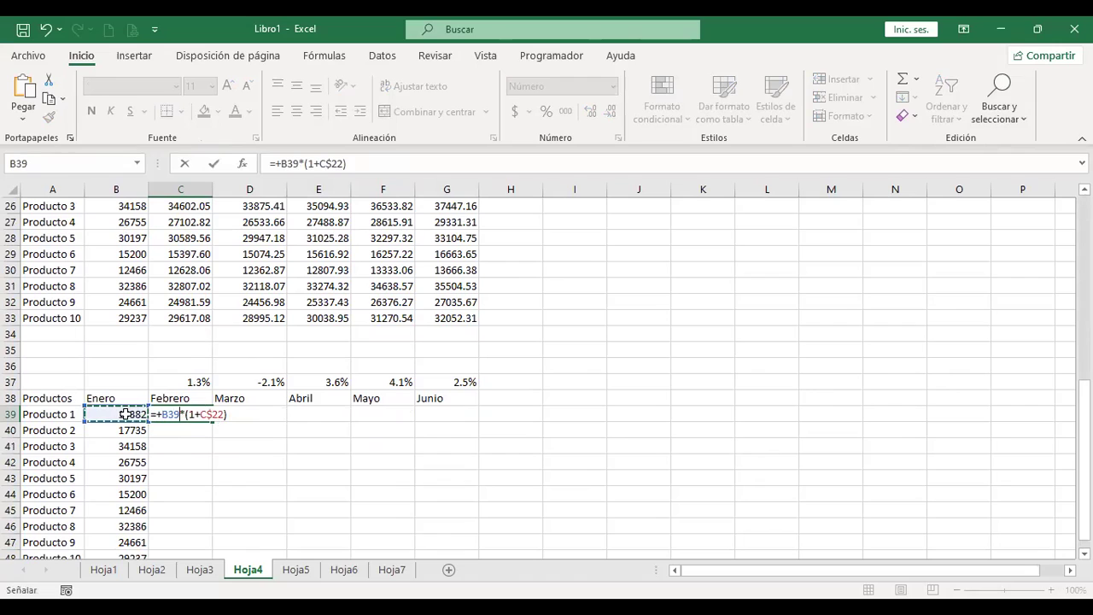
key(F2)
key(BackSpace)
text(-)
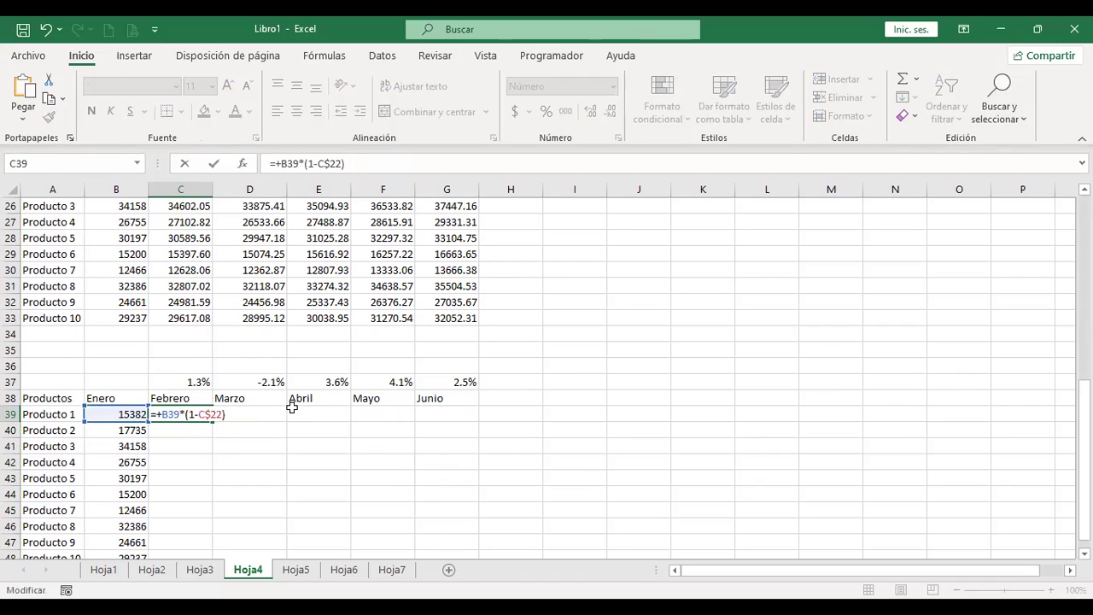
key(Return)
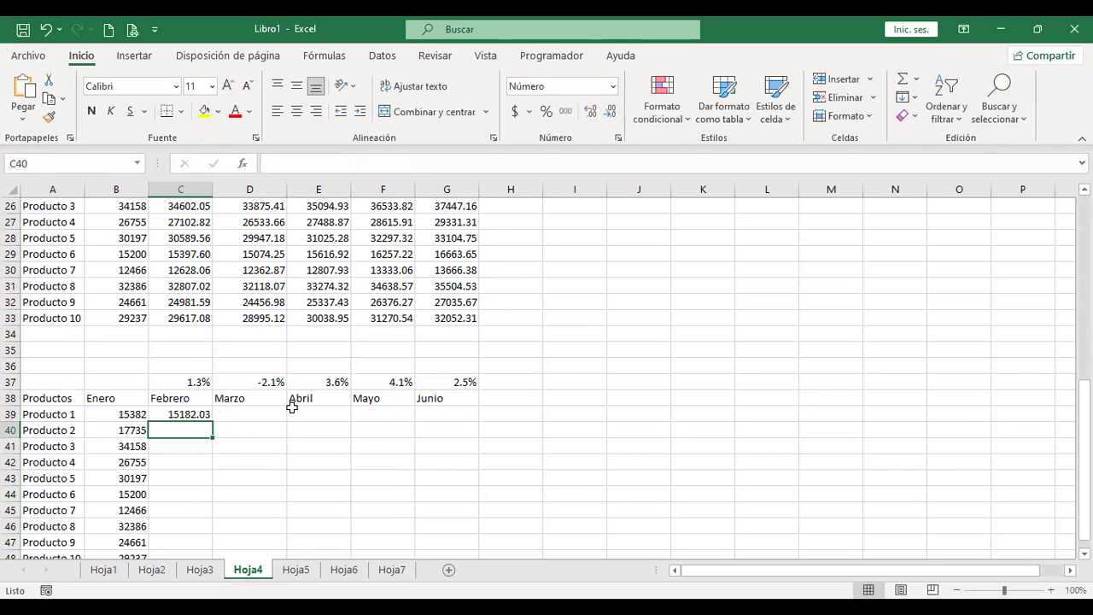
- Fill the C39 formula down the Febrero column to Producto 10 in C48
scroll(282, 411, down, 1)
scroll(282, 411, down, 2)
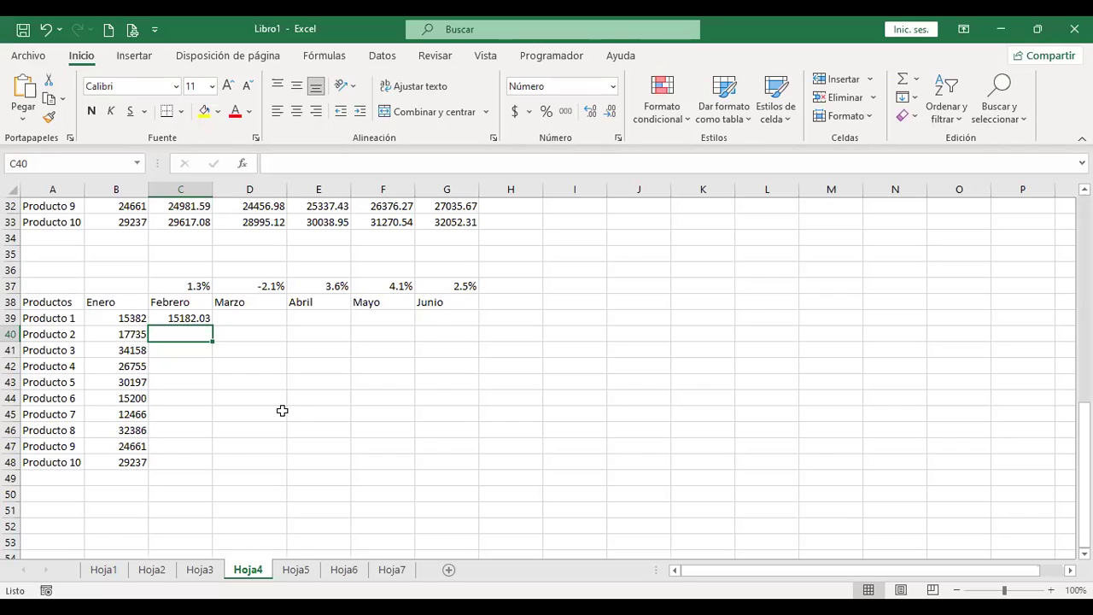
click(196, 316)
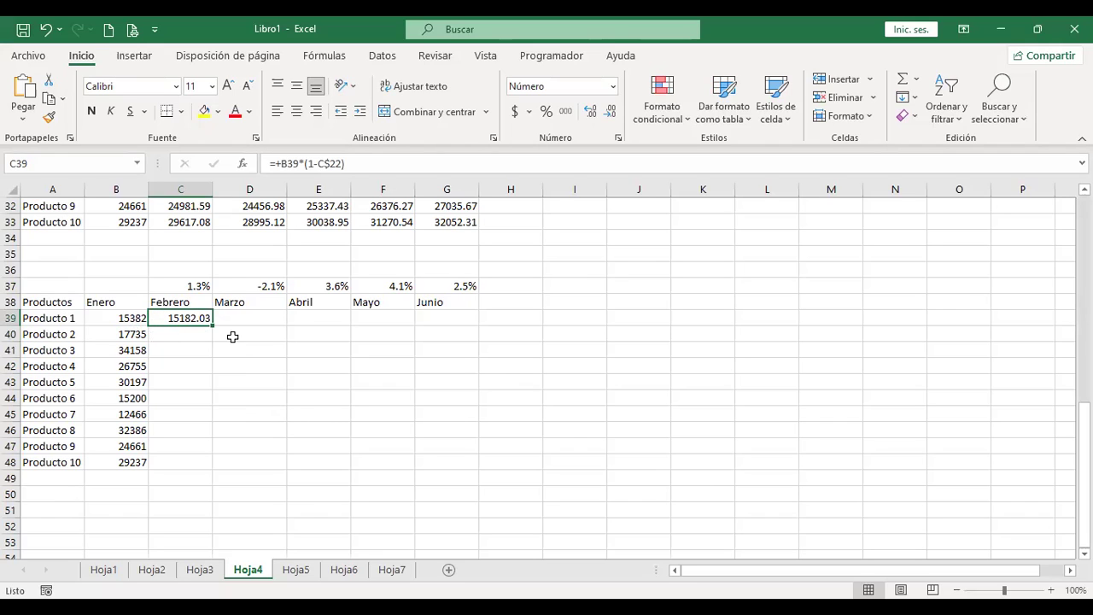
drag(212, 326, 207, 468)
- Examine which cells the C39 formula refers to and compare its percentage reference with the percentage in C37
click(186, 318)
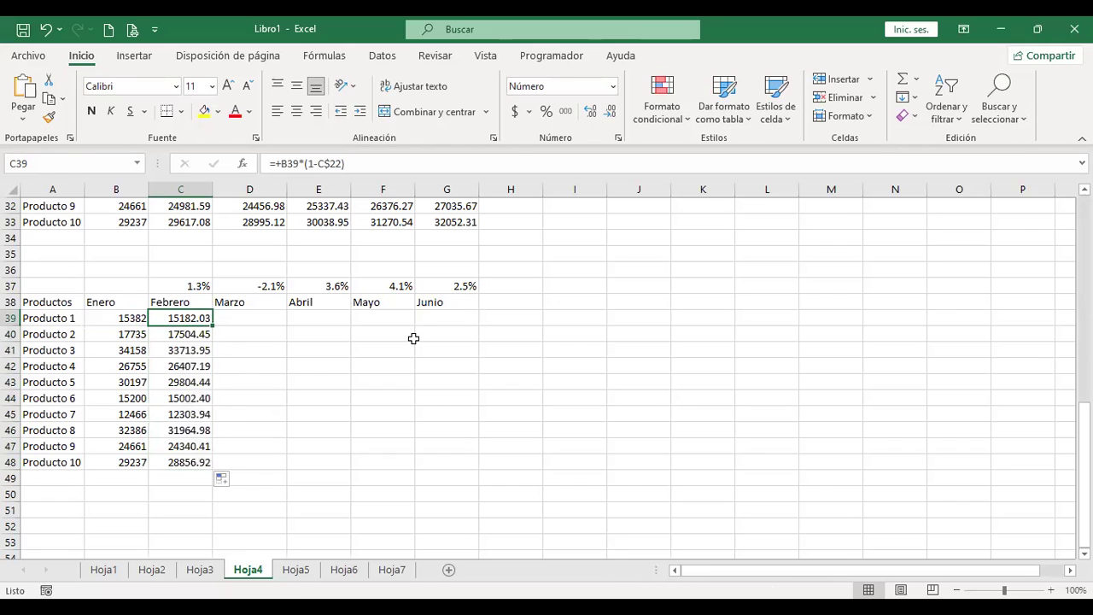
key(F2)
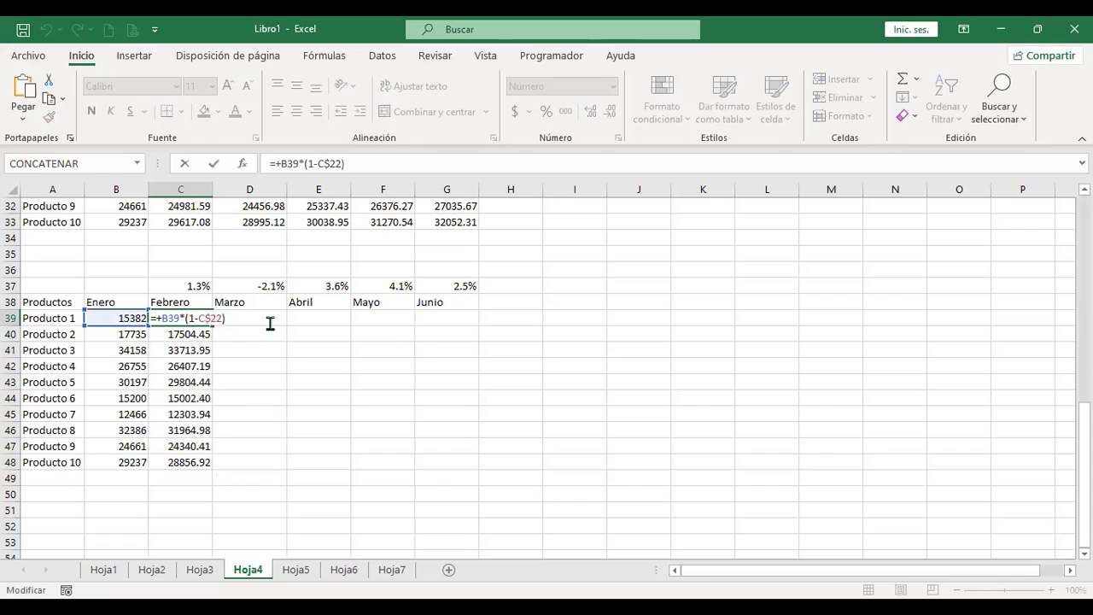
key(Return)
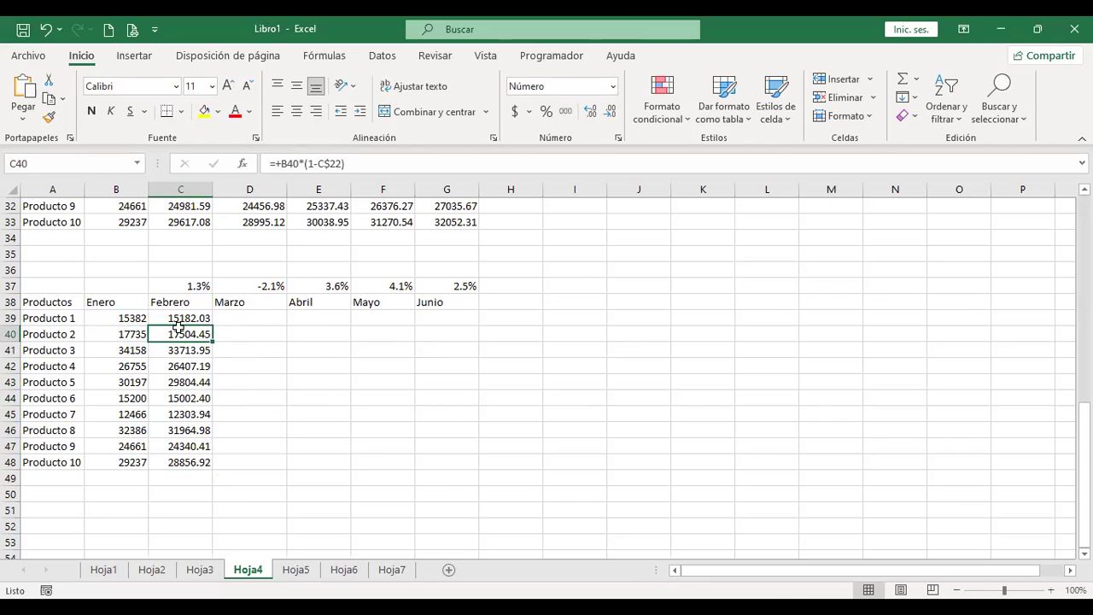
click(182, 317)
key(F2)
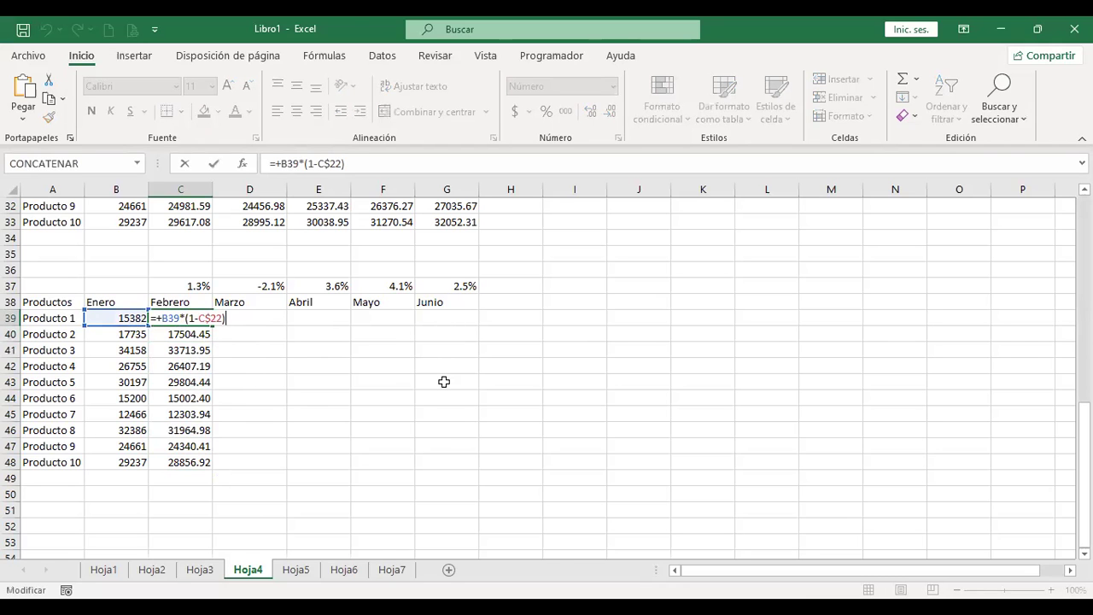
key(Return)
scroll(340, 384, up, 4)
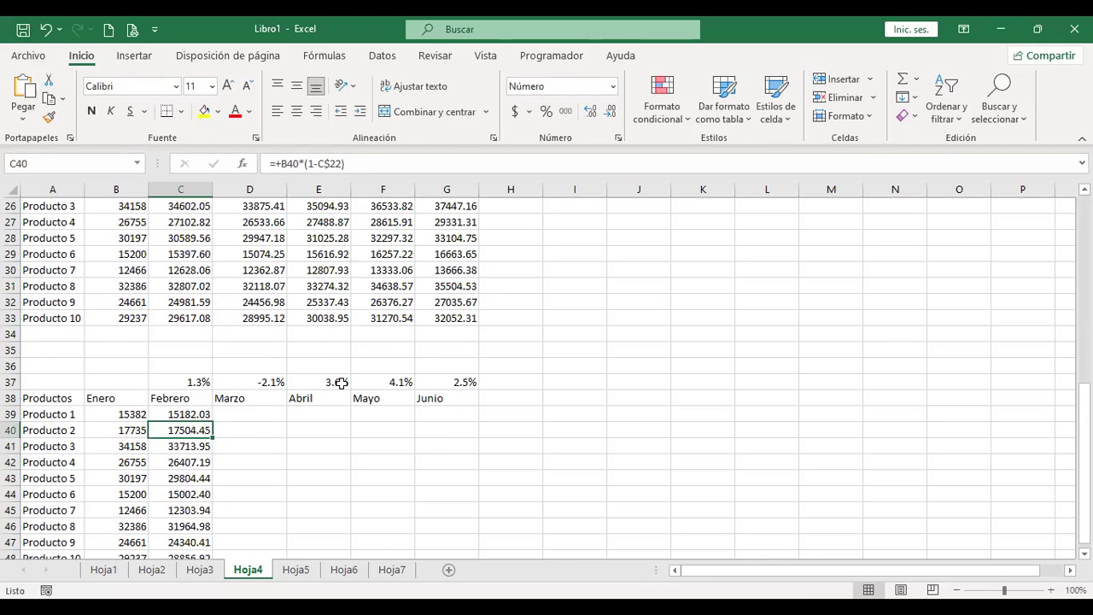
scroll(195, 282, down, 3)
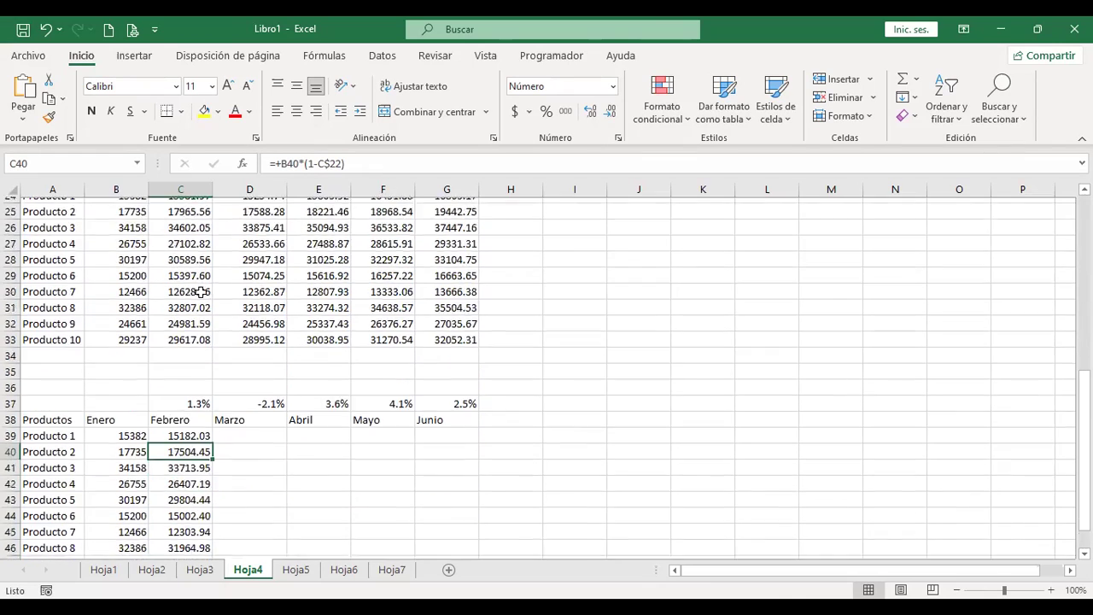
click(195, 331)
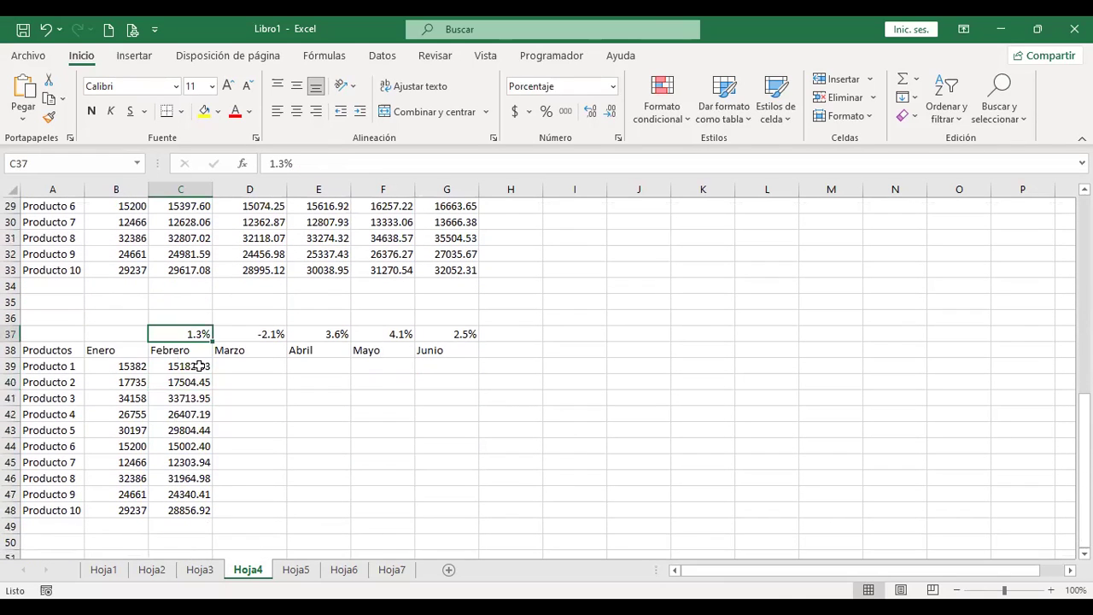
click(195, 365)
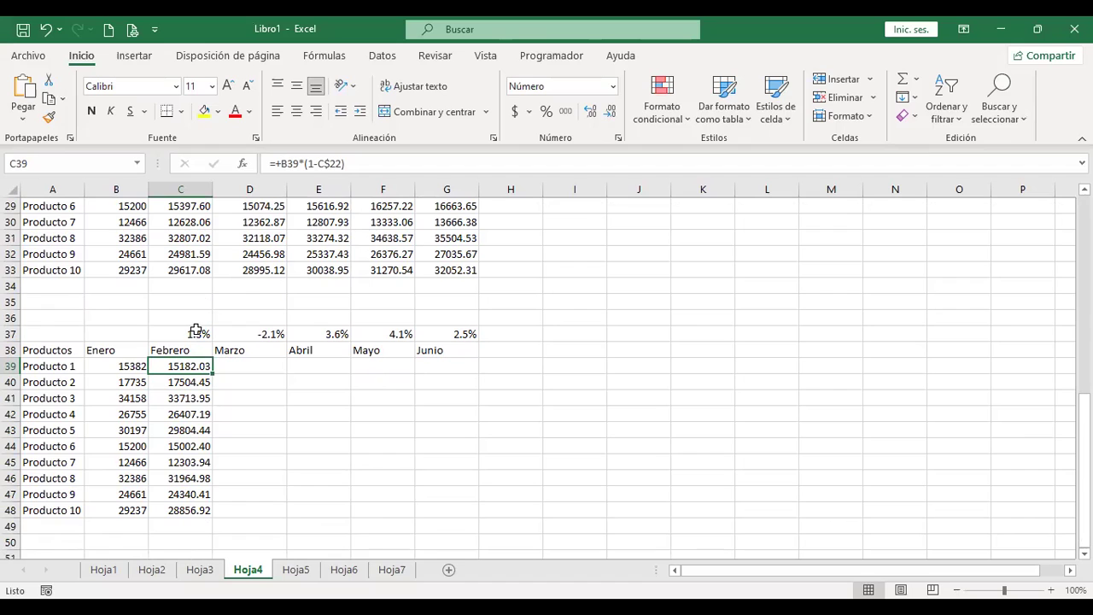
- Replace the percentage reference in the C39 formula with C$37, making it =+B39*(1-C$37)
key(F2)
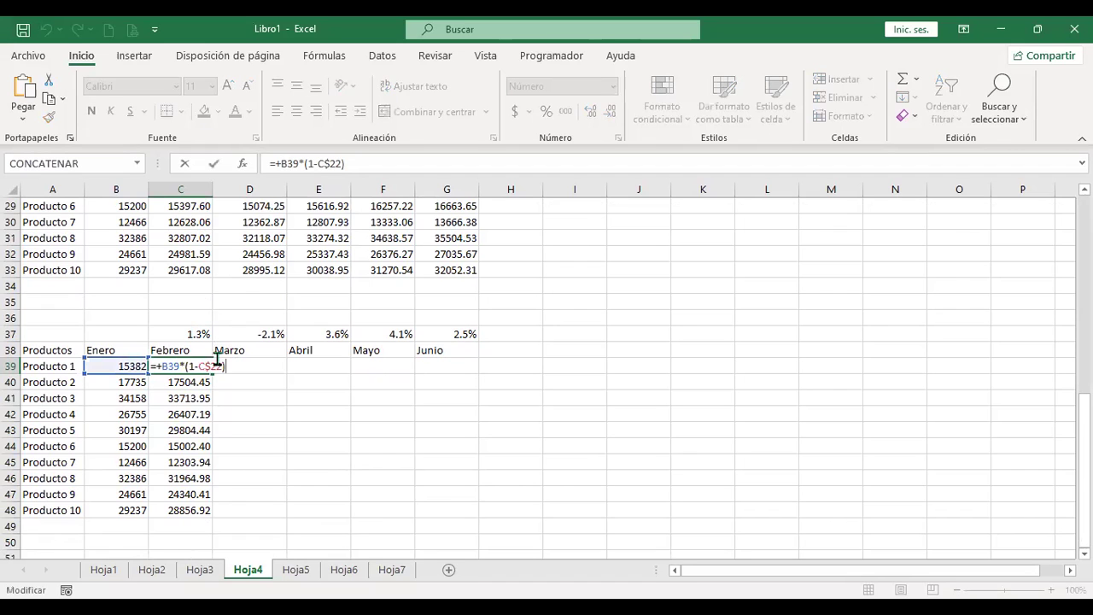
key(BackSpace)
key(BackSpace)
key(BackSpace)
key(BackSpace)
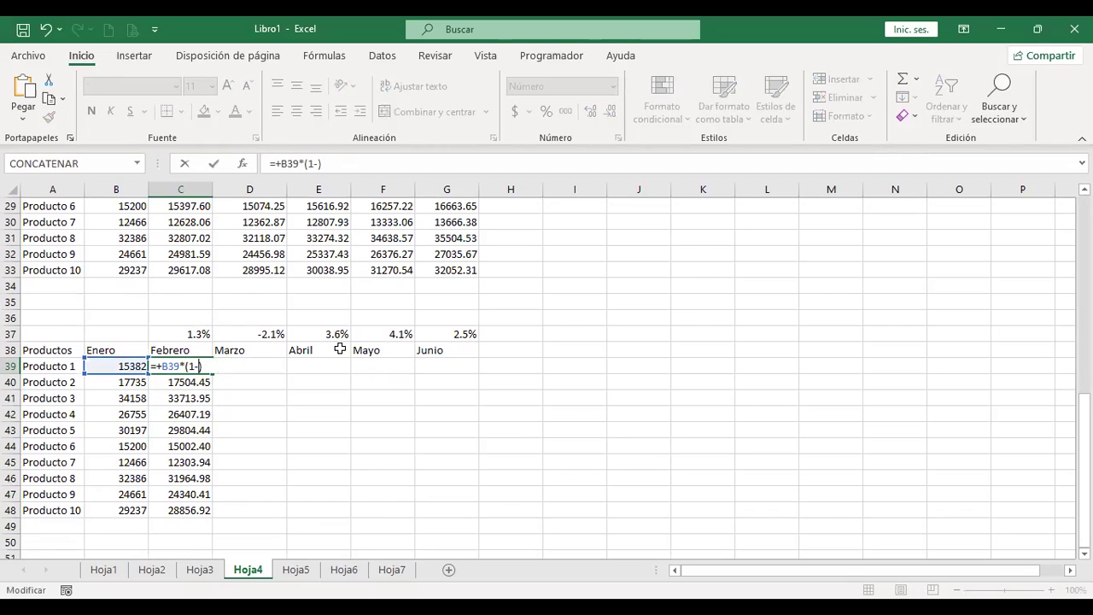
click(195, 333)
key(F4)
key(F4)
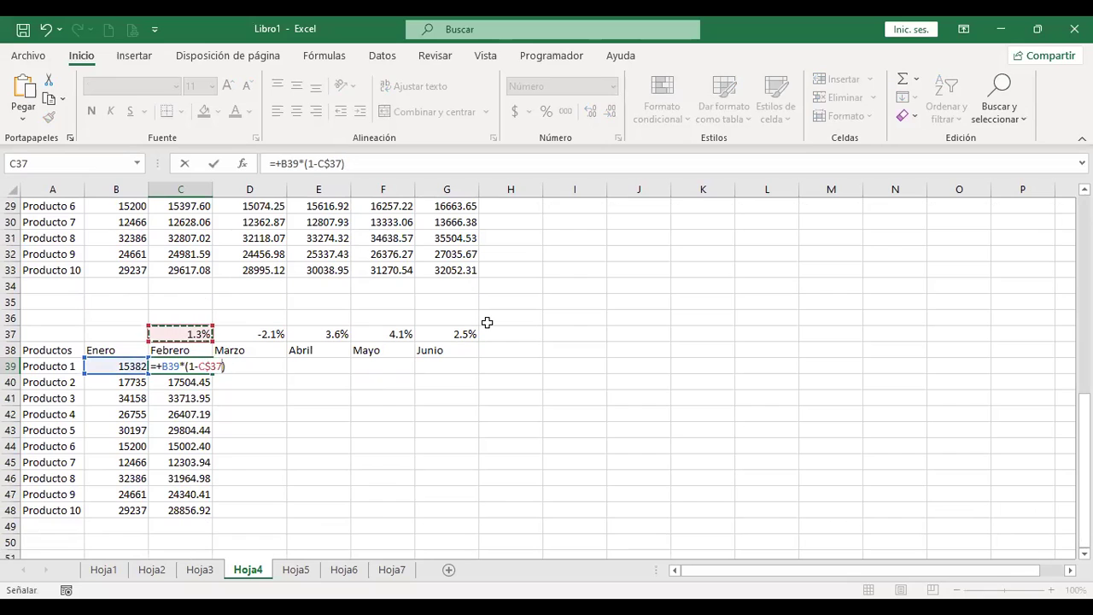
key(ctrl+Return)
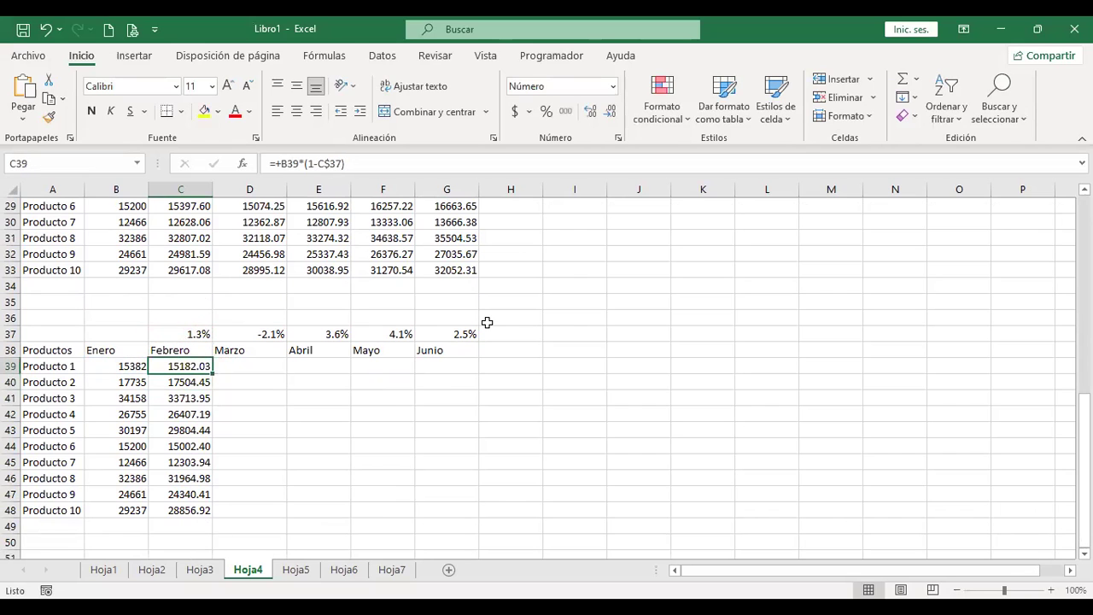
- Fill the C39 formula down to row 48 and across to the Junio column, covering C39:G48
drag(215, 371, 214, 518)
scroll(325, 452, down, 2)
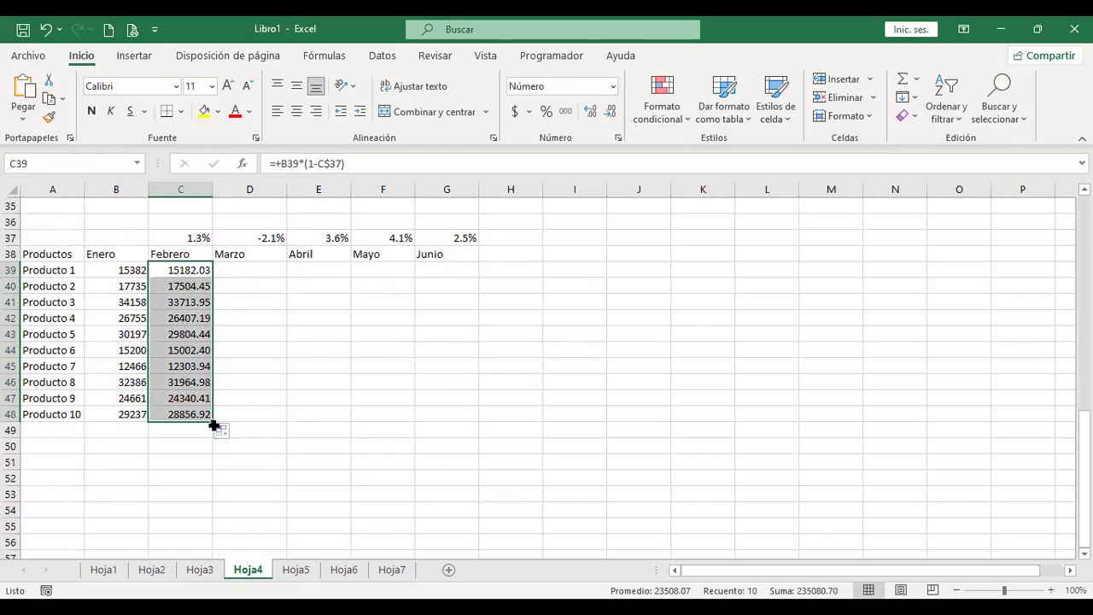
drag(214, 424, 496, 411)
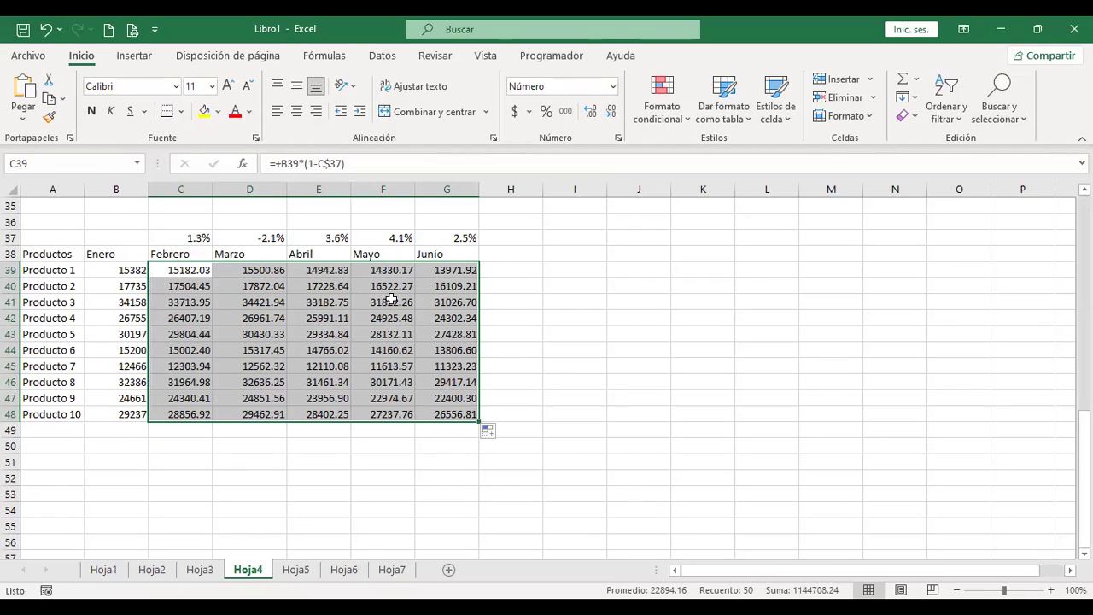
- Add a new sheet after Hoja7 and set the font size of all its cells to 14
click(394, 572)
click(449, 571)
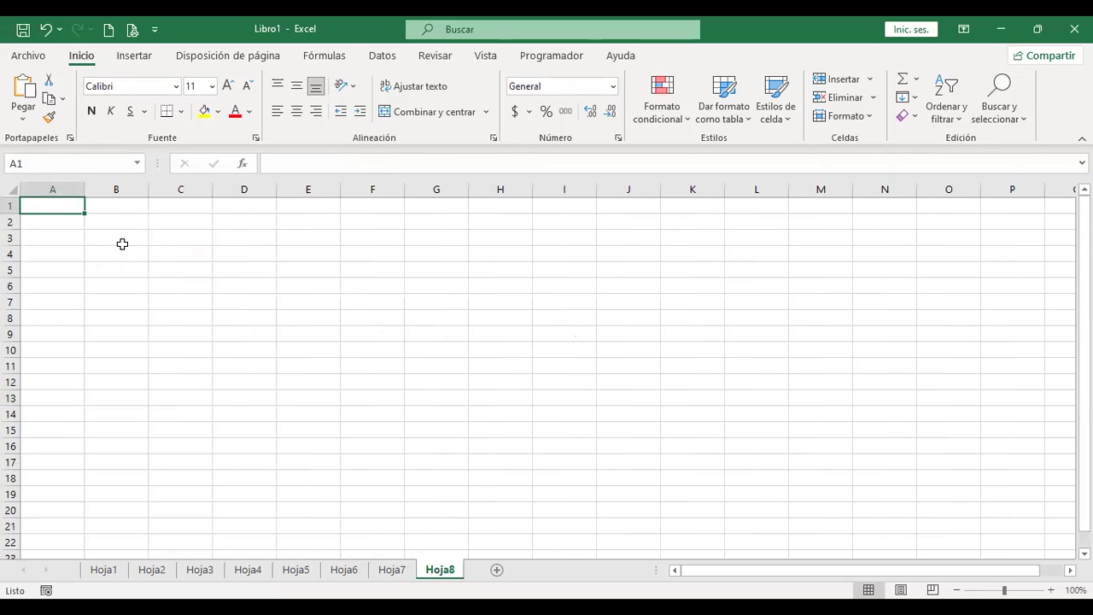
click(12, 188)
click(228, 86)
click(228, 86)
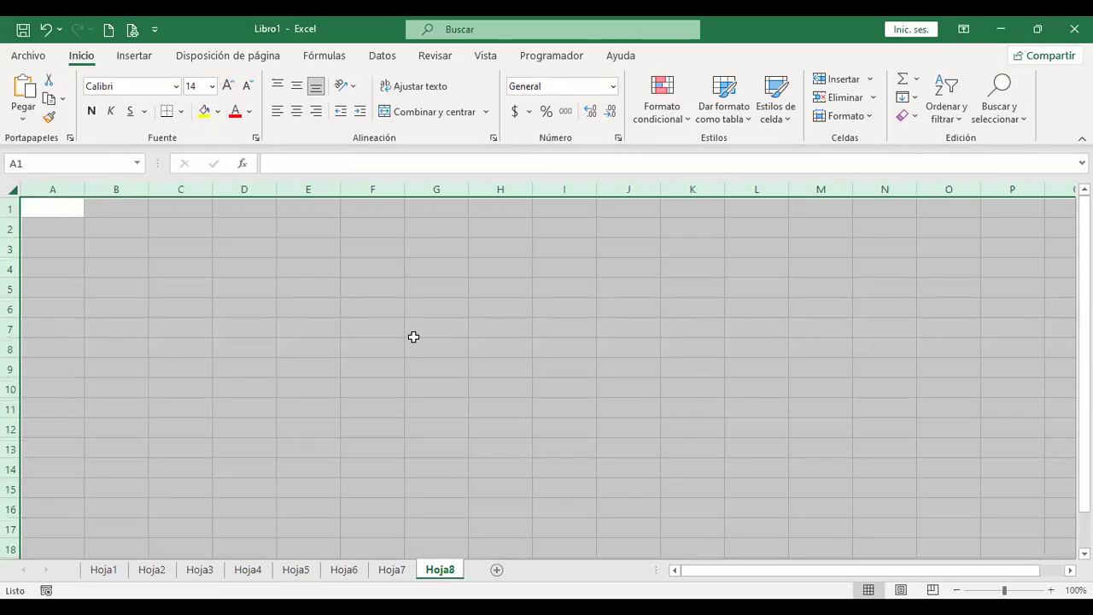
ctrl+scroll(413, 336, up, 2)
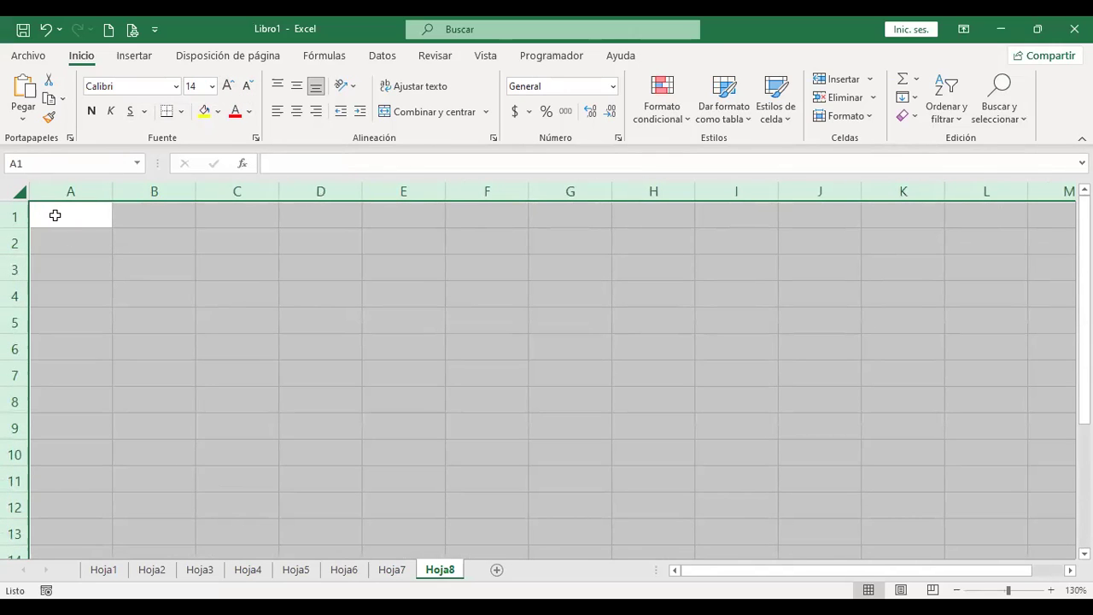
- Enter the heading PESO A TRANSPORTAR (KILOS) in A1, with (KILOS) on a second line within the cell
click(56, 214)
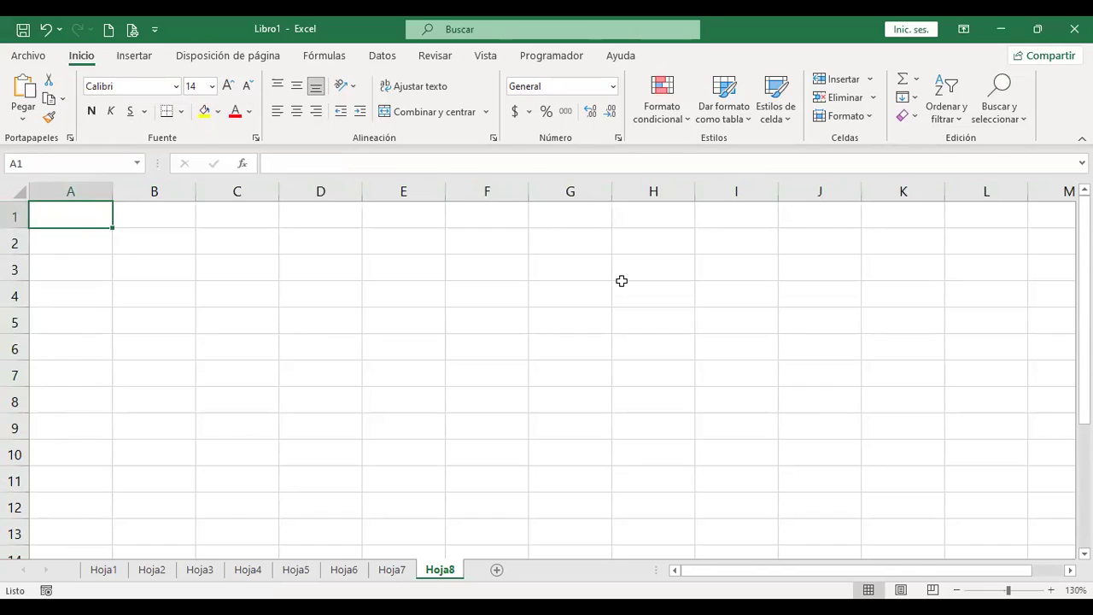
text(pes)
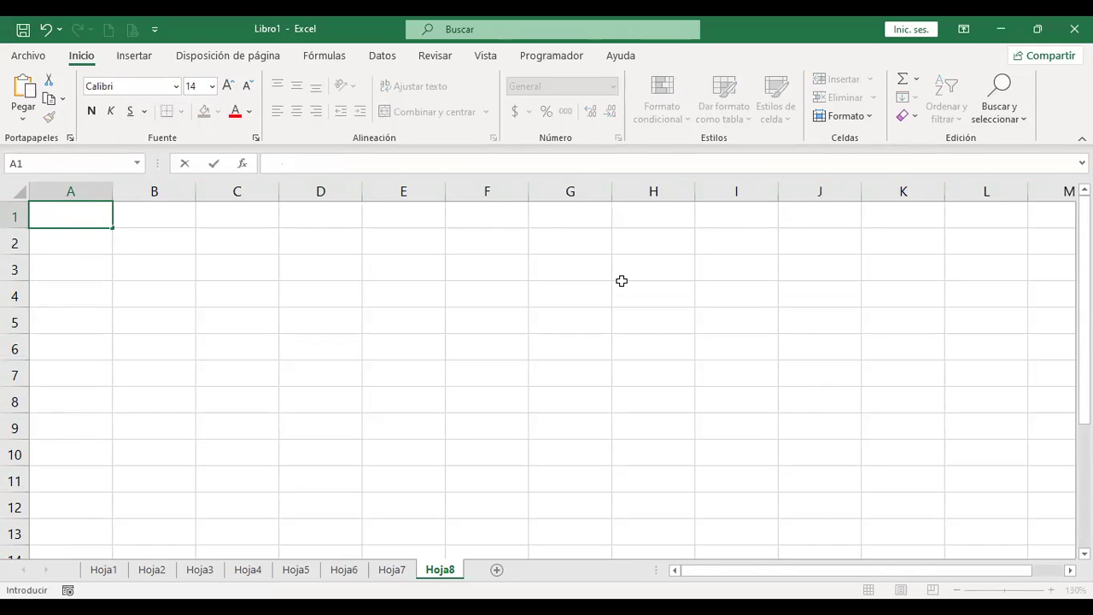
text(PESO A TRA)
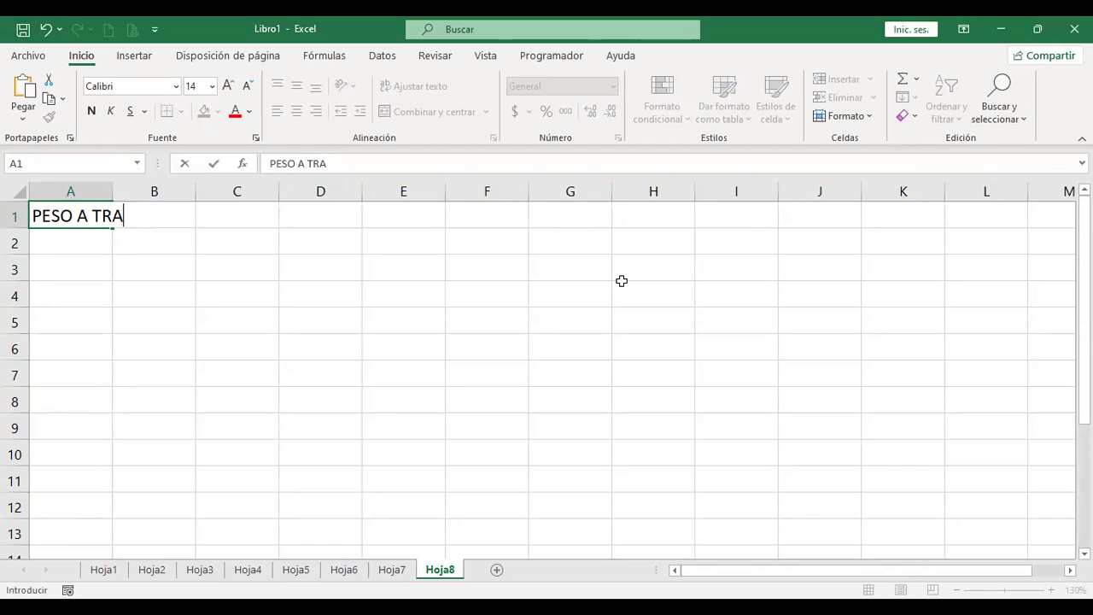
text(NSPORTAR)
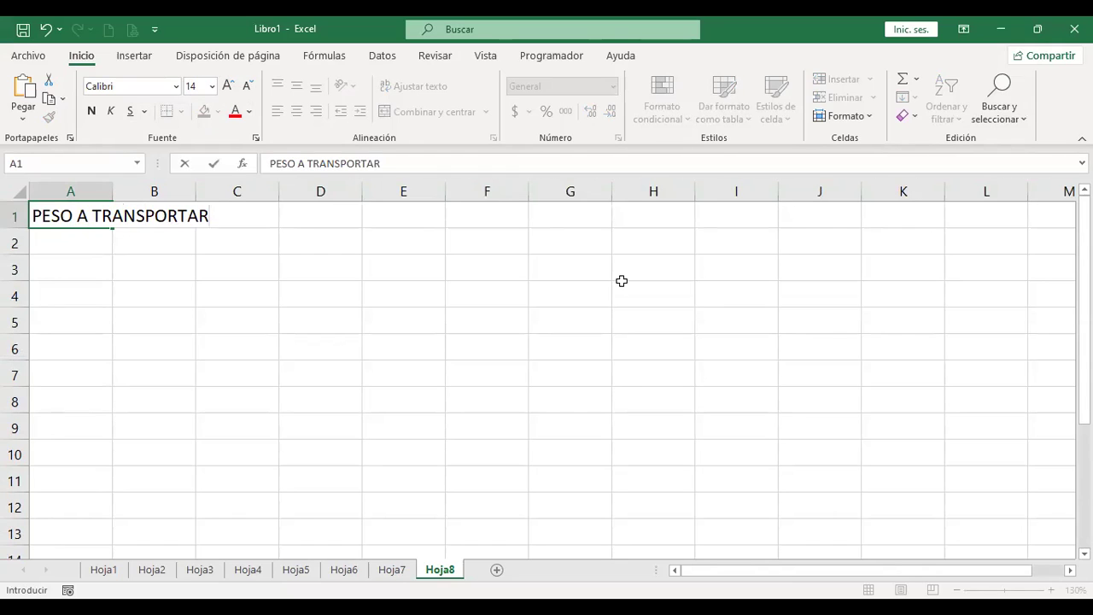
key(alt+Return)
text((KILOS)
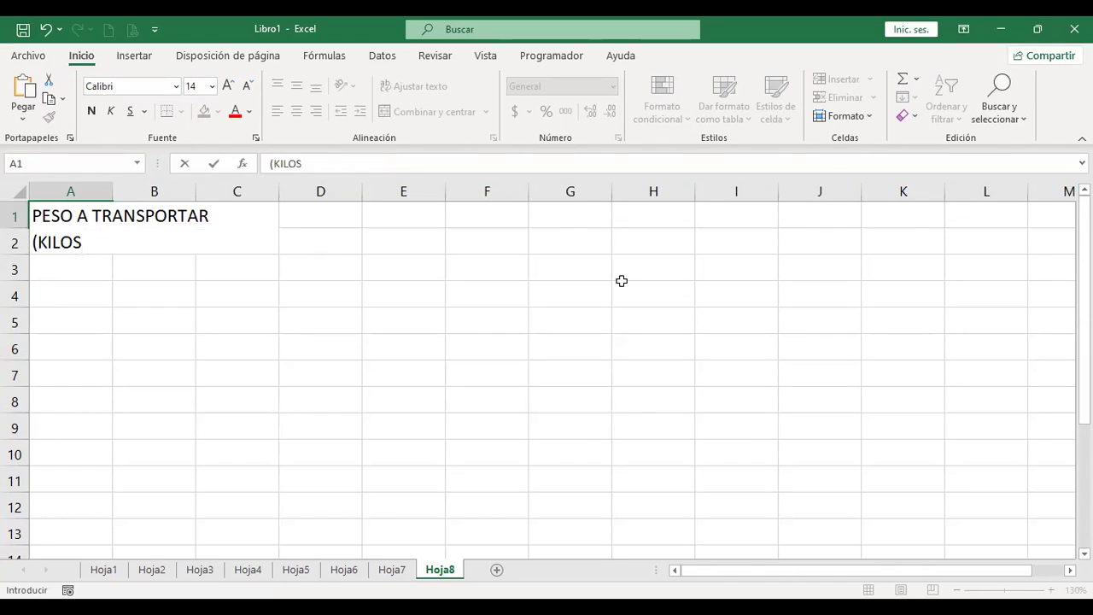
key(Return)
key(Up)
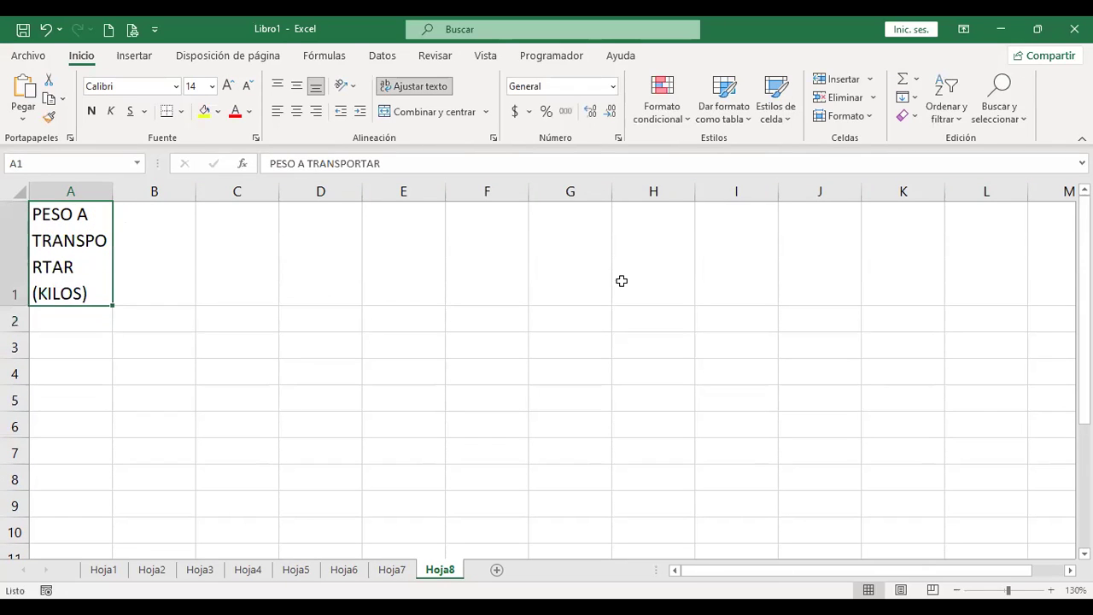
- Fit column A's width and row 1's height to the two-line heading and centre the heading in its cell
drag(111, 189, 217, 193)
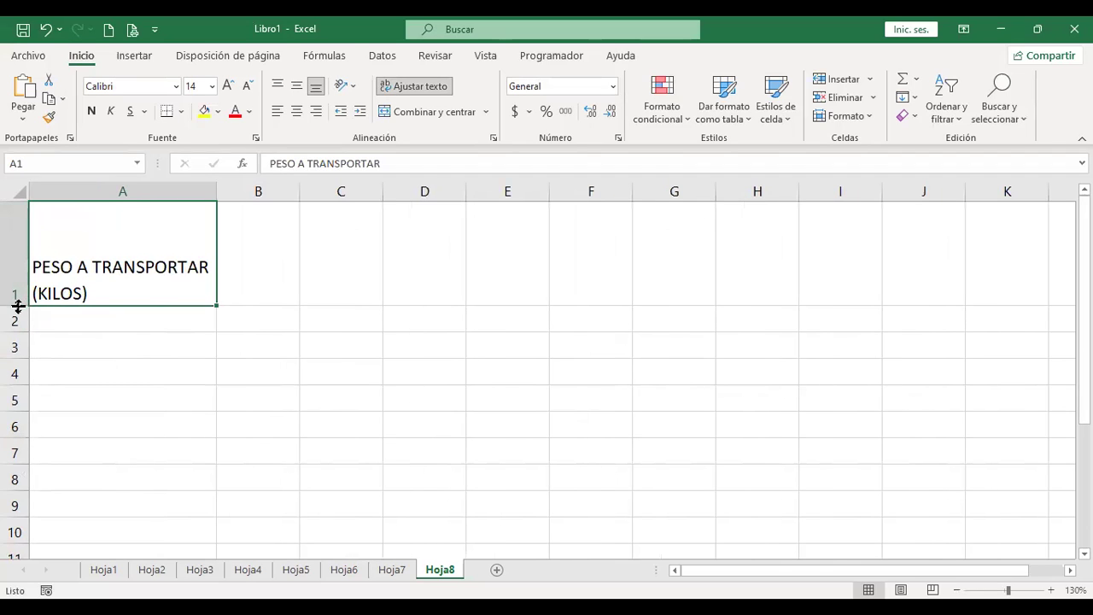
drag(22, 304, 21, 279)
click(296, 116)
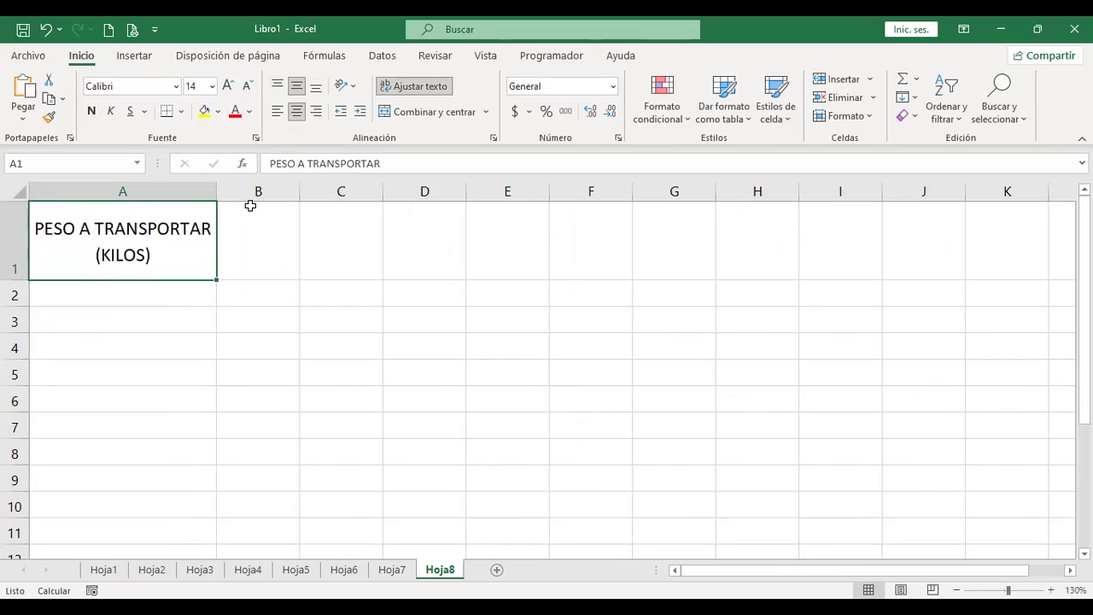
- Copy the A1 heading to B1 and widen column B so the heading fits on two lines
click(226, 234)
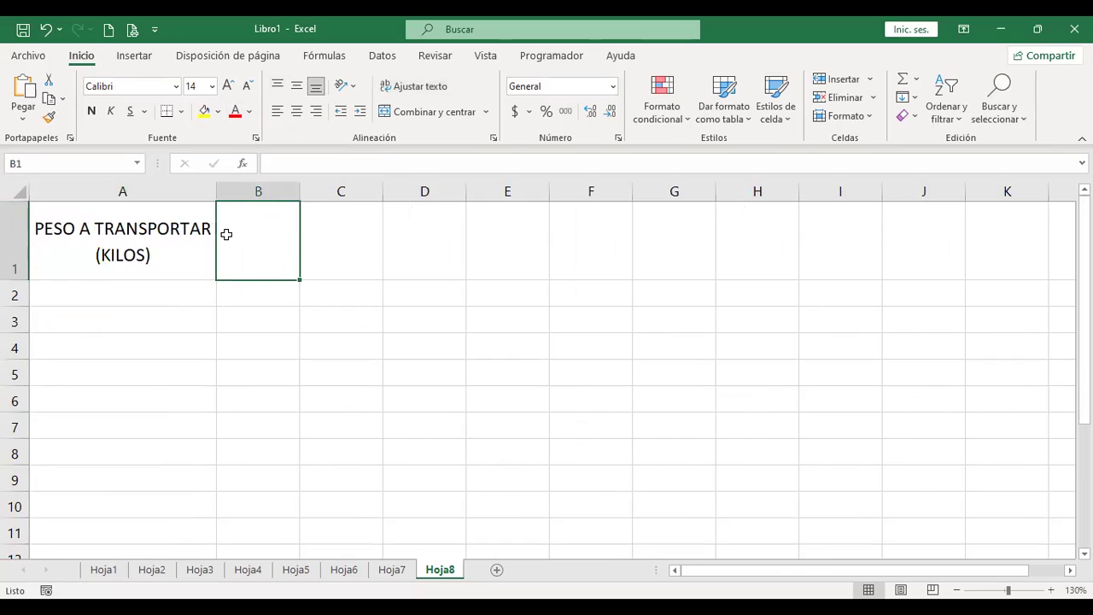
click(172, 233)
key(ctrl+c)
key(Right)
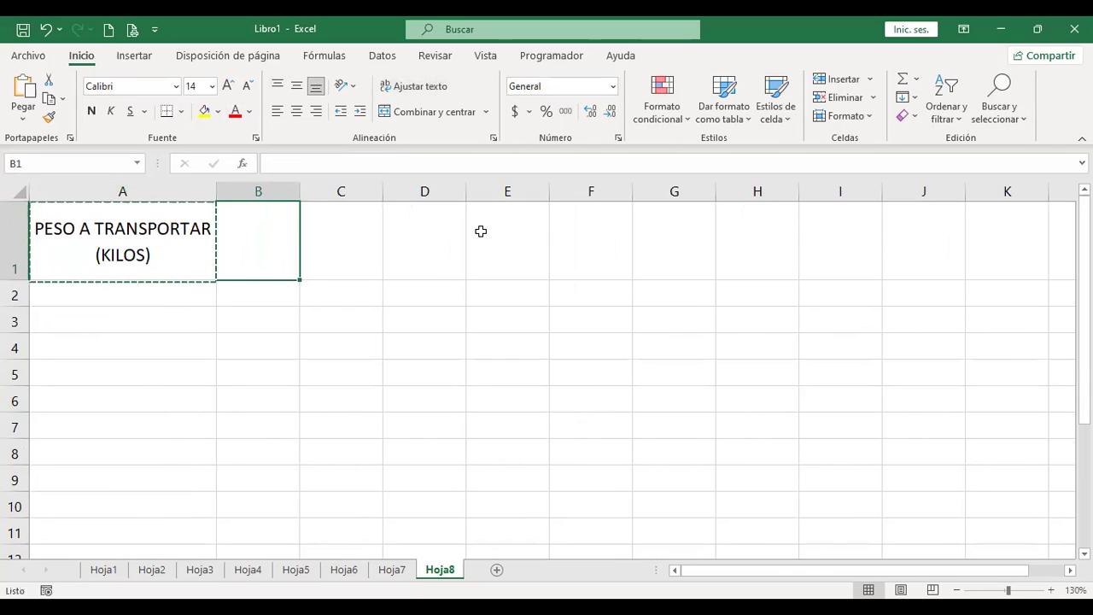
key(ctrl+v)
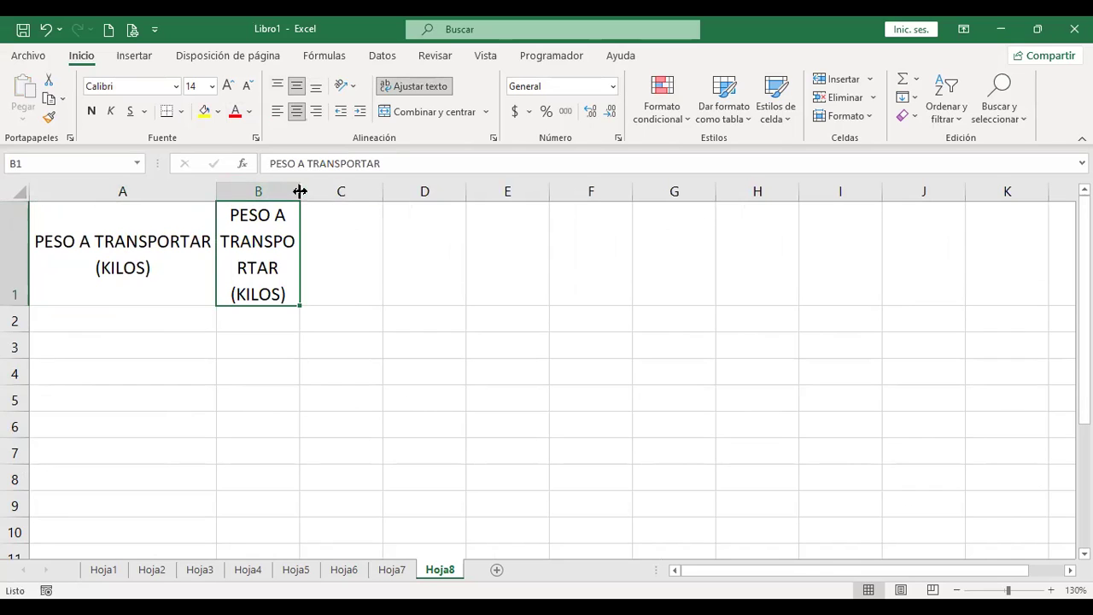
drag(402, 201, 401, 201)
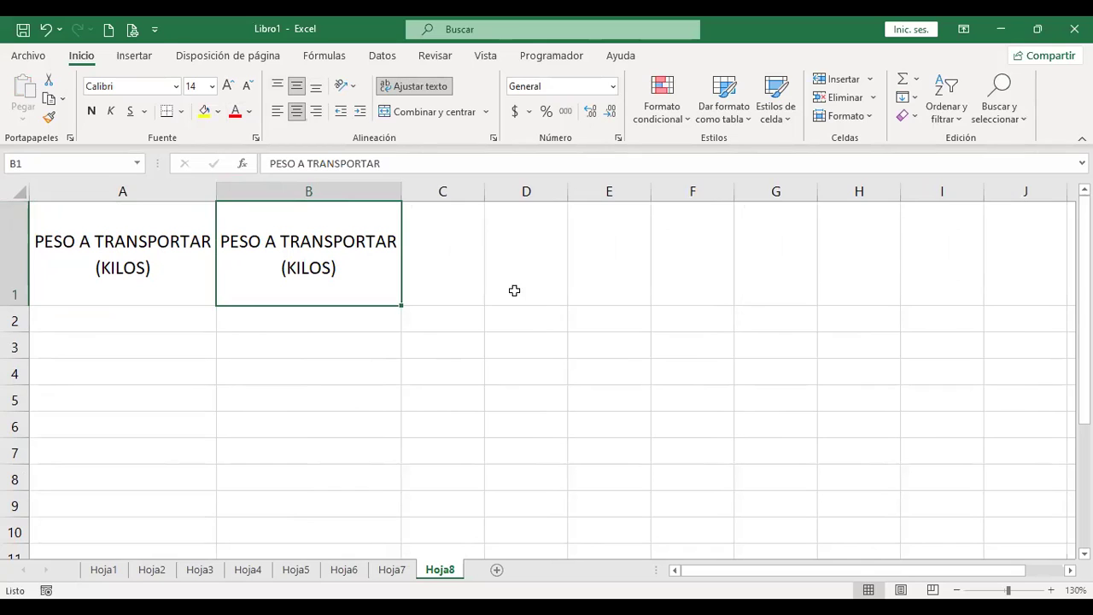
- Replace the first line of the B1 heading with COSTO DEL TRANSPORTE DE 1
double_click(367, 242)
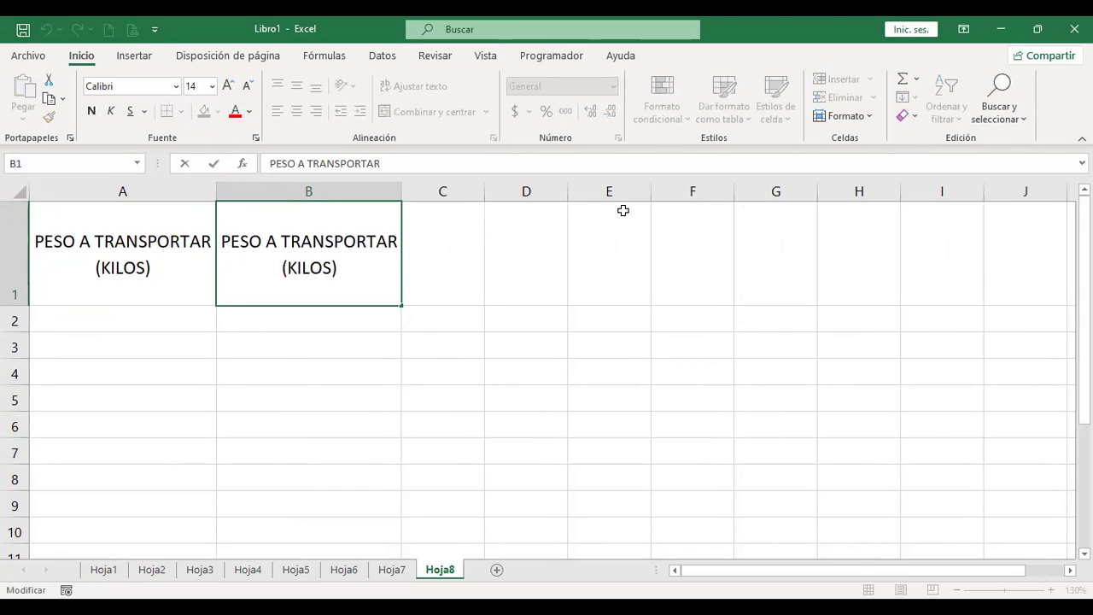
key(ctrl+shift+Left)
key(ctrl+shift+Left)
key(ctrl+shift+Left)
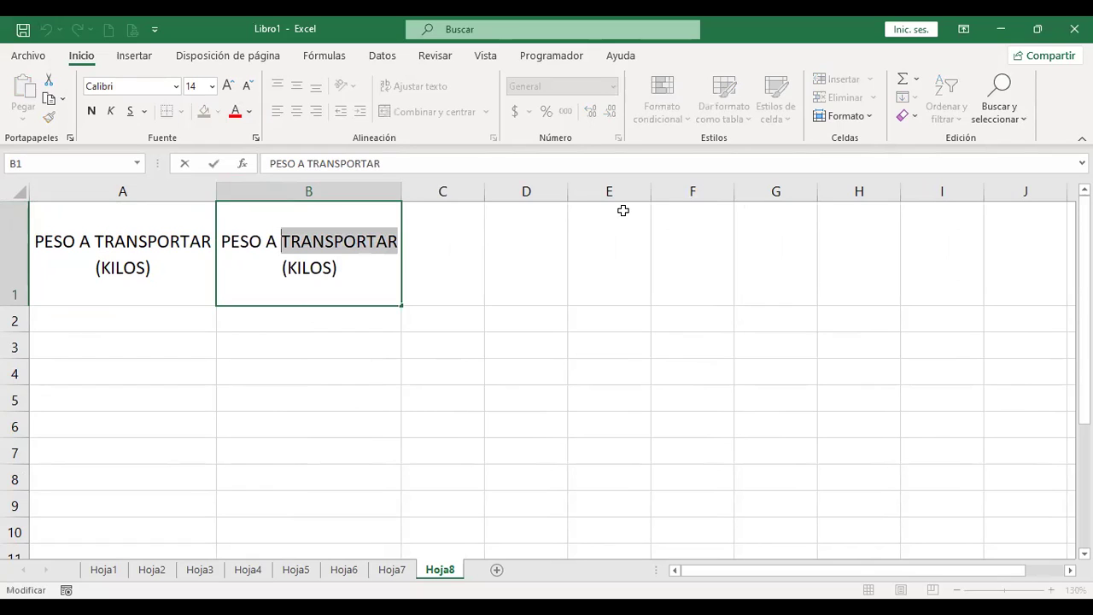
text(COSTO D)
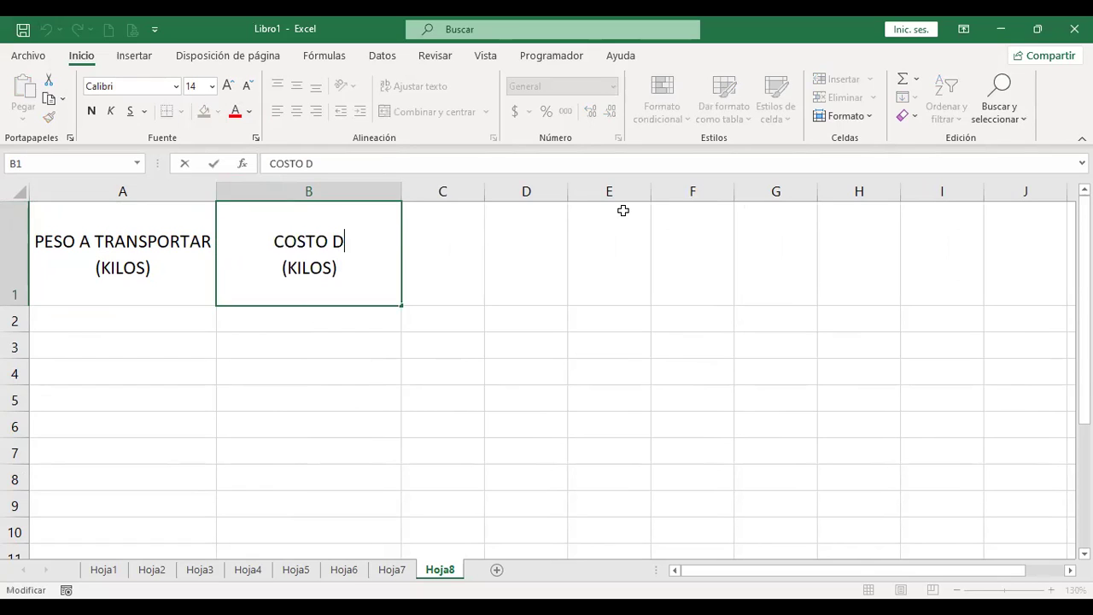
text(EL TRANSPORTE DE )
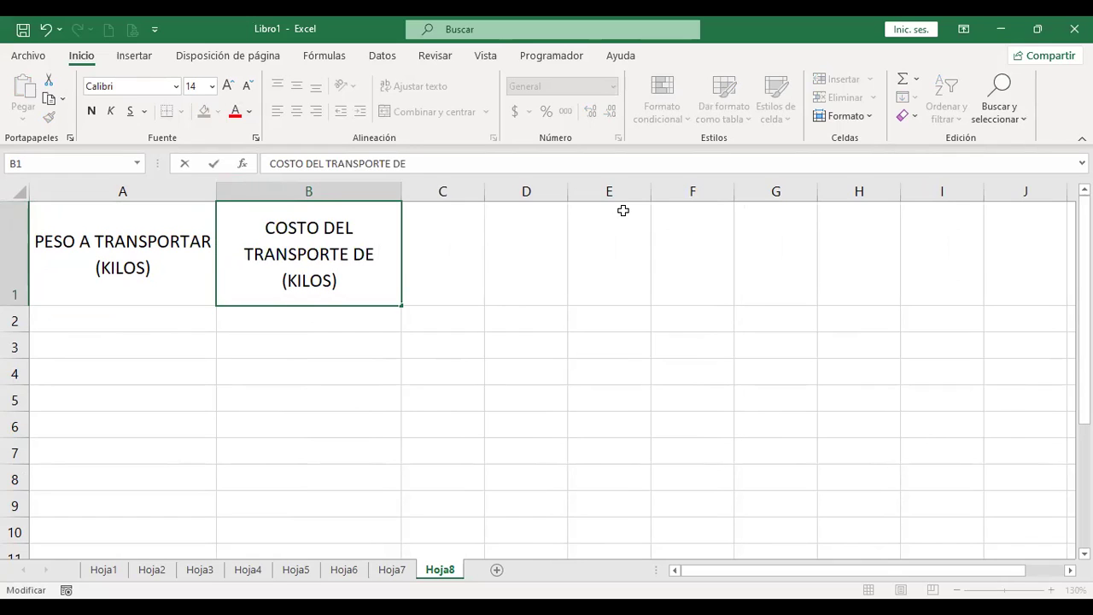
text(1)
- Remove the brackets and line break around KILOS in B1 and shorten the word to KILO
key(Down)
key(BackSpace)
key(Home)
key(Delete)
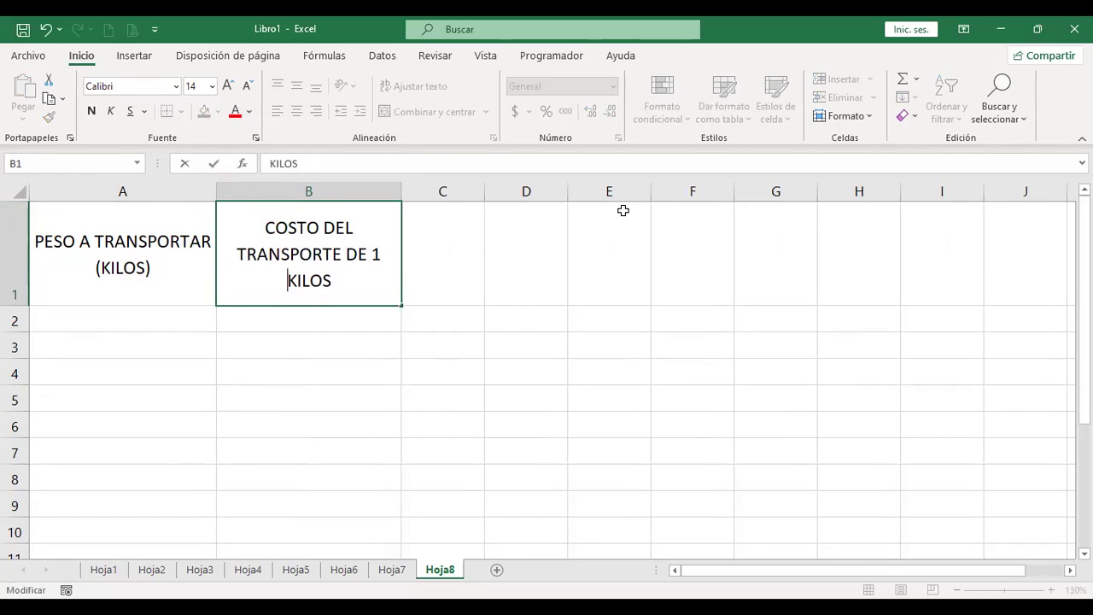
key(BackSpace)
key(Return)
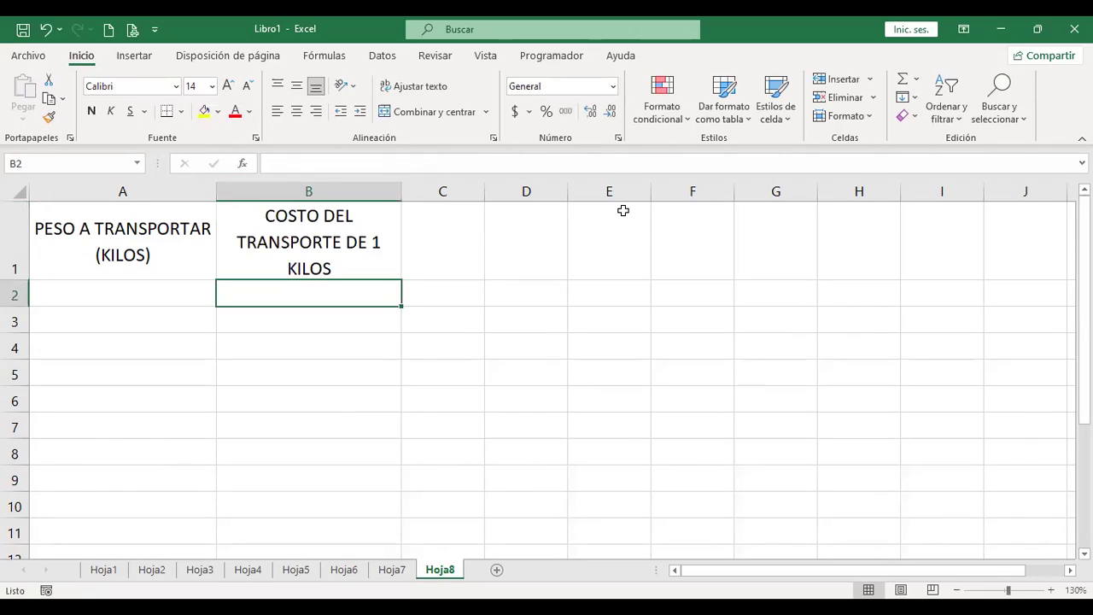
key(Up)
key(F2)
key(Return)
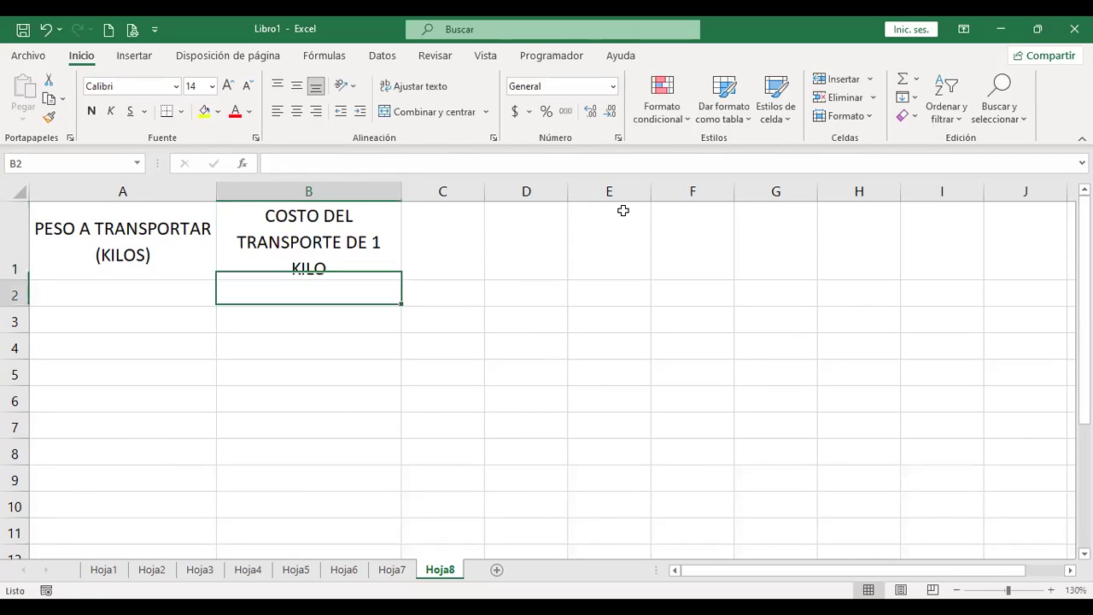
key(Up)
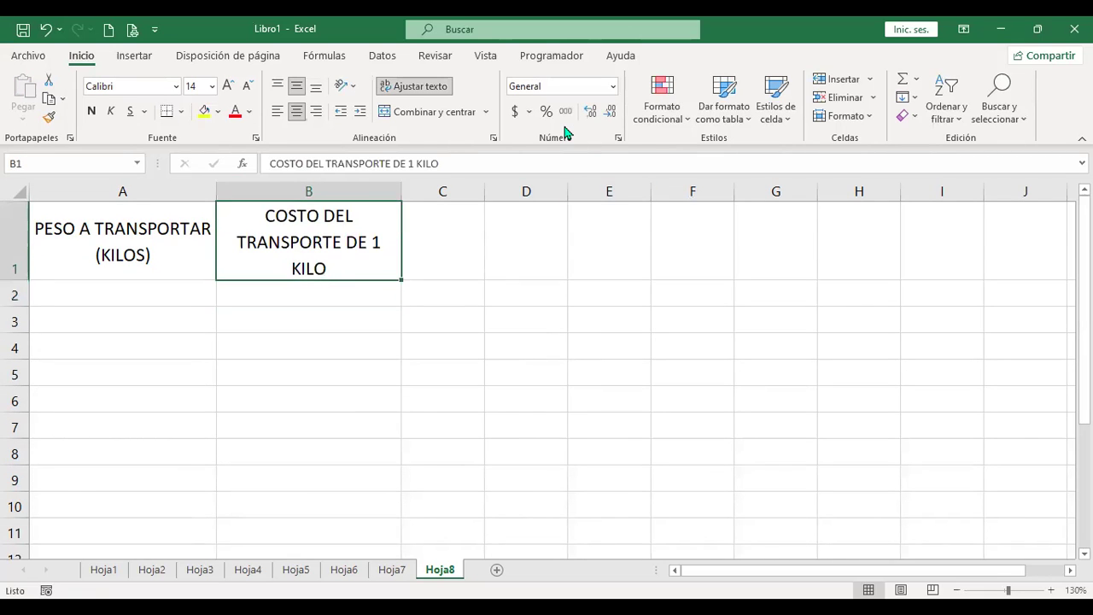
- Enter the weight 128 in A2 and the cost per kilo 1,830 in B2
click(191, 290)
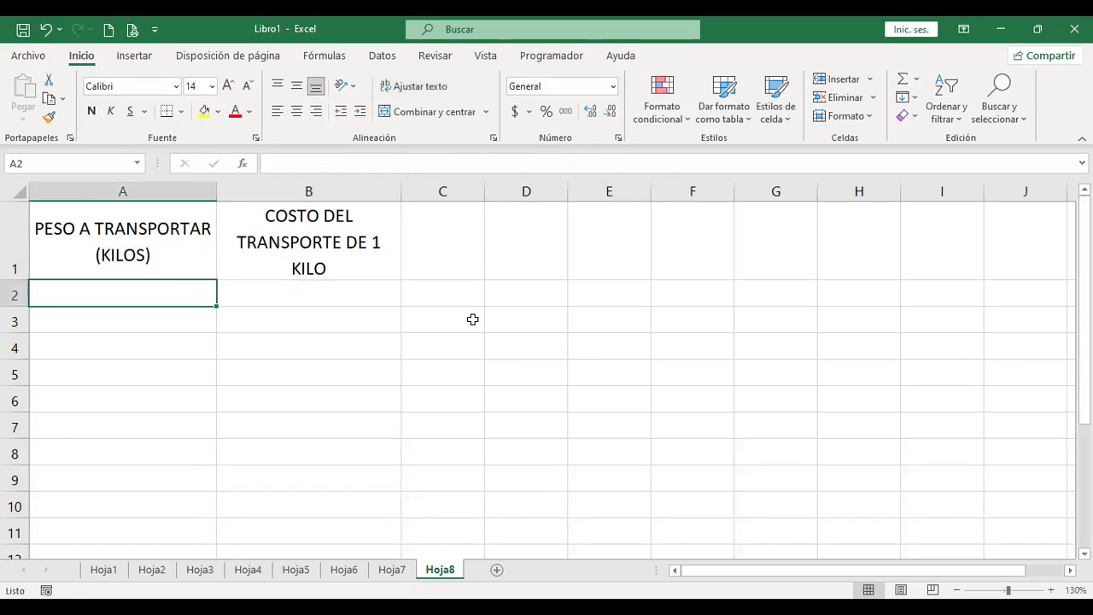
text(128)
key(Tab)
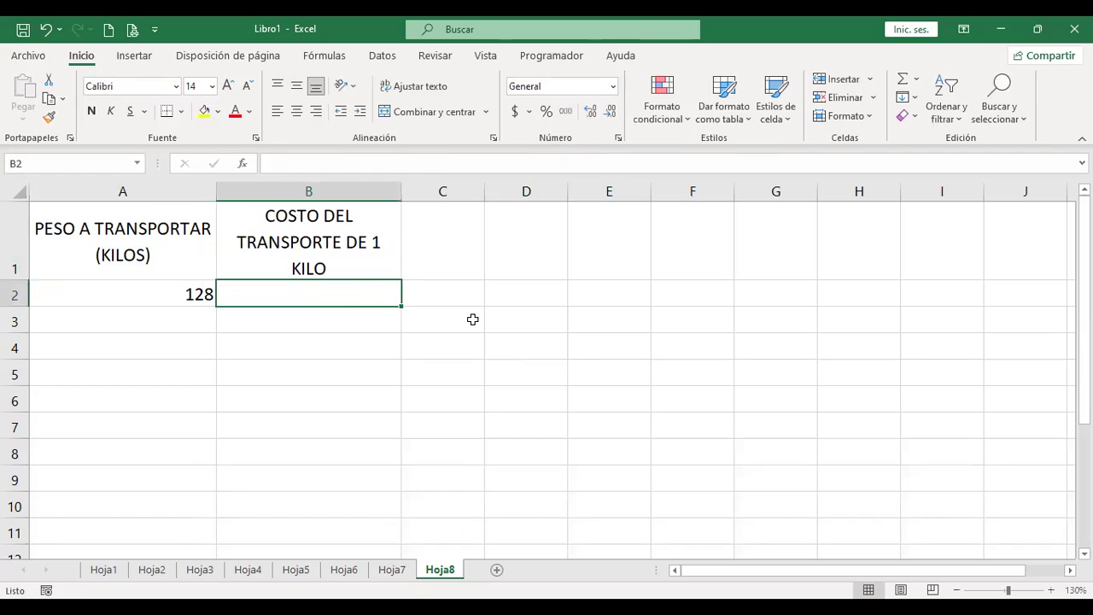
text(1,830)
key(Return)
- Give the range A1:B2 a dark blue fill and a white font colour
key(Up)
key(shift+Left)
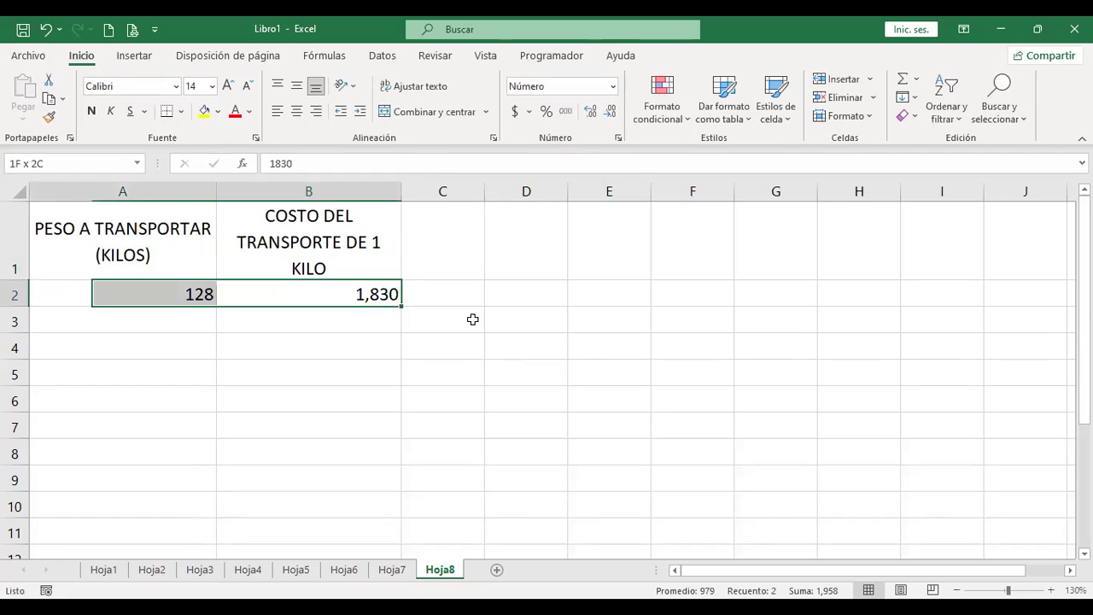
key(shift+Up)
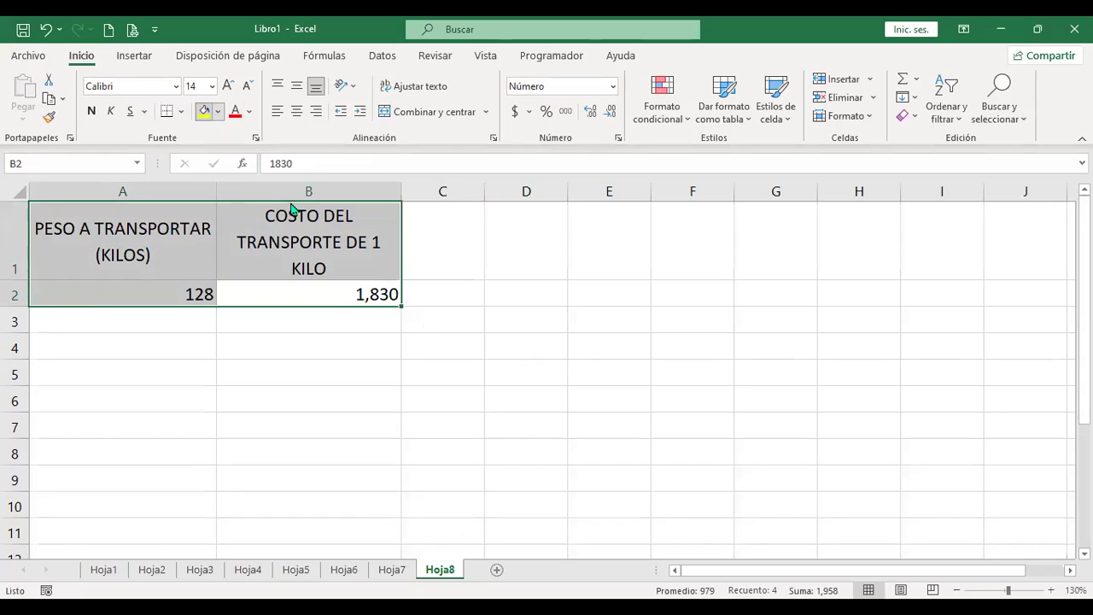
click(218, 111)
click(312, 263)
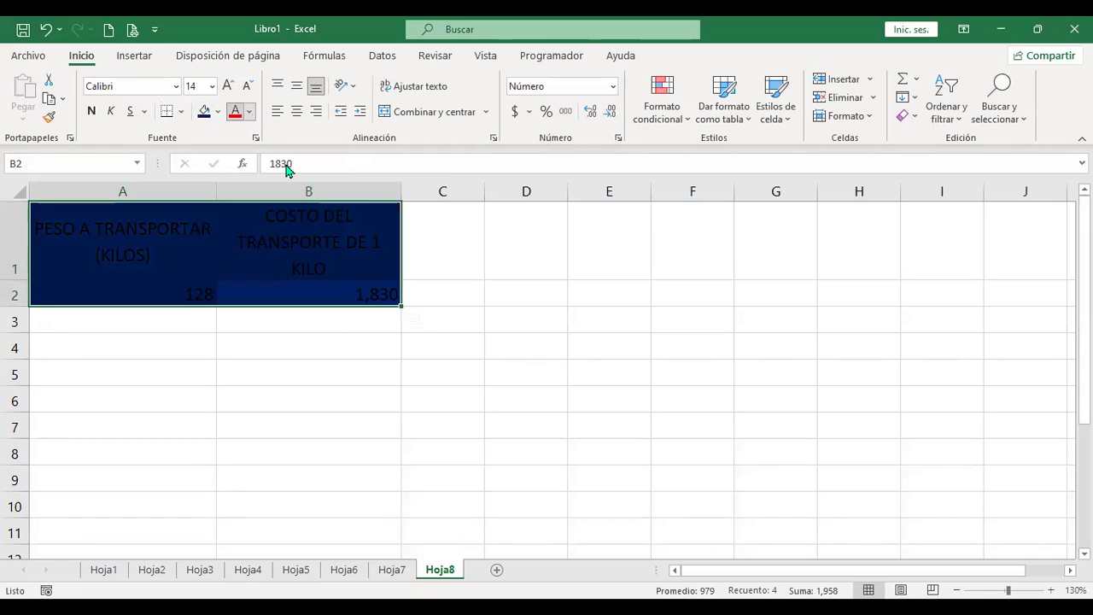
click(249, 111)
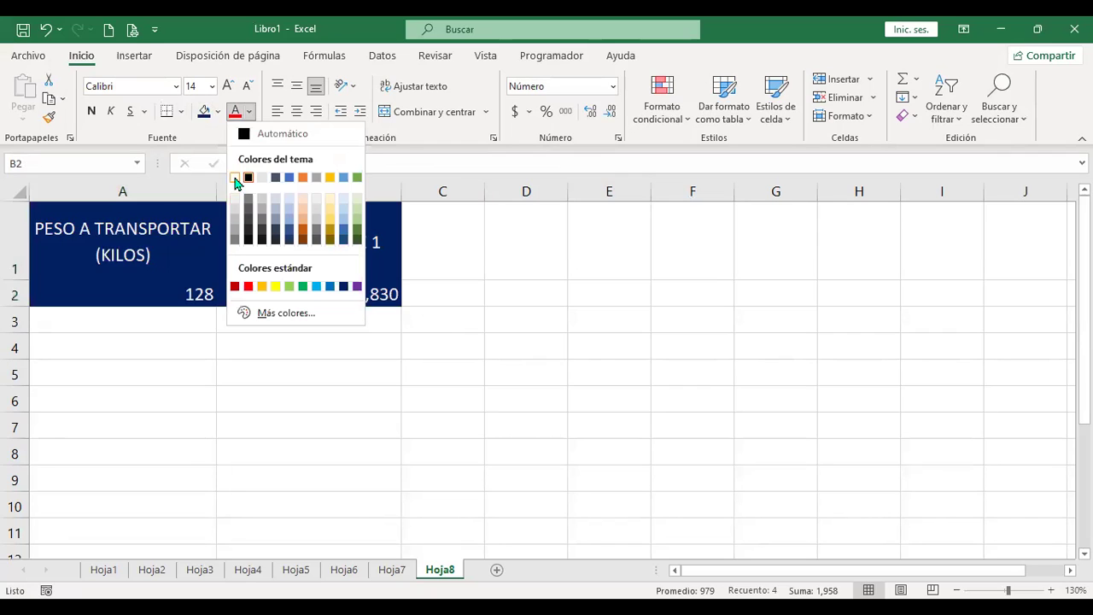
click(236, 178)
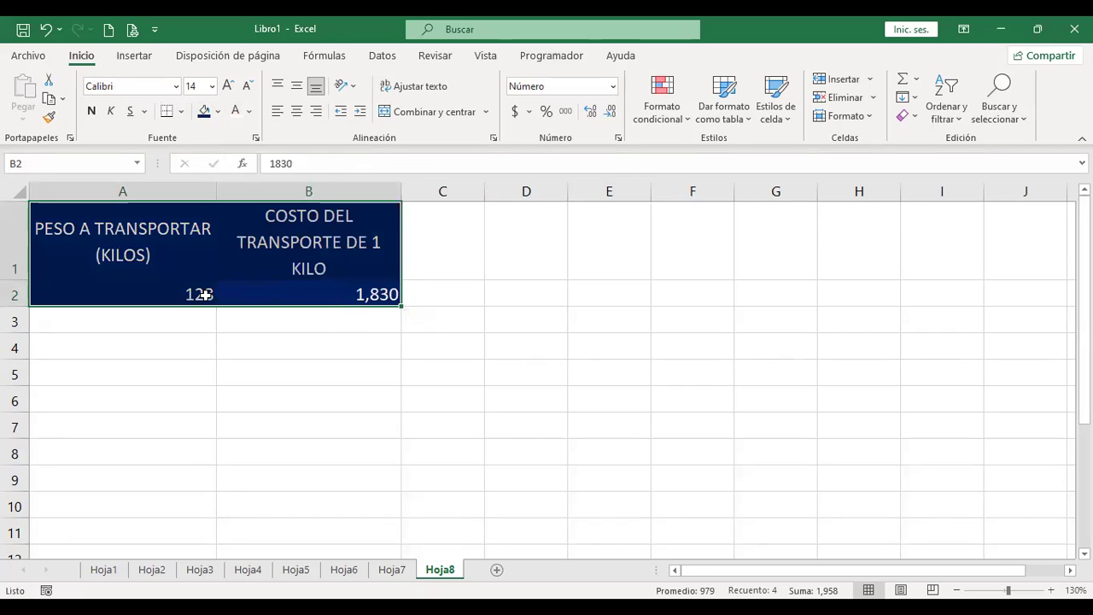
- Centre the values in A2:B2 horizontally and align the contents of A1:B2 to the vertical middle
drag(205, 294, 288, 293)
click(297, 111)
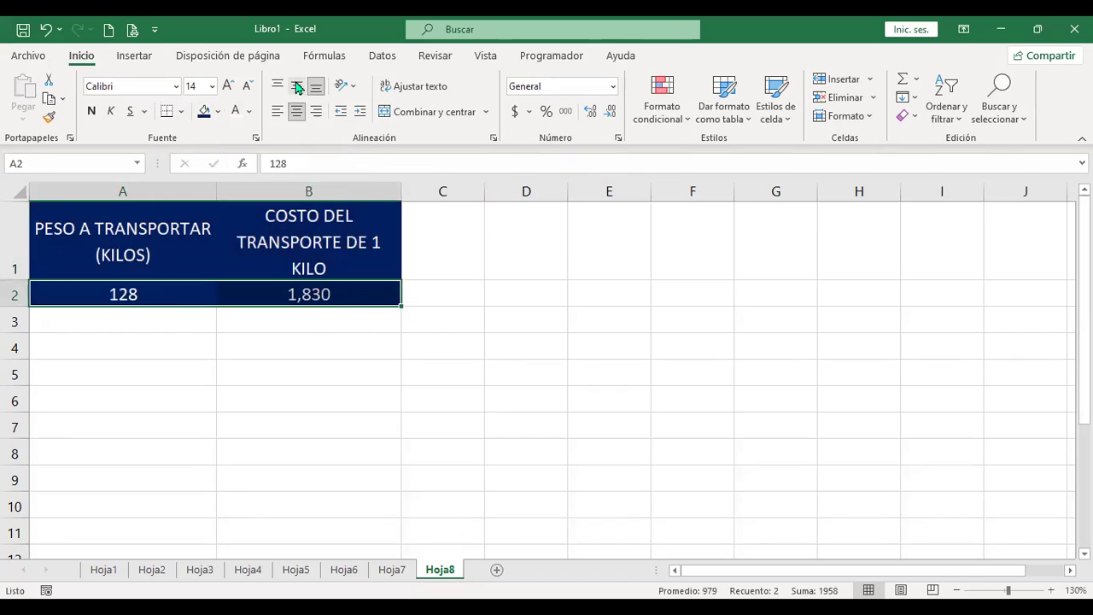
drag(210, 205, 383, 291)
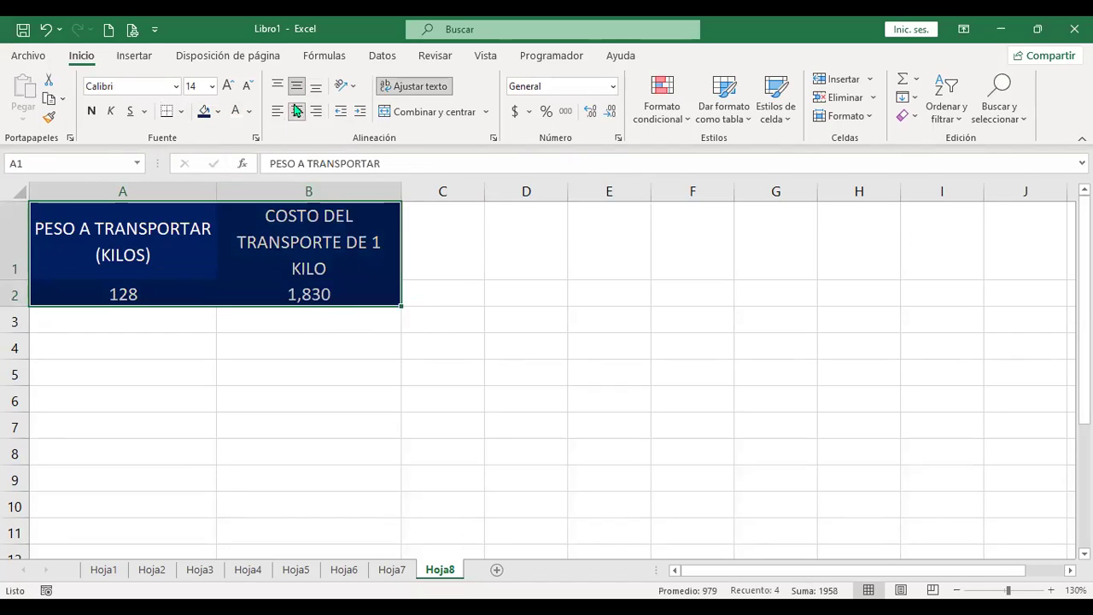
- Apply all borders to A1:B2 and give the range a thicker solid outline
click(181, 111)
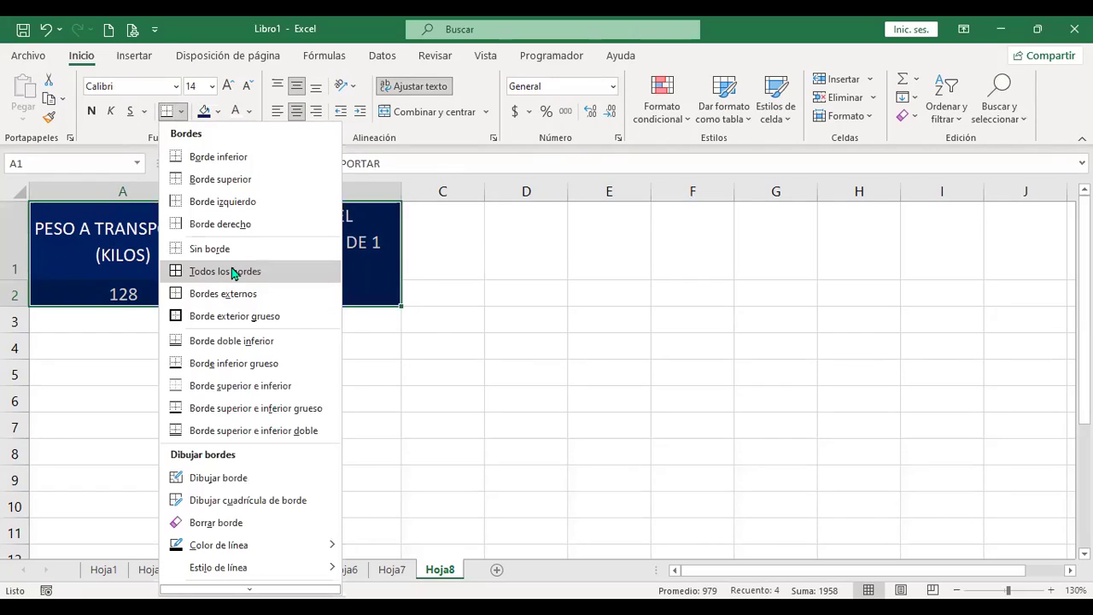
click(226, 271)
click(181, 112)
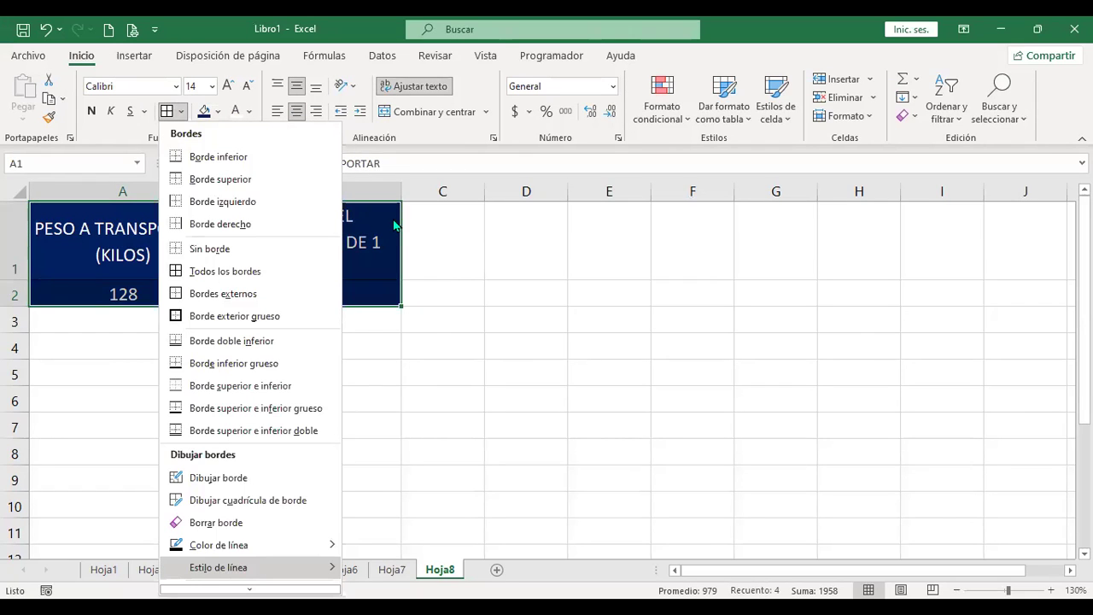
key(m)
click(513, 169)
click(612, 452)
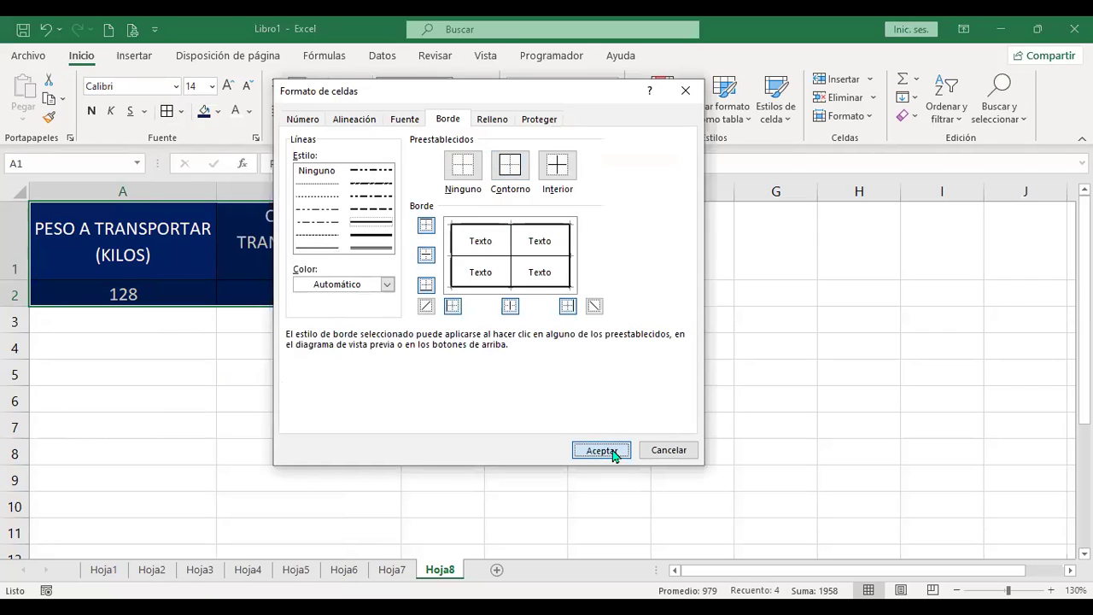
click(311, 318)
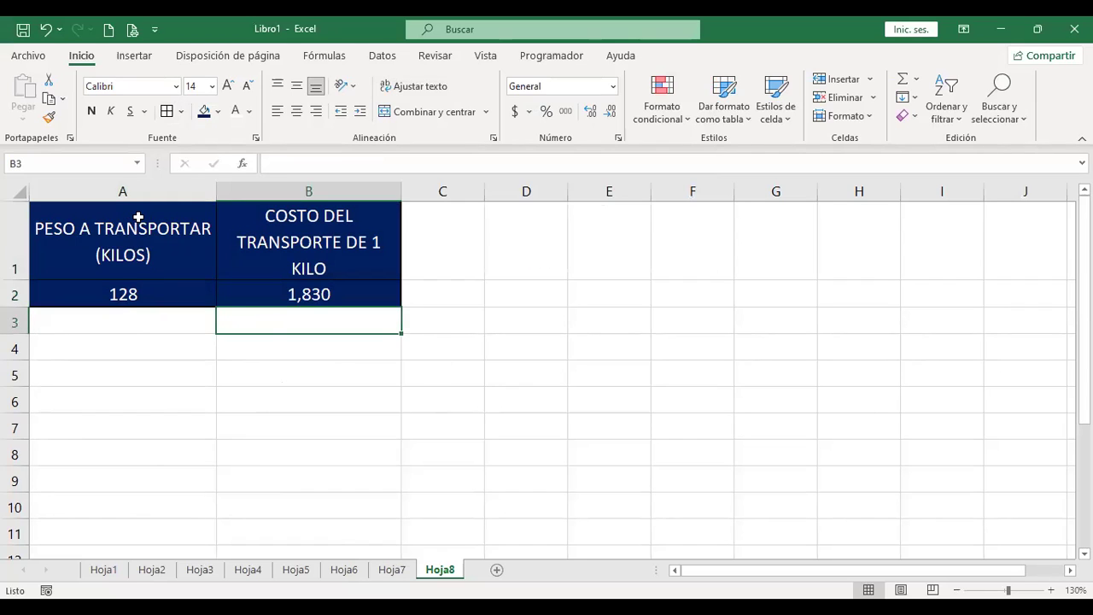
- Give the values in A2:B2 a white fill and a black font colour
drag(153, 287, 285, 285)
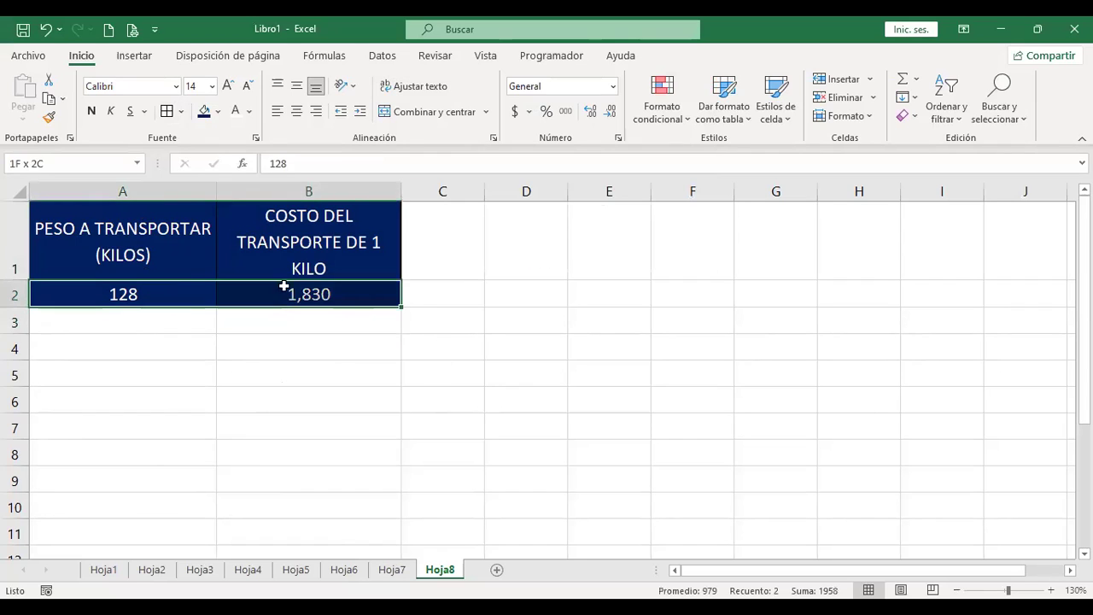
click(218, 112)
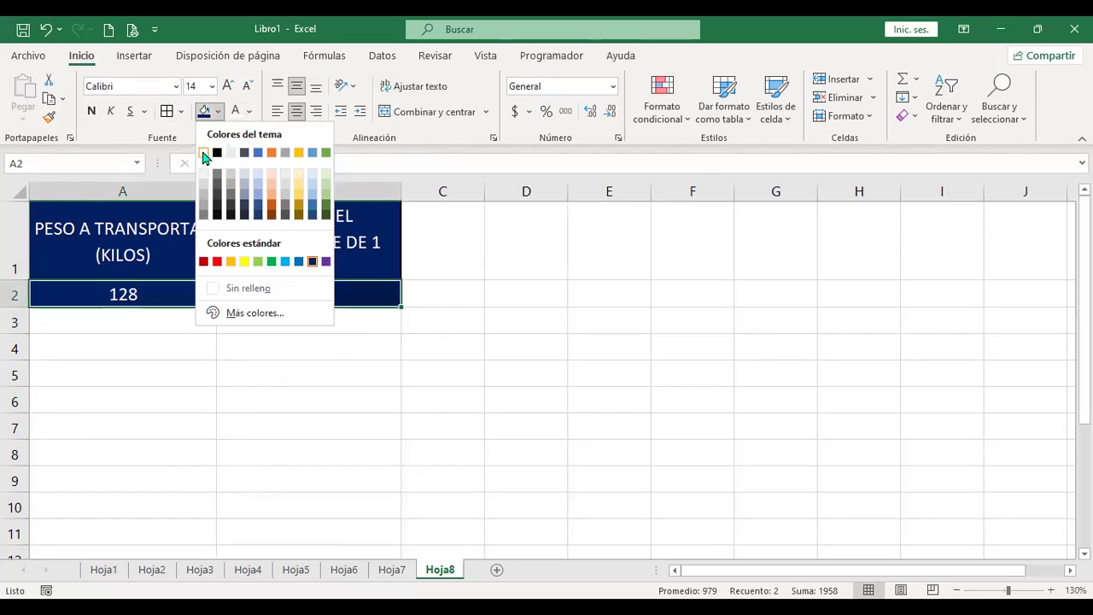
click(205, 154)
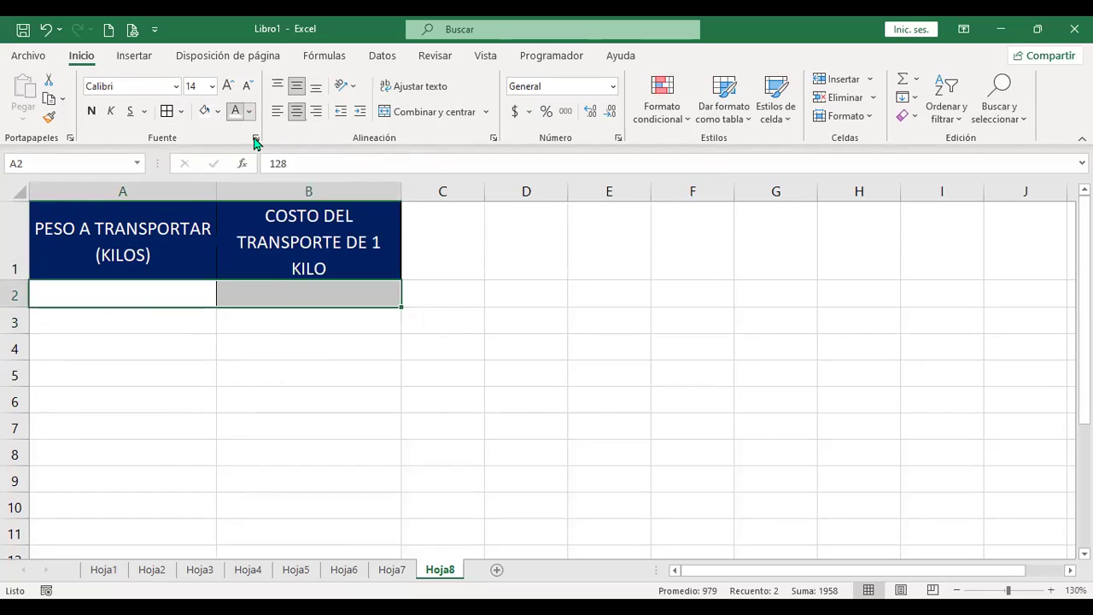
key(ctrl+z)
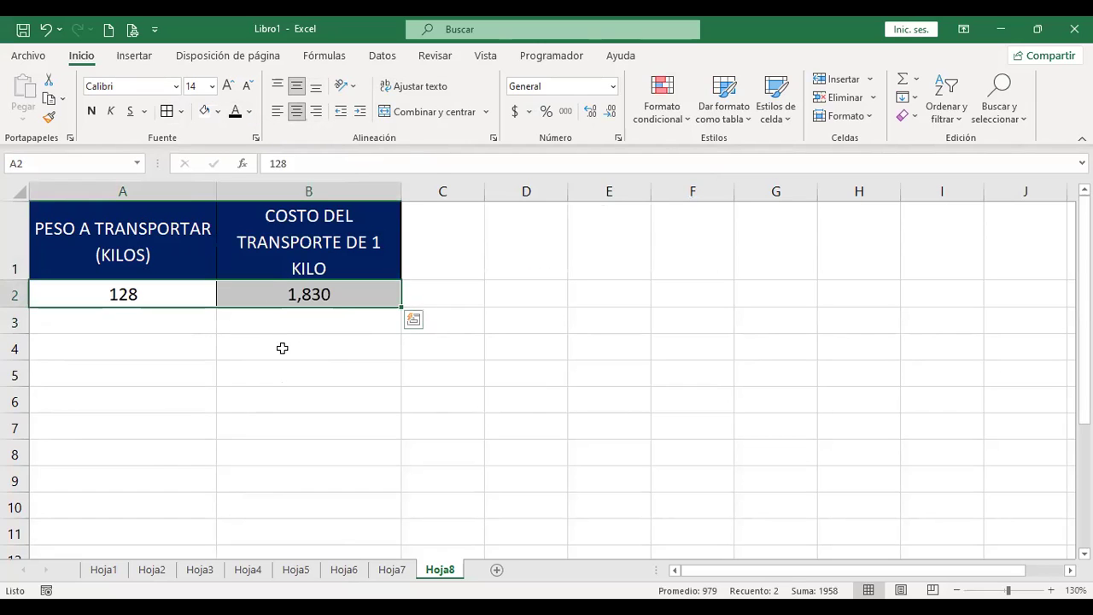
- Enter the heading DISTANCIA A RECORRER in A4
click(181, 343)
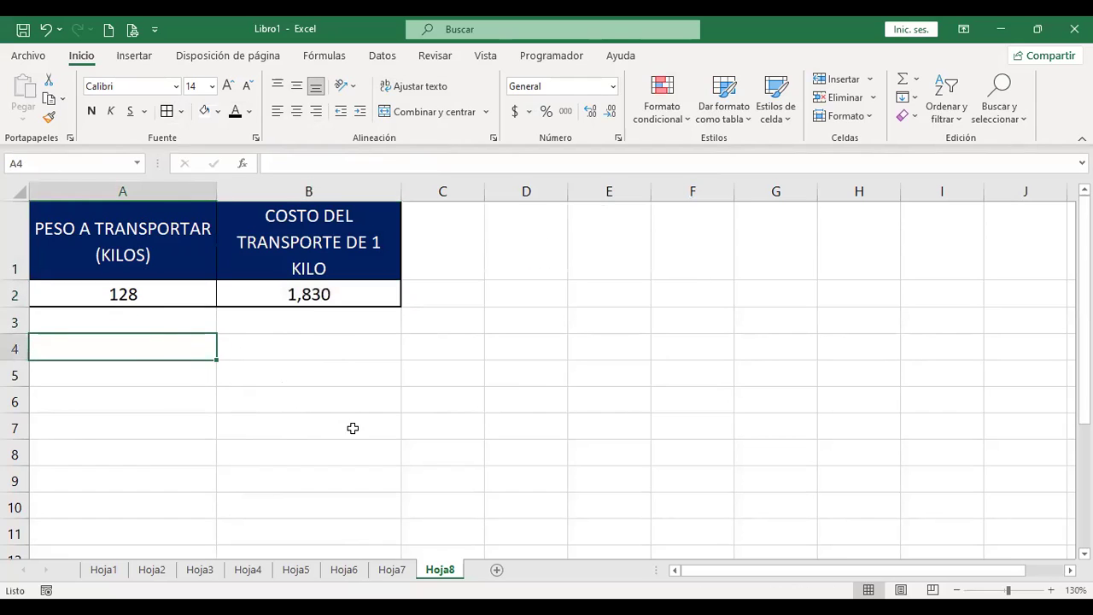
text(DISTA)
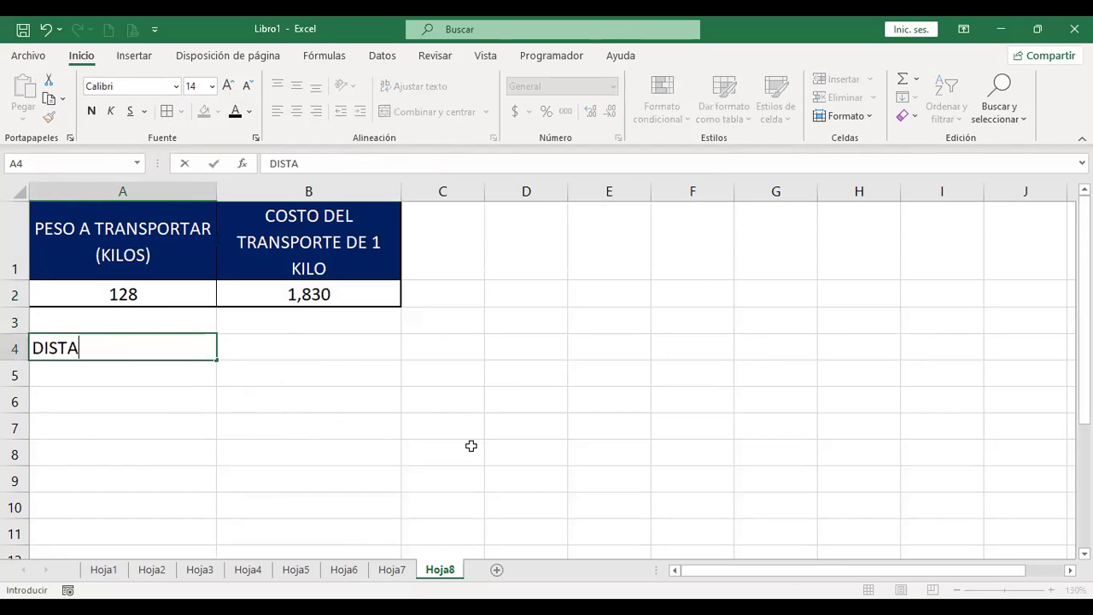
text(NCIA A RE)
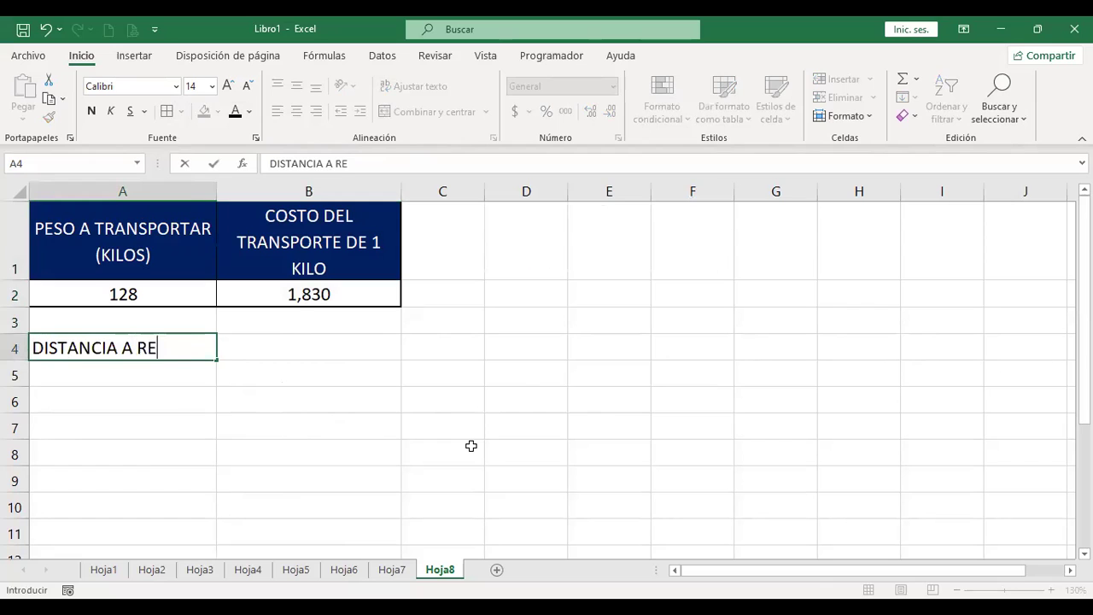
text(CORRER)
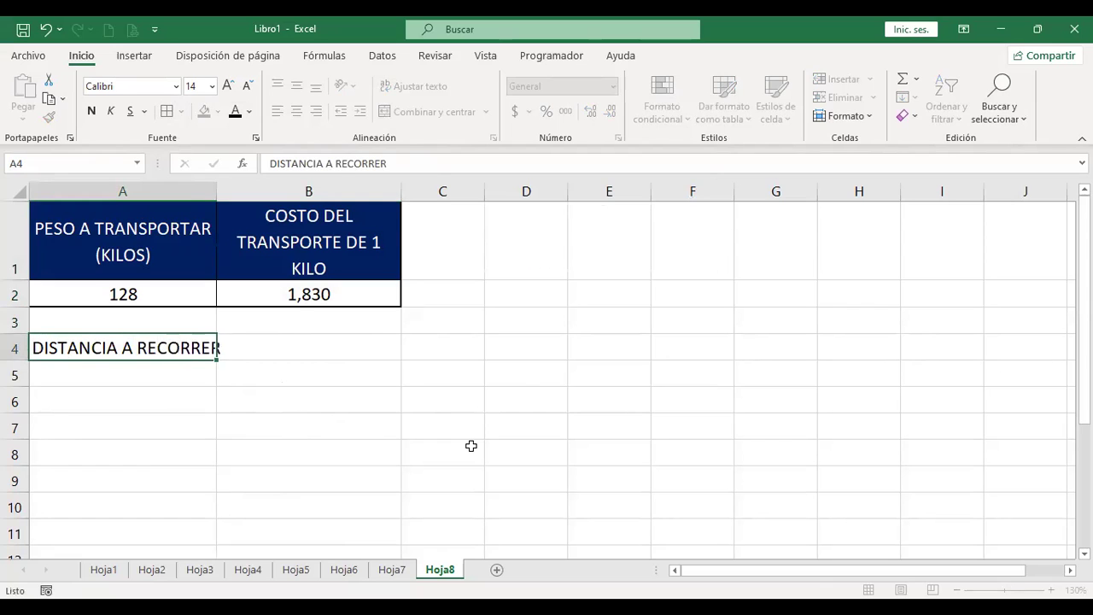
key(Return)
key(Up)
key(Right)
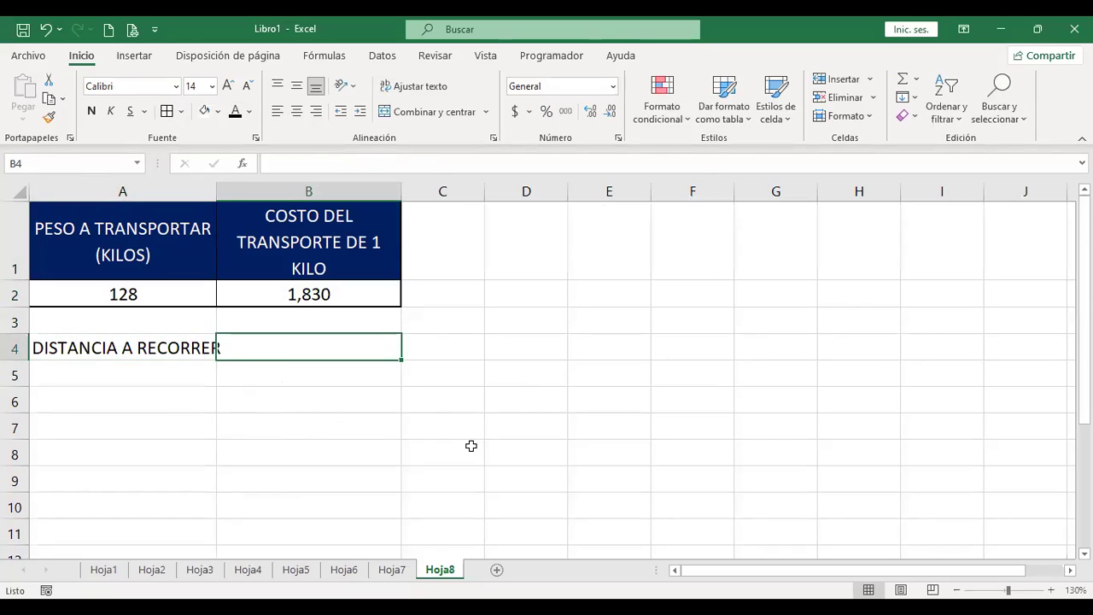
- Edit the A4 heading to put a line break before RECORRER and append (KM) at the end
key(Left)
key(F2)
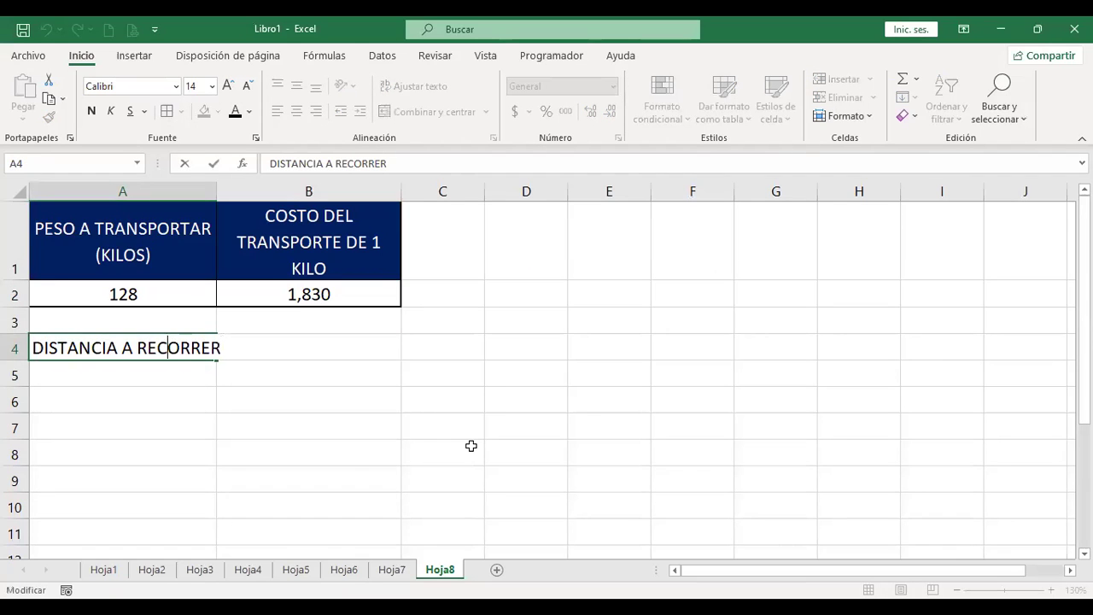
key(ctrl+Left)
key(BackSpace)
key(alt+Return)
key(End)
text((KM))
key(ctrl+Return)
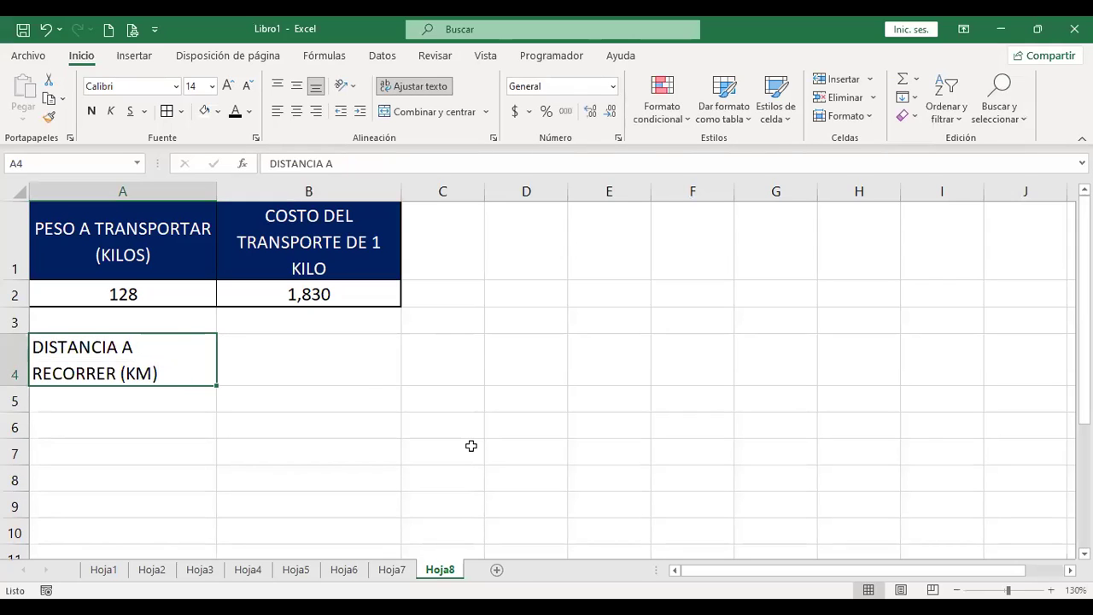
- Enter the heading COSTO DEL TRANSPORTE in B4
key(Right)
text(COSTO DEL TA)
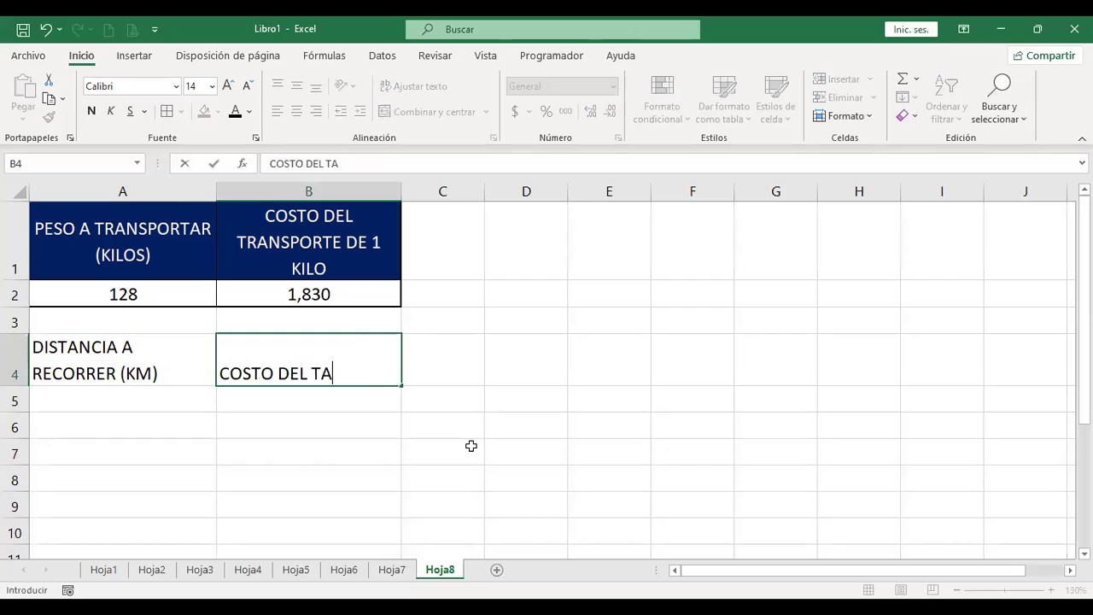
key(BackSpace)
text(RANSPORTE)
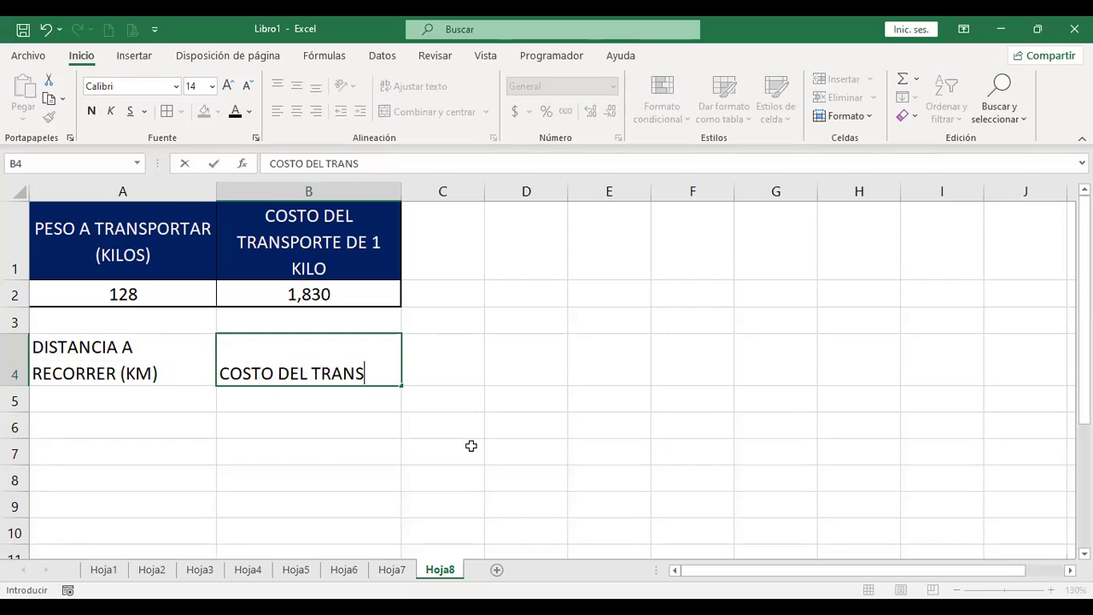
key(Return)
key(Up)
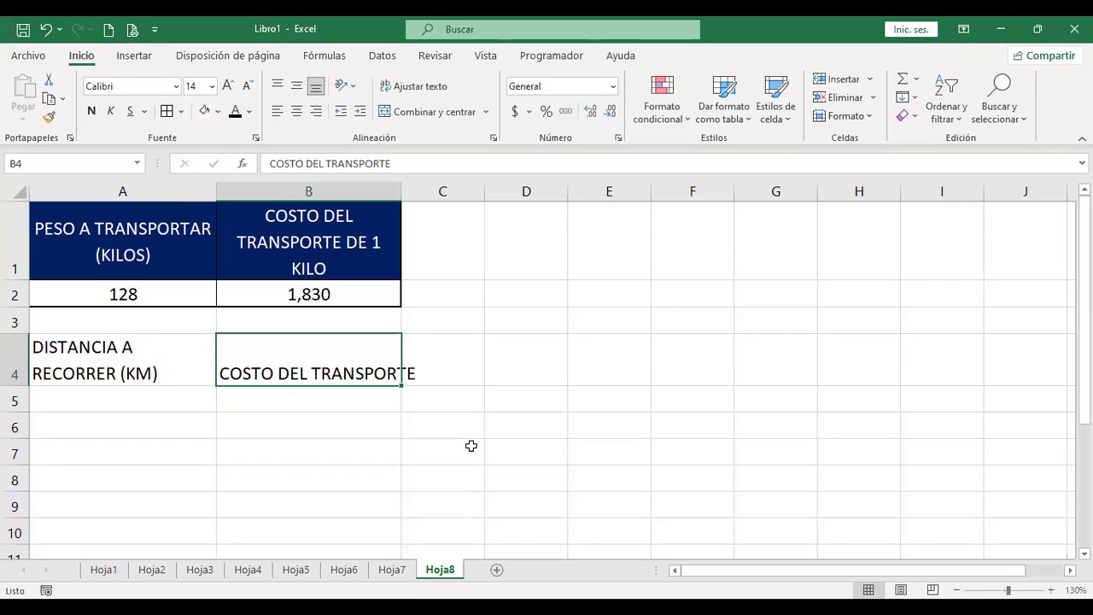
- Insert a line break before TRANSPORTE in the B4 heading
key(F2)
key(ctrl+Left)
key(BackSpace)
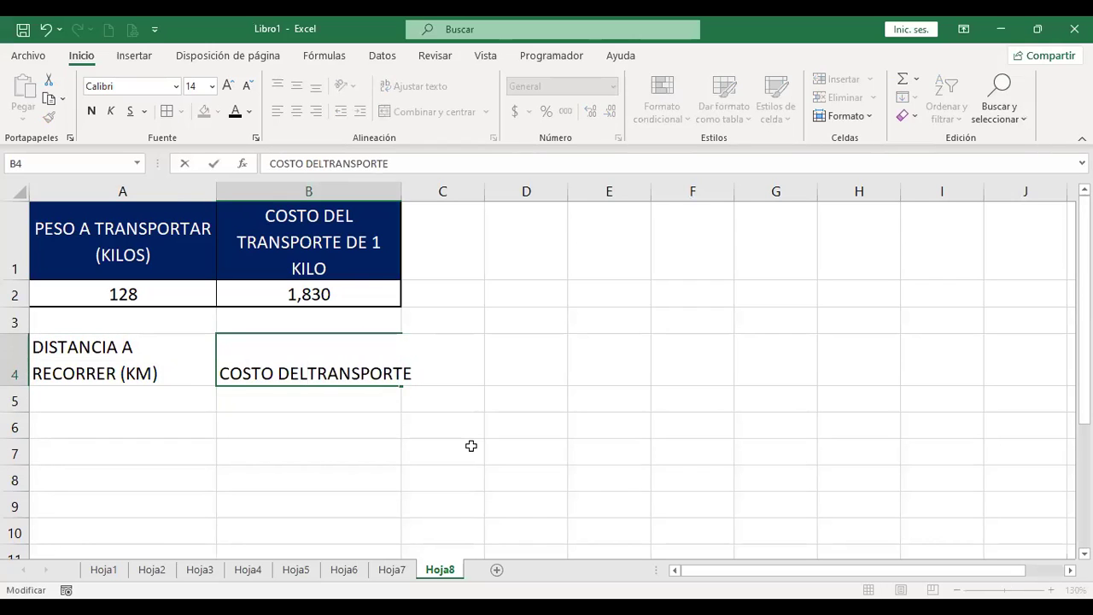
key(alt+Return)
key(Return)
- Centre the headings in A4:B4 horizontally and vertically, and give them a dark blue fill with a white font
key(Up)
key(shift+Left)
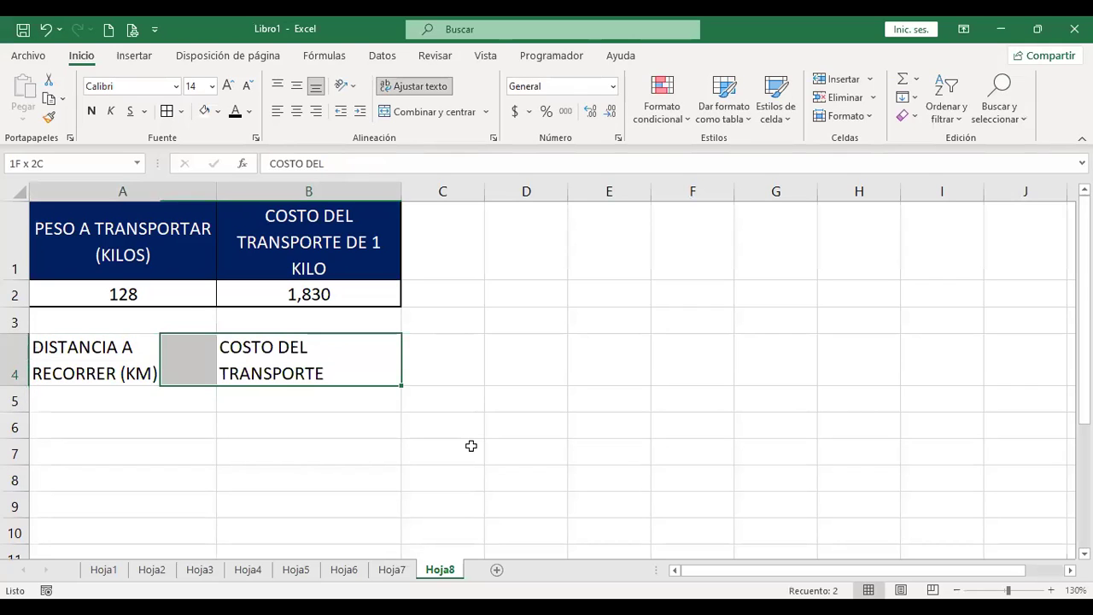
click(297, 111)
click(297, 88)
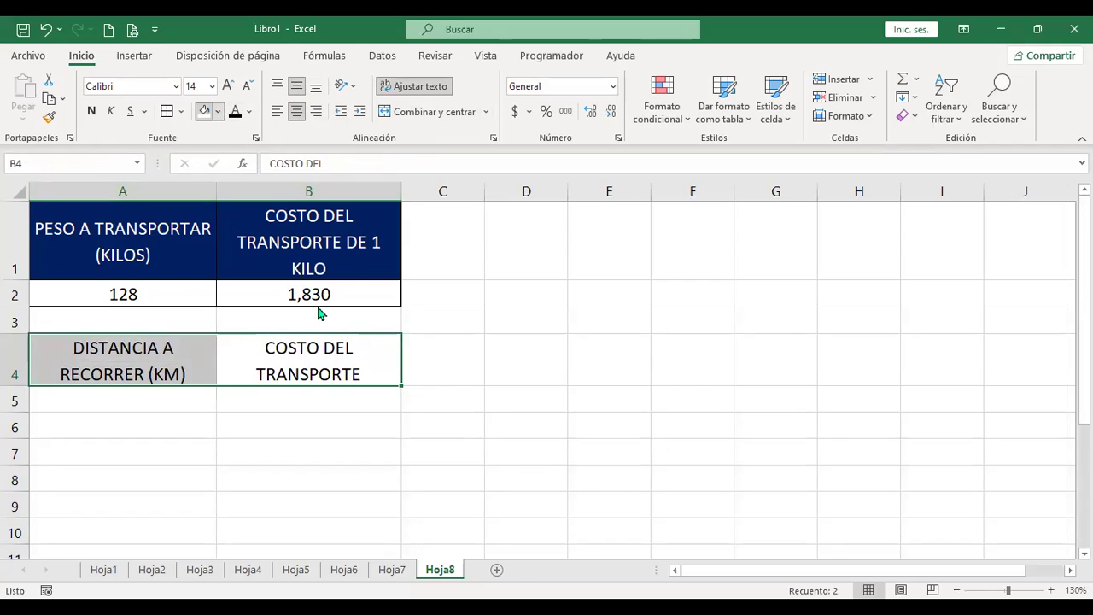
click(217, 112)
click(311, 257)
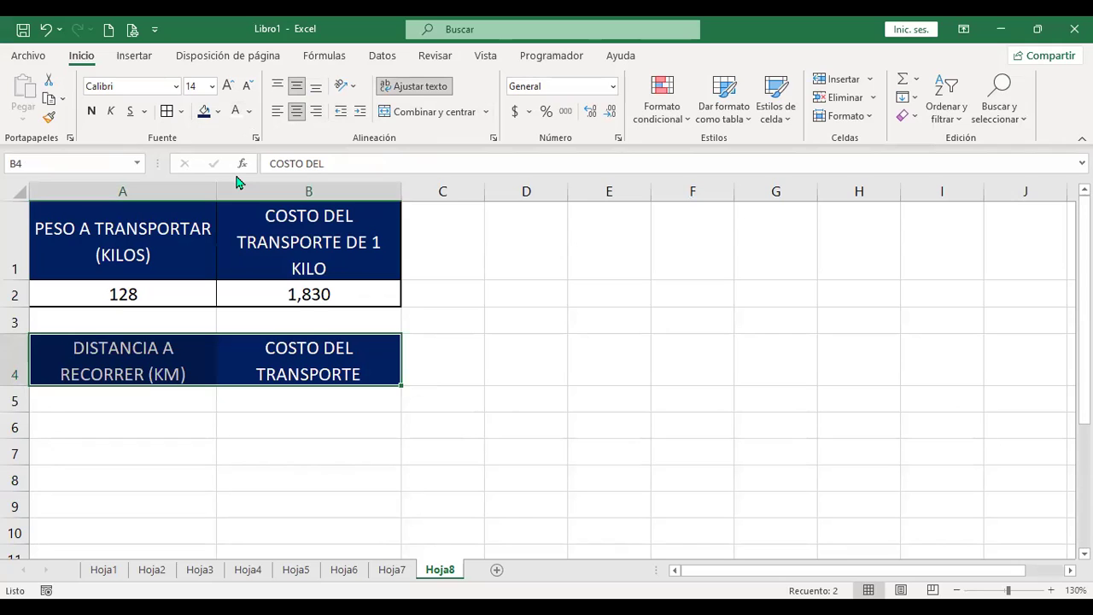
- Enter the distances 100 in A5 and 200 in A6
click(163, 408)
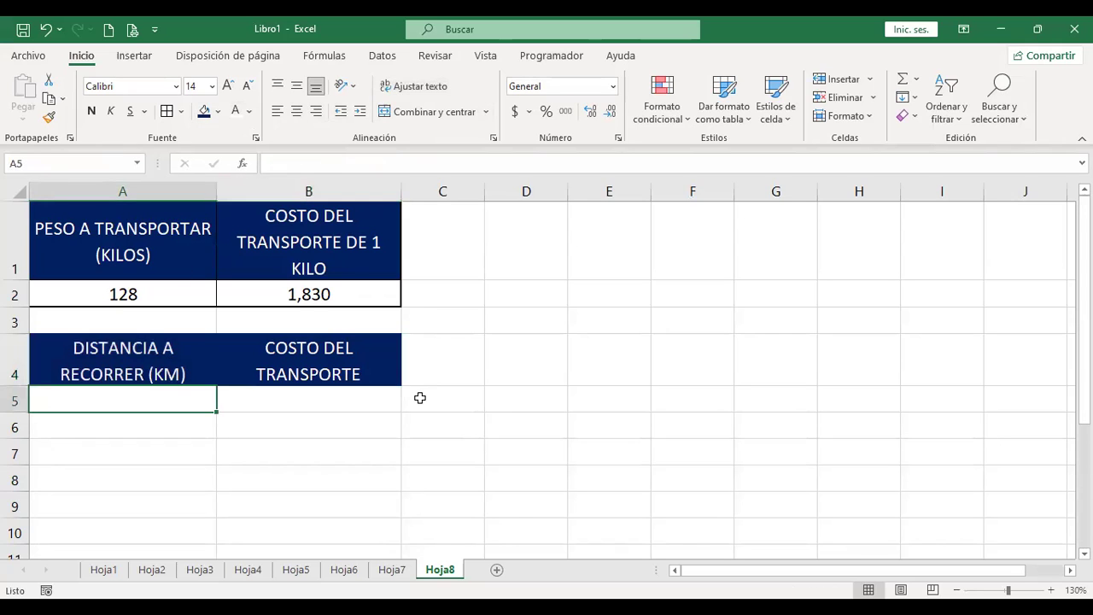
text(100)
key(Return)
text(200)
key(Return)
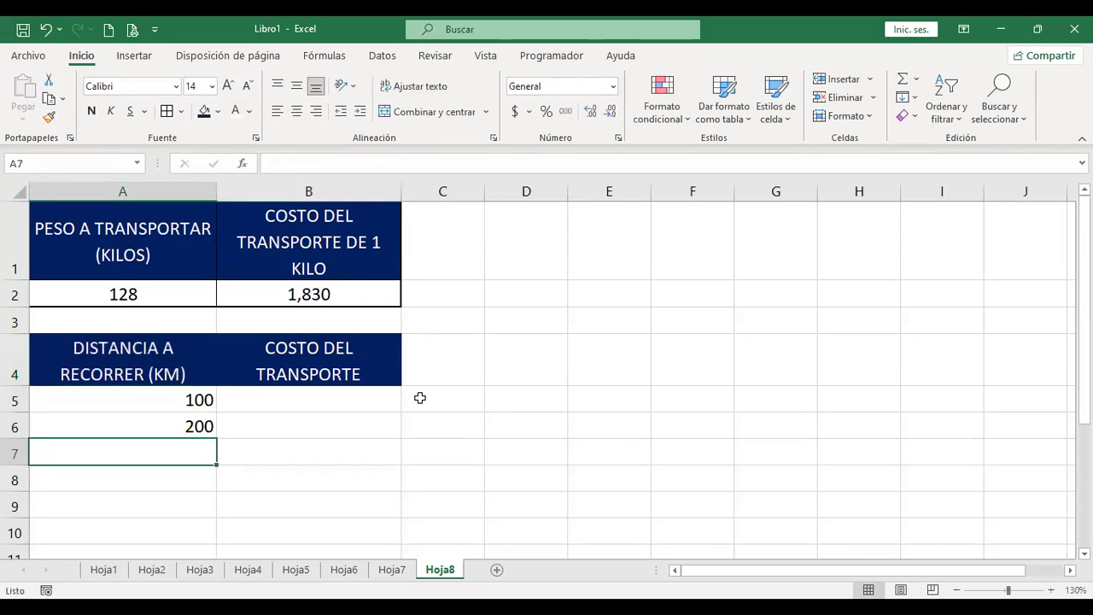
- Extend the distance series from A5:A6 down to 1400 in A18
key(Up)
key(Up)
key(shift+Down)
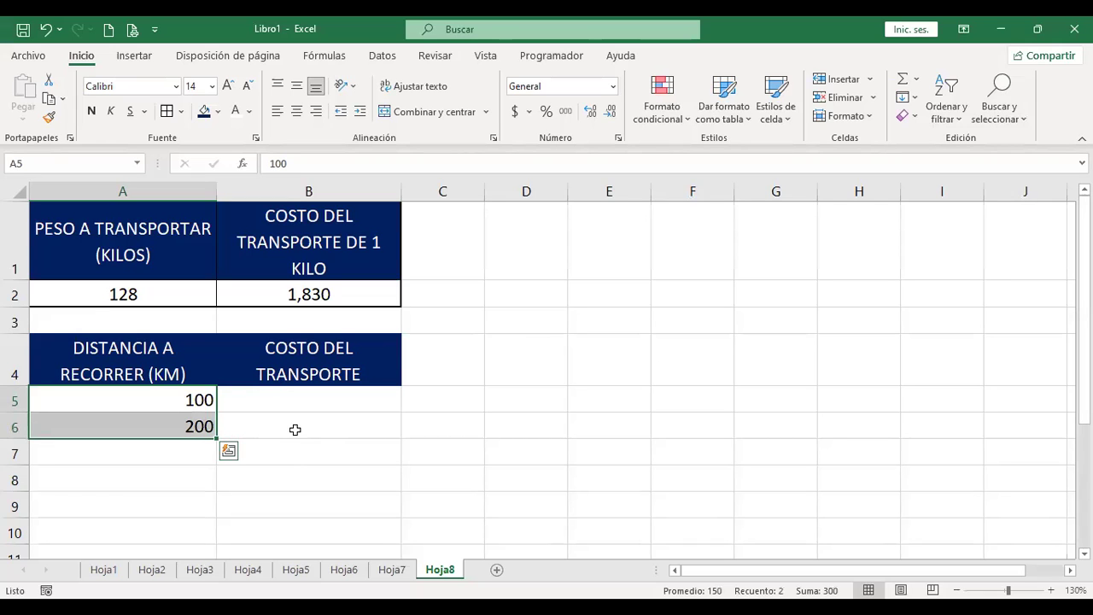
scroll(291, 427, down, 1)
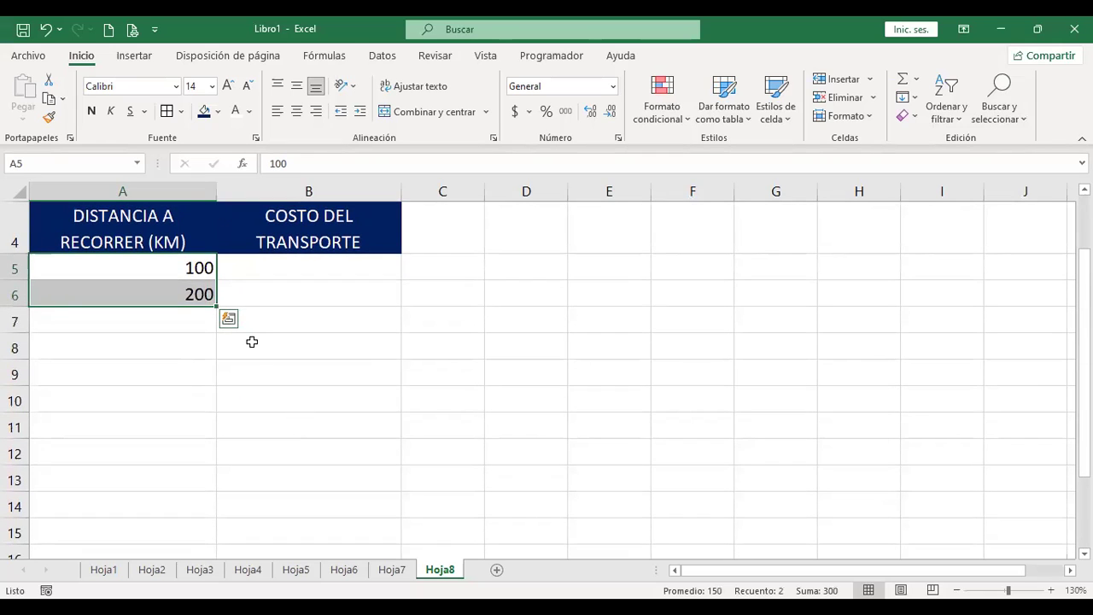
drag(216, 310, 219, 360)
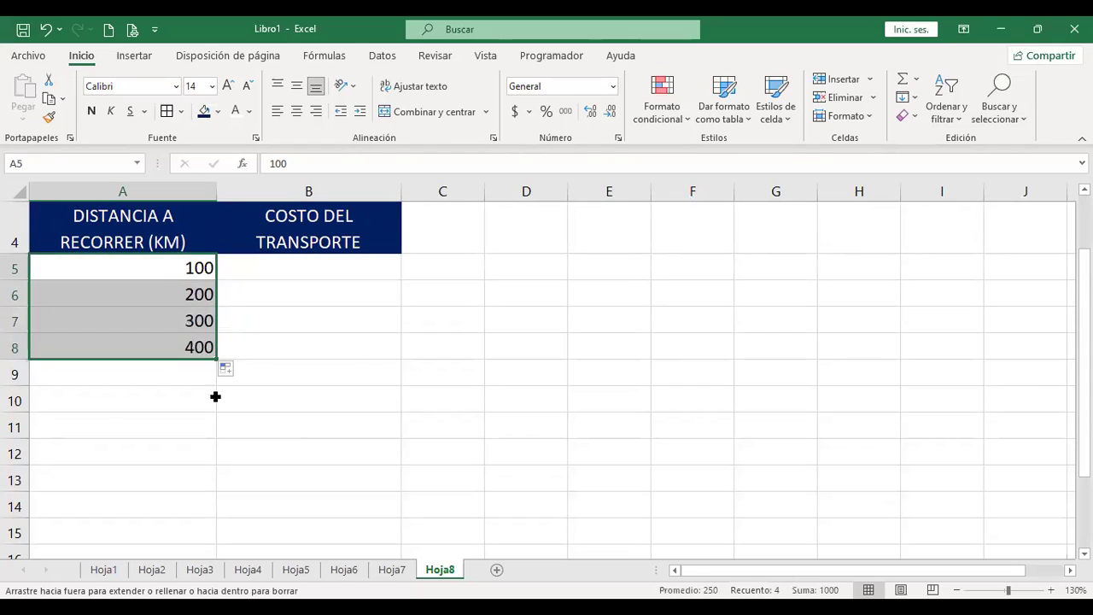
drag(217, 451, 213, 508)
drag(217, 351, 220, 436)
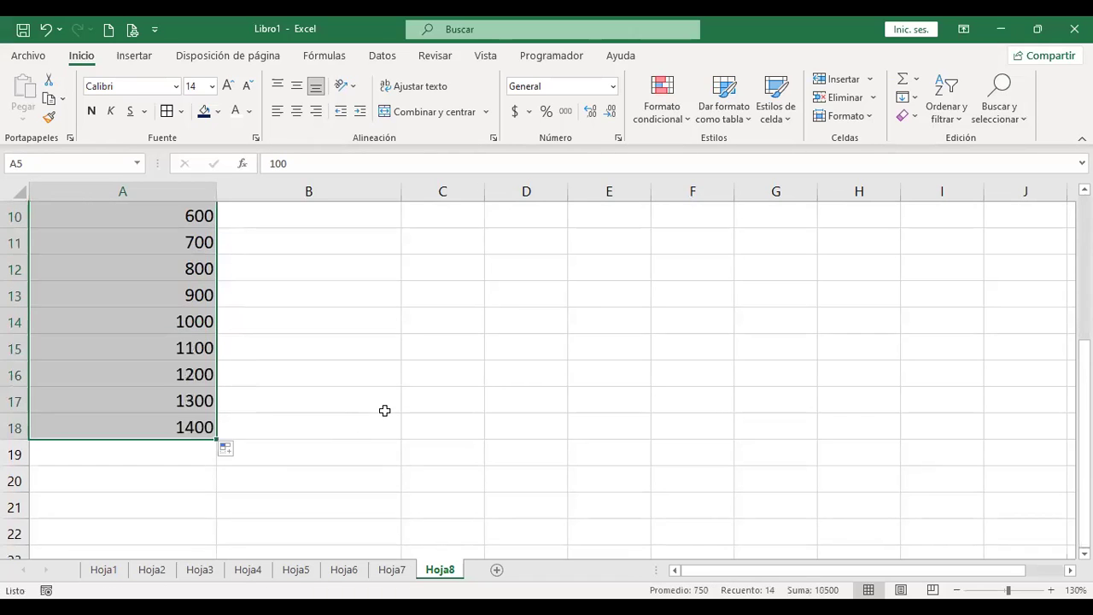
scroll(385, 411, up, 3)
click(290, 401)
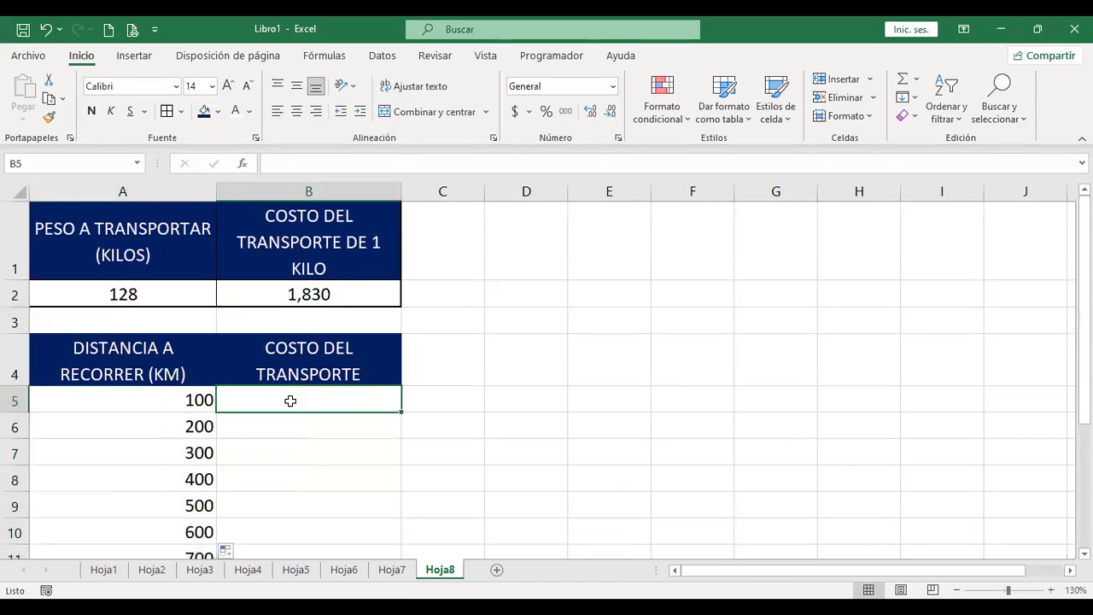
- Apply a thicker solid outline and thin interior borders to the range A4:B18
drag(137, 357, 356, 450)
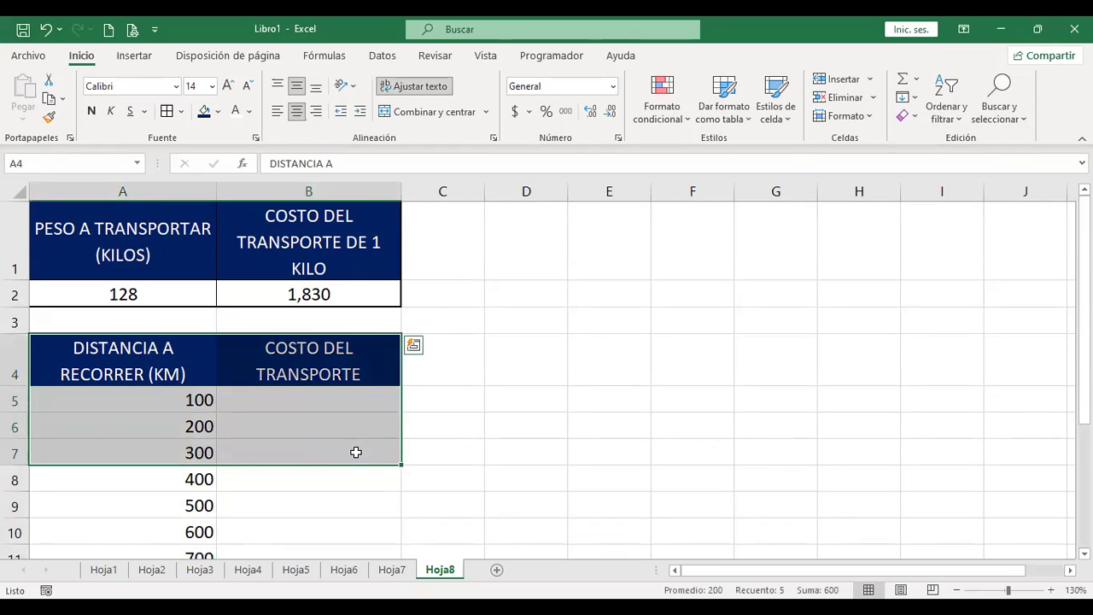
scroll(356, 448, down, 5)
shift+click(374, 271)
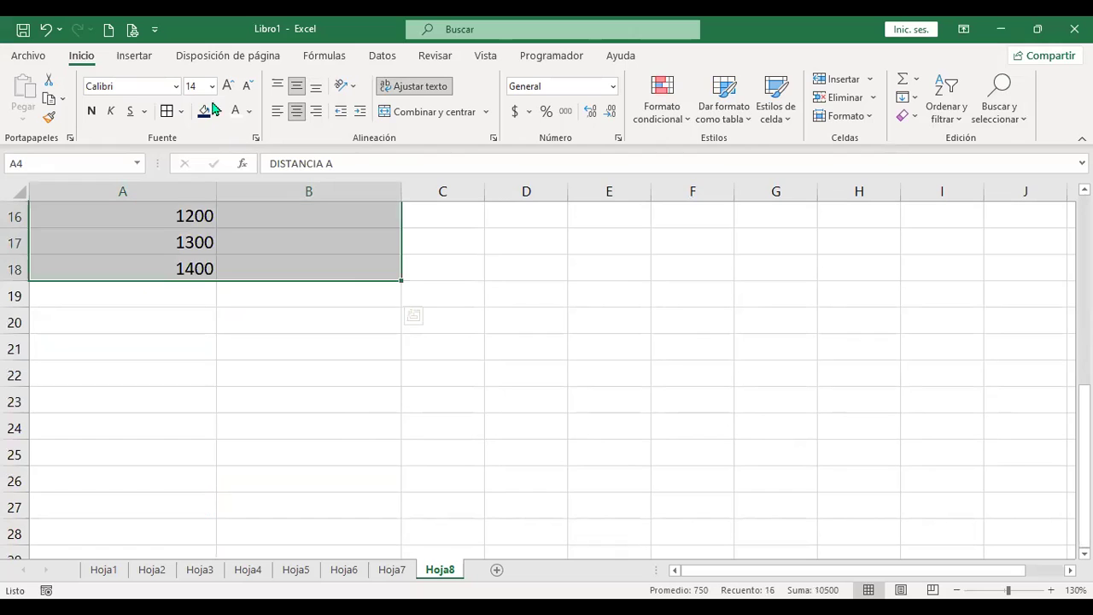
click(182, 112)
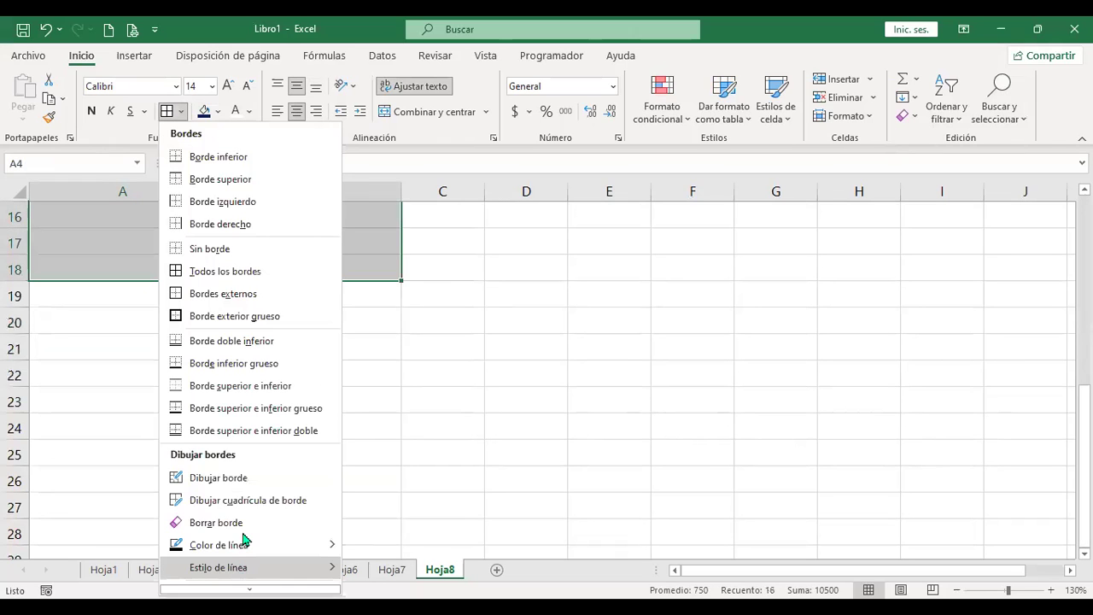
key(ctrl+1)
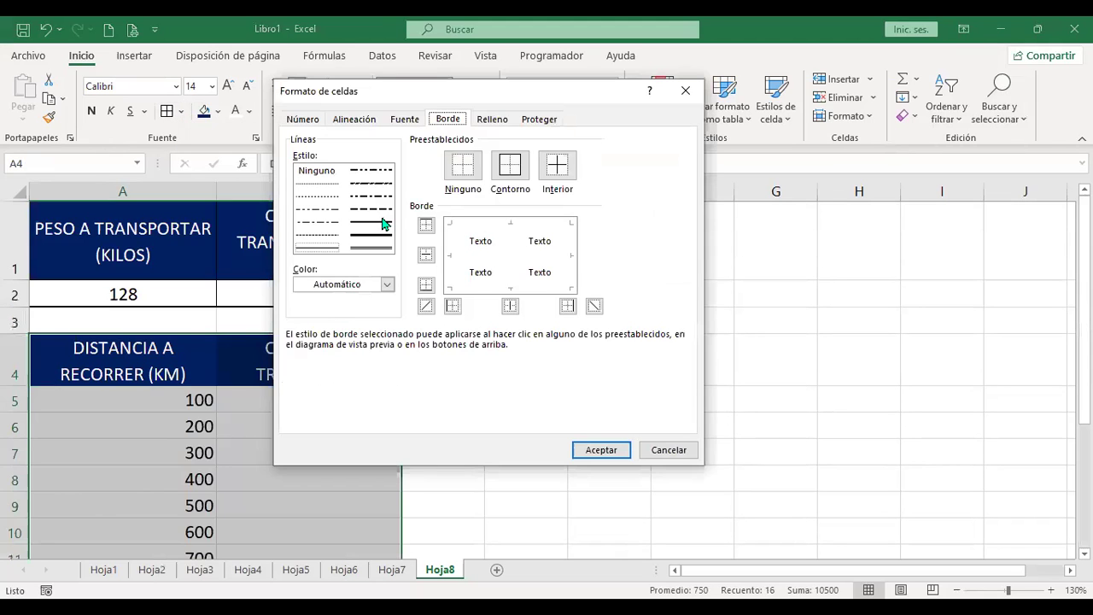
click(510, 165)
click(557, 165)
click(598, 449)
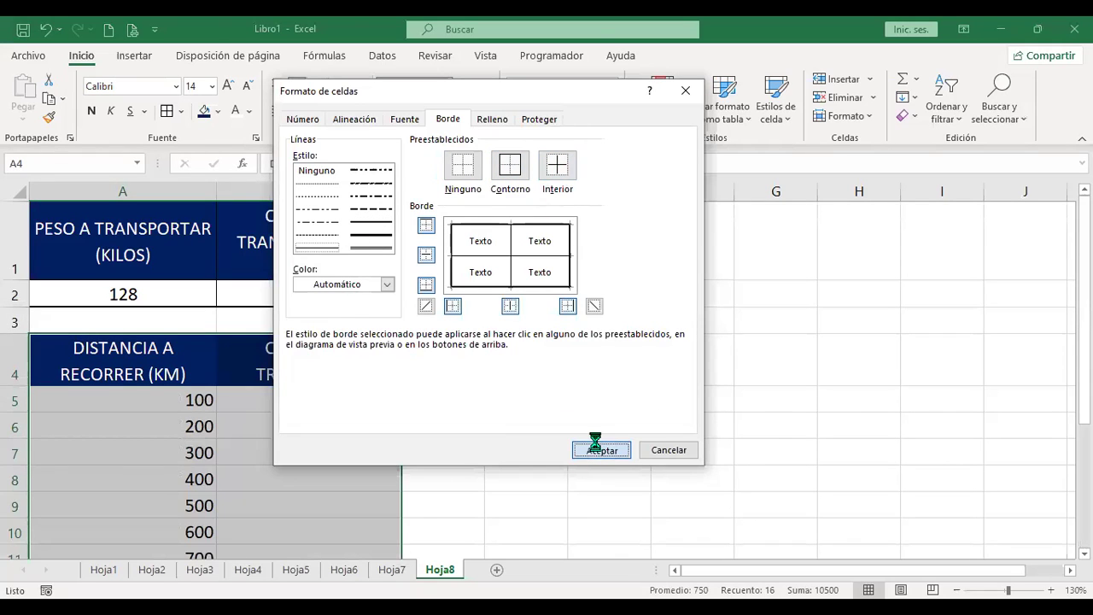
- Centre the contents of A4:B18 horizontally
click(295, 113)
click(295, 113)
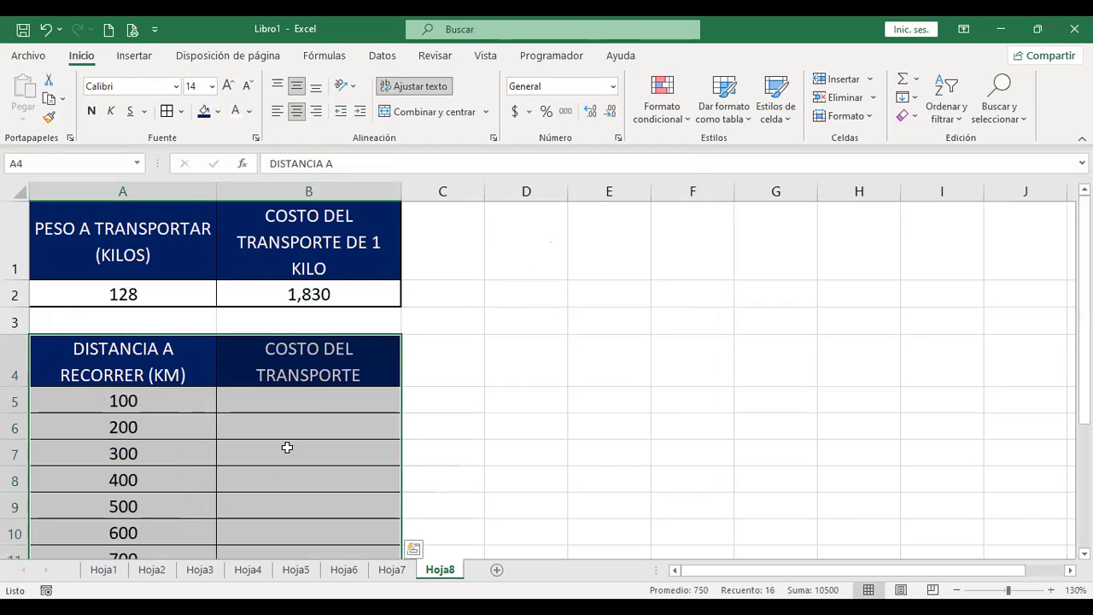
click(294, 400)
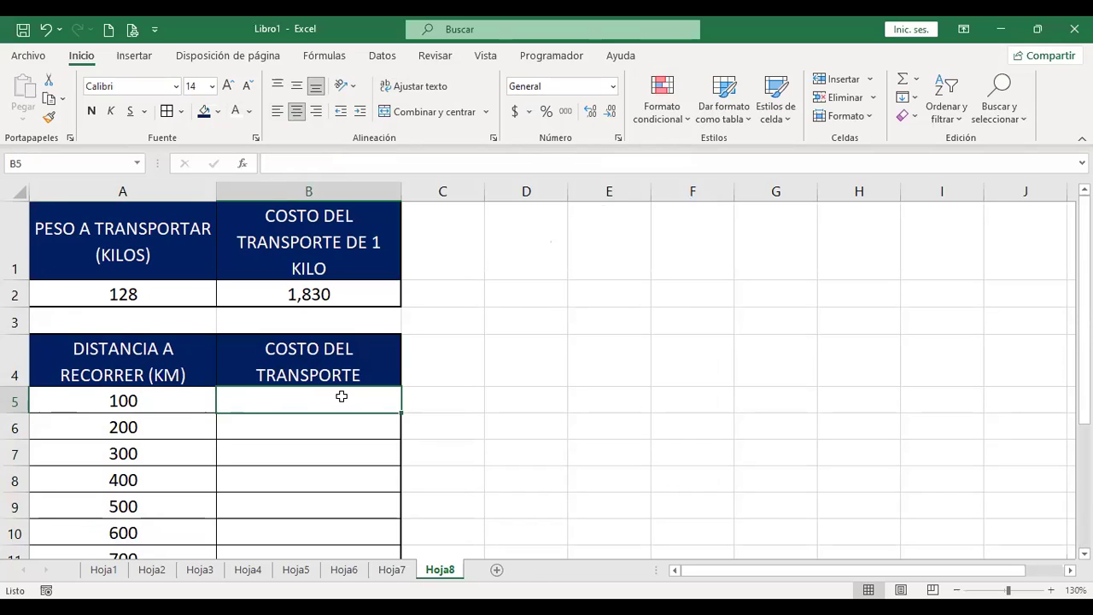
click(604, 402)
click(336, 401)
click(146, 401)
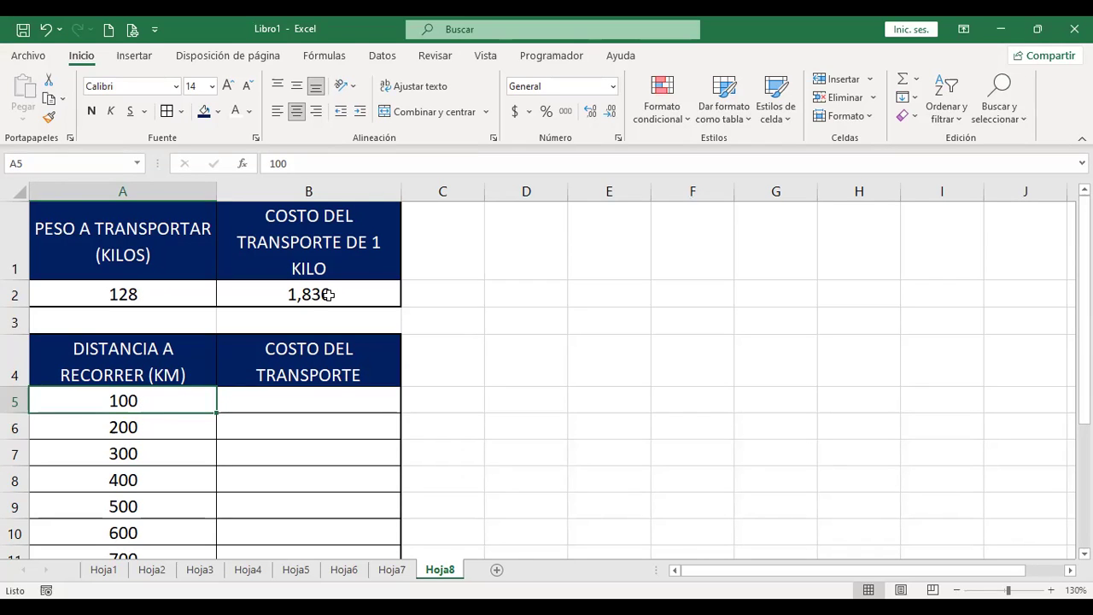
- Enter the formula +A5*$A$2*B2 in B5 to multiply the distance by the weight and the cost per kilo
click(335, 394)
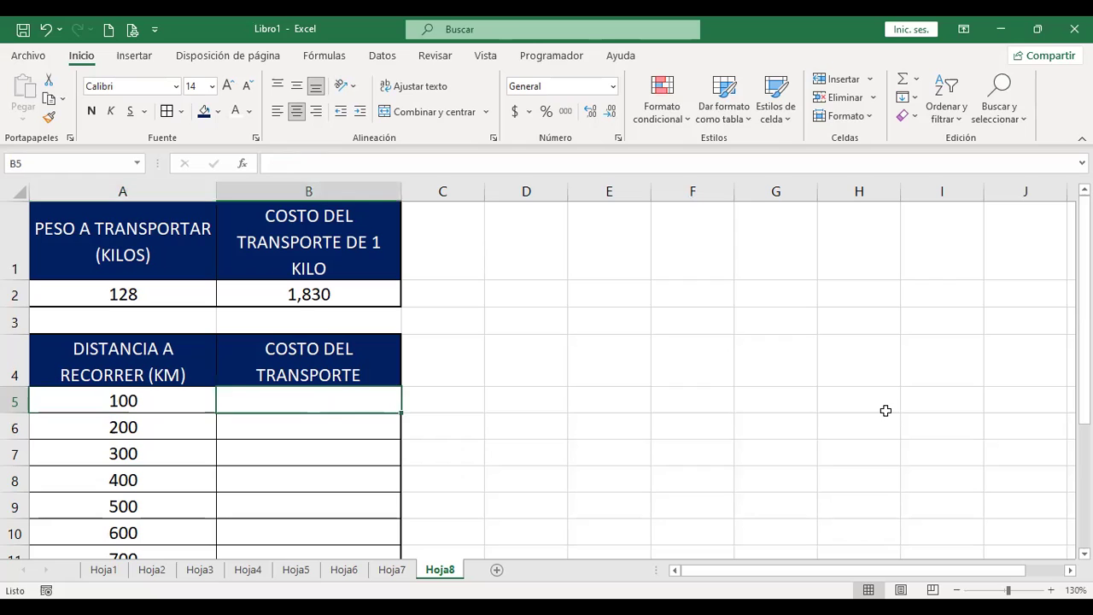
text(+)
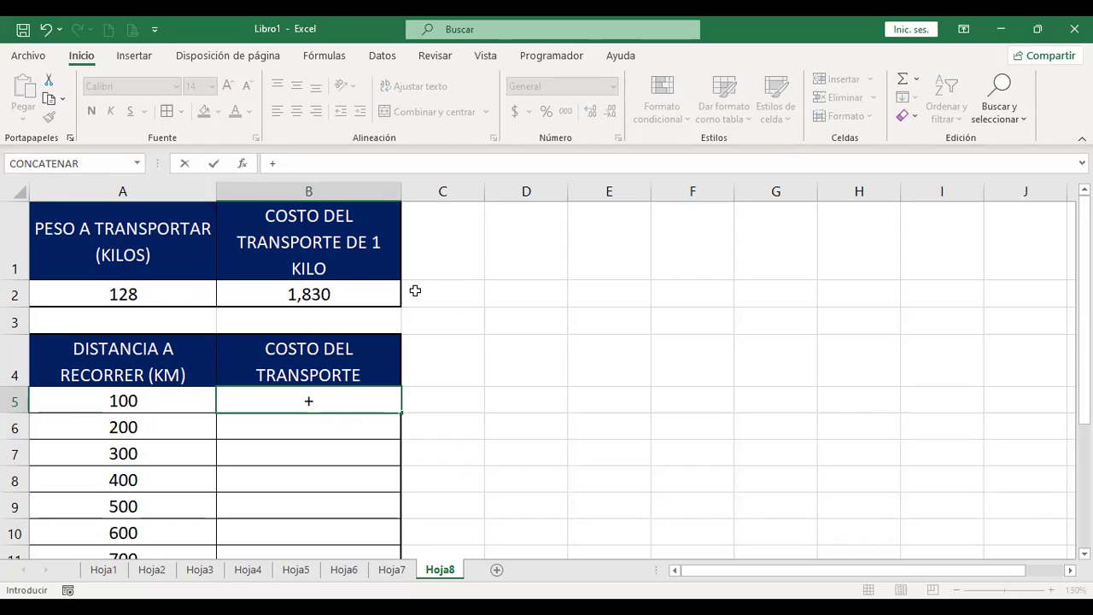
click(139, 401)
text(*)
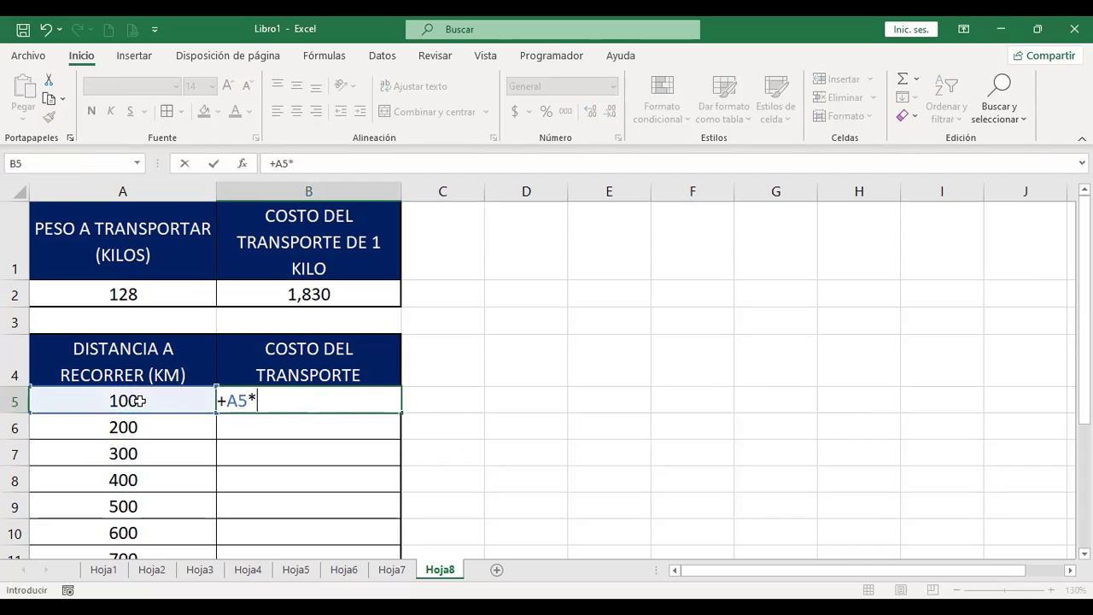
click(165, 294)
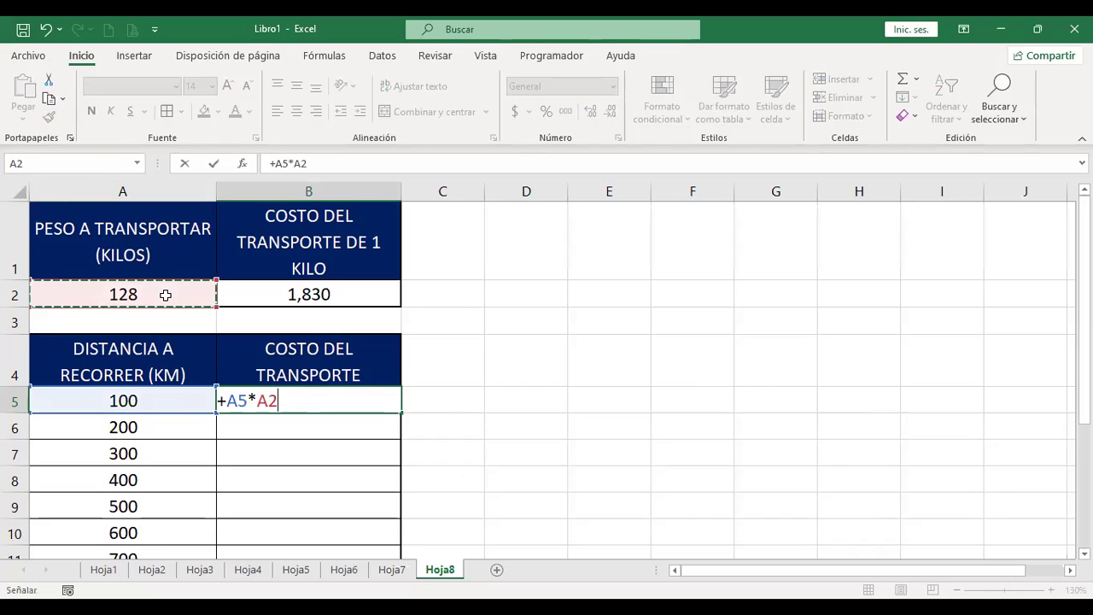
key(F4)
text(/)
key(BackSpace)
text(*)
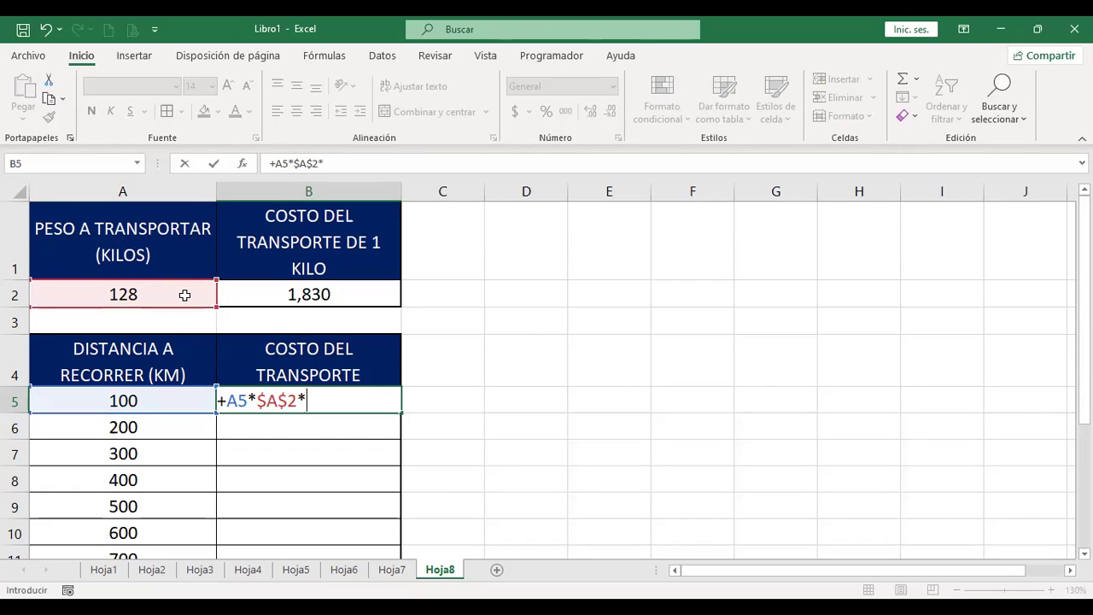
click(340, 296)
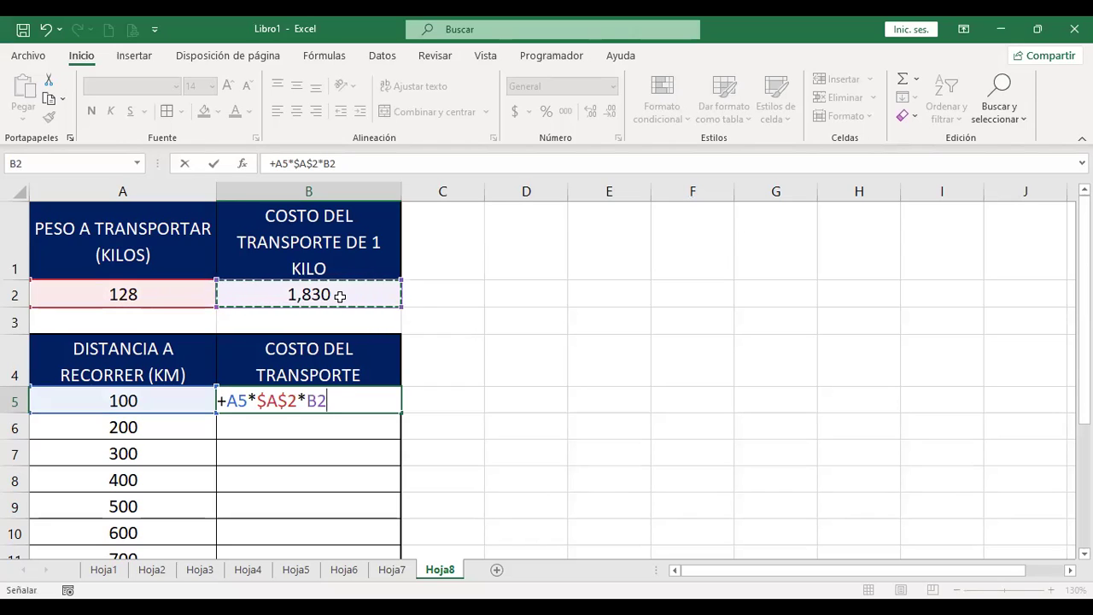
key(ctrl+Return)
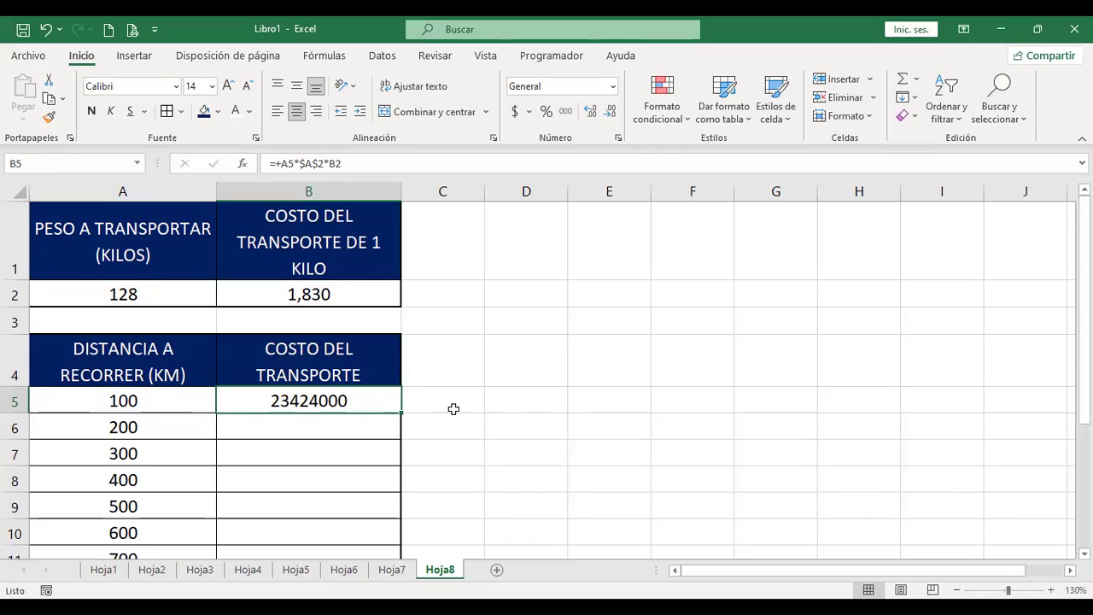
- Make the B2 reference in B5's formula absolute, as $B$2
key(F2)
key(F4)
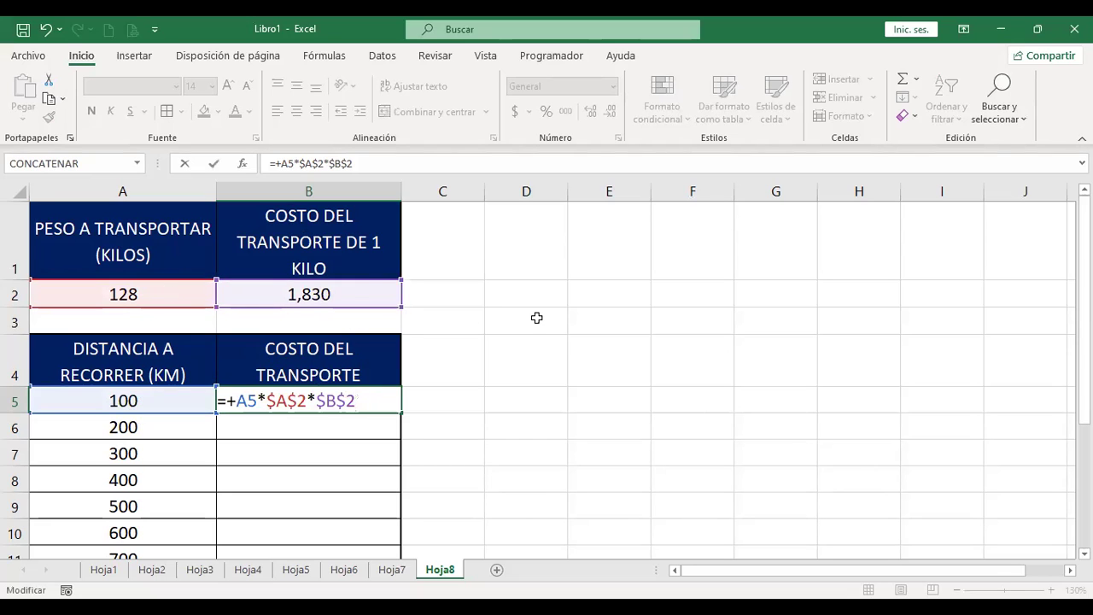
key(Return)
- Format B5 as a number with two decimal places and a thousands separator
click(353, 400)
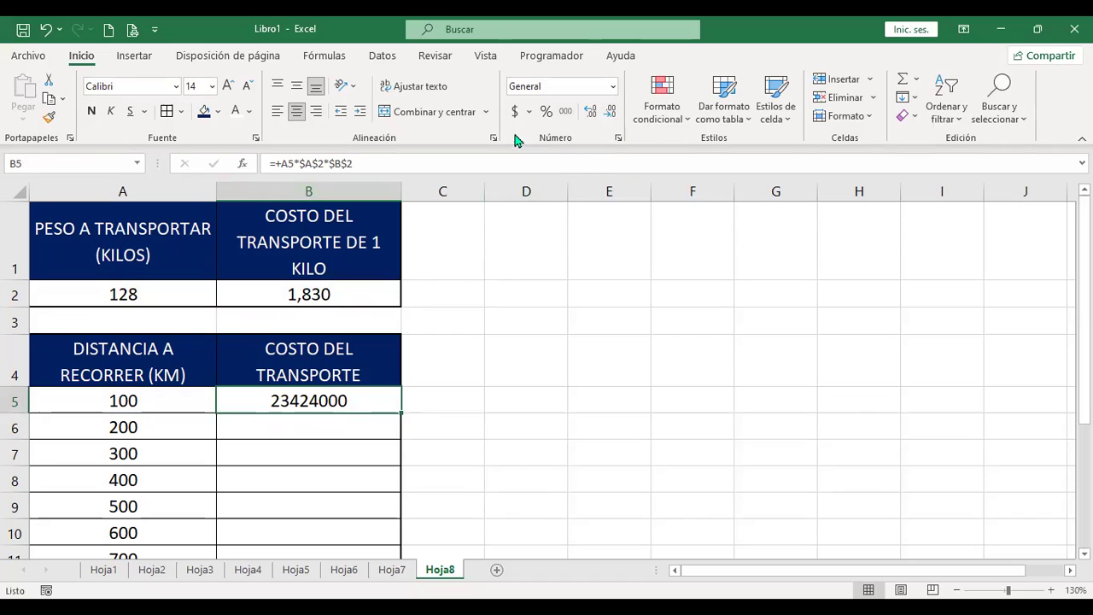
click(614, 87)
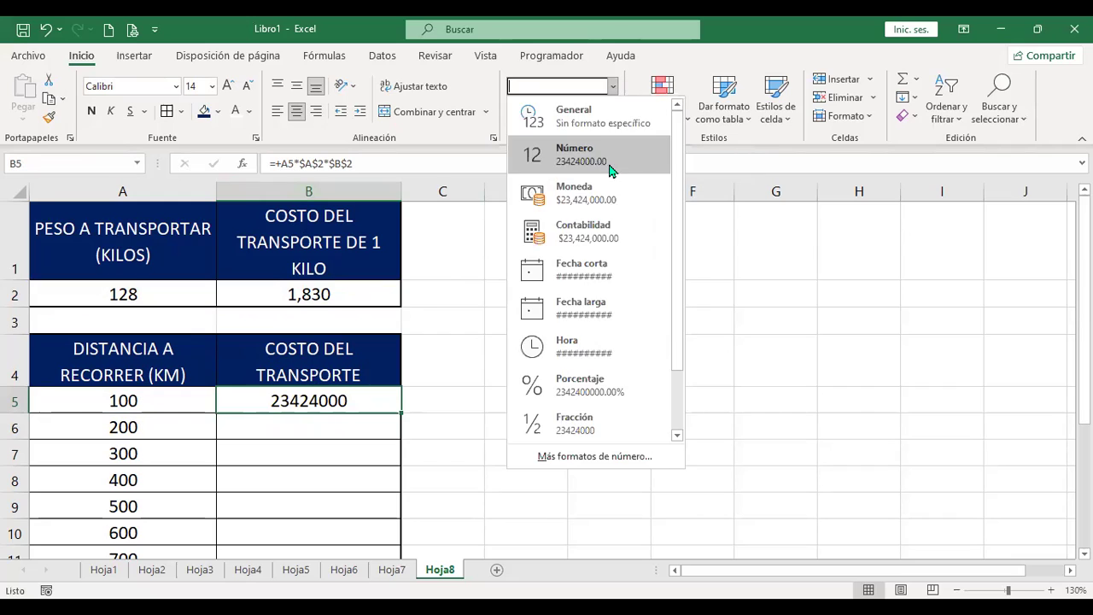
click(312, 442)
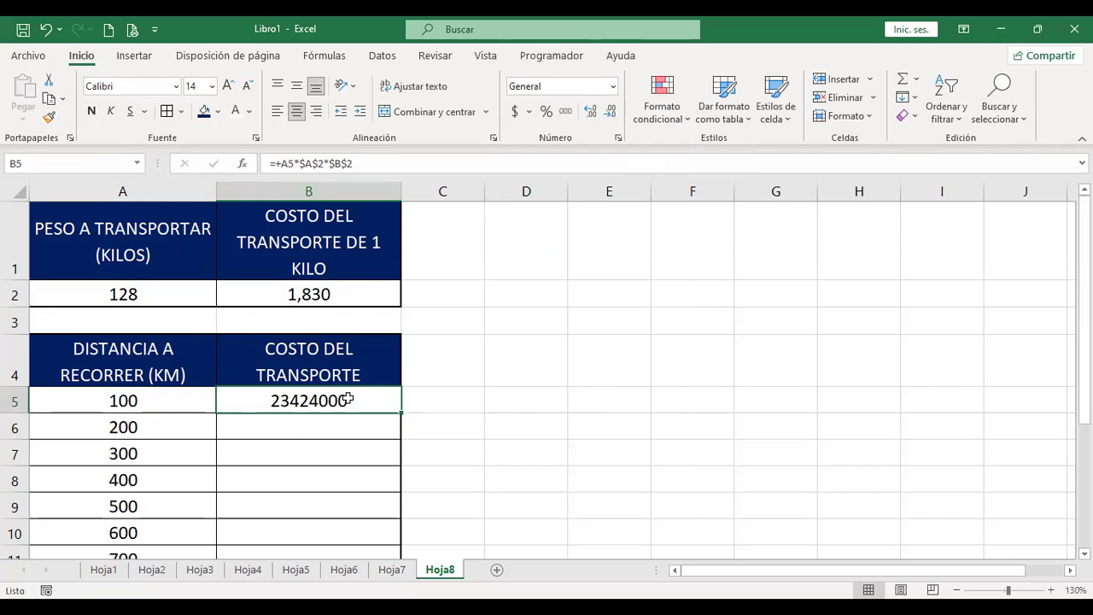
key(ctrl+1)
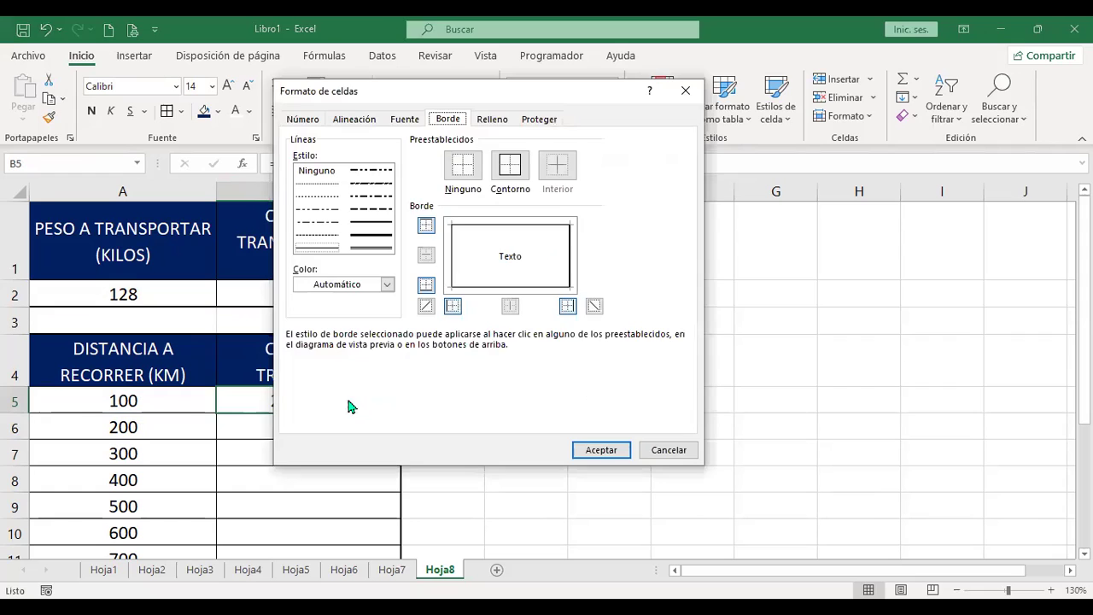
click(309, 122)
click(306, 164)
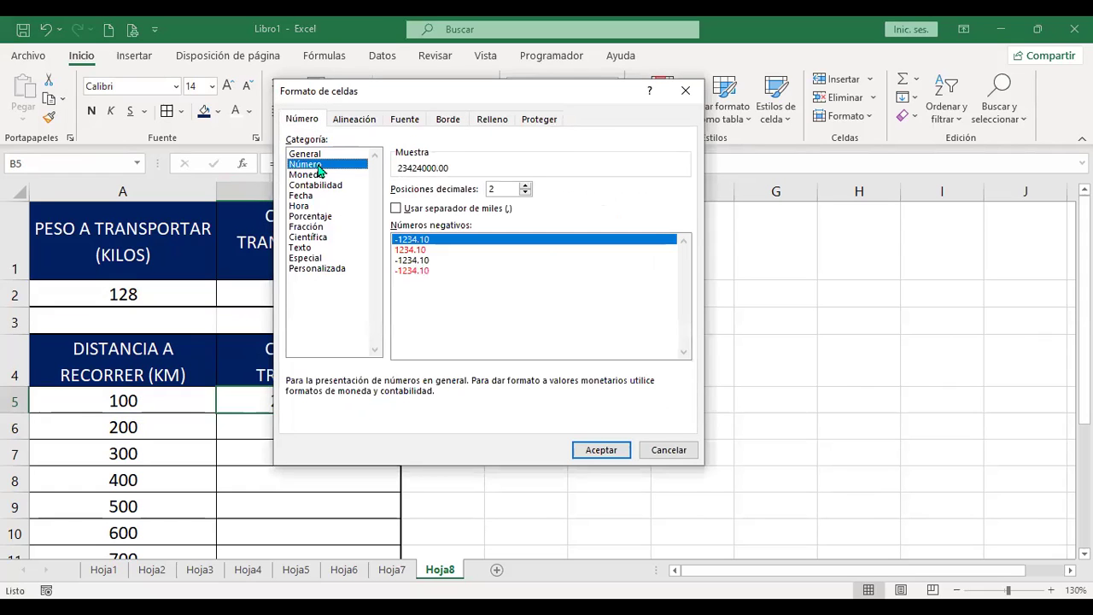
click(398, 209)
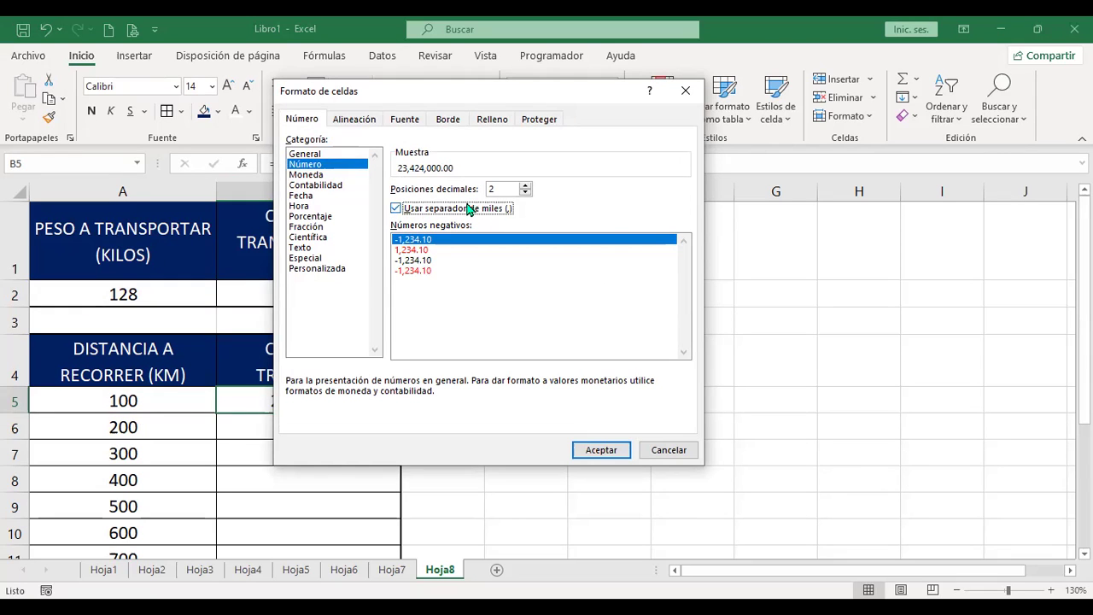
click(603, 451)
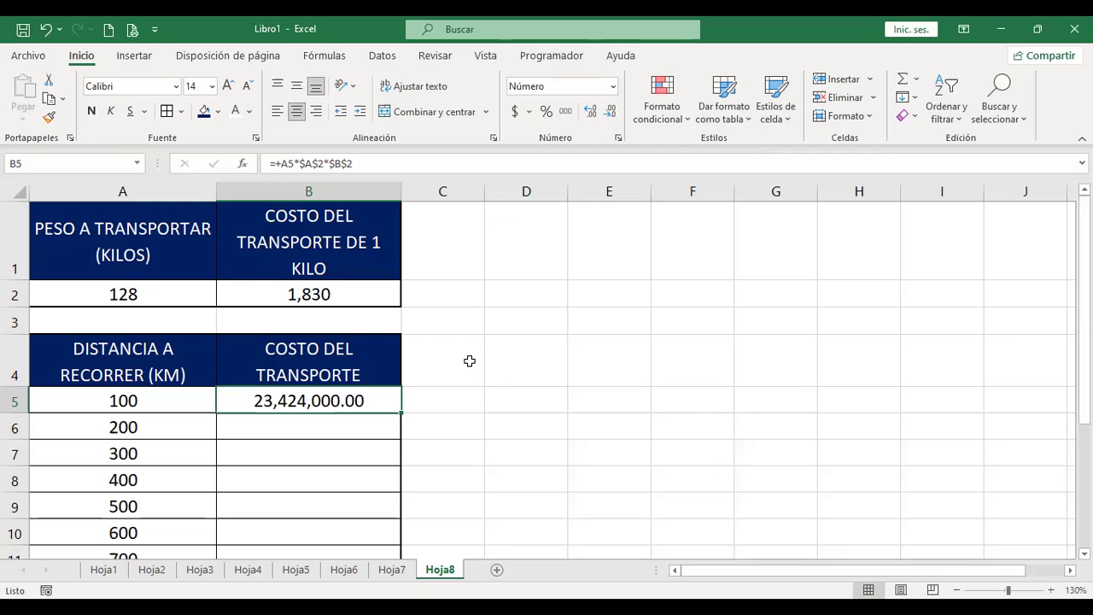
- Fill the transport cost formula from B5 down to B18, alongside all the distances
scroll(400, 308, down, 2)
scroll(397, 273, up, 1)
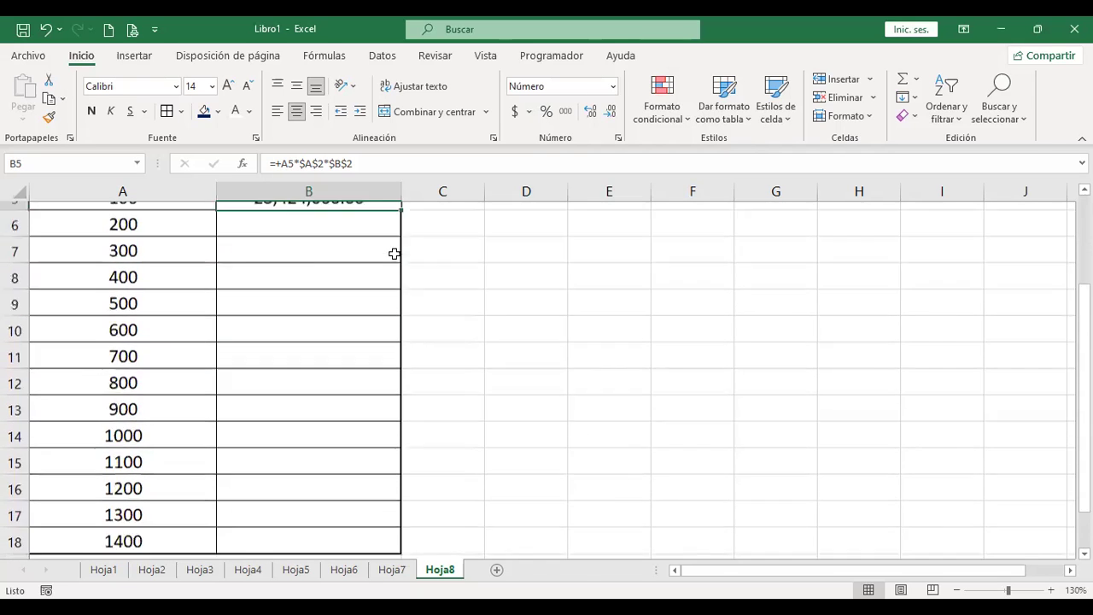
double_click(399, 283)
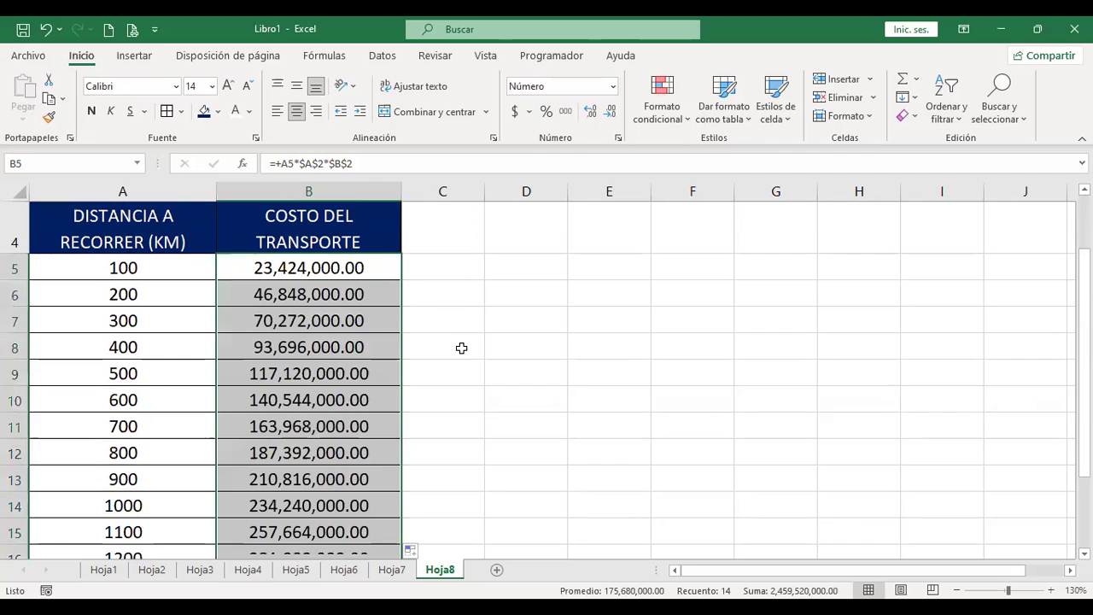
scroll(461, 351, down, 1)
scroll(459, 352, down, 2)
scroll(456, 353, up, 3)
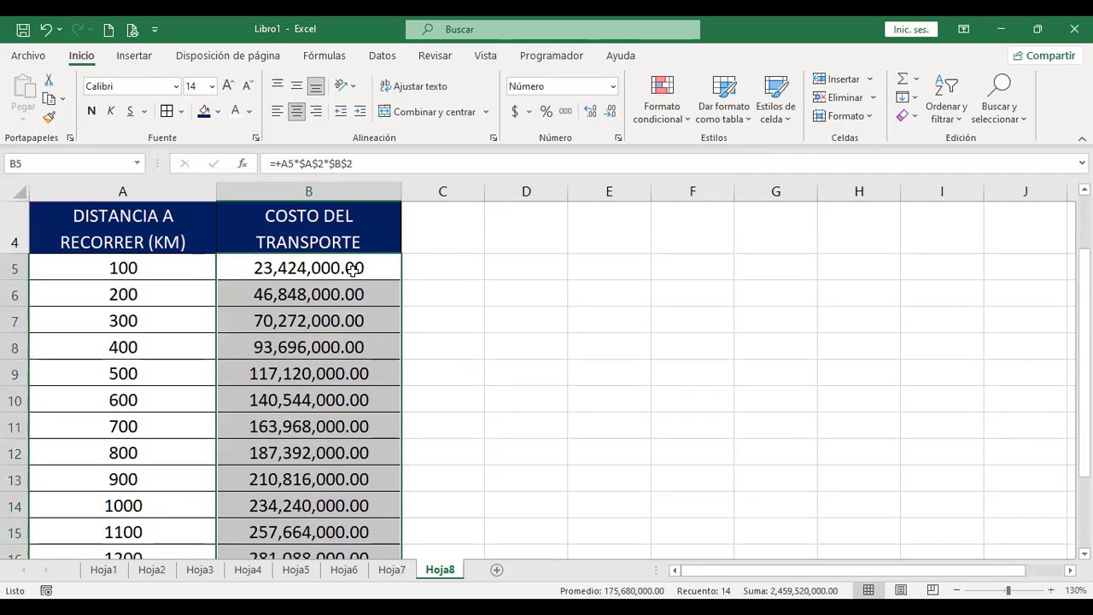
- Examine the cell references used by the transport cost formulas in B5 and B6
click(353, 268)
key(F2)
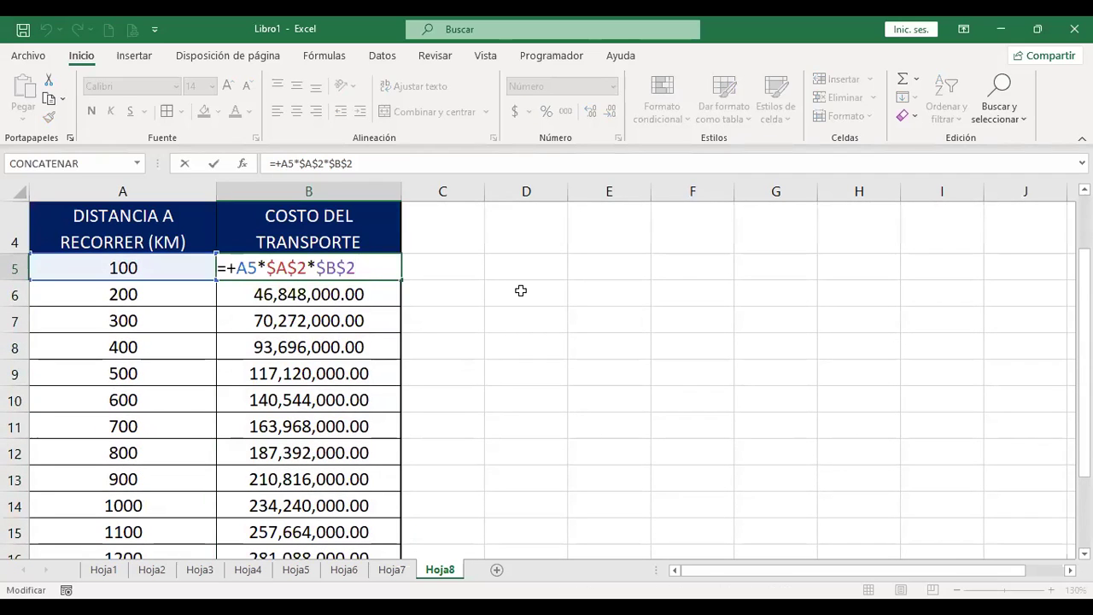
scroll(473, 357, up, 1)
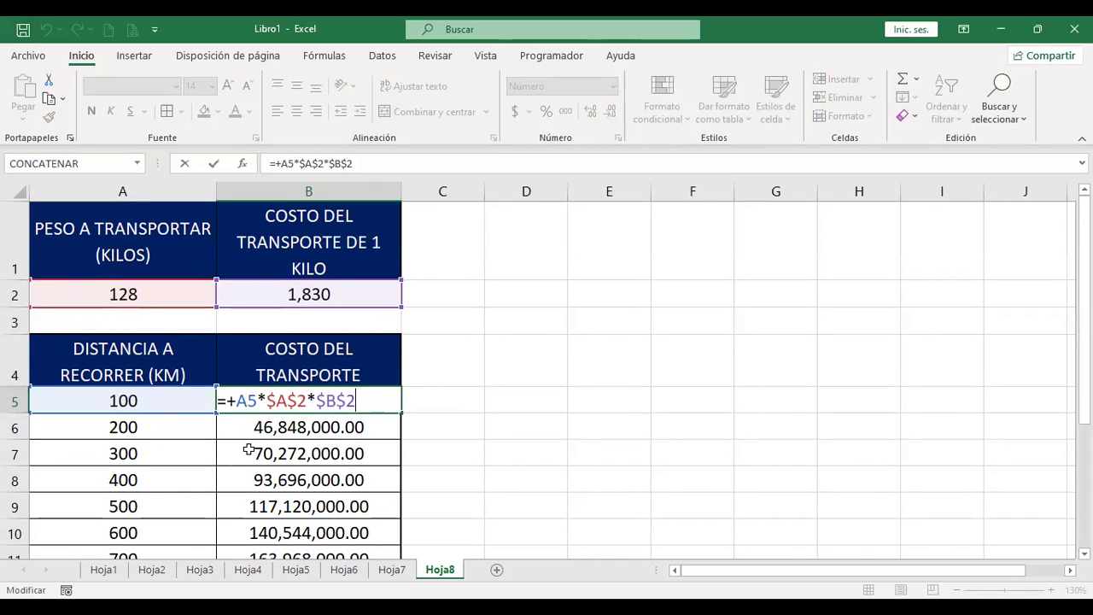
key(Return)
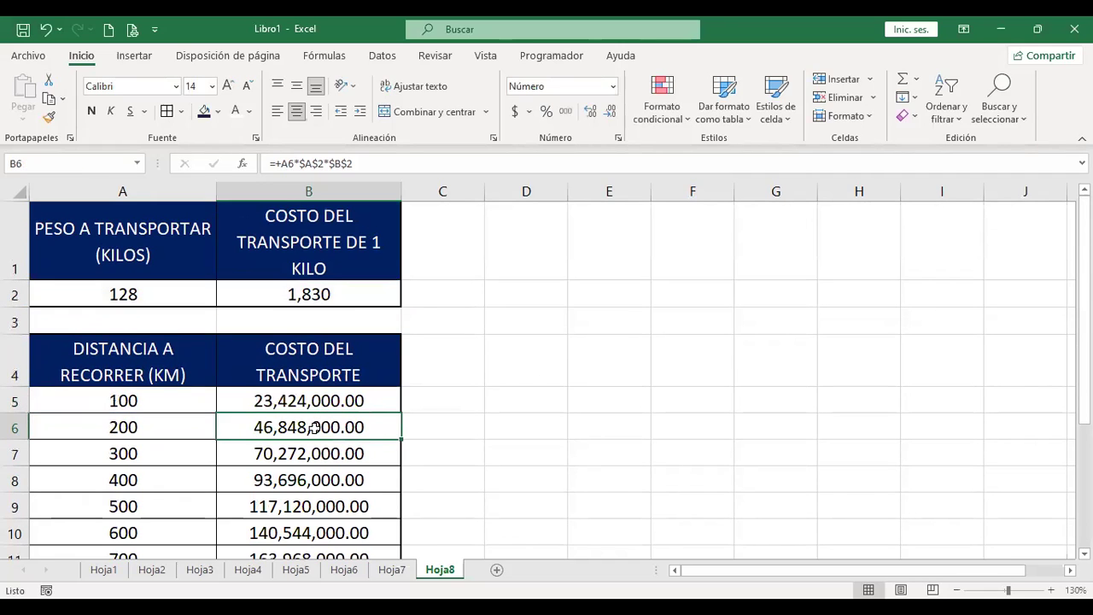
double_click(314, 427)
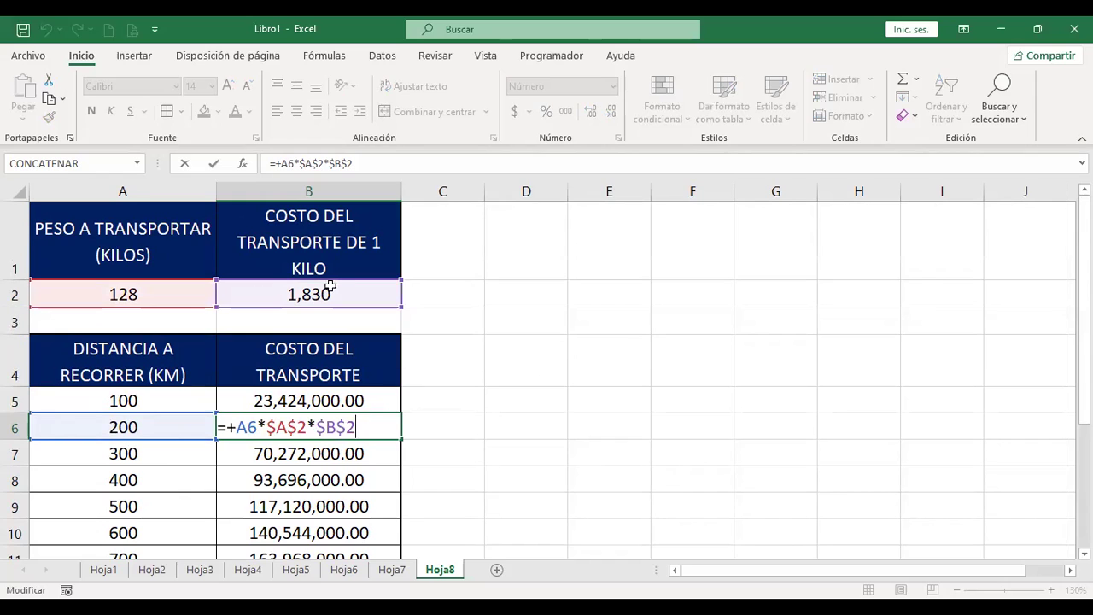
key(Return)
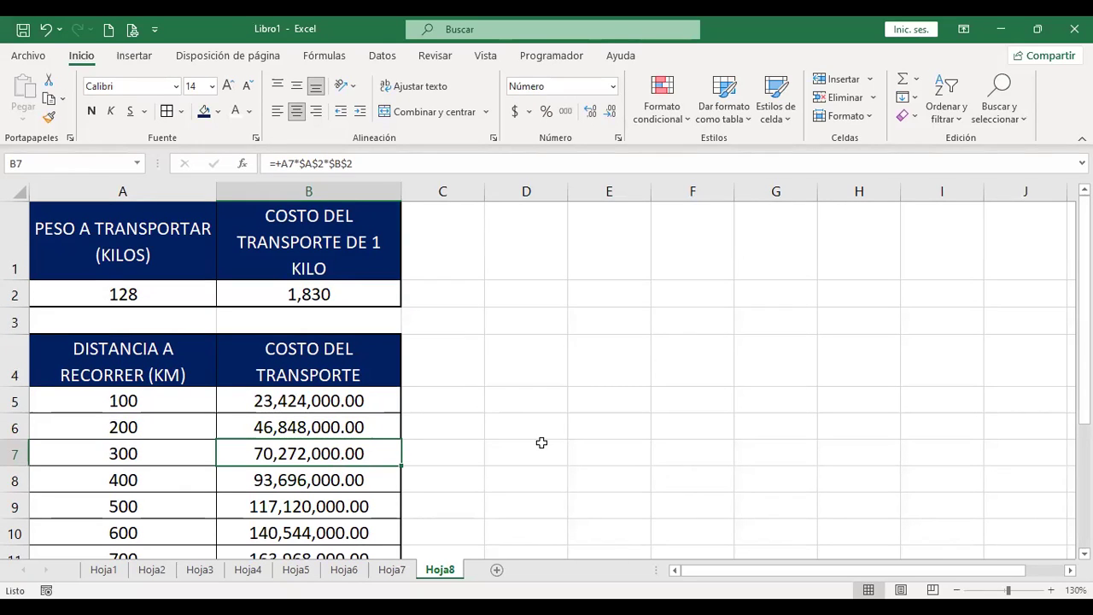
- Add a new worksheet after Hoja8 and set the font size of all its cells to 14
click(497, 571)
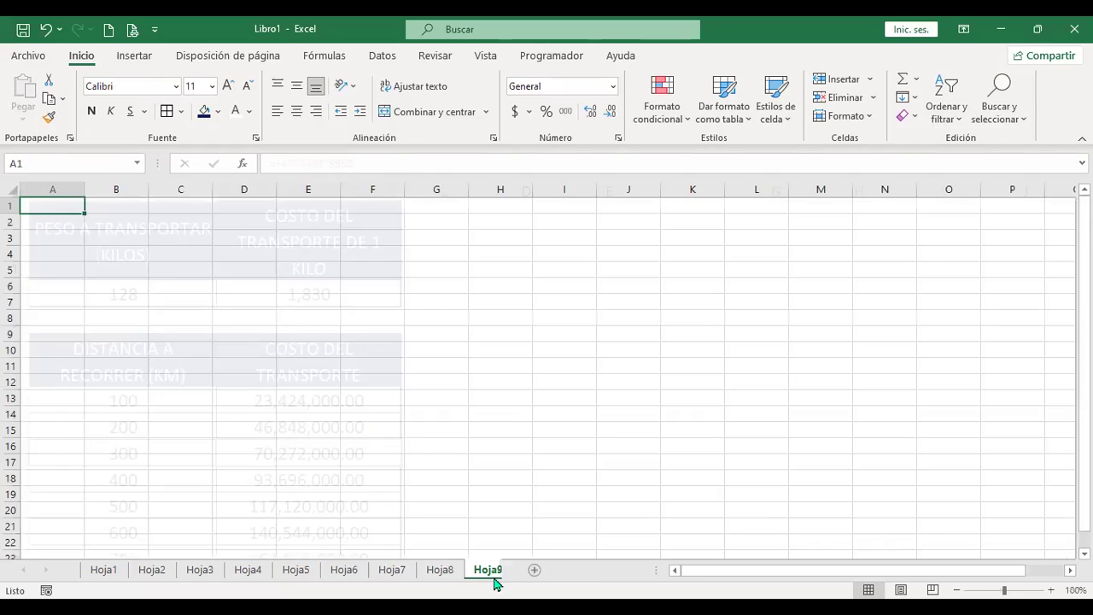
click(12, 188)
click(227, 87)
click(227, 86)
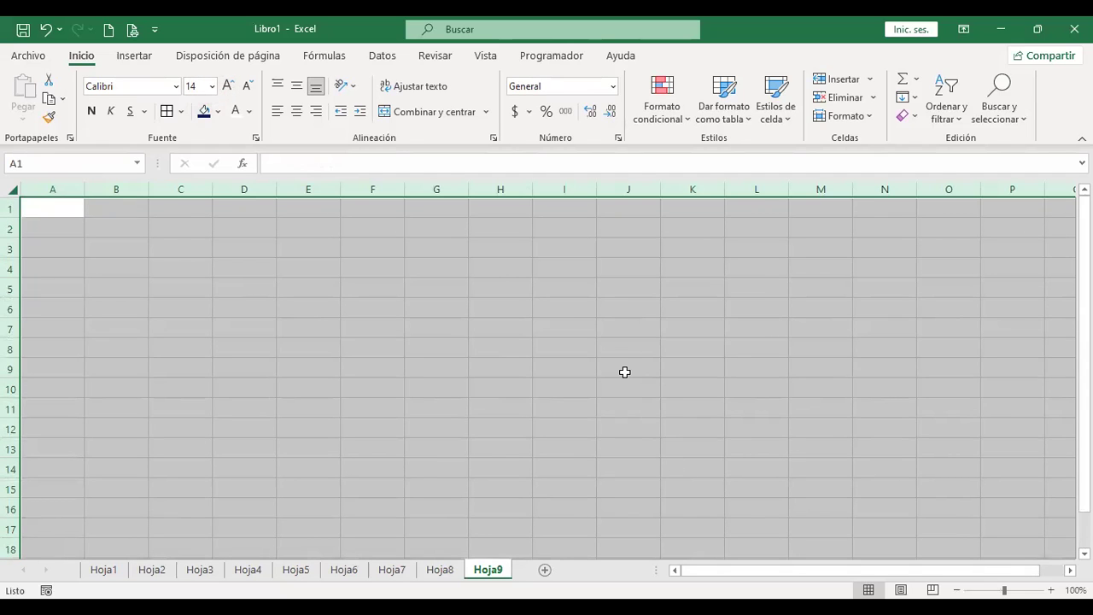
ctrl+scroll(624, 371, up, 1)
click(73, 212)
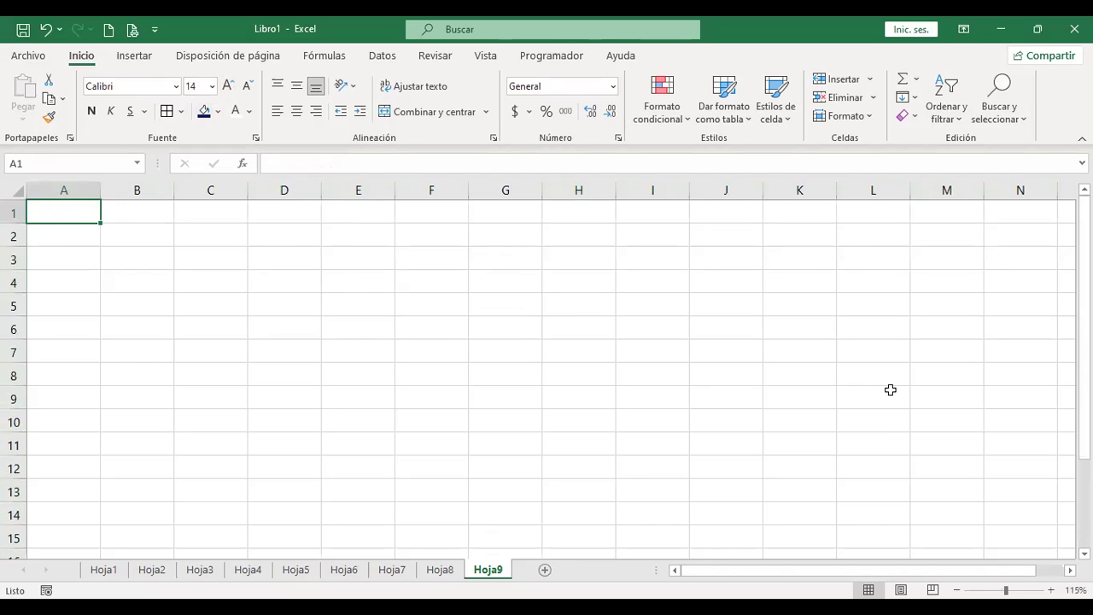
- Enter the title NOTAS TRIMESTRE in A1 of the new sheet
text(NOTAS TRIME)
key(BackSpace)
key(BackSpace)
text(IMESTRE)
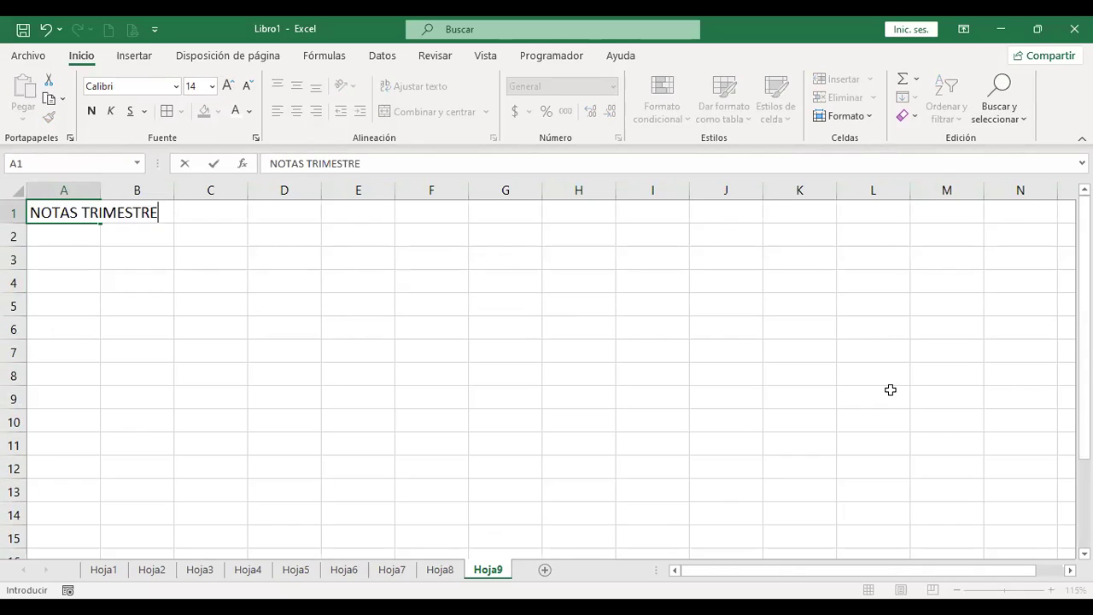
key(Return)
key(Return)
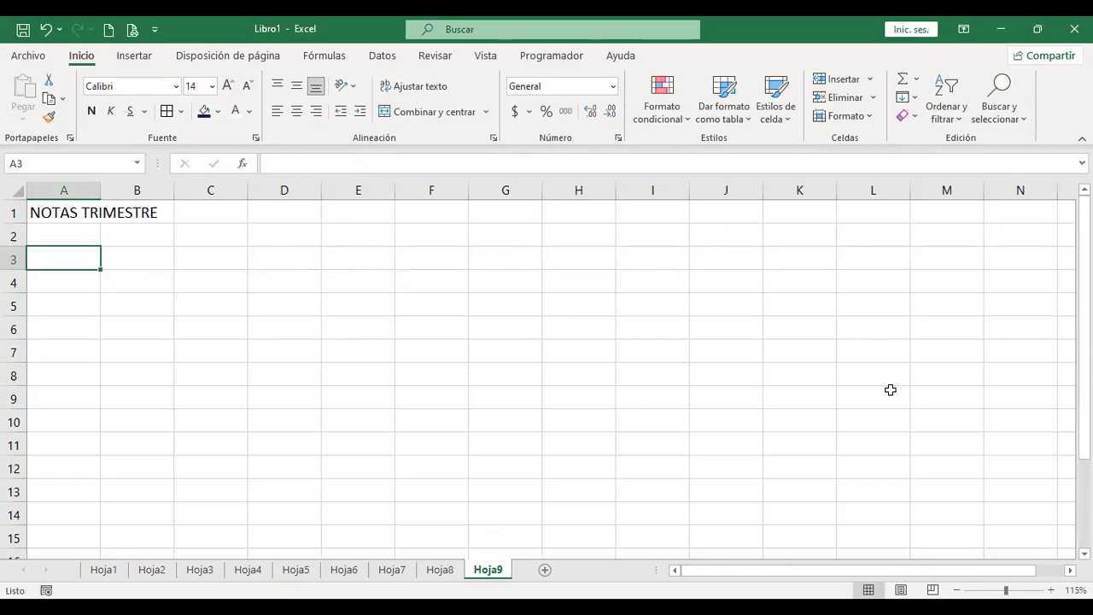
- Enter the heading NOMBRES in A3 and move it up to A2
text(NOB)
key(BackSpace)
text(MBRES)
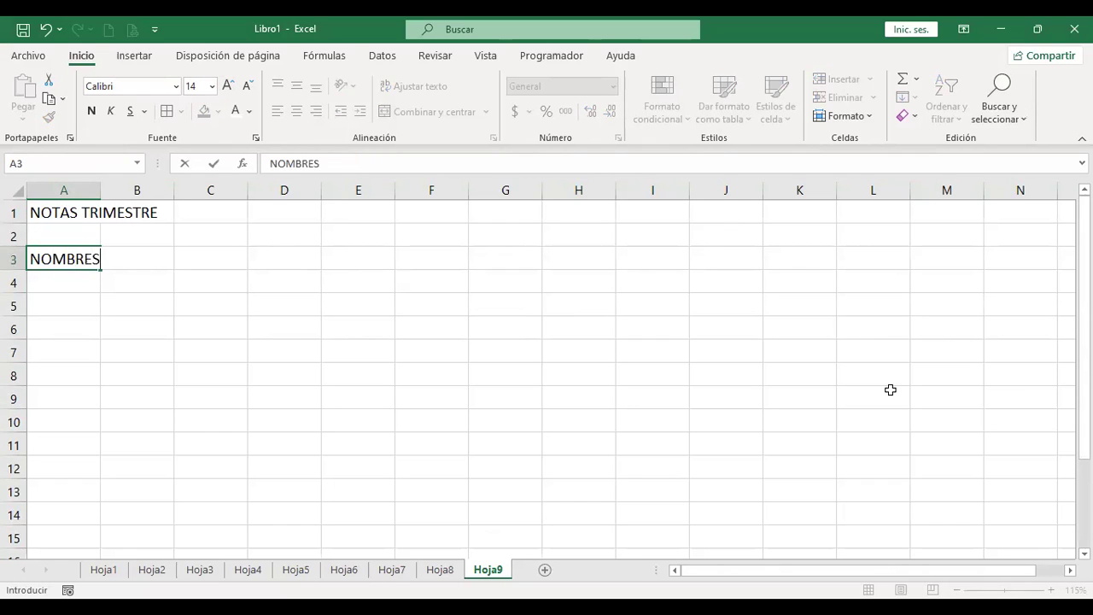
key(Up)
key(Down)
key(ctrl+x)
key(Up)
key(ctrl+v)
key(Down)
key(Up)
- Enter the headings PERIODO 1 in B2 and PERIODO 2 in C2, and fit columns A to C to their contents
key(Right)
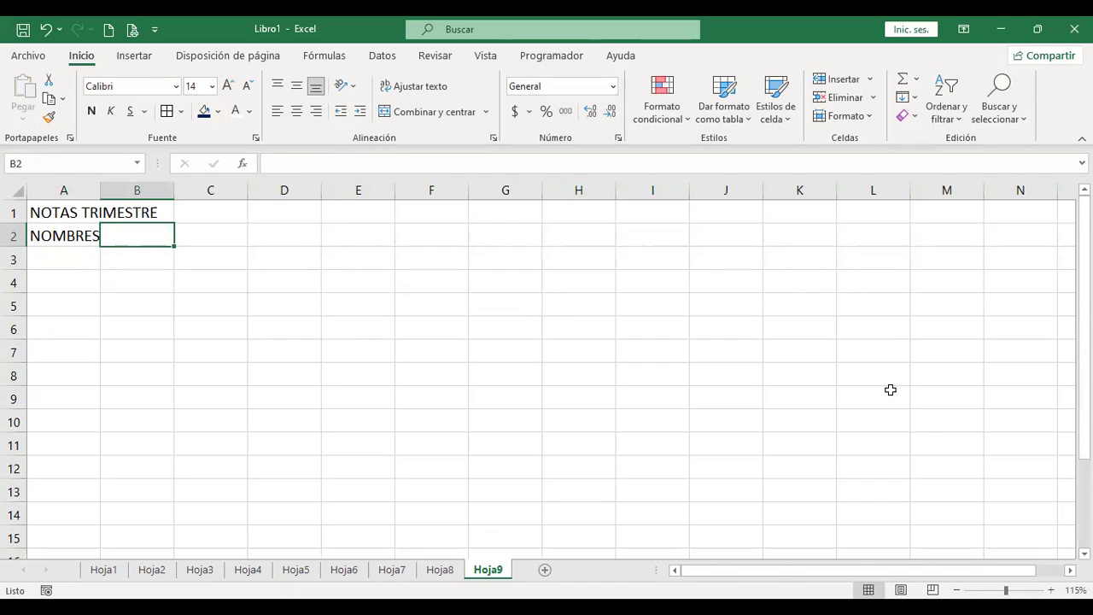
text(PERIODO 1)
key(Right)
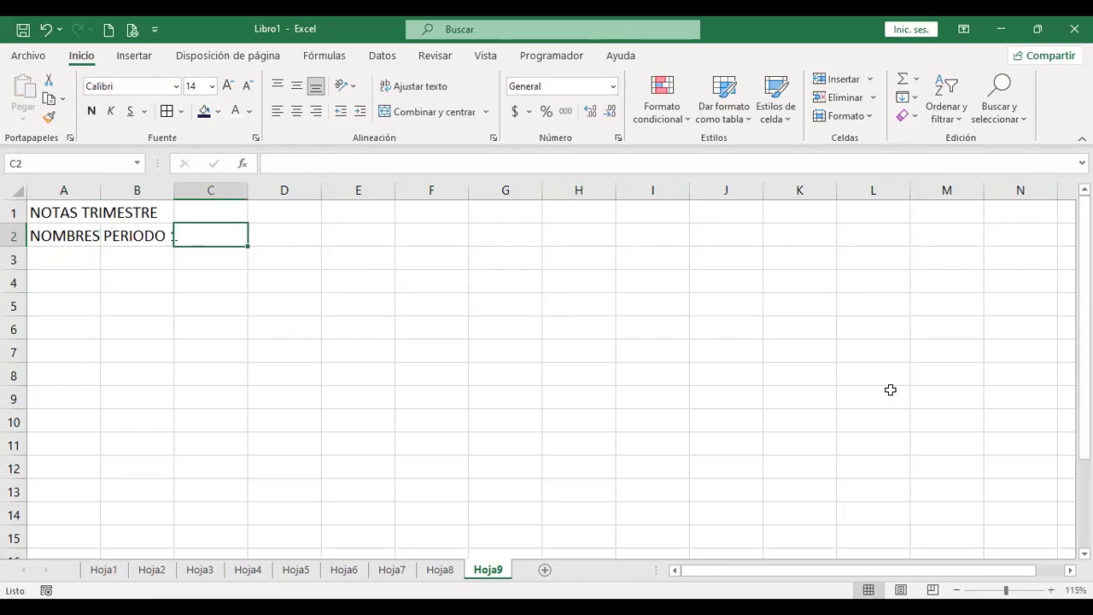
text(PERIODO 2)
key(Return)
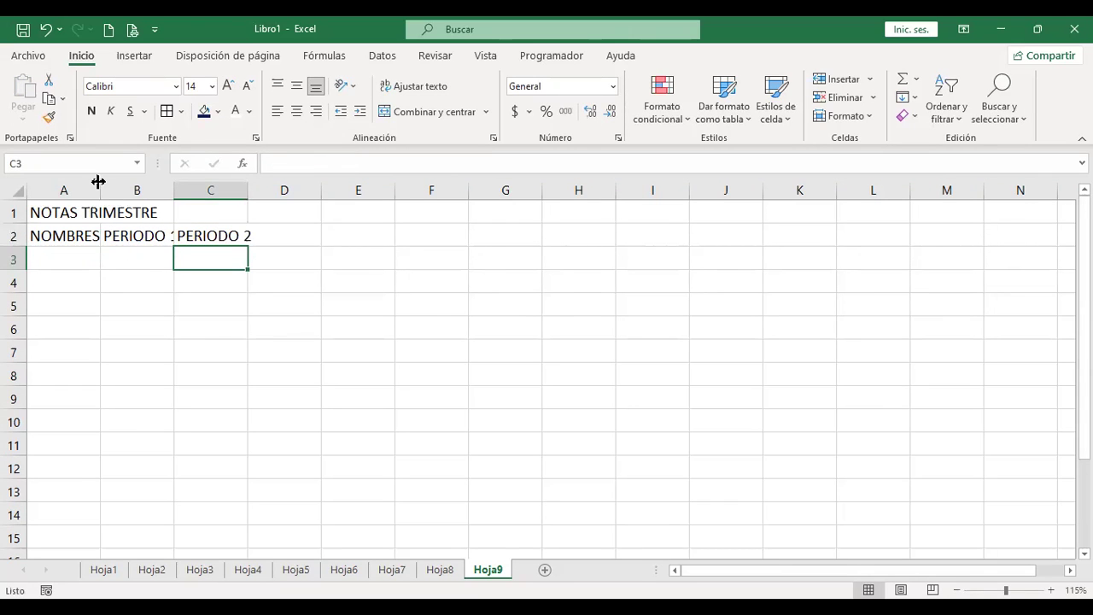
double_click(237, 187)
double_click(331, 190)
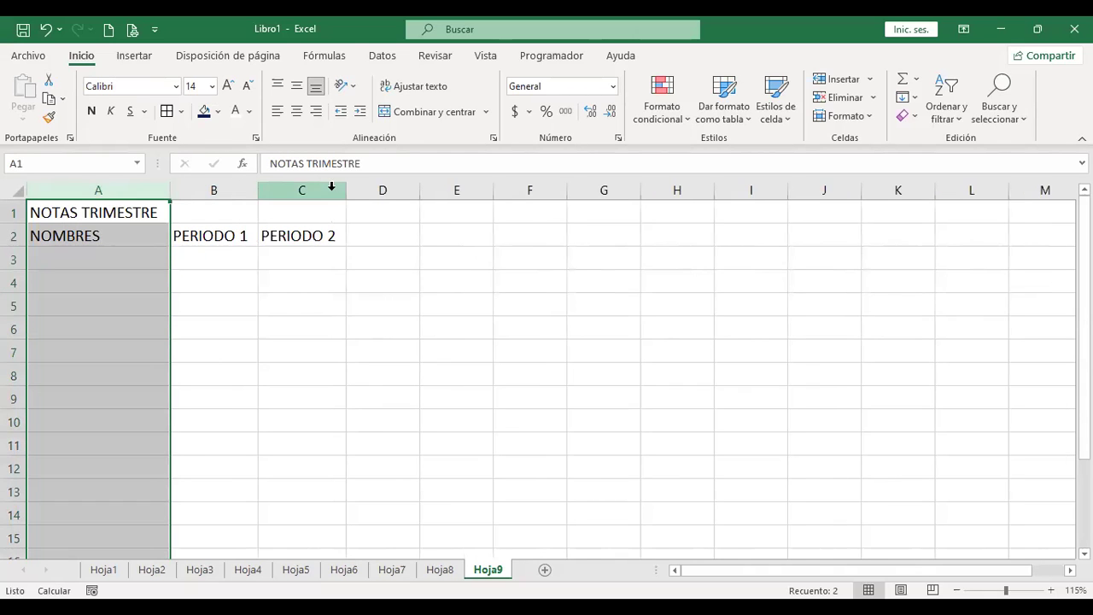
- Enter Nombre 1 in A3 and Nombre 2 in A4 under the NOMBRES heading
click(120, 252)
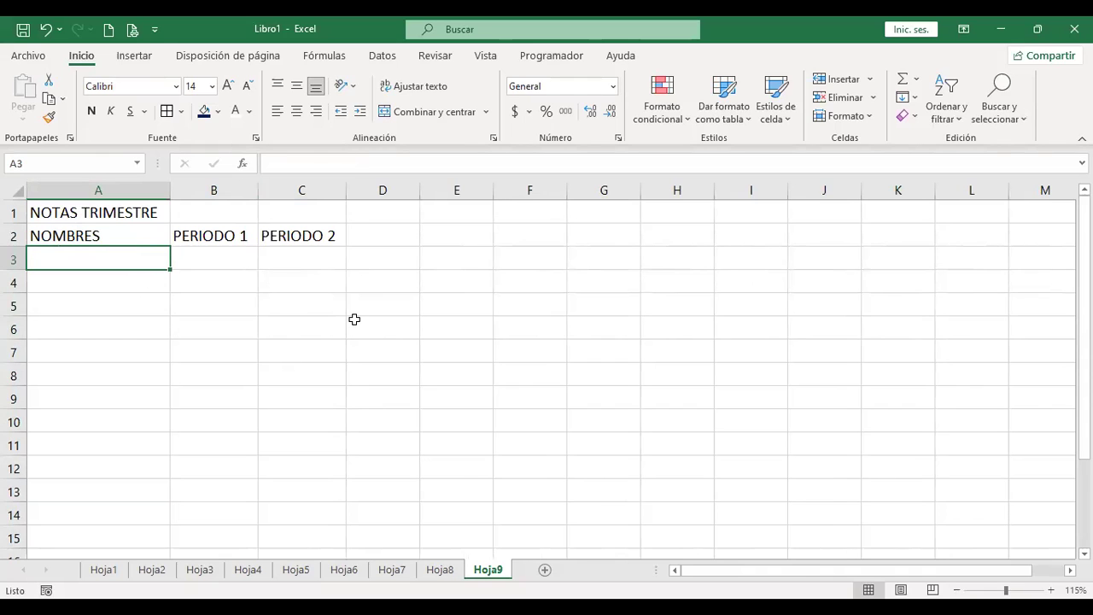
text(Nombre )
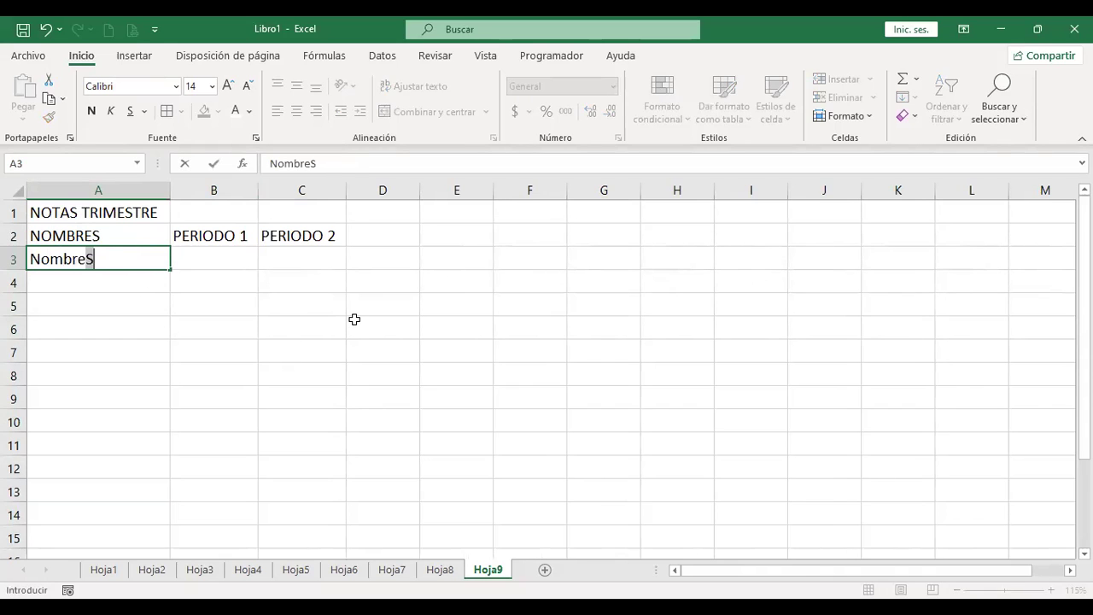
text(1)
key(Return)
key(Up)
key(Down)
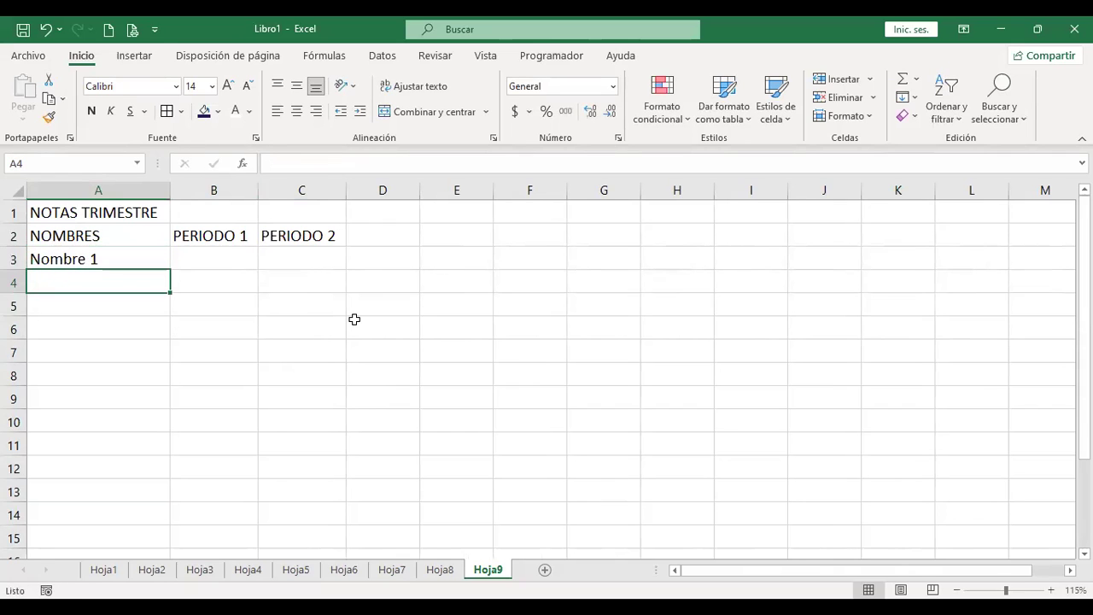
text(Nombre 2)
key(Return)
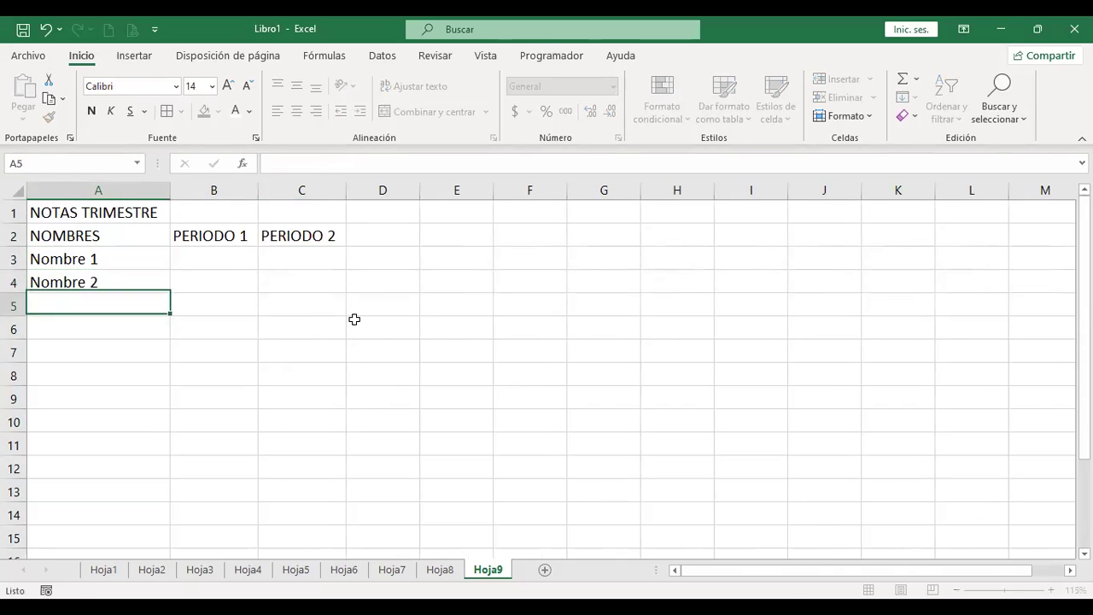
- Extend the Nombre 1 and Nombre 2 series from A3:A4 down to A7
key(Up)
key(Up)
key(shift+Down)
drag(171, 293, 164, 353)
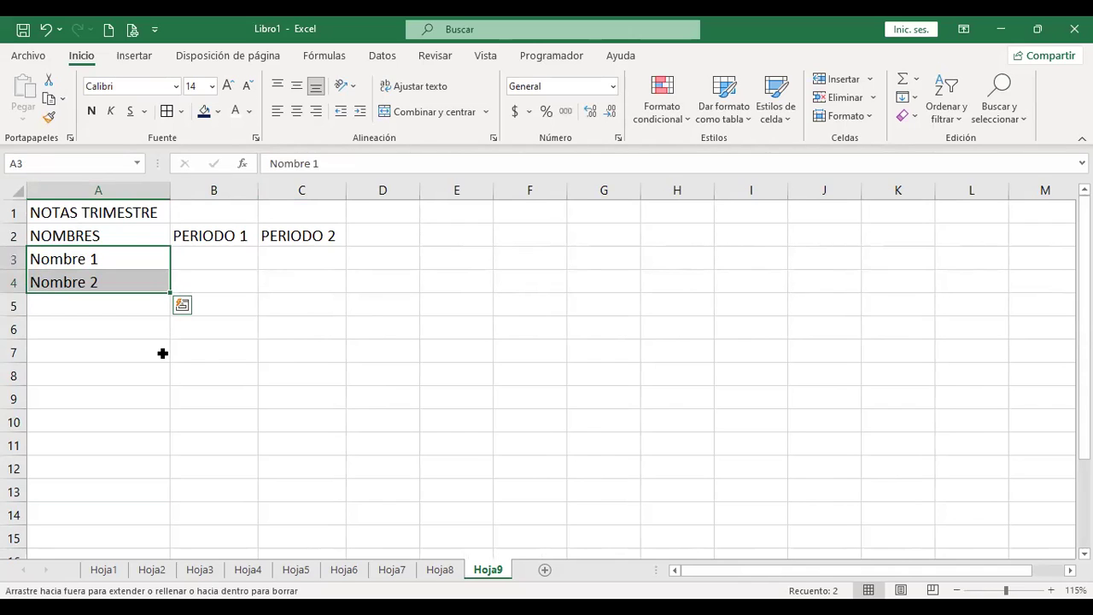
- Enter the formula +ALEATORIO.ENTRE(50;100) in B3 to generate a random grade
click(224, 261)
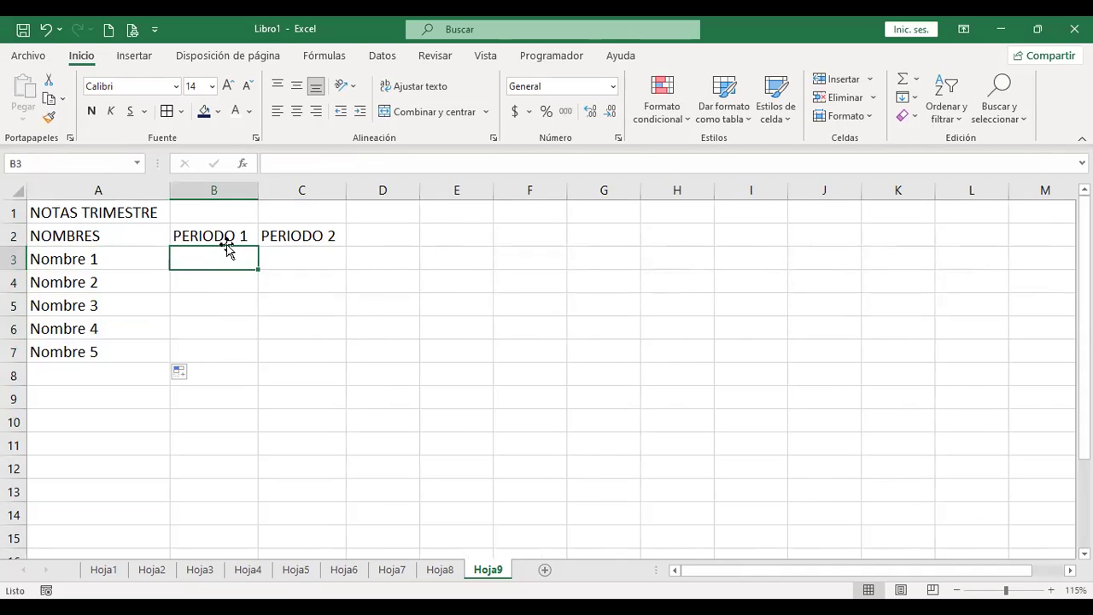
drag(271, 259, 249, 250)
text(+alea)
click(256, 288)
double_click(256, 288)
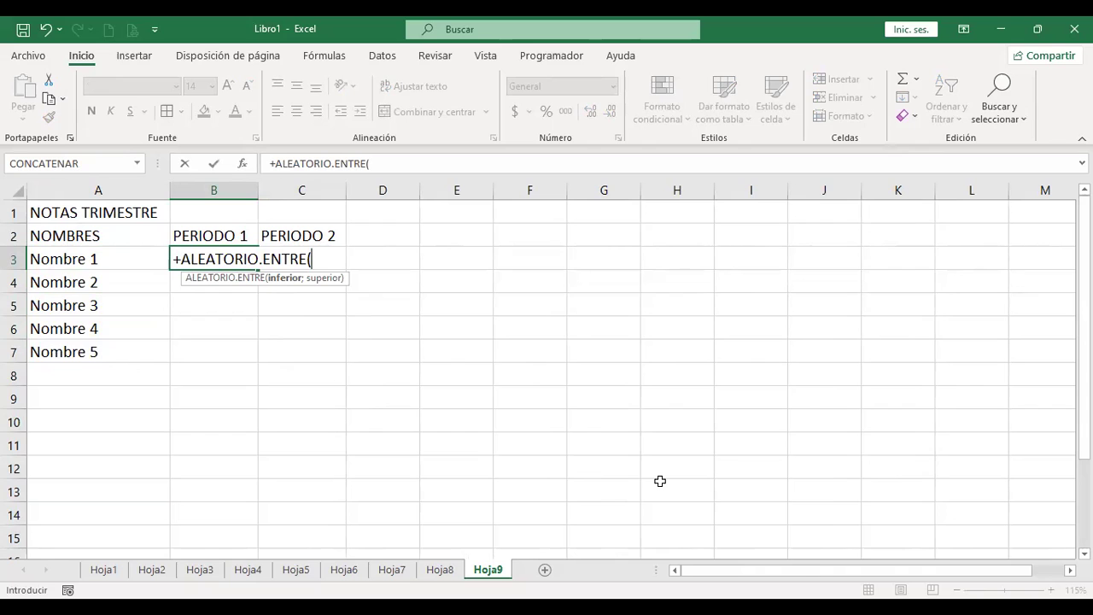
text(50;100)
key(ctrl+Return)
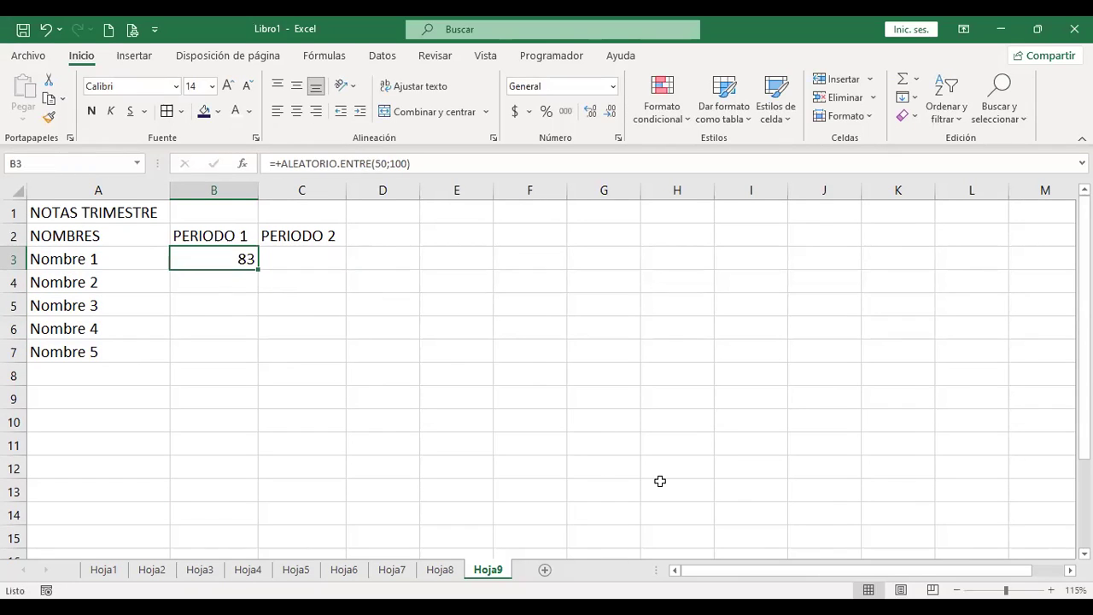
- Copy the random grade formula from B3 to C3 and on to B4:C7
key(ctrl+c)
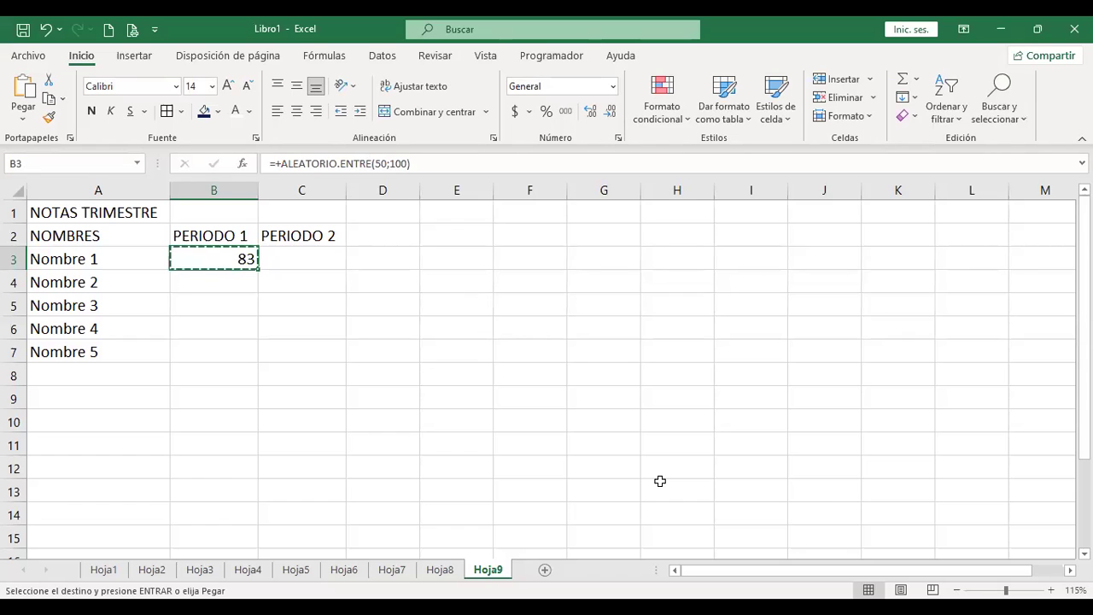
key(Right)
key(ctrl+v)
key(Left)
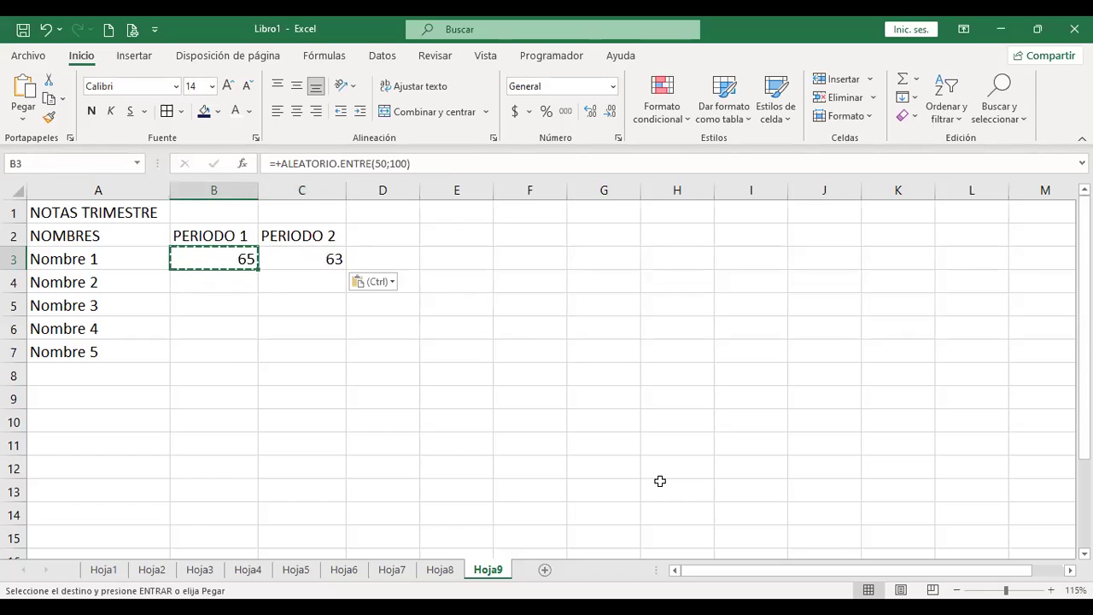
key(shift+Right)
key(ctrl+c)
key(Down)
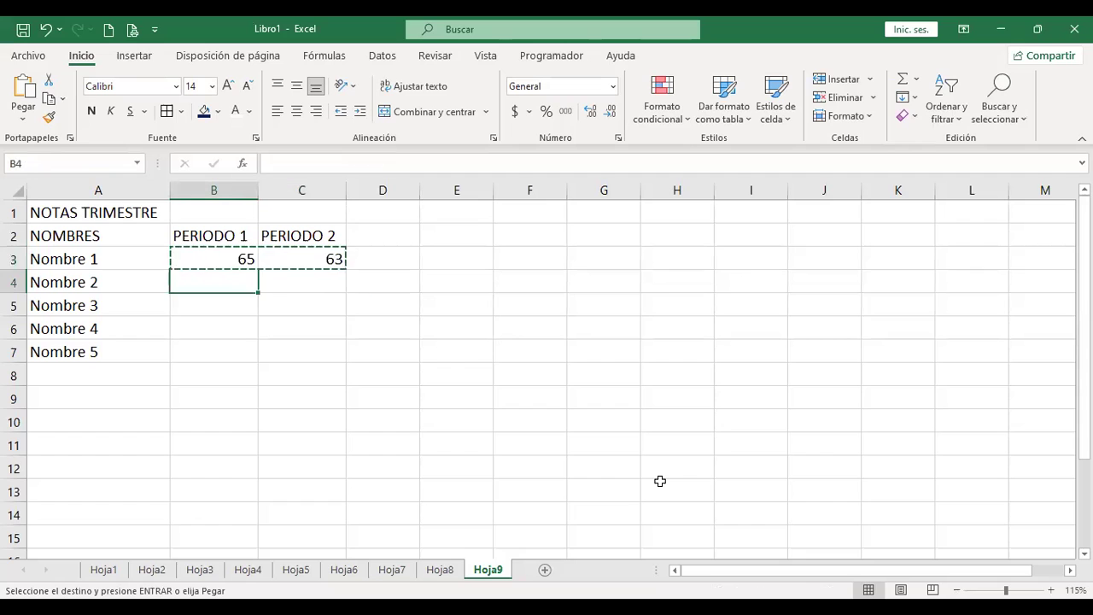
key(shift+Right)
key(shift+Down)
key(shift+Down)
key(shift+Down)
key(ctrl+v)
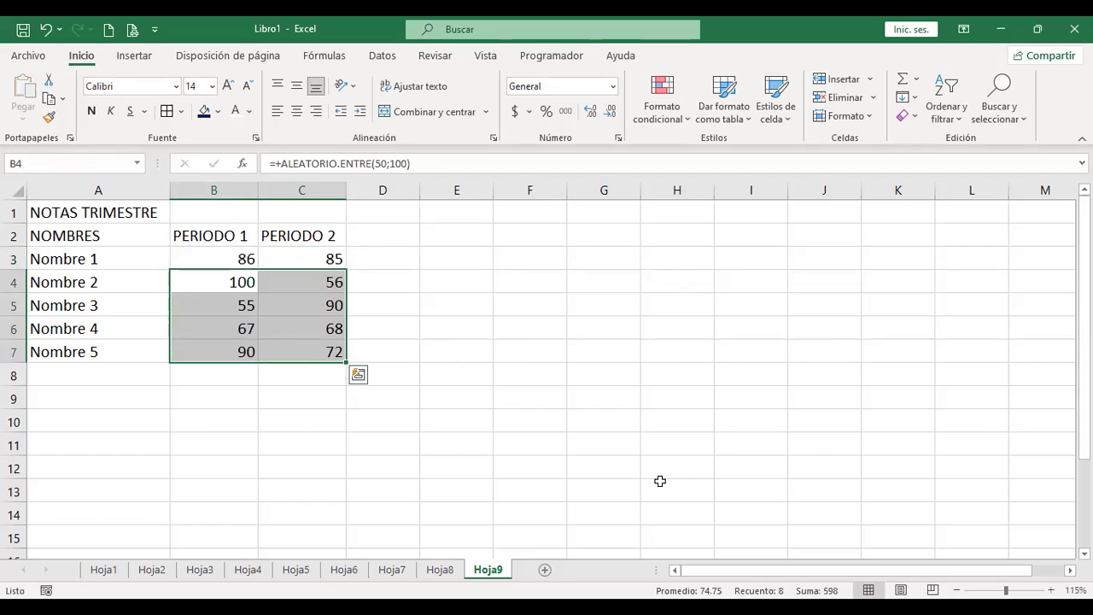
- Centre the grades in B3:C7 horizontally
key(Up)
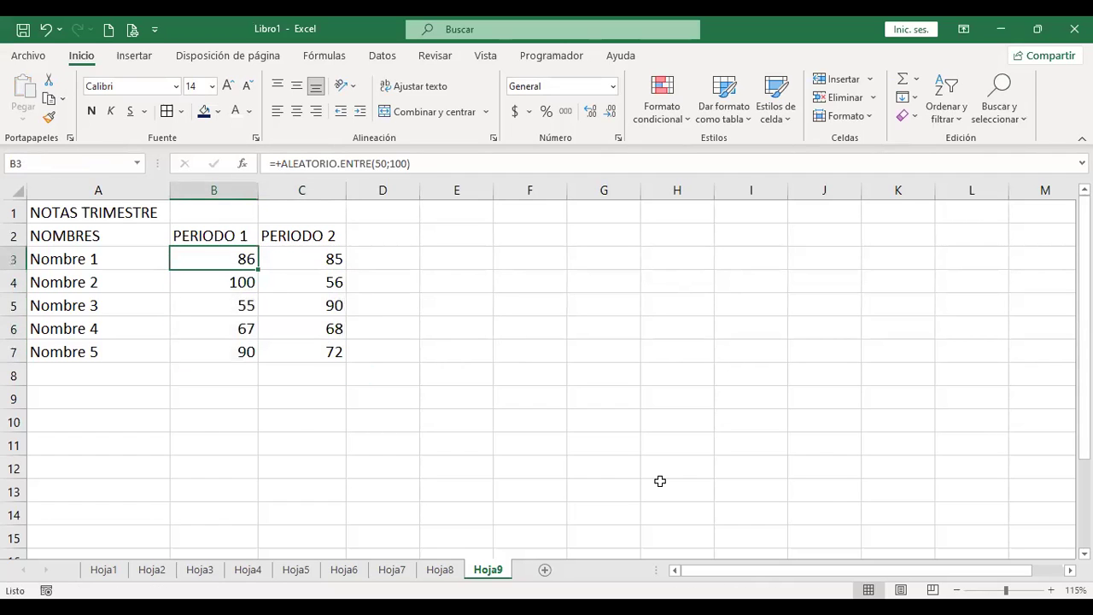
key(shift+Down)
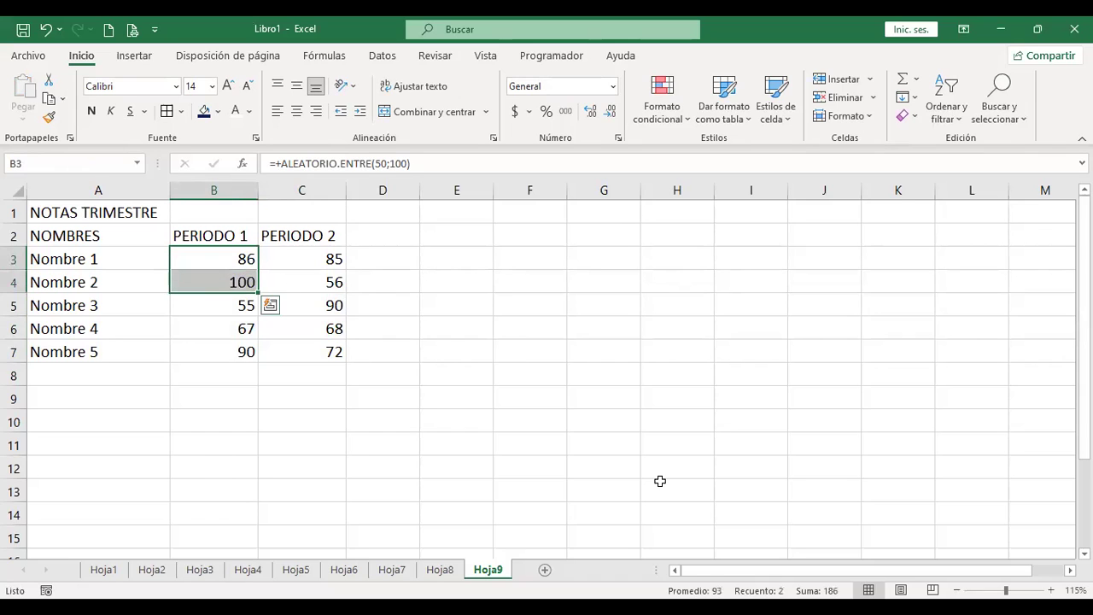
key(Right)
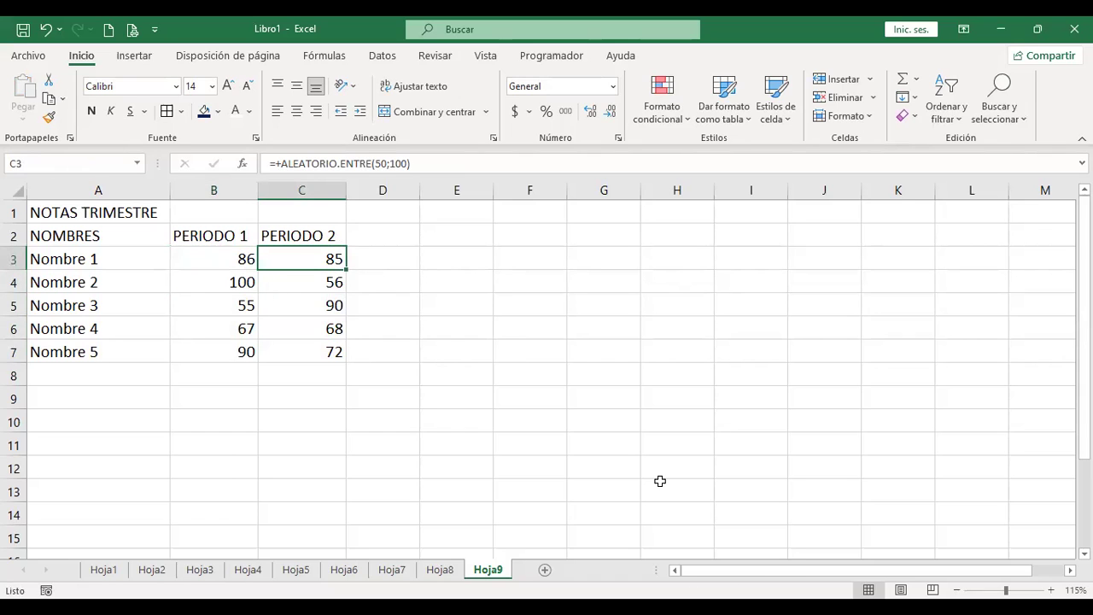
key(Down)
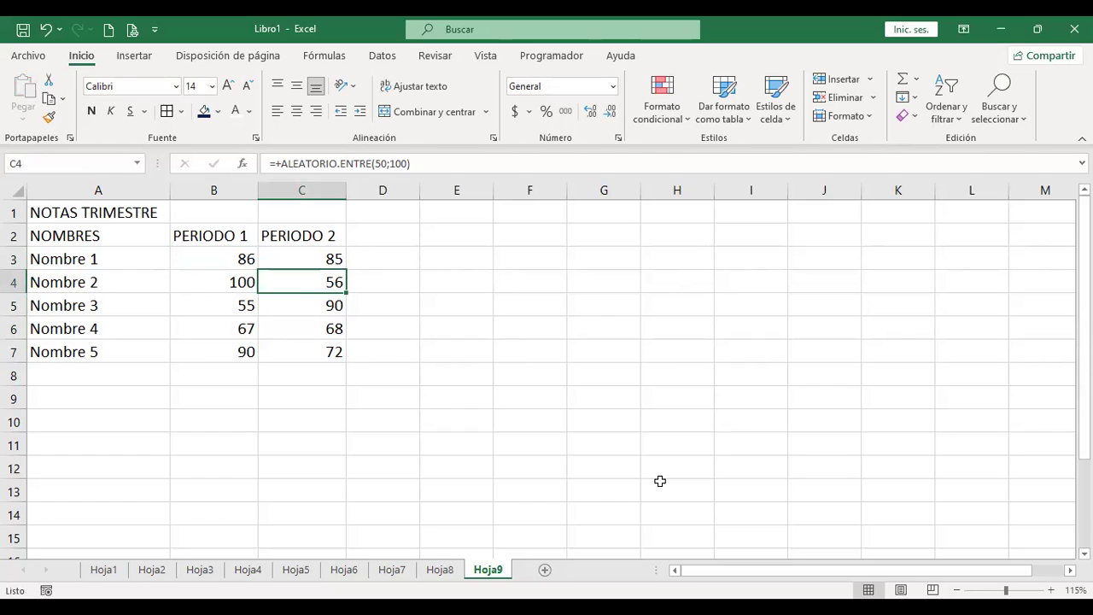
key(Up)
key(Left)
key(shift+Right)
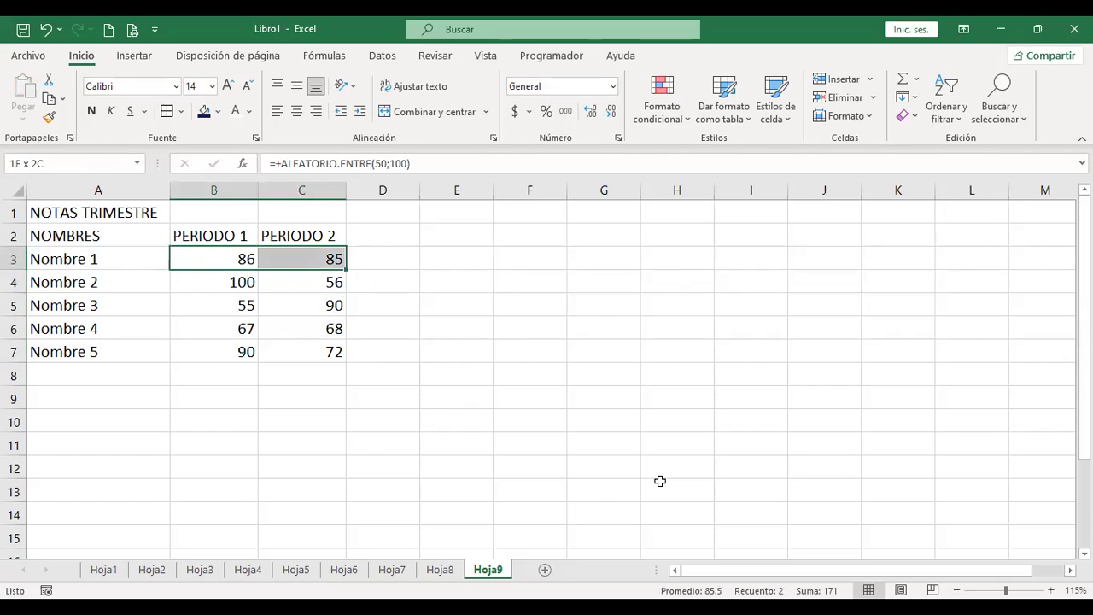
key(shift+Down)
key(shift+Down)
key(shift+Down)
key(shift+Down)
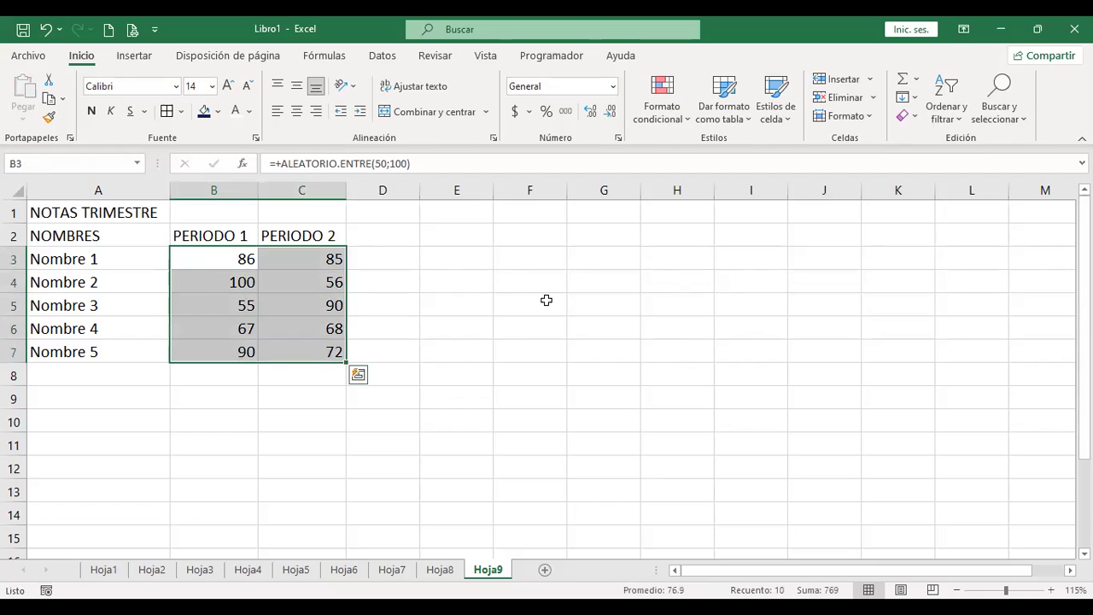
click(298, 112)
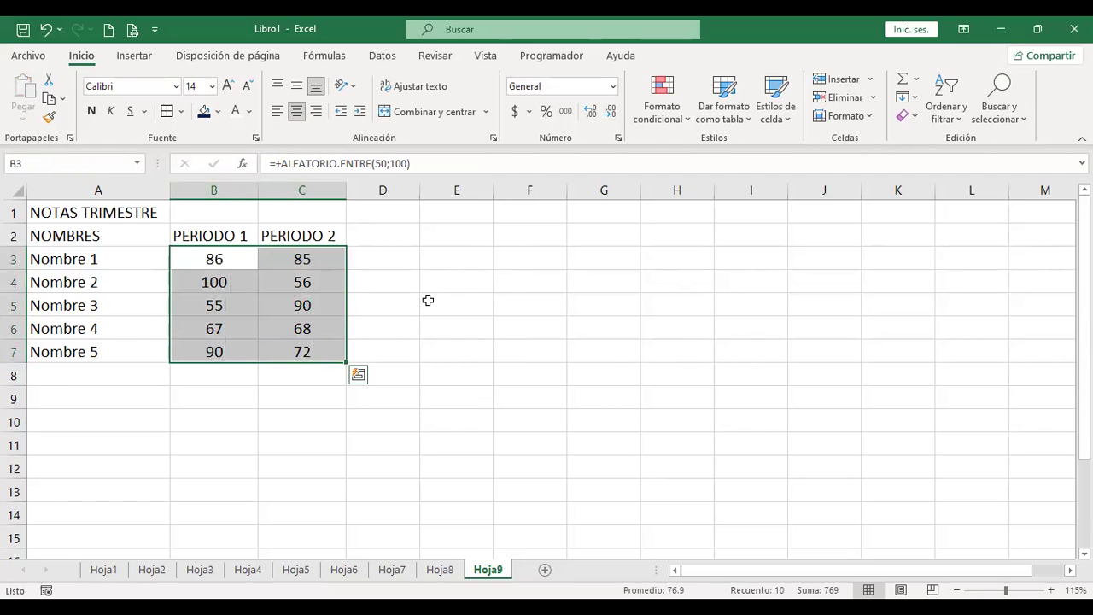
- Replace the random formulas in B3:C7 with fixed values by pasting them in place as values
key(ctrl+c)
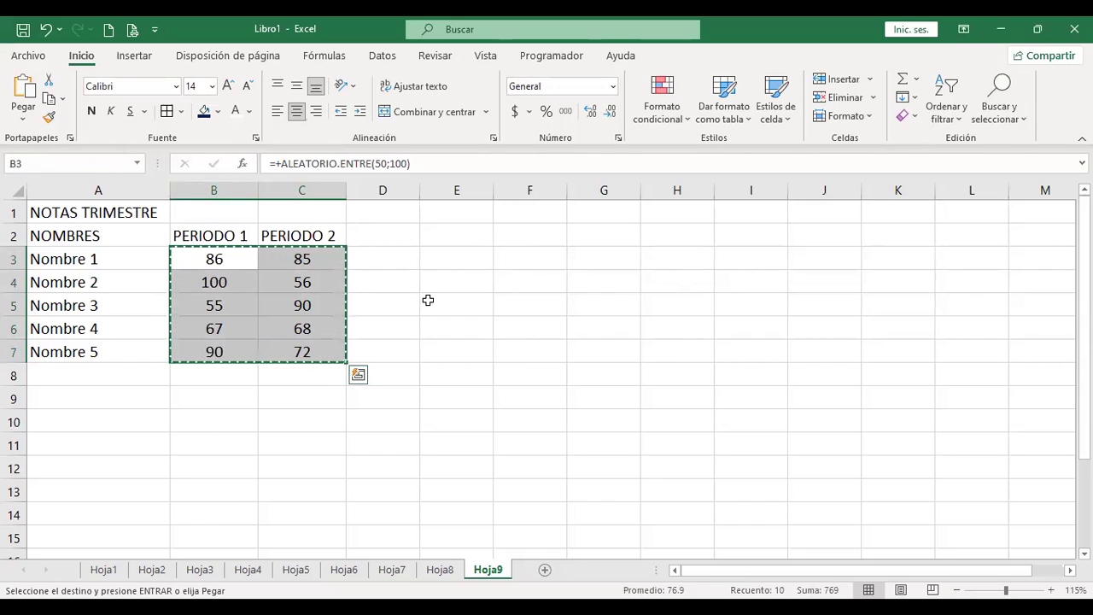
click(24, 124)
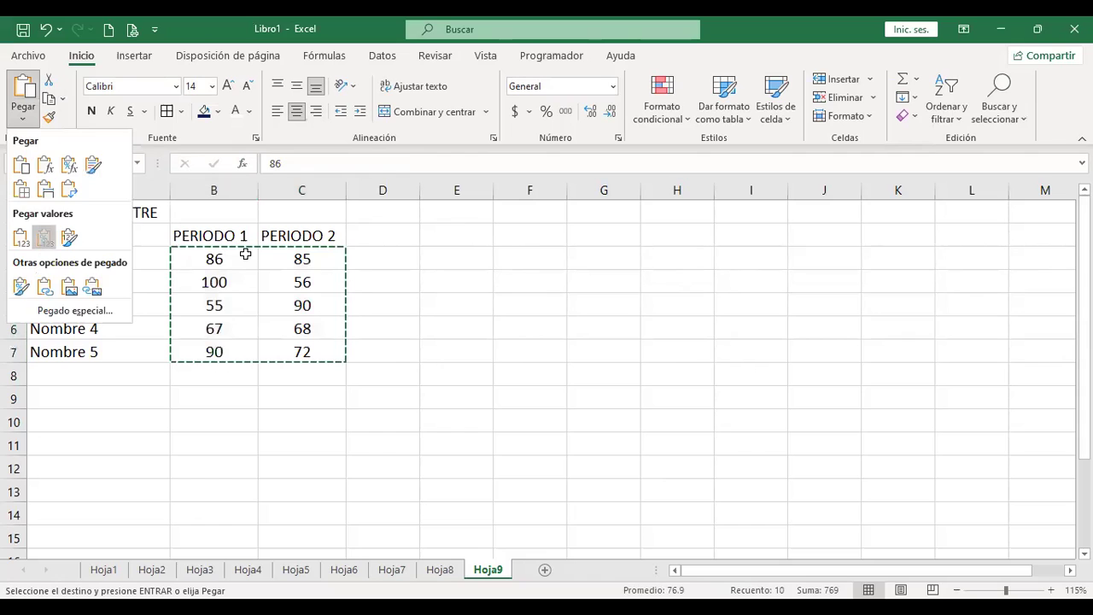
key(Escape)
key(Escape)
- Enter the headings 50% PER 1 in D2 and 50% PER 2 in E2, and fit columns D and E to their contents
key(Right)
key(Right)
key(Up)
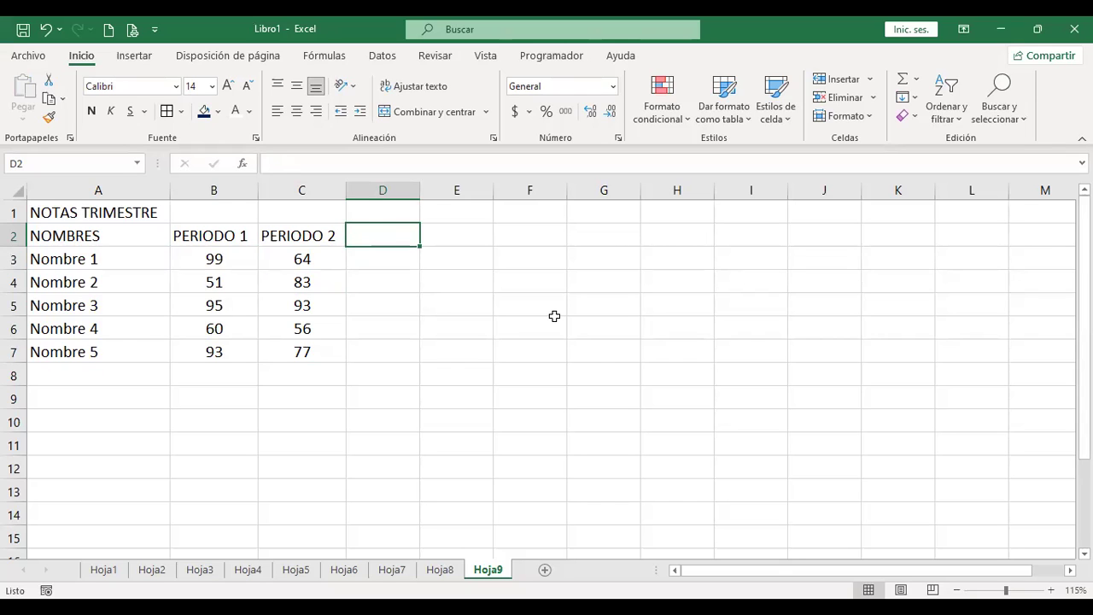
text(50% )
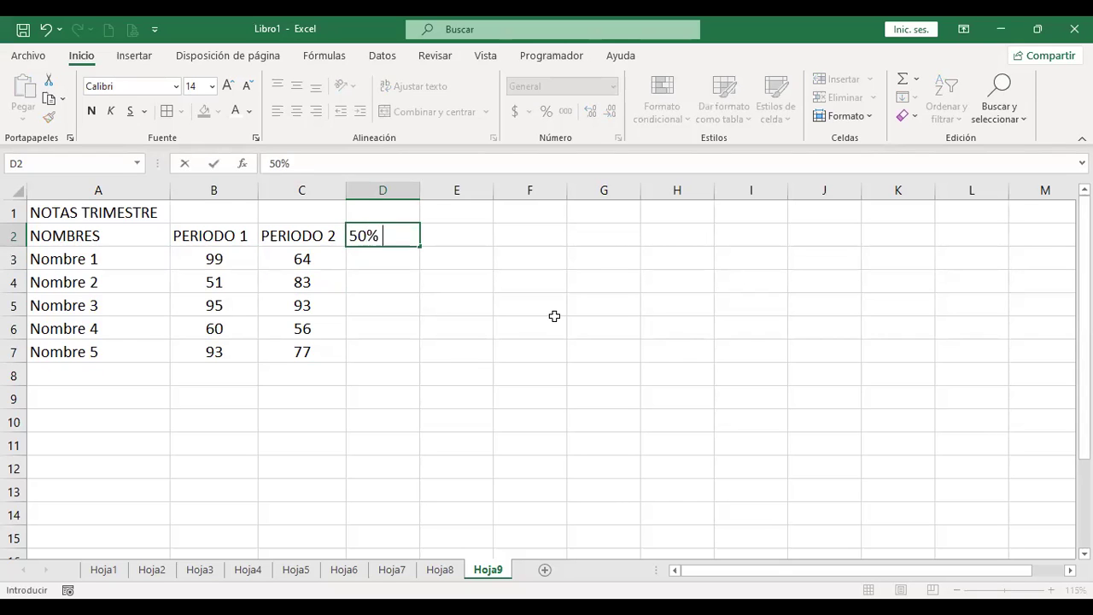
text(PER 1)
key(Return)
key(Up)
key(Right)
text(50% PER 2)
key(Return)
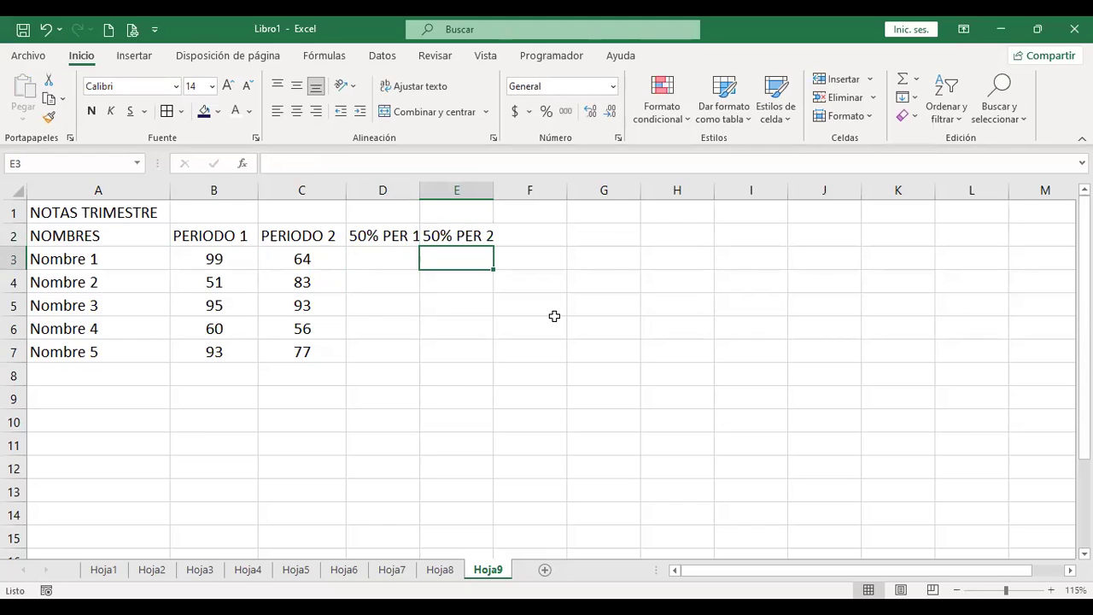
double_click(419, 195)
double_click(503, 190)
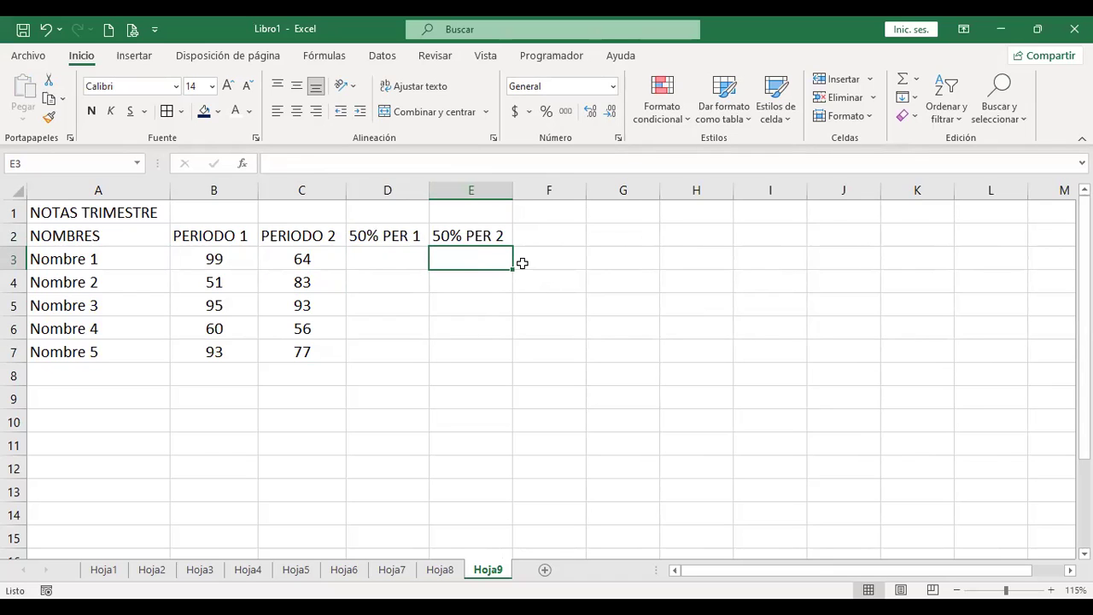
click(390, 259)
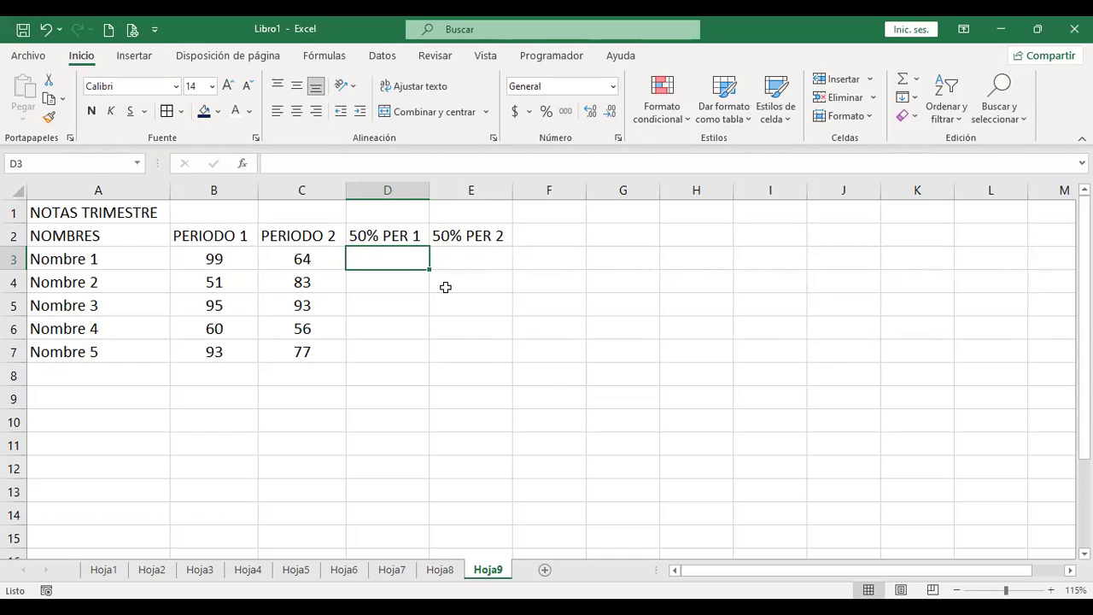
click(398, 237)
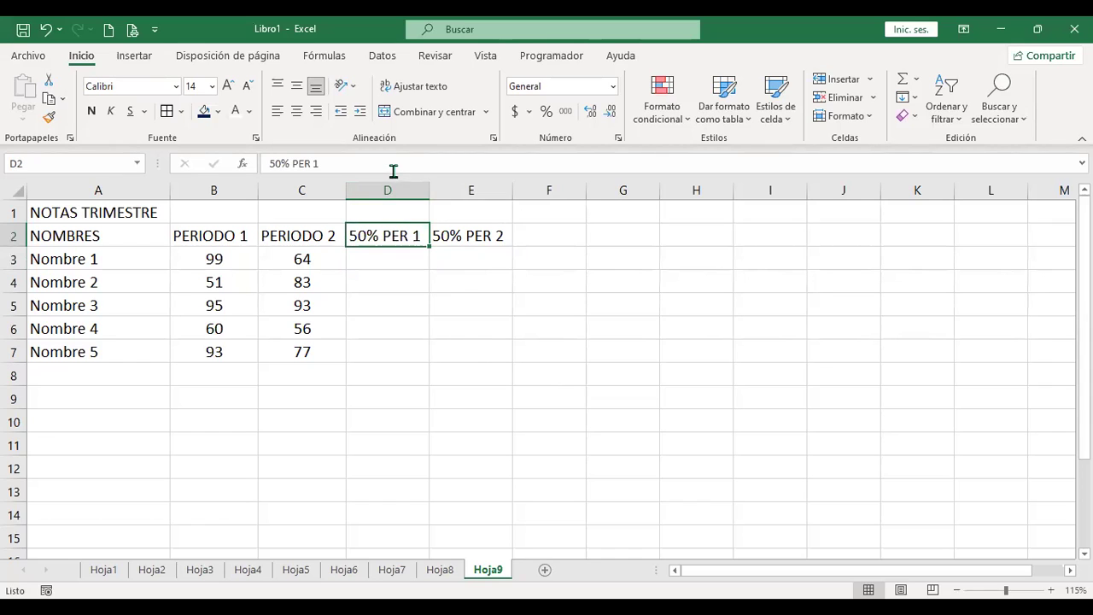
click(402, 215)
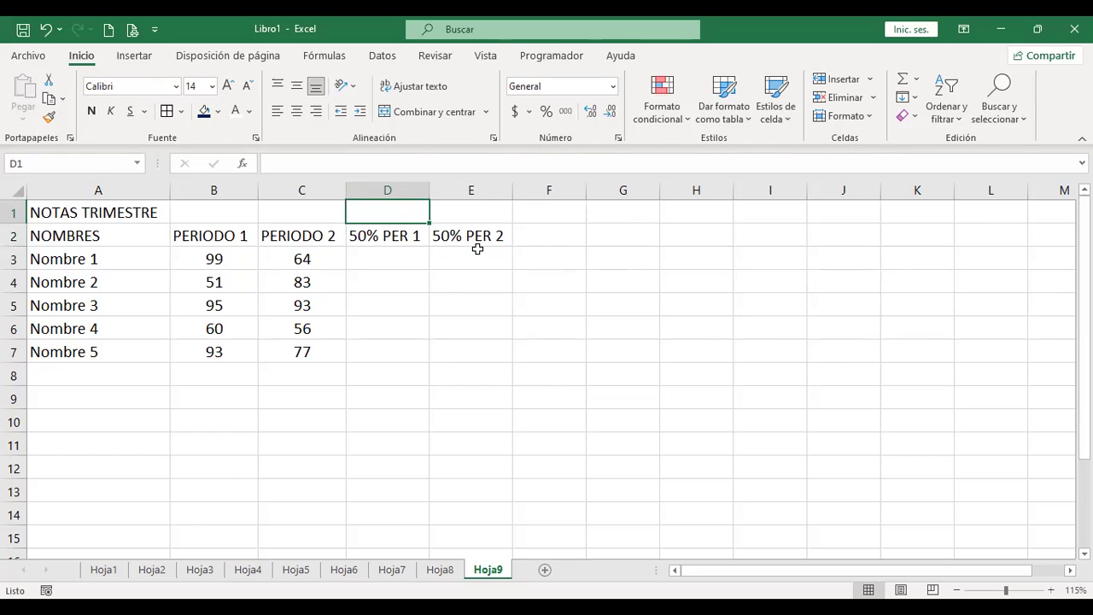
key(Down)
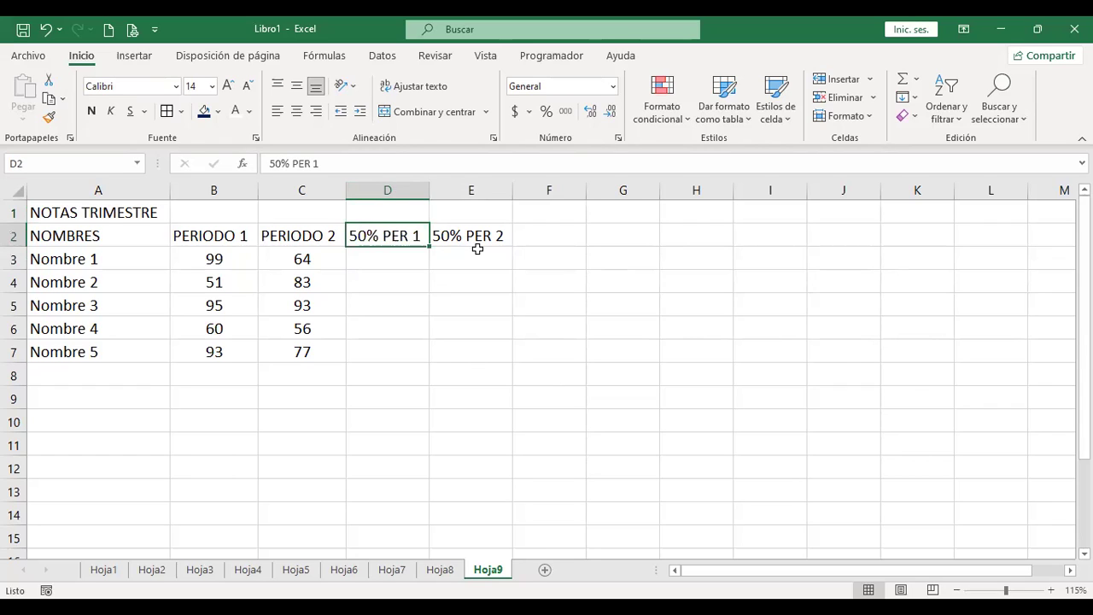
click(395, 212)
key(Down)
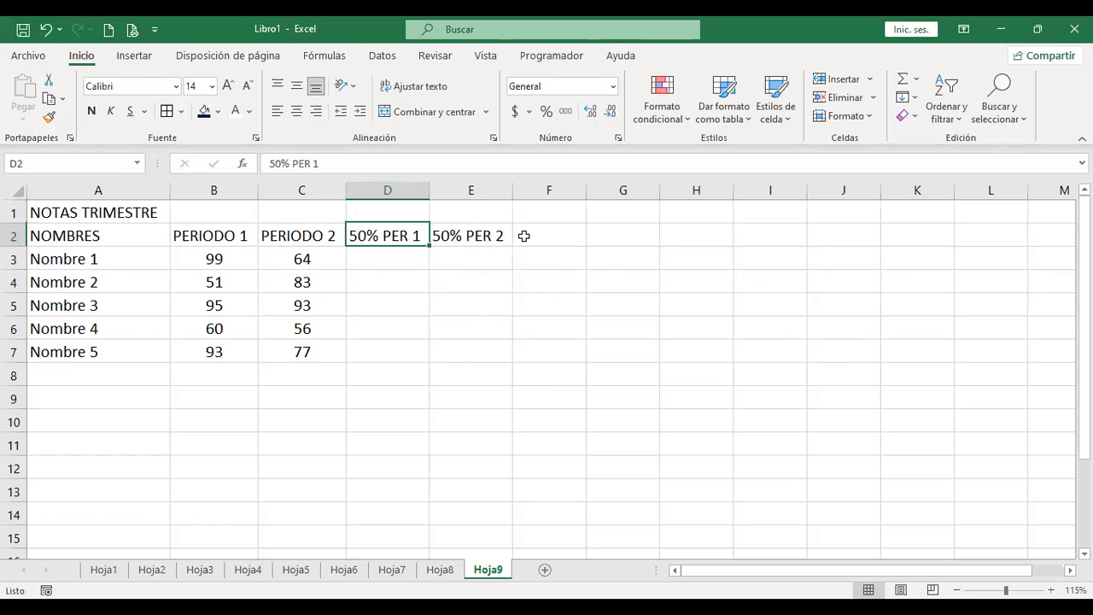
key(F2)
key(BackSpace)
key(BackSpace)
key(BackSpace)
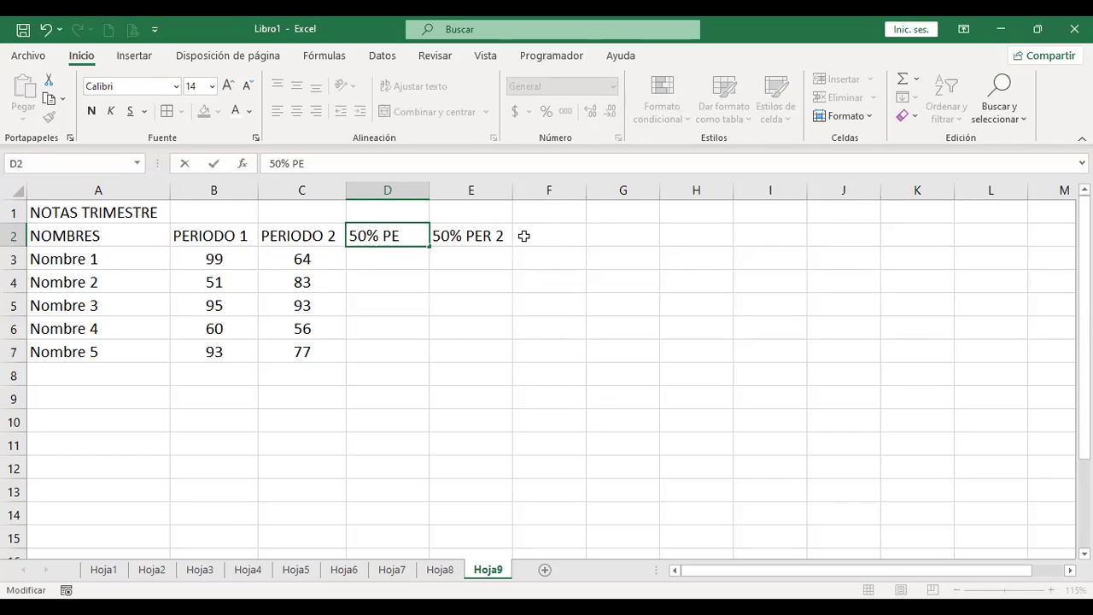
key(Escape)
- Enter 50% in D1 above the 50% PER 1 heading and copy it to E1
key(Up)
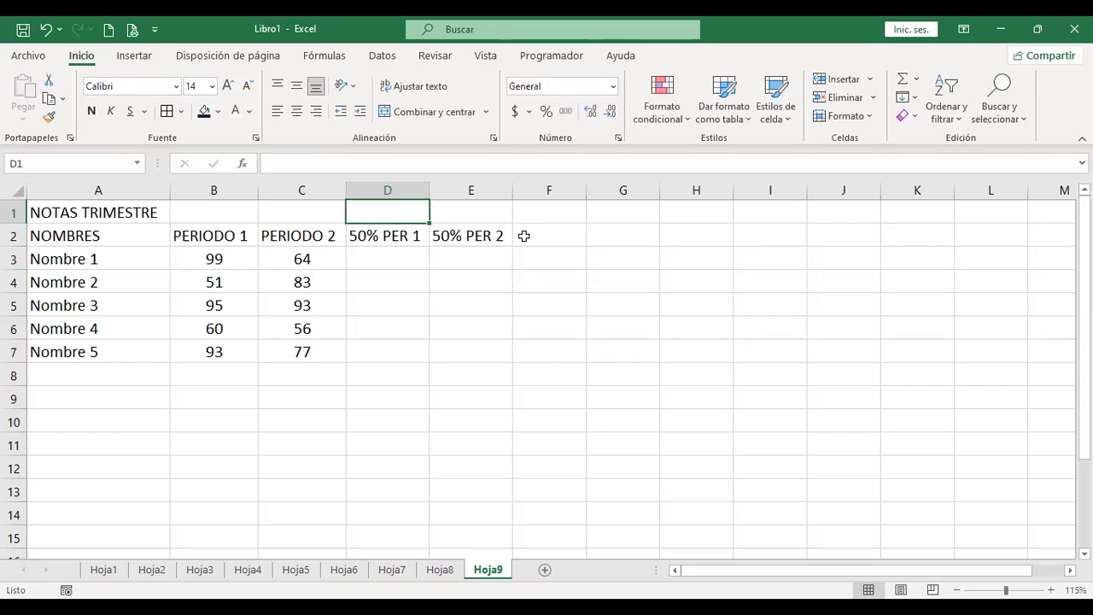
text(50%)
key(ctrl+Return)
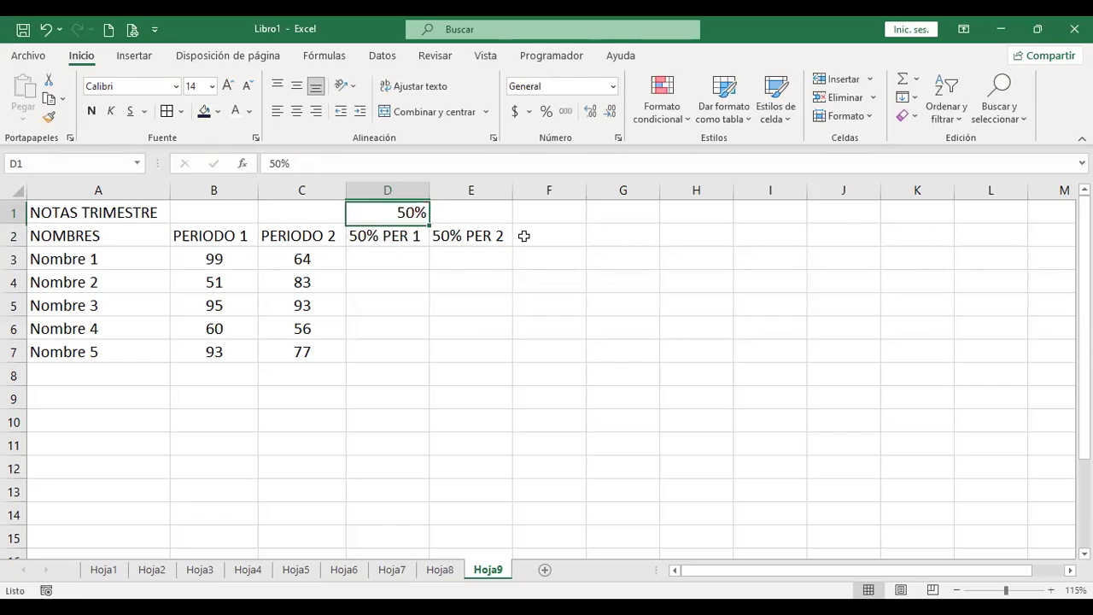
key(ctrl+c)
key(Right)
key(ctrl+v)
- Enter a formula in D3 multiplying the period 1 grade in B3 by the absolute reference $D$1
key(Down)
key(Down)
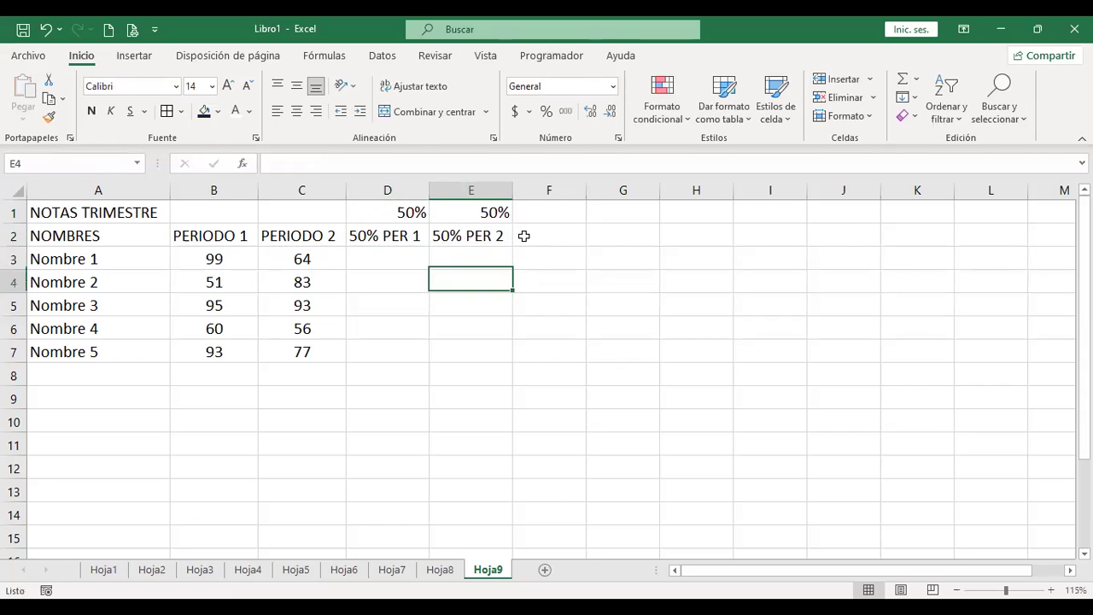
key(Left)
text(+)
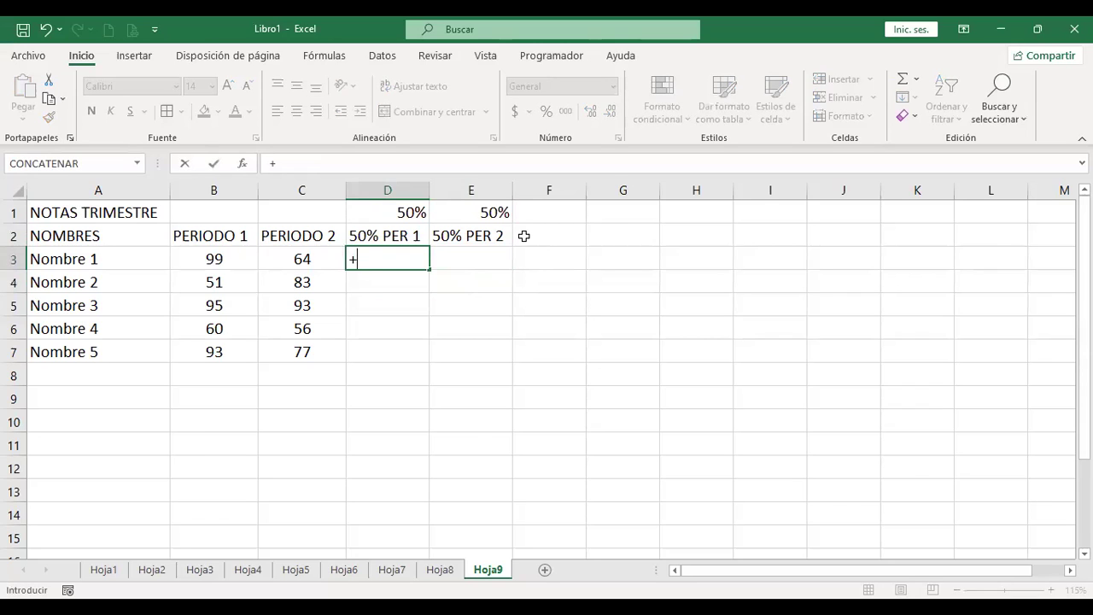
key(Left)
key(Left)
key(Left)
key(Right)
text(*)
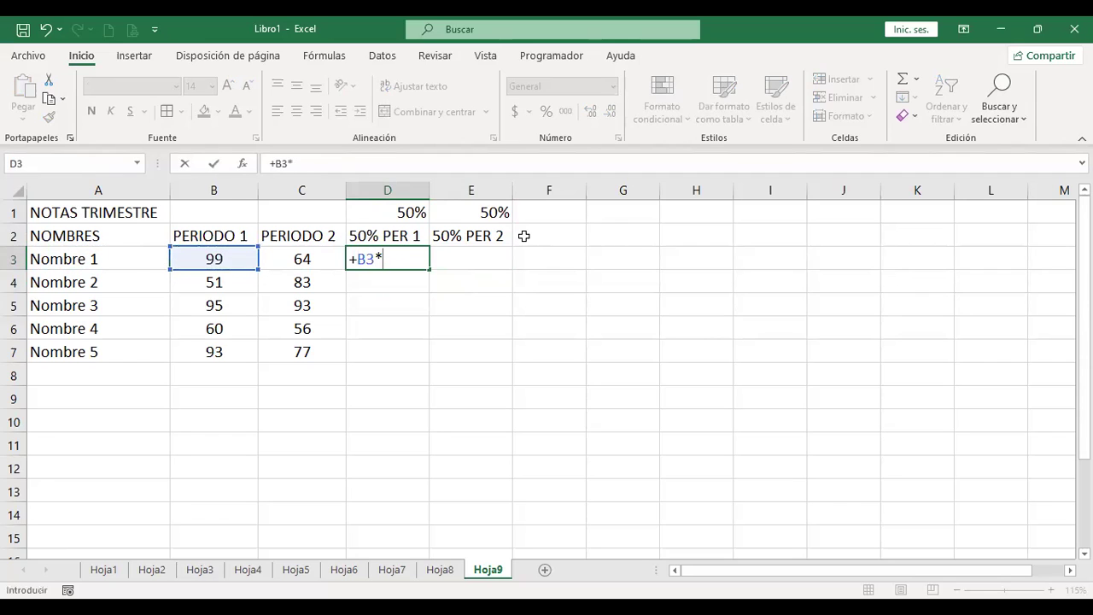
click(394, 215)
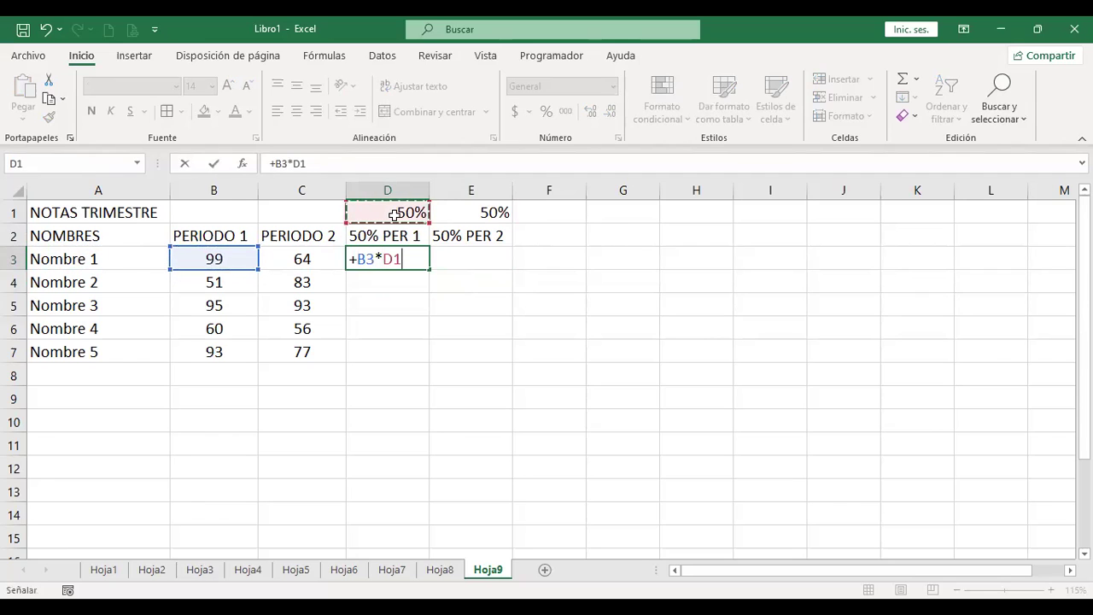
key(F4)
key(Return)
- Copy the D3 formula down through D7 for the remaining names
key(Up)
key(ctrl+c)
key(shift+Down)
key(shift+Down)
key(shift+Down)
key(shift+Down)
key(Return)
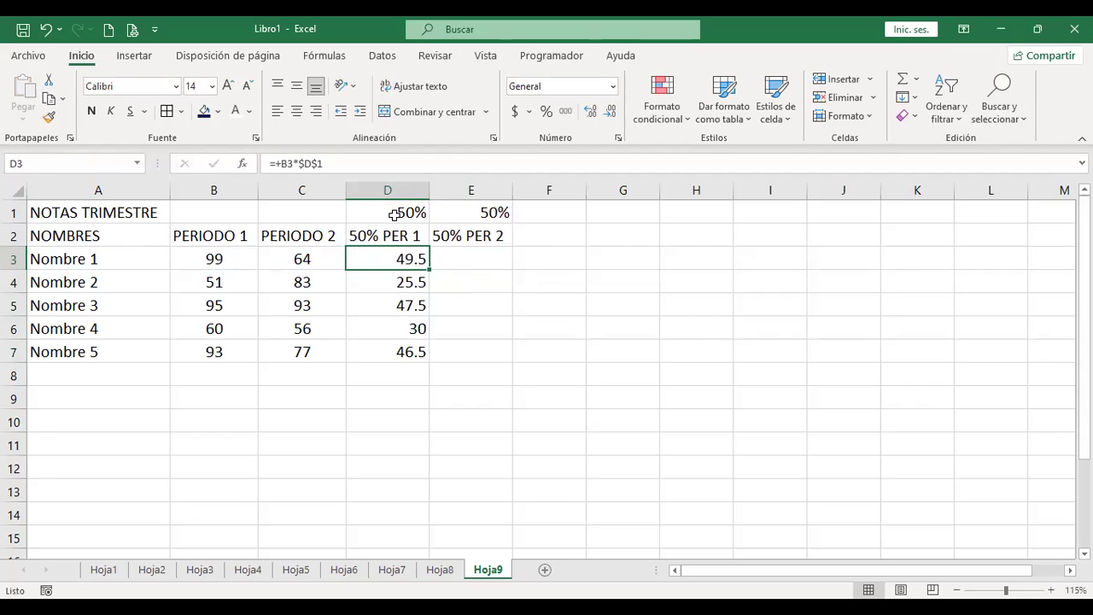
- Enter a formula in E3 multiplying the period 2 grade in C3 by the absolute reference $E$1
key(Right)
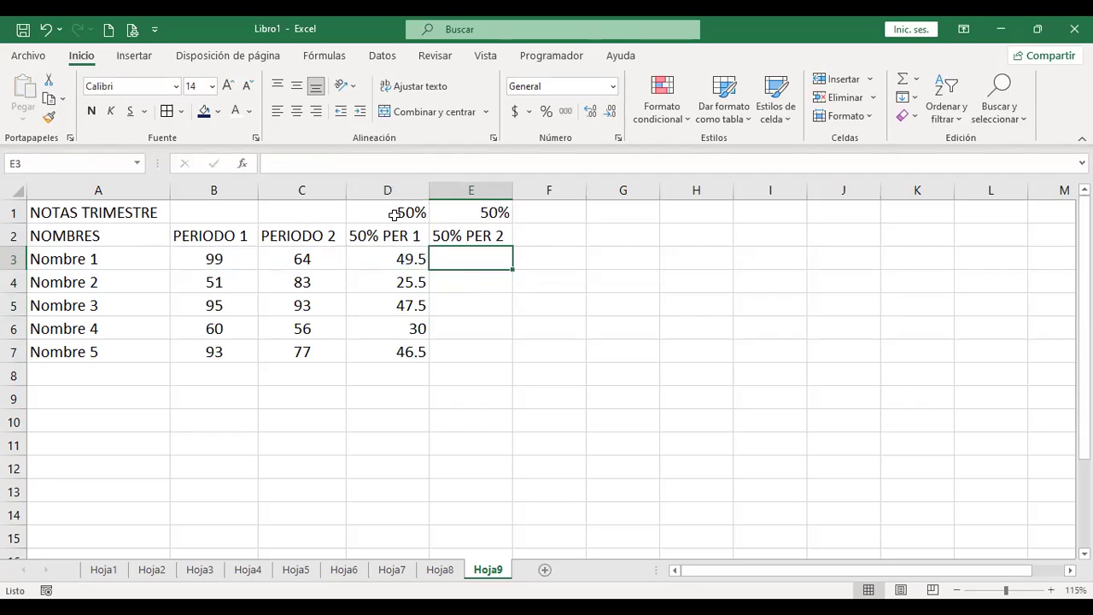
text(+)
key(Left)
key(Left)
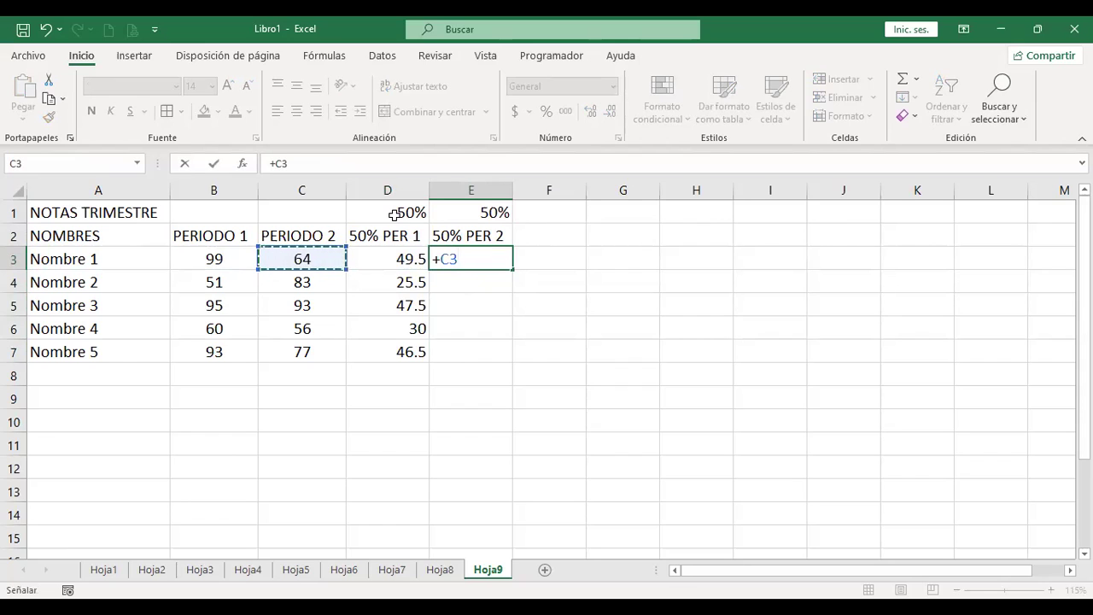
text(*)
key(Up)
key(Up)
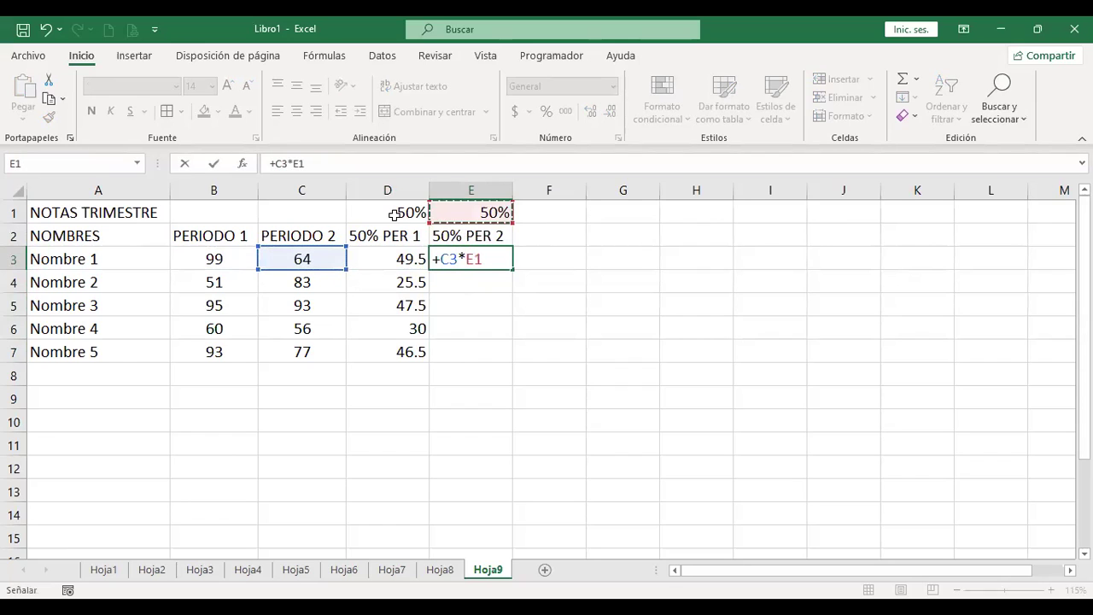
key(F4)
key(Return)
- Copy the E3 formula into E4:E7
key(Up)
key(ctrl+c)
key(Down)
key(shift+Down)
key(shift+Down)
key(shift+Down)
key(ctrl+v)
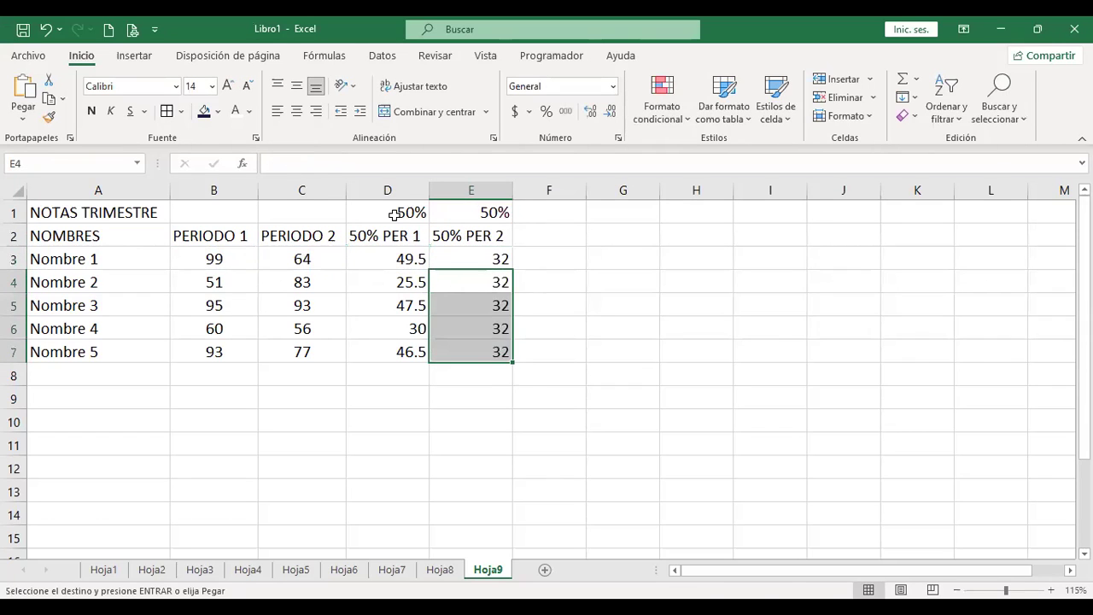
key(Escape)
- Select the whole trimester grades table, A1:E7
key(Up)
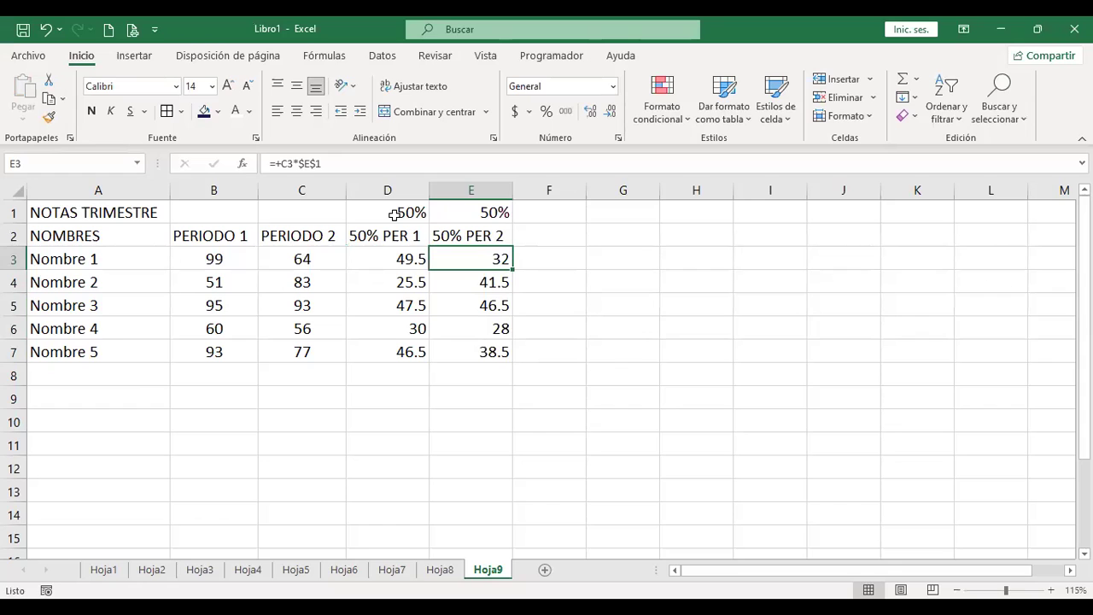
key(Left)
key(Up)
key(Left)
key(Left)
key(Left)
key(Up)
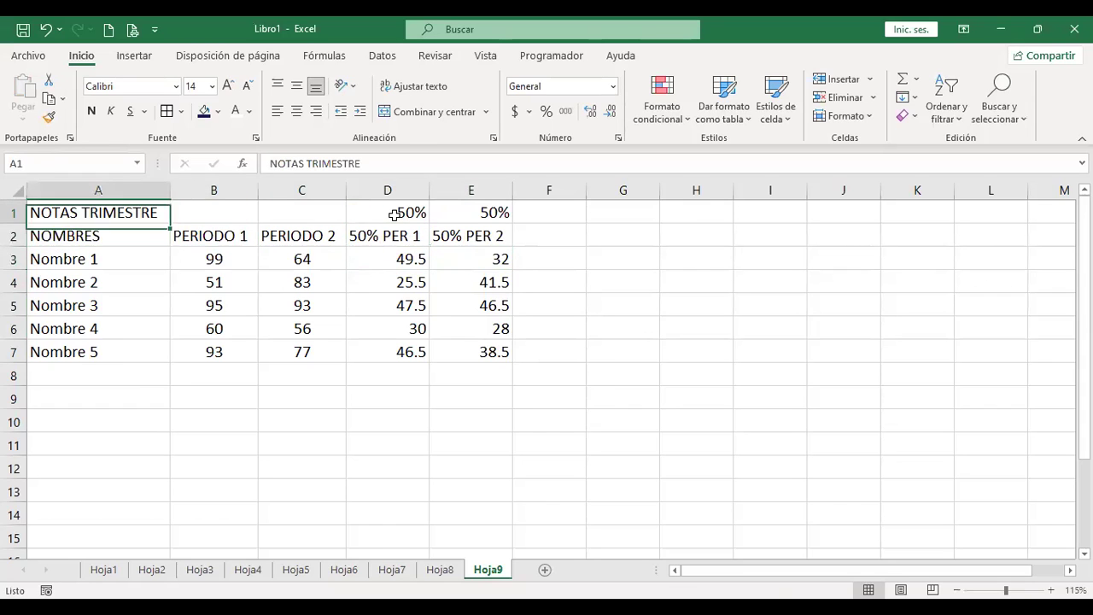
key(shift+Right)
key(shift+Right)
key(shift+Right)
key(shift+Right)
key(shift+Down)
key(shift+Down)
key(shift+Down)
key(shift+Down)
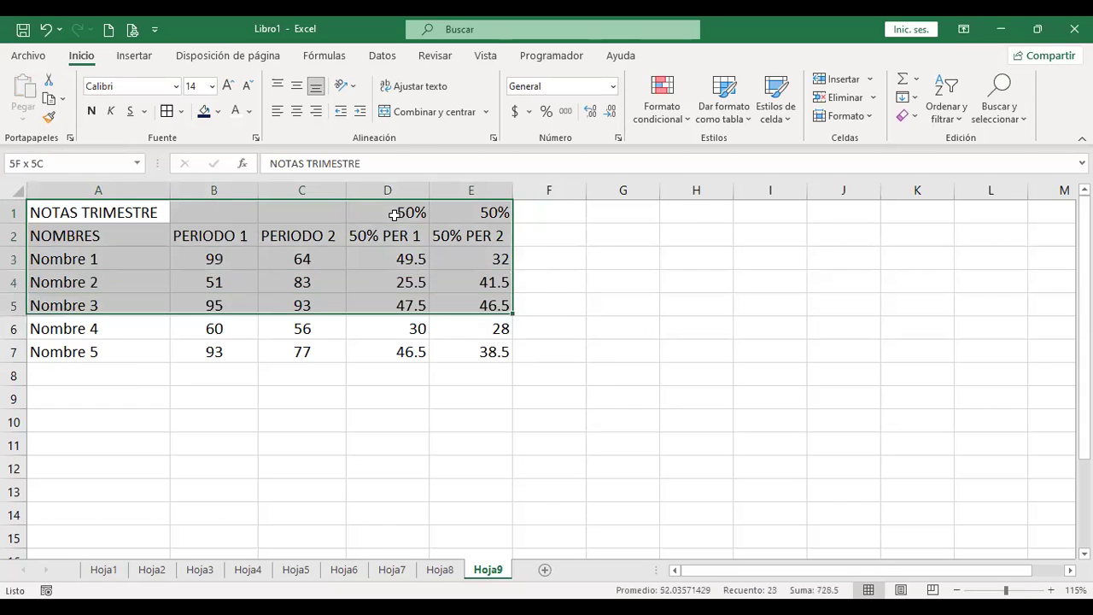
key(shift+Down)
key(shift+Down)
key(shift+Down)
key(shift+Up)
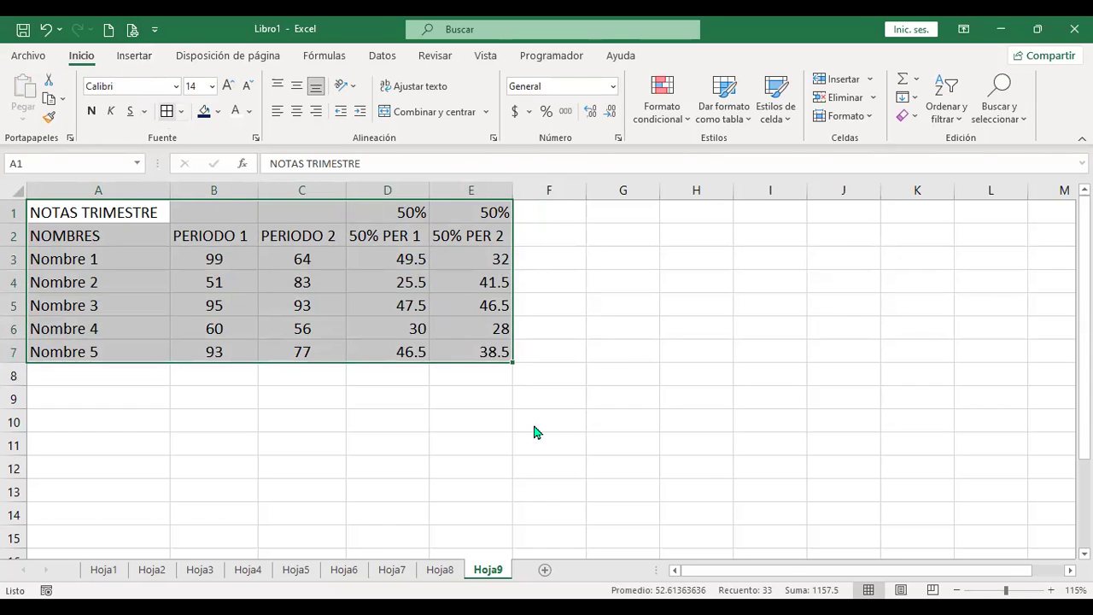
key(ctrl+1)
click(660, 450)
key(ctrl+1)
click(666, 450)
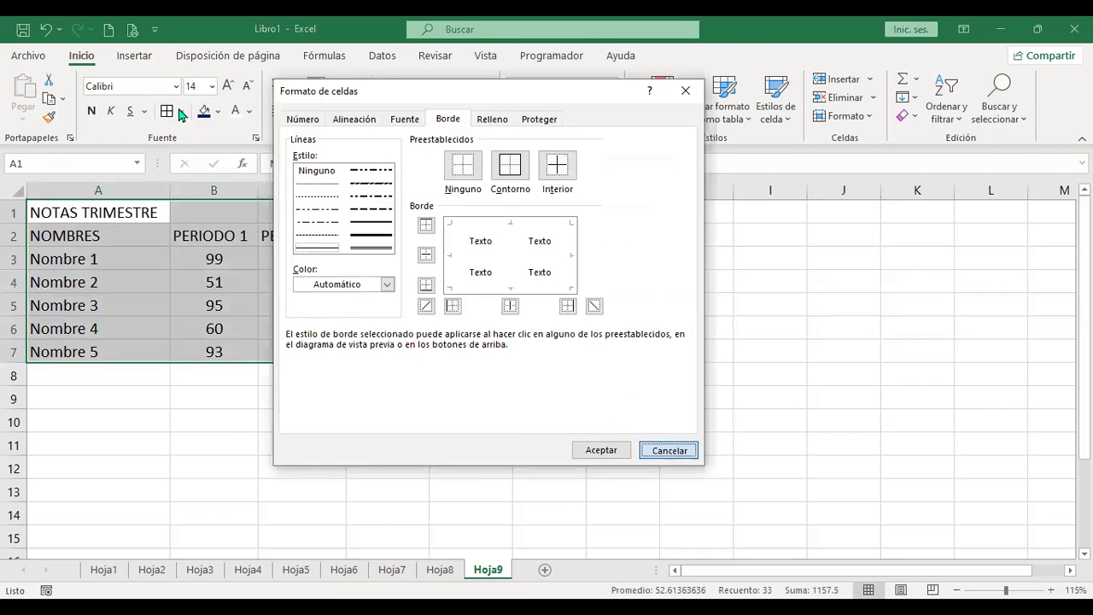
- Apply all borders to the selected grades table
click(181, 112)
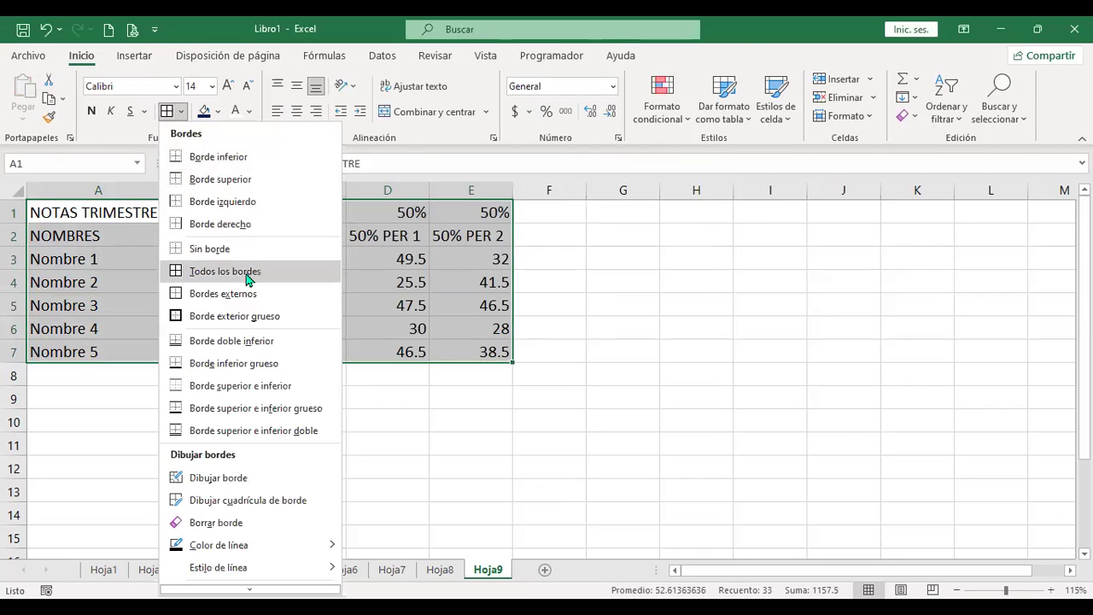
click(247, 279)
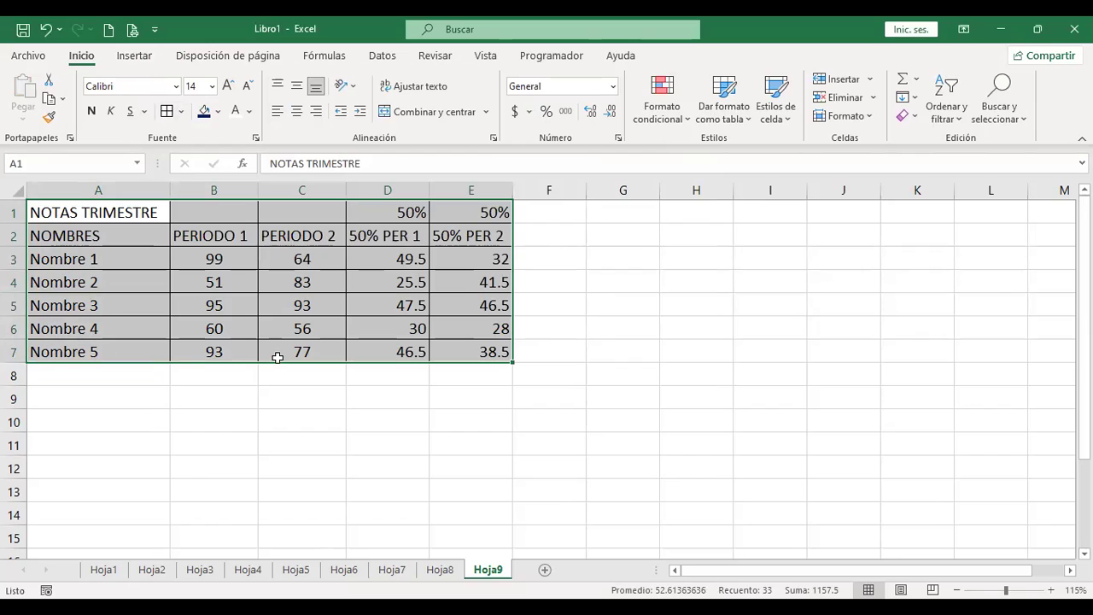
- Enter the labels NOTA MÁXIMA in A9 and NOTA MÍNIMA in A10
click(129, 395)
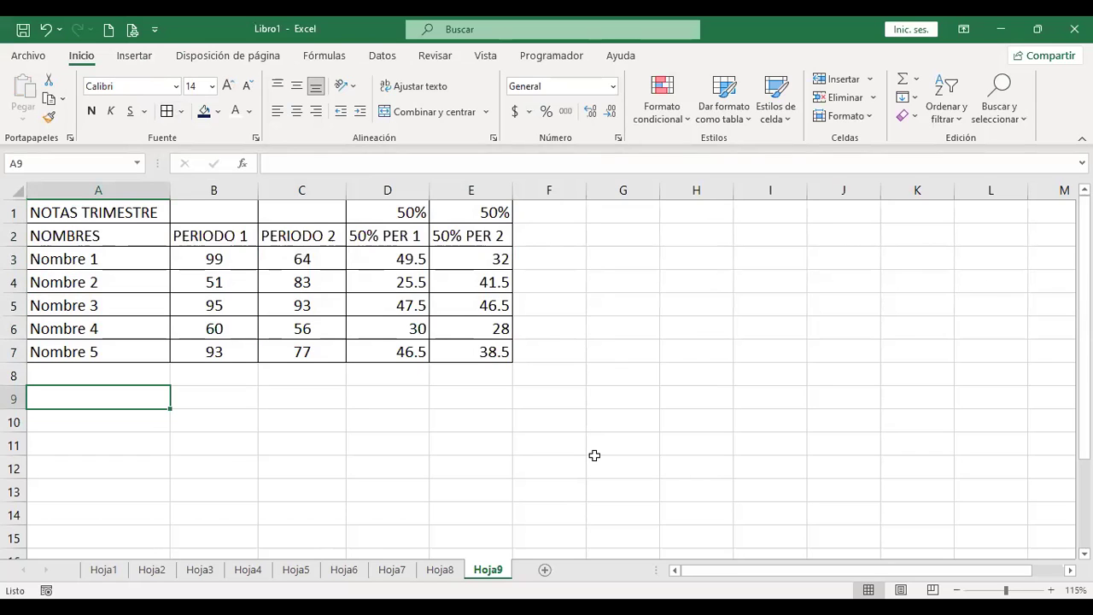
text(NOTA)
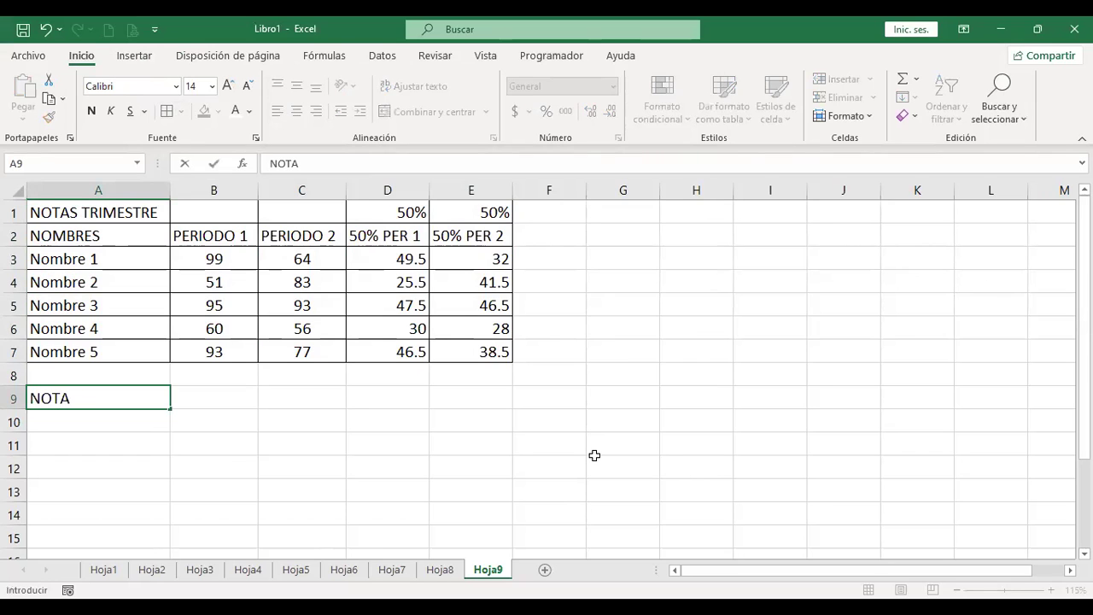
text( MÁXIMA)
key(Return)
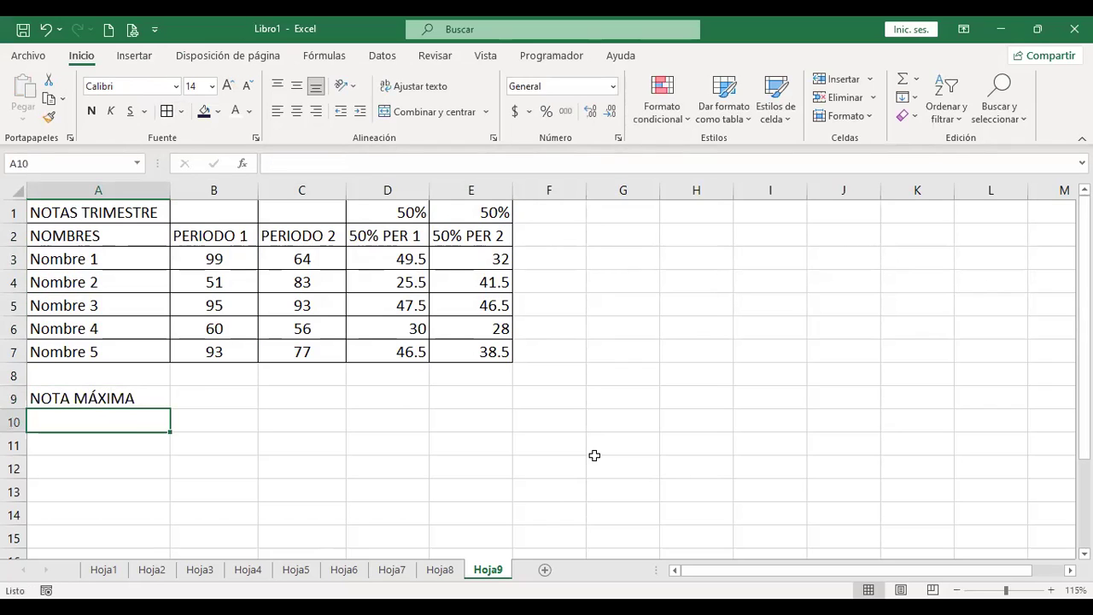
text(NOTA MÍNIMA)
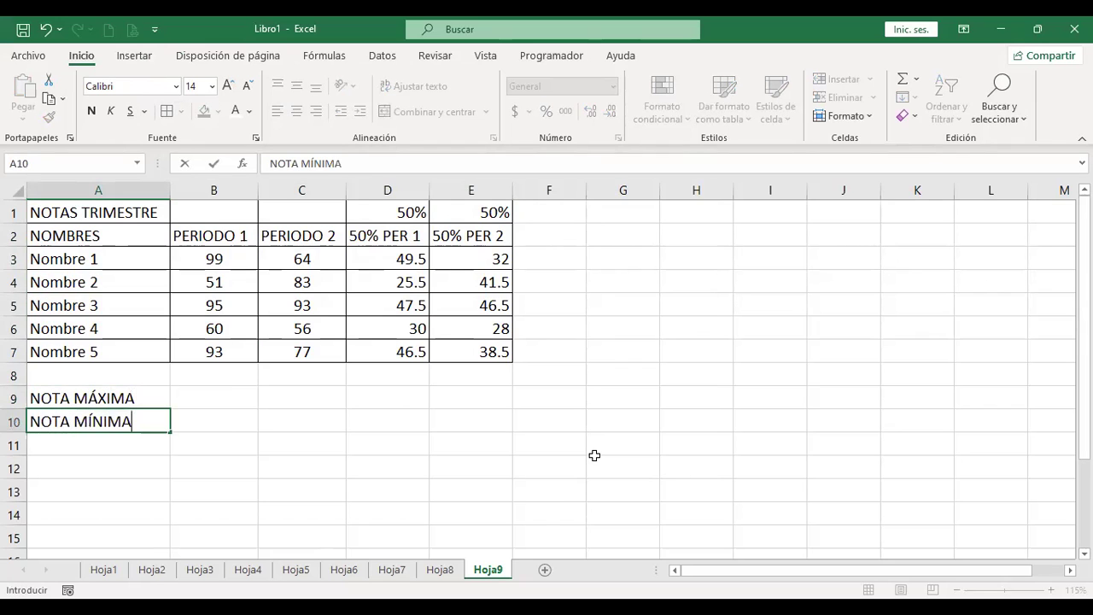
key(Return)
- Insert a MAX function in B9 and correct its range to B3:B7
key(Up)
key(Up)
key(Right)
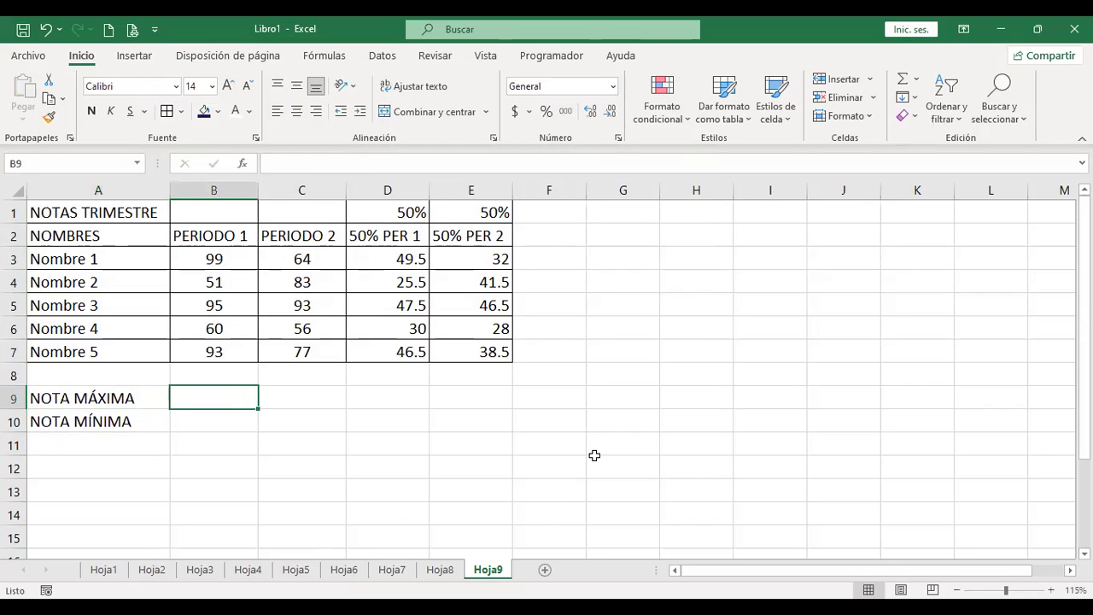
click(917, 80)
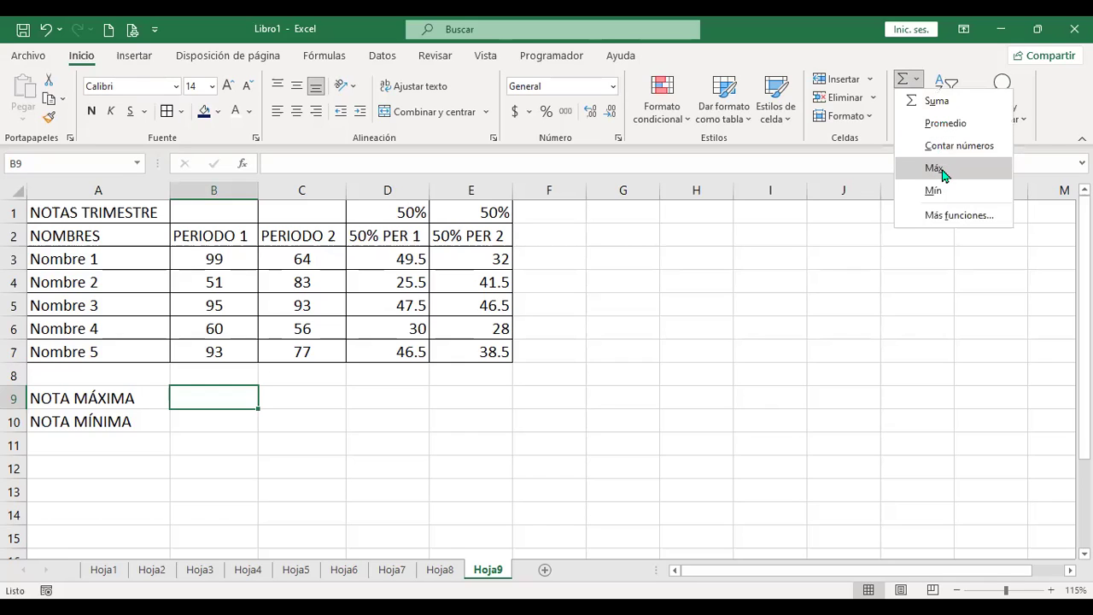
click(943, 170)
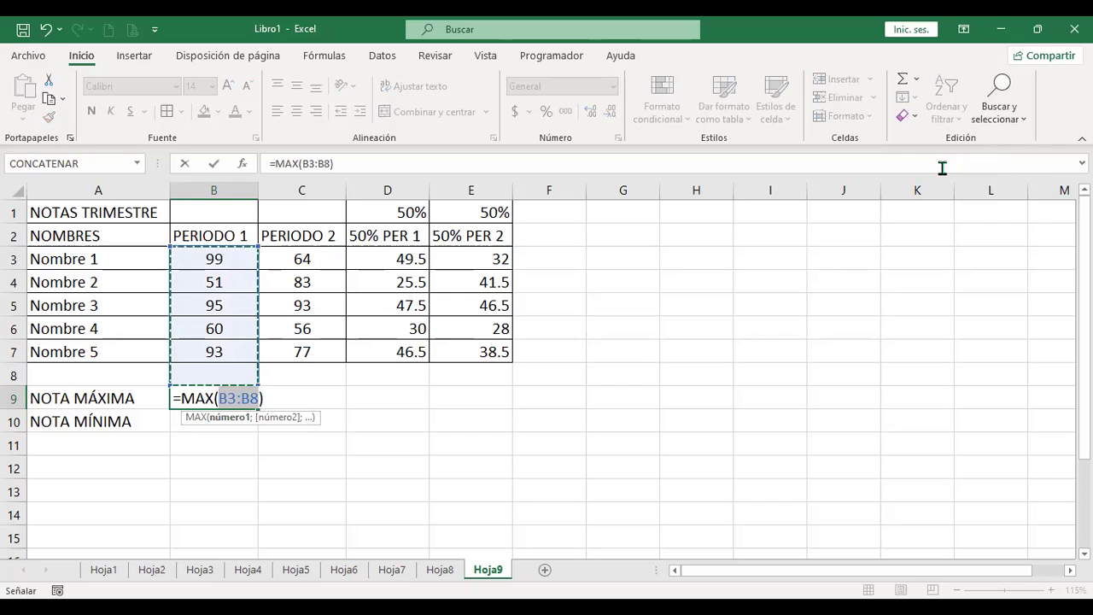
click(239, 398)
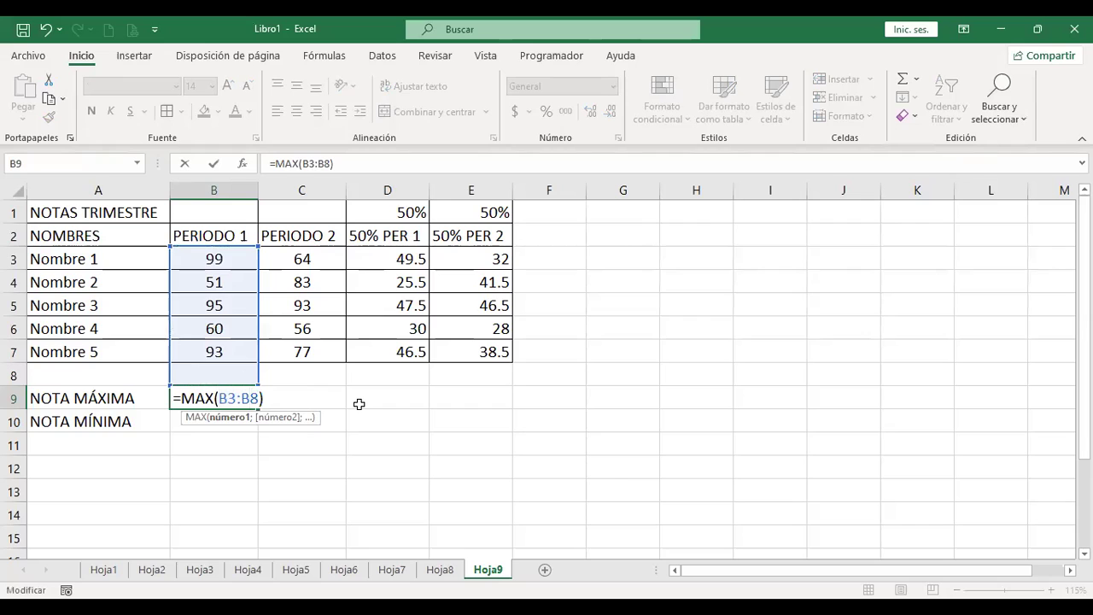
key(BackSpace)
text(7)
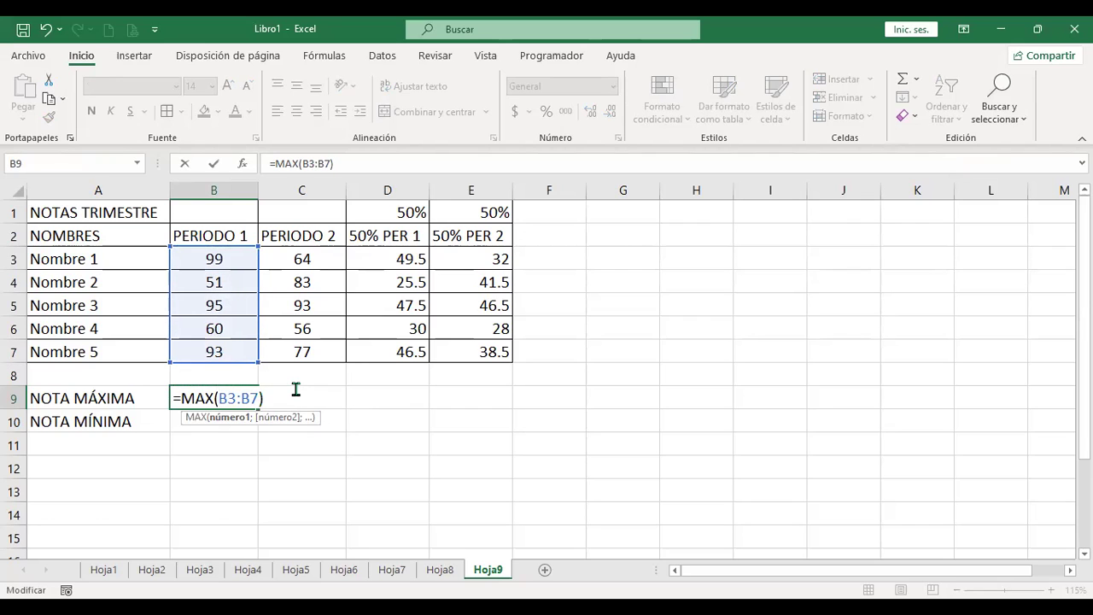
- Clear the range inside the MAX function, reselect B3:B7 as its argument and complete the formula
key(BackSpace)
key(BackSpace)
key(BackSpace)
key(BackSpace)
key(BackSpace)
click(231, 257)
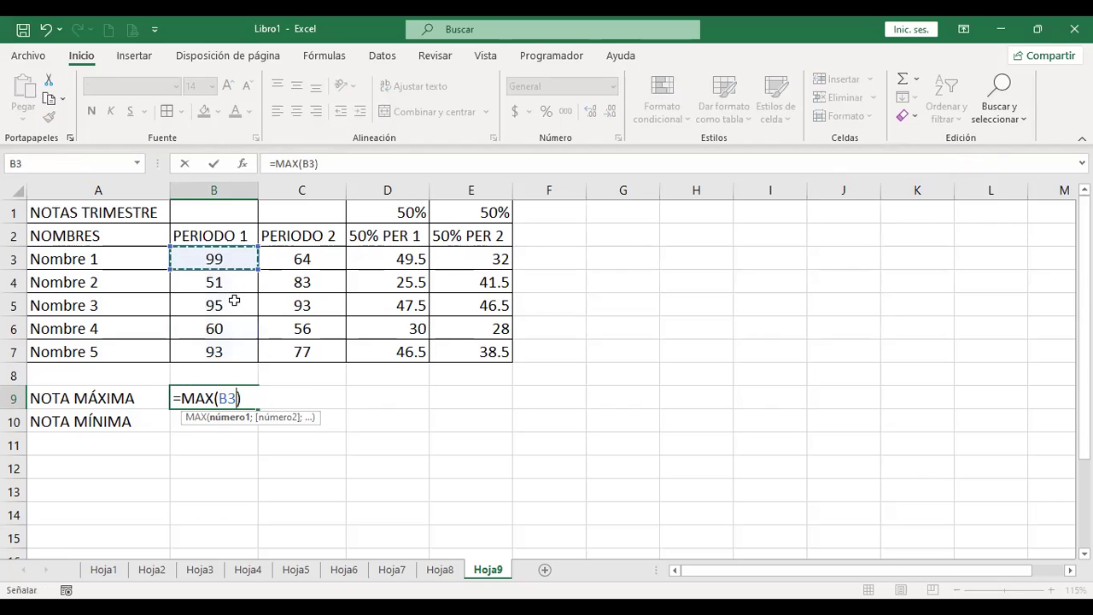
shift+click(234, 351)
key(Return)
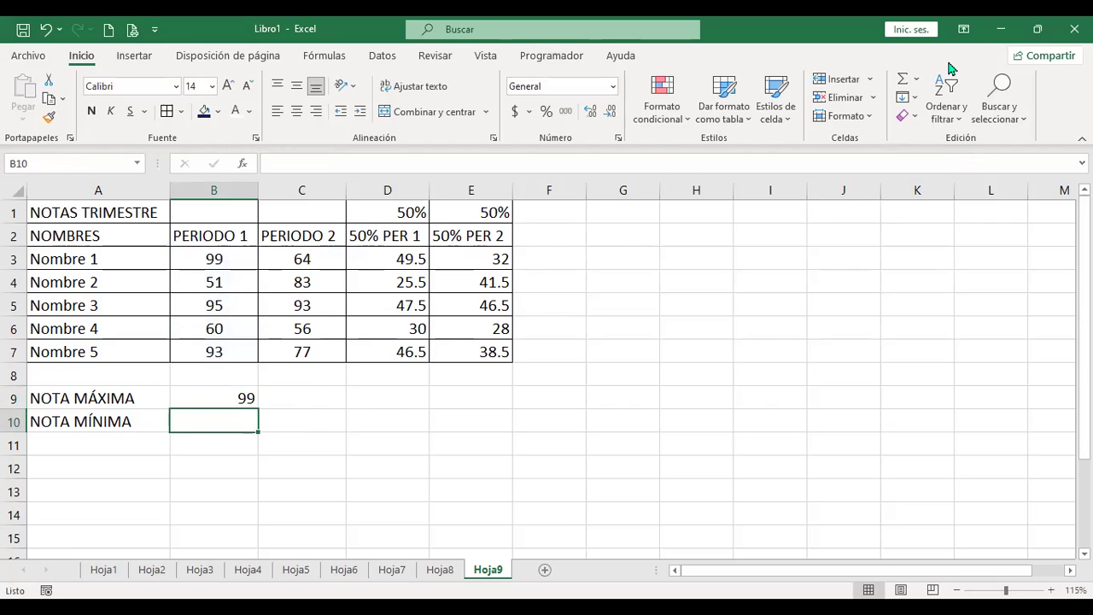
- Calculate the minimum period 1 grade in B10 with a MIN function over B3:B7
click(916, 82)
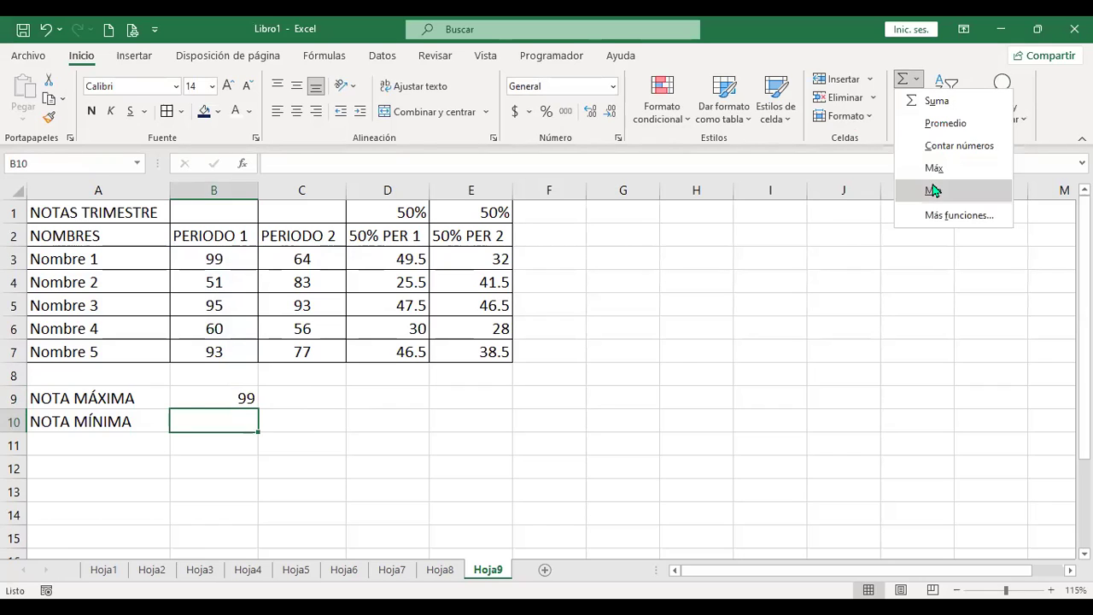
click(937, 189)
drag(213, 259, 214, 352)
key(Return)
- Copy the maximum and minimum formulas from B9:B10 into C9:E10
key(Up)
key(Up)
key(shift+Down)
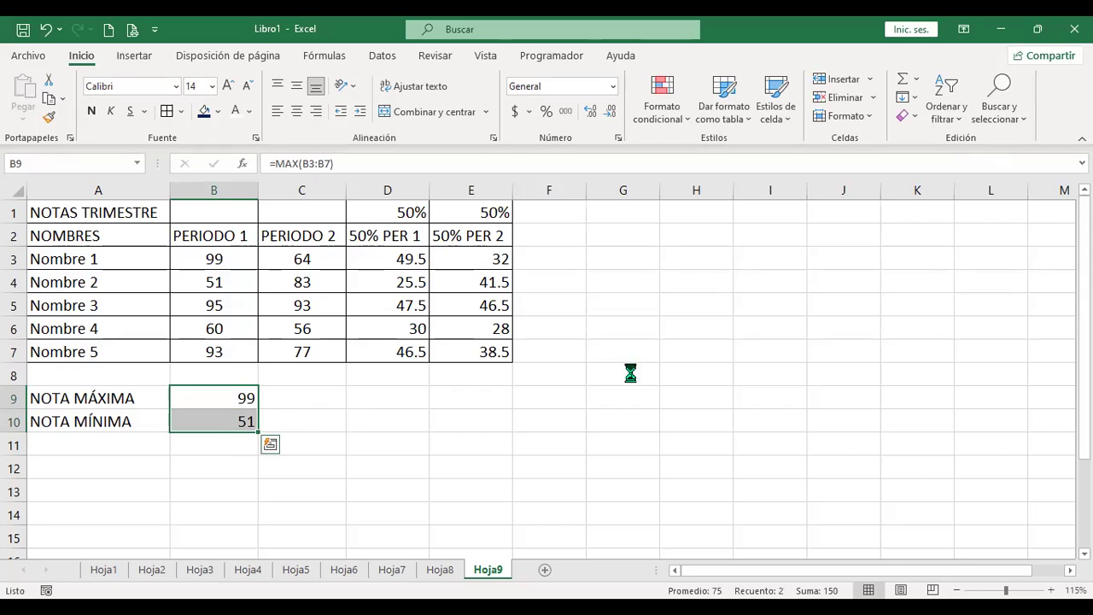
key(ctrl+c)
key(Right)
key(shift+Right)
key(shift+Right)
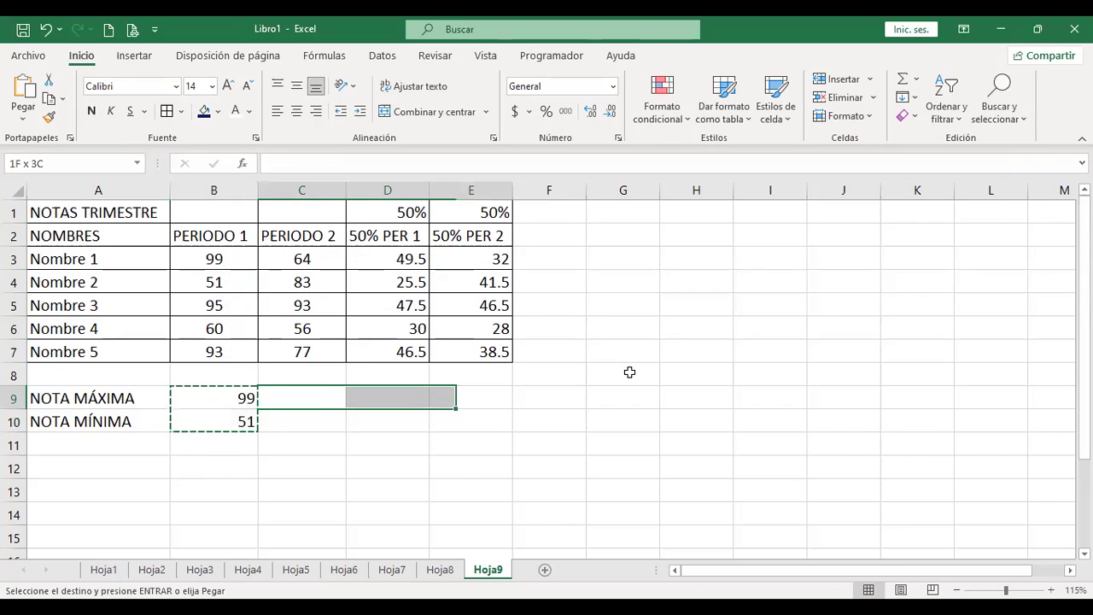
key(shift+Down)
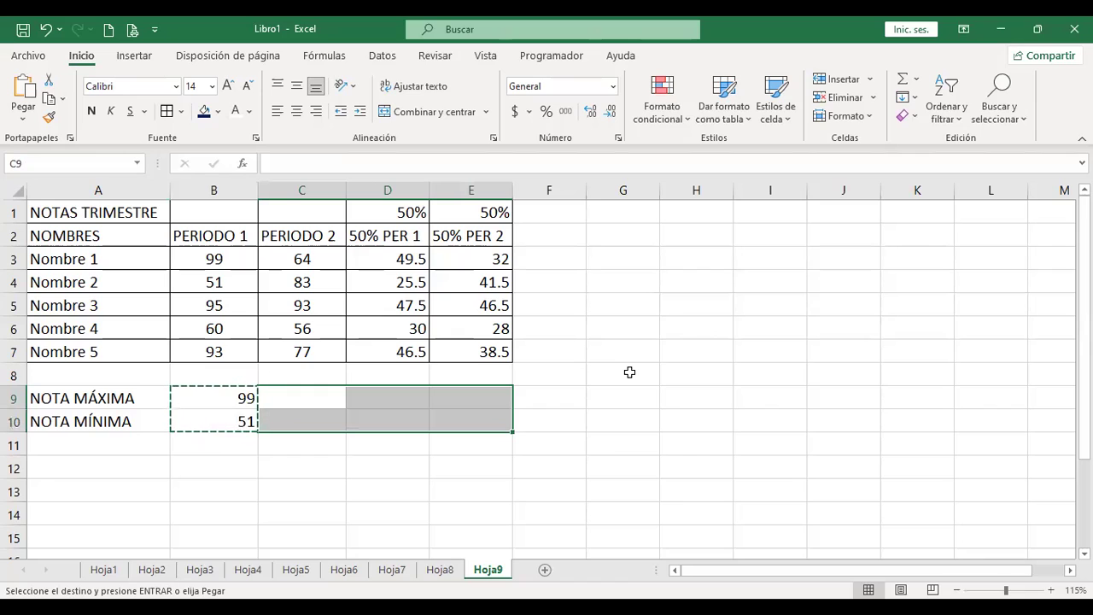
key(Return)
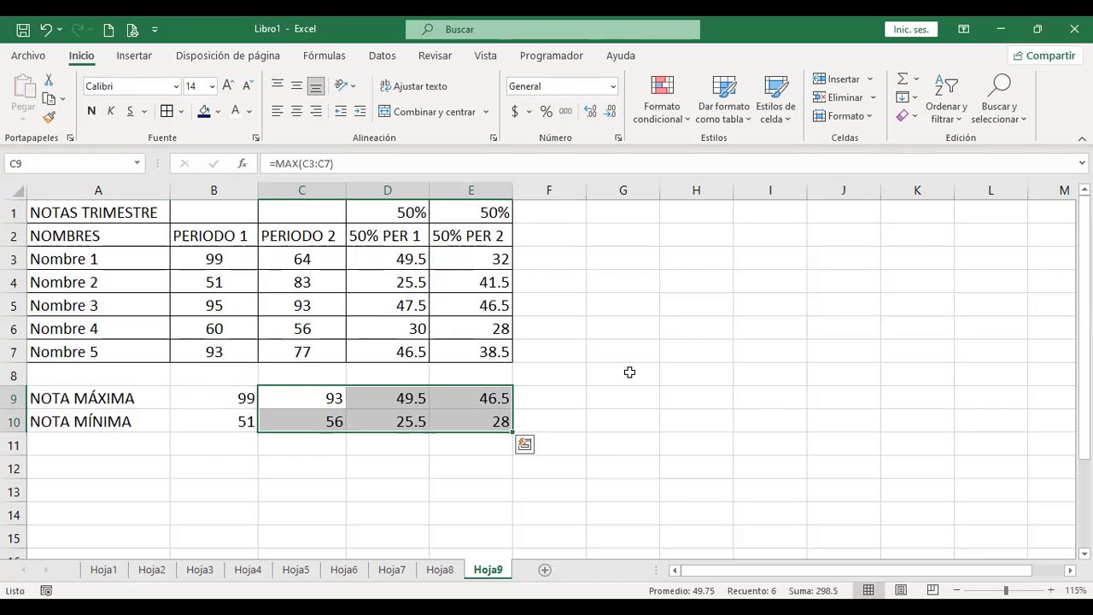
- Review the maximum grade formulas copied across row 9
key(Up)
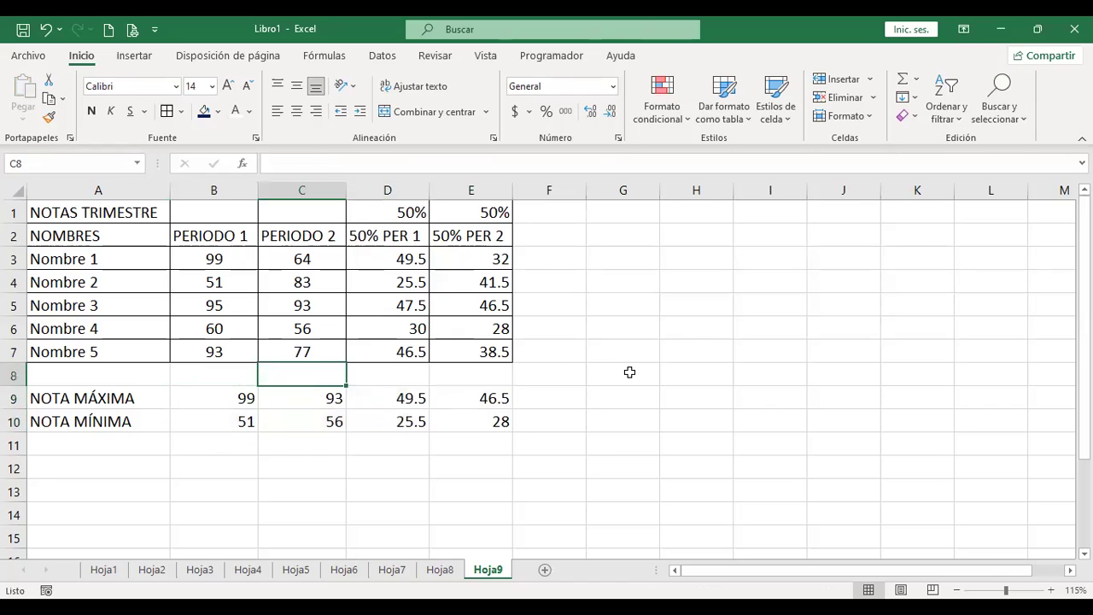
key(Left)
key(Down)
key(Right)
key(Right)
key(Left)
key(Left)
key(Left)
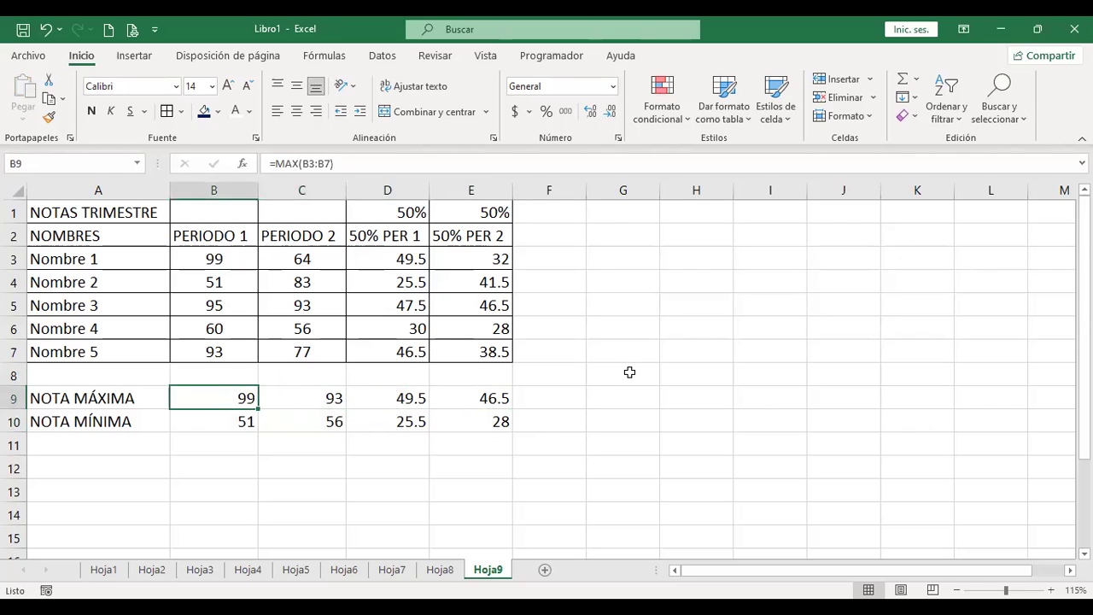
- Add all borders to the maximum and minimum grade rows in A9:E10 and center their contents horizontally
key(shift+Right)
key(shift+Right)
key(shift+Right)
key(shift+Right)
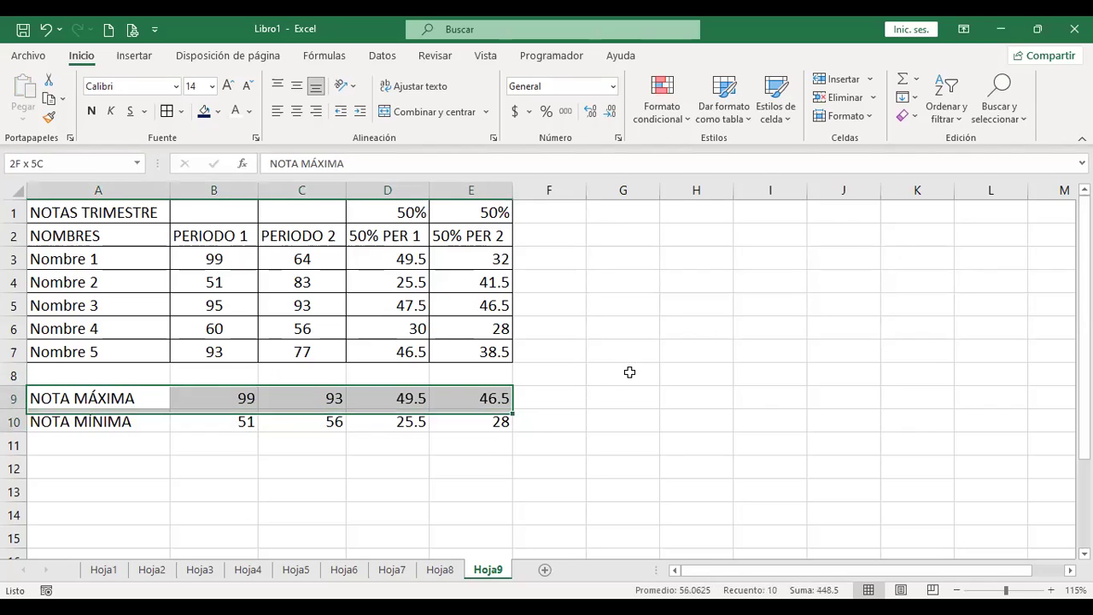
key(shift+Down)
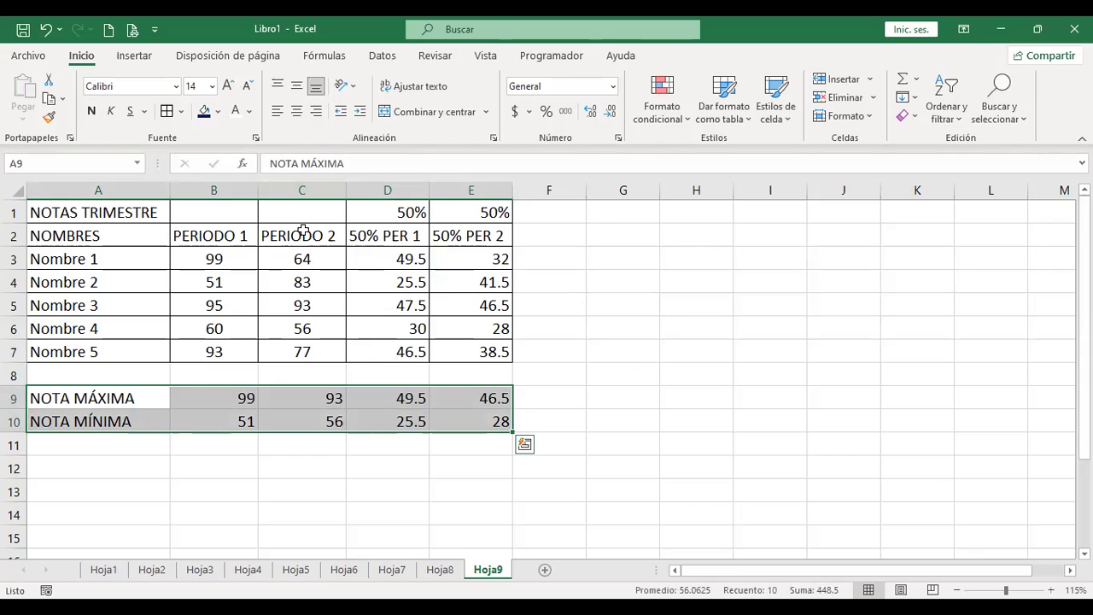
click(167, 111)
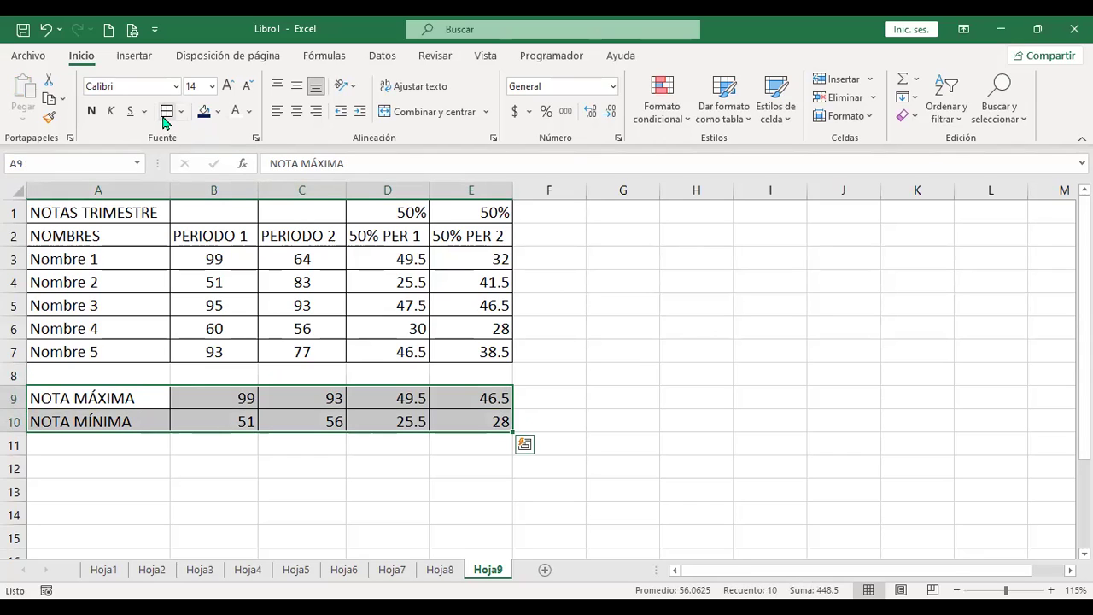
click(295, 113)
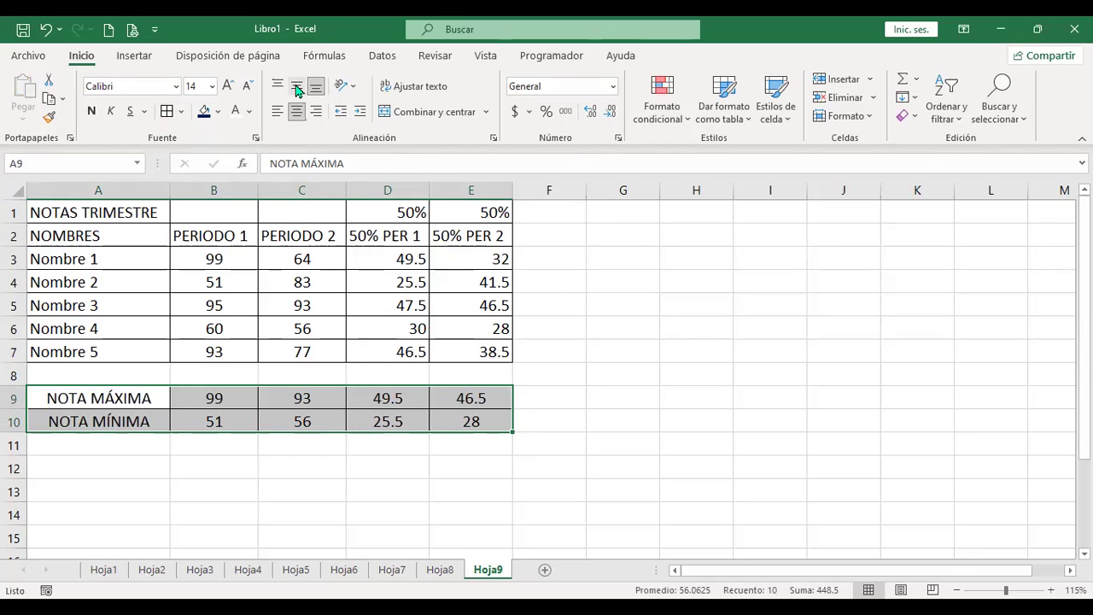
click(556, 405)
- Examine the MAX formulas in row 9 and the MIN formulas in row 10 to see how their column references shift
click(223, 399)
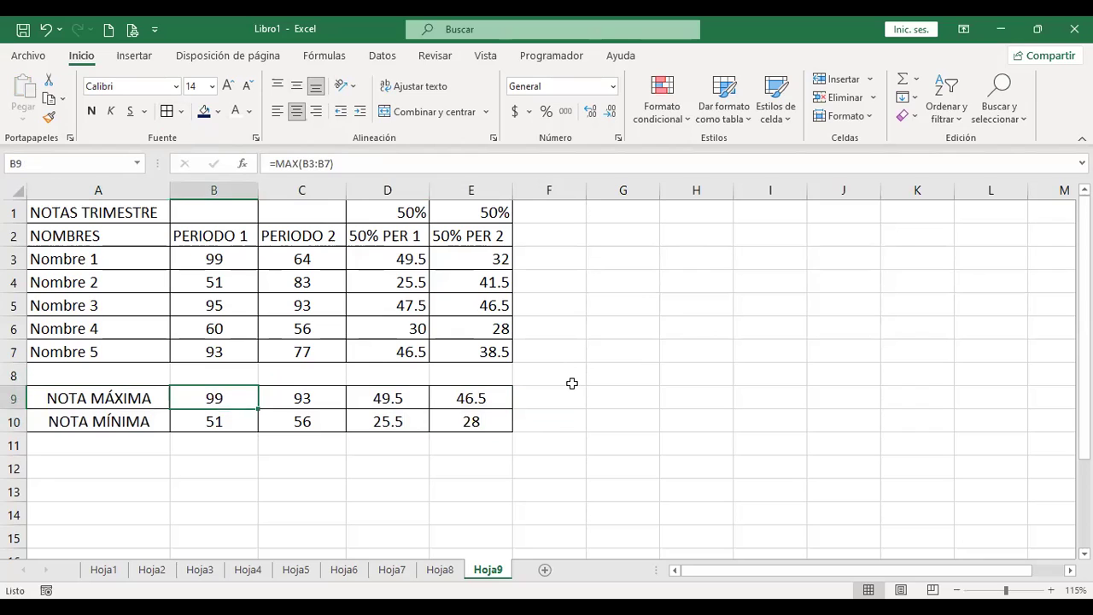
key(Right)
key(Right)
key(Right)
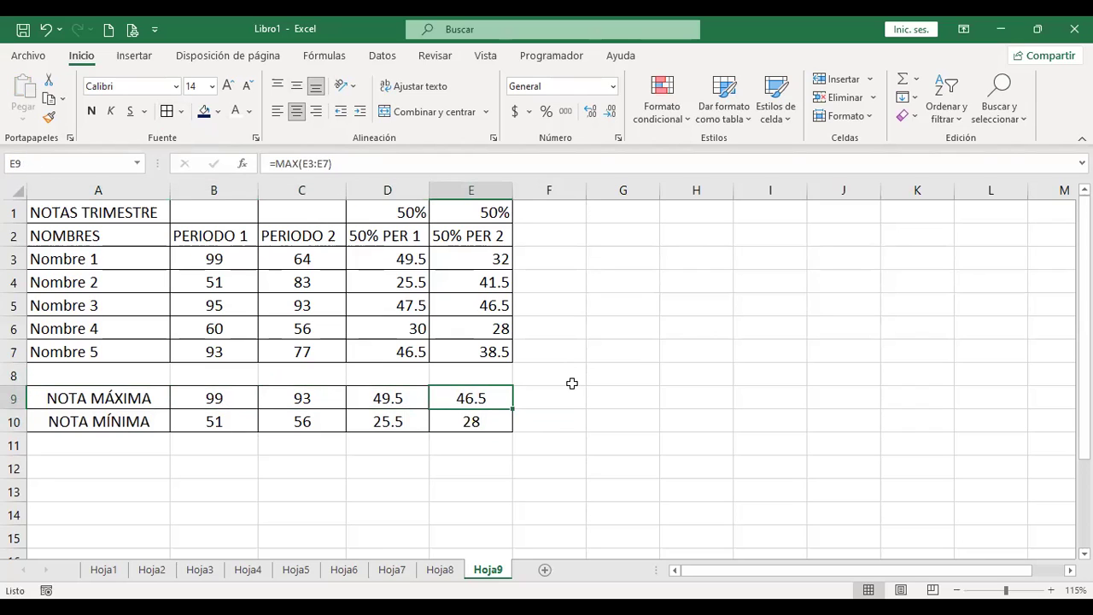
key(Down)
key(Down)
key(Left)
key(Left)
key(Left)
key(Left)
key(Up)
key(Right)
key(Right)
key(Right)
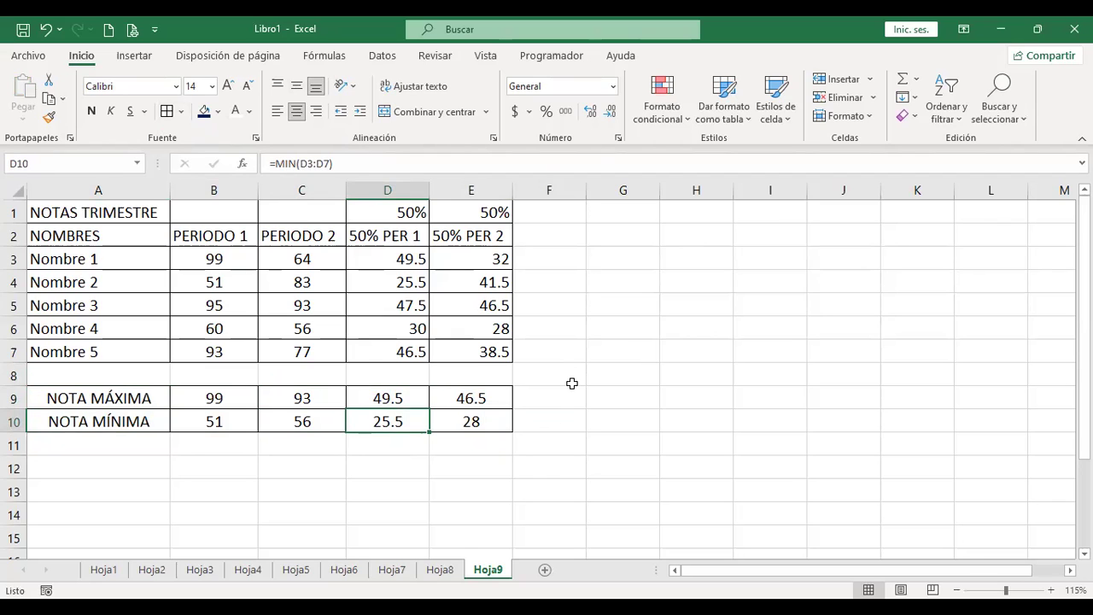
- On a new sheet, enter the heading Nombre del producto in A5 and fit column A's width to it
click(546, 571)
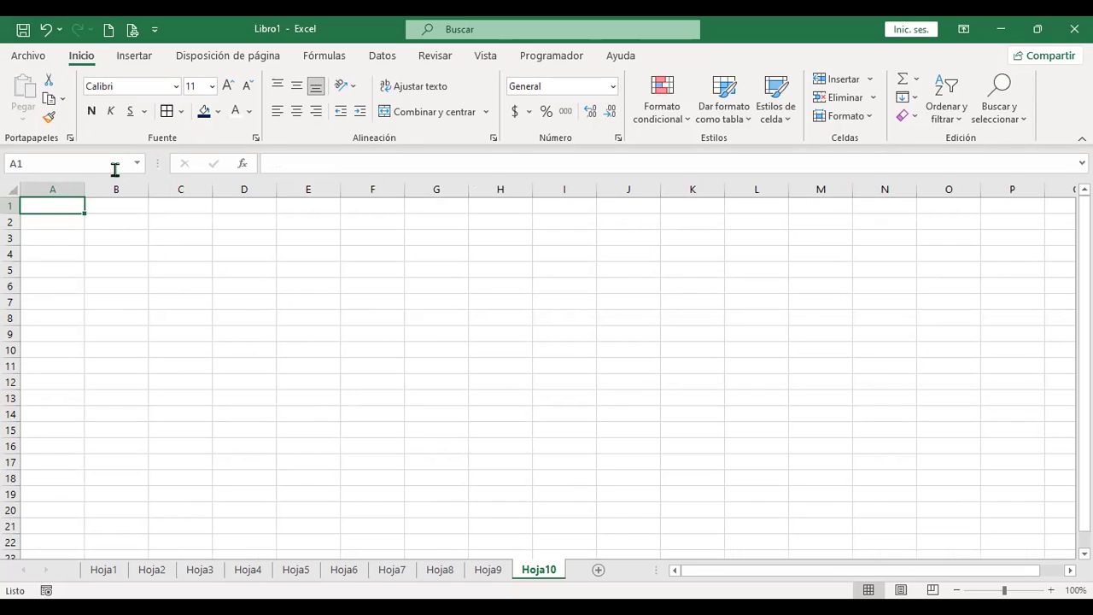
click(64, 270)
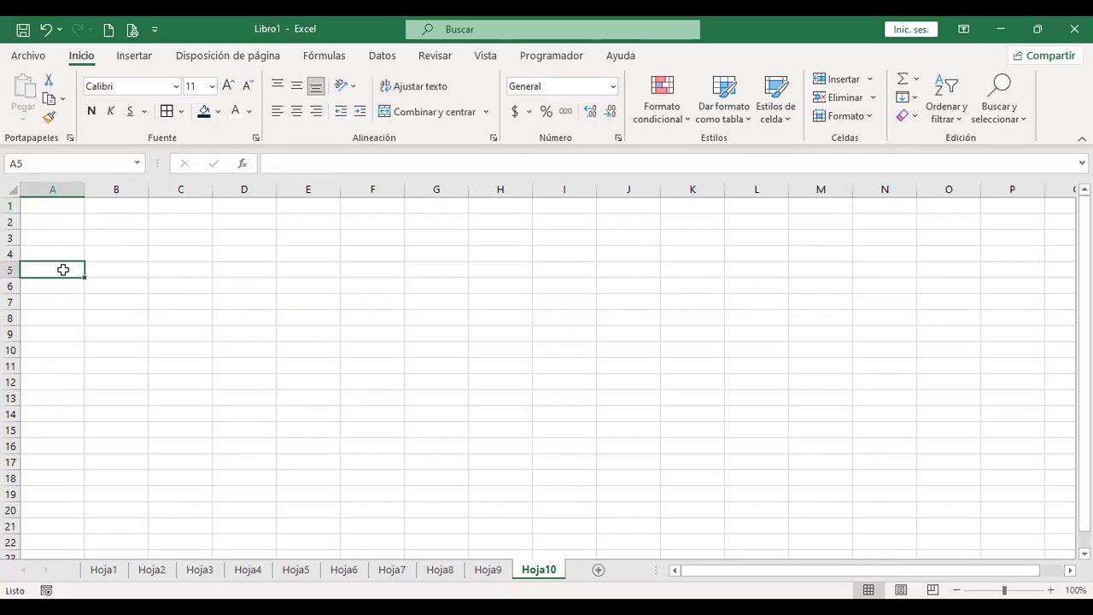
text(Nombre del producto)
key(Return)
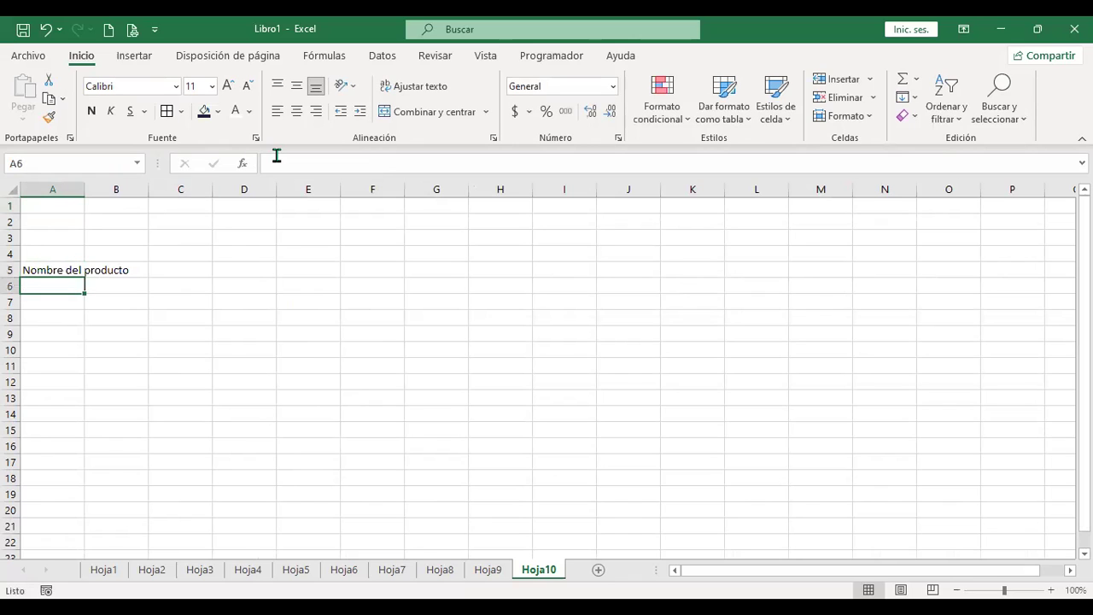
double_click(82, 193)
- Enter the headings Cantidad in B5 and Precio Unitario in C5, fitting column C's width to its text
click(151, 271)
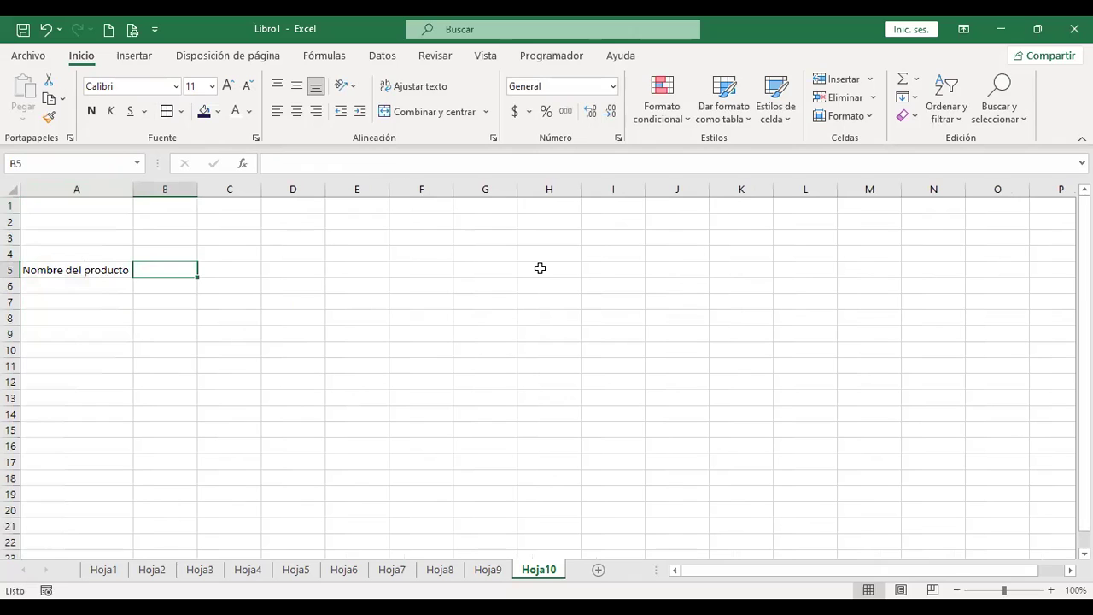
text(Cantidad)
key(Return)
key(Up)
key(Right)
text(Precio Unitario)
key(Return)
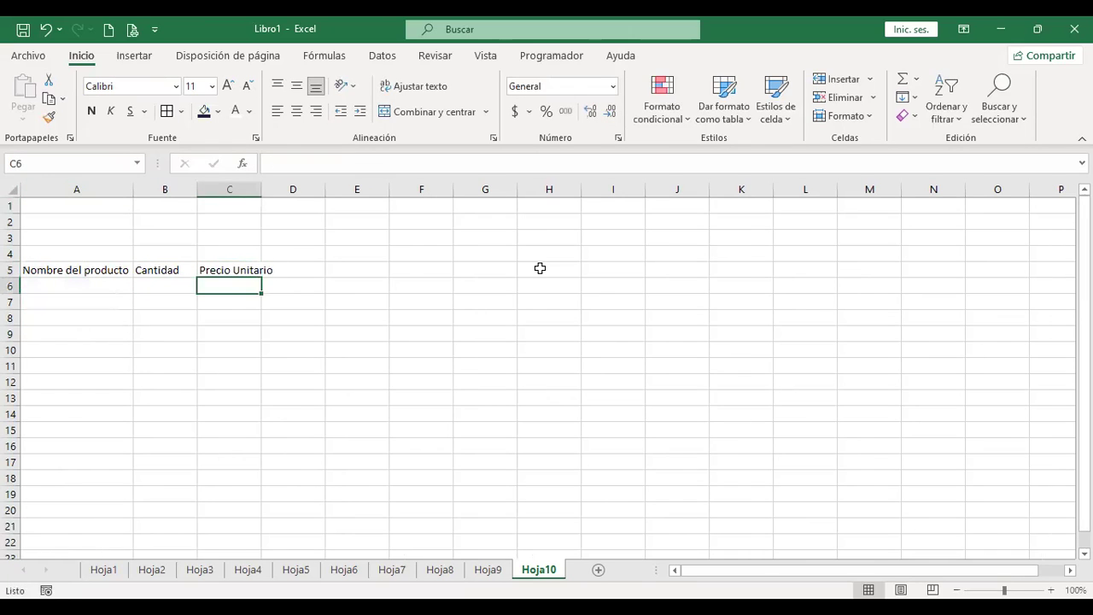
double_click(256, 186)
- Enter the labels Descuento in D2 and Recargo in E2
click(369, 237)
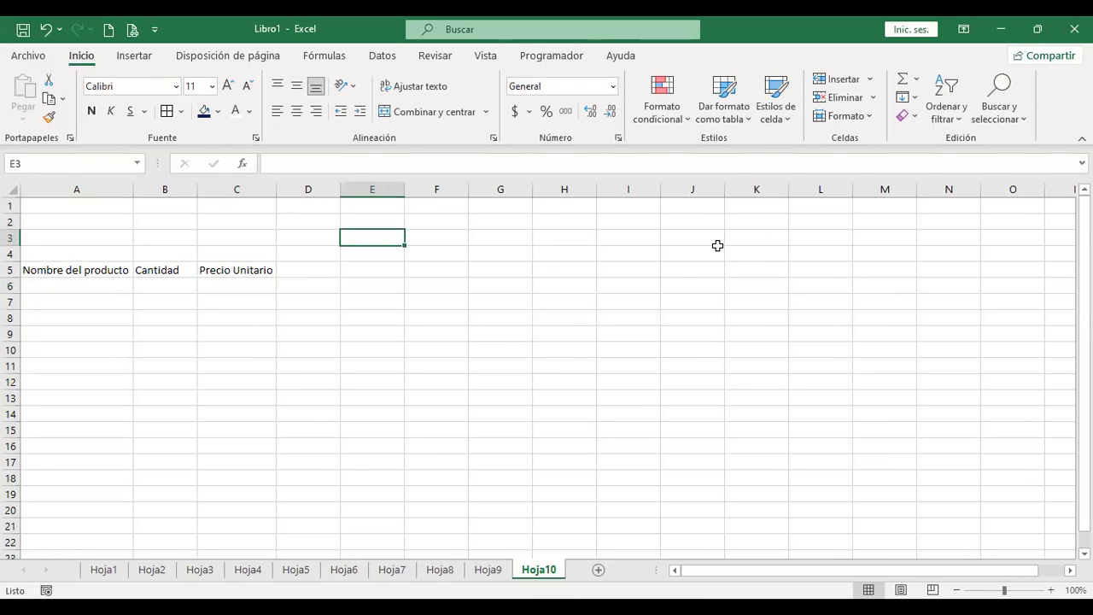
key(Left)
key(Up)
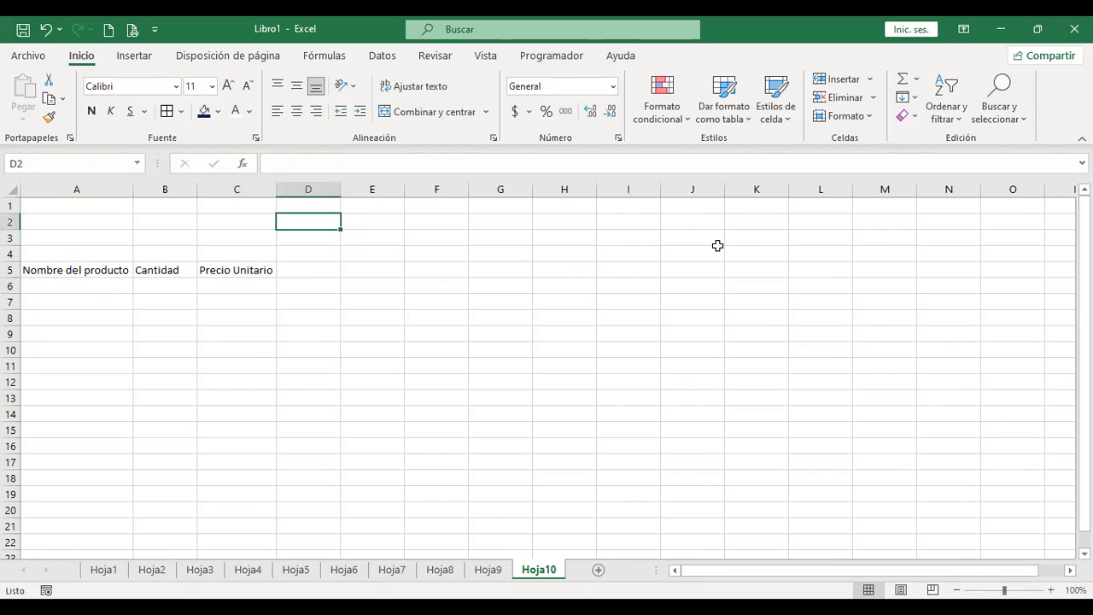
text(Desce)
text(ento)
key(Tab)
text(Te)
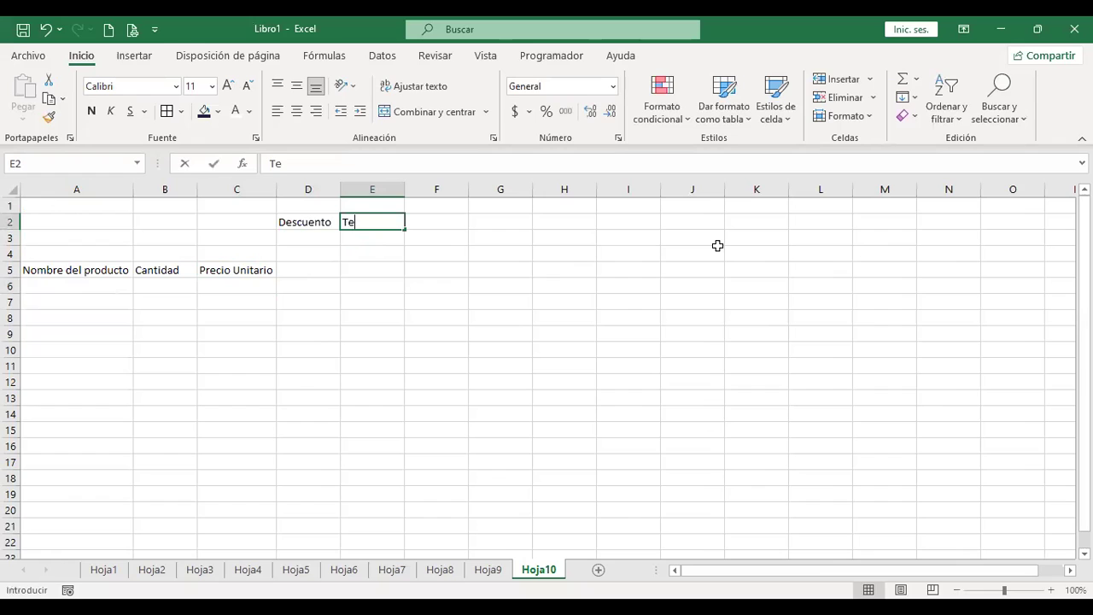
key(BackSpace)
key(BackSpace)
text(Recargo)
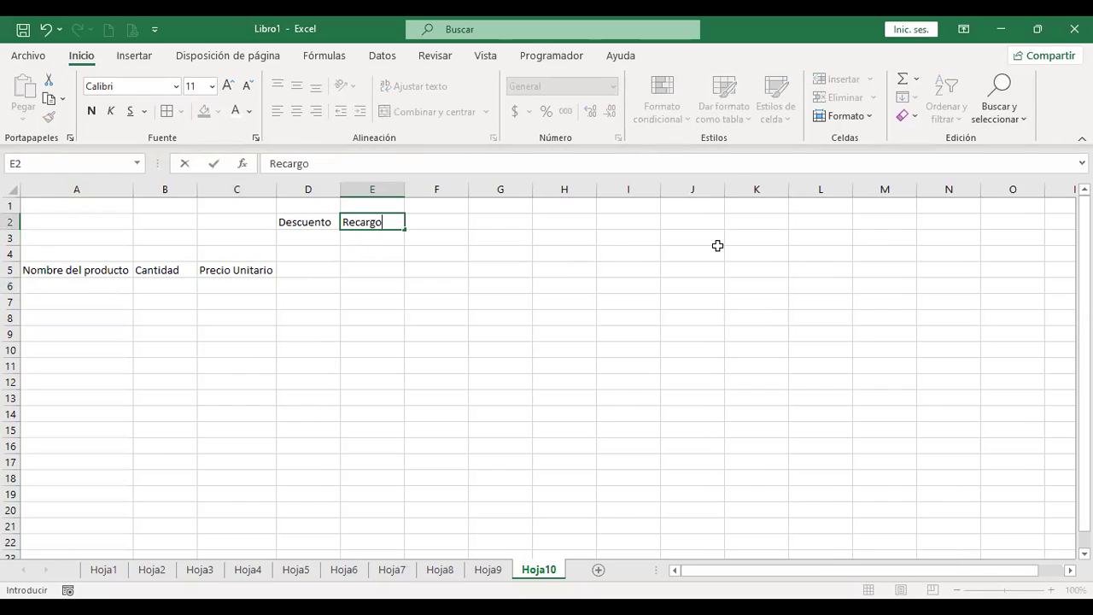
key(Return)
- Complete the header row with Contado in D5 and Tarjeta in E5
key(Down)
key(Left)
key(Down)
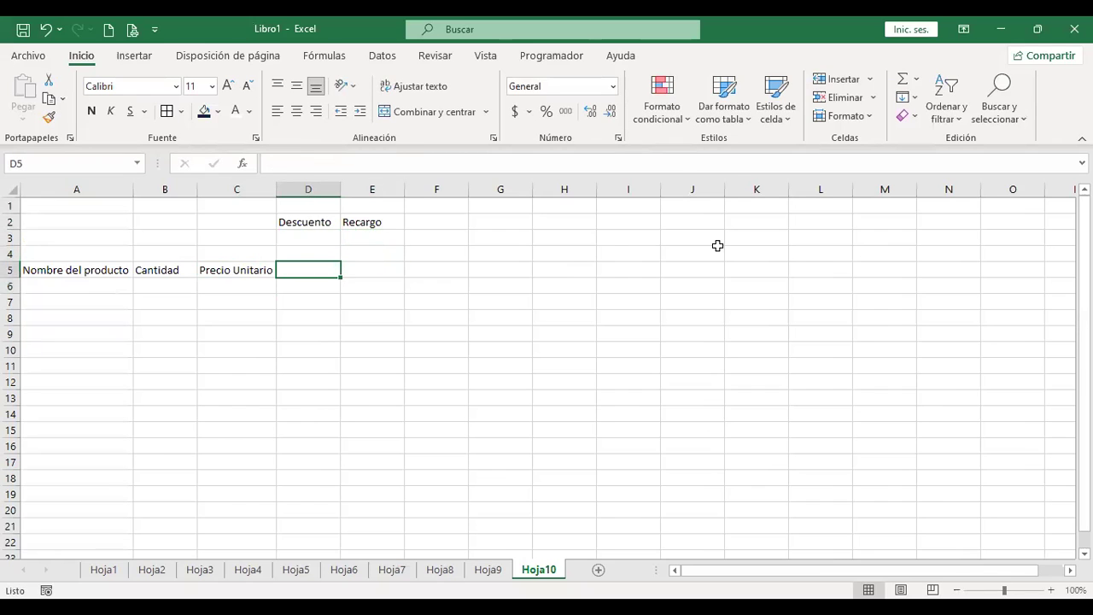
text(Contado)
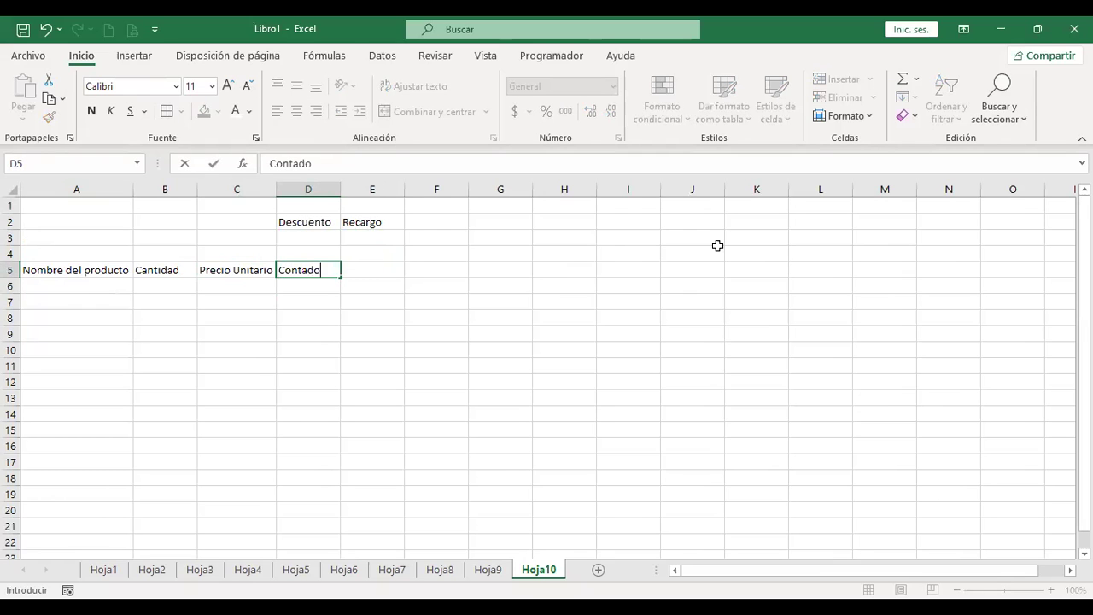
key(Return)
key(Up)
key(Right)
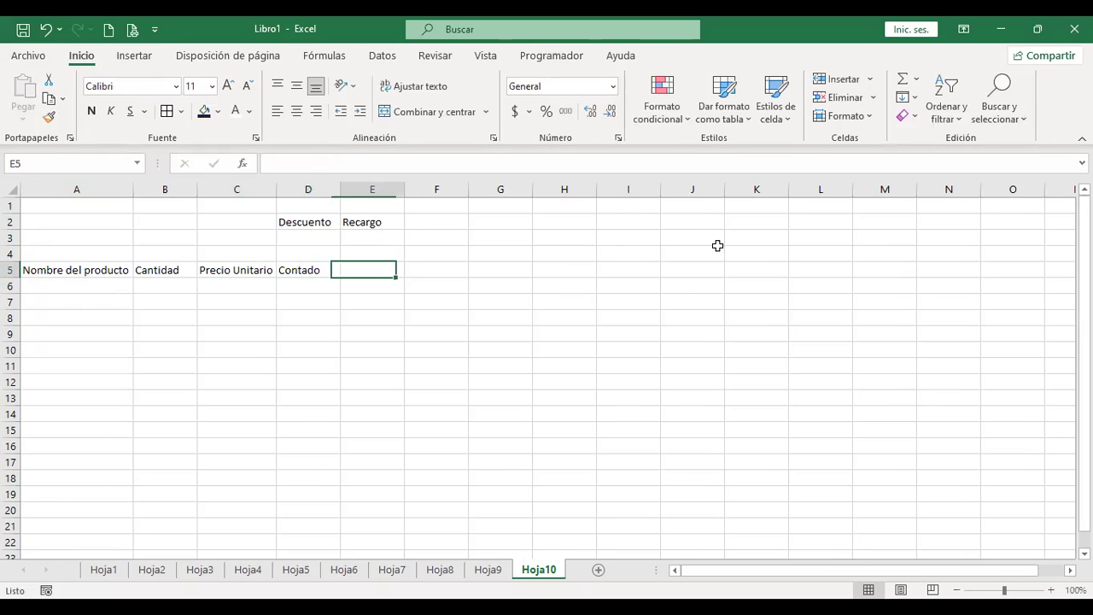
text(Tarjeta)
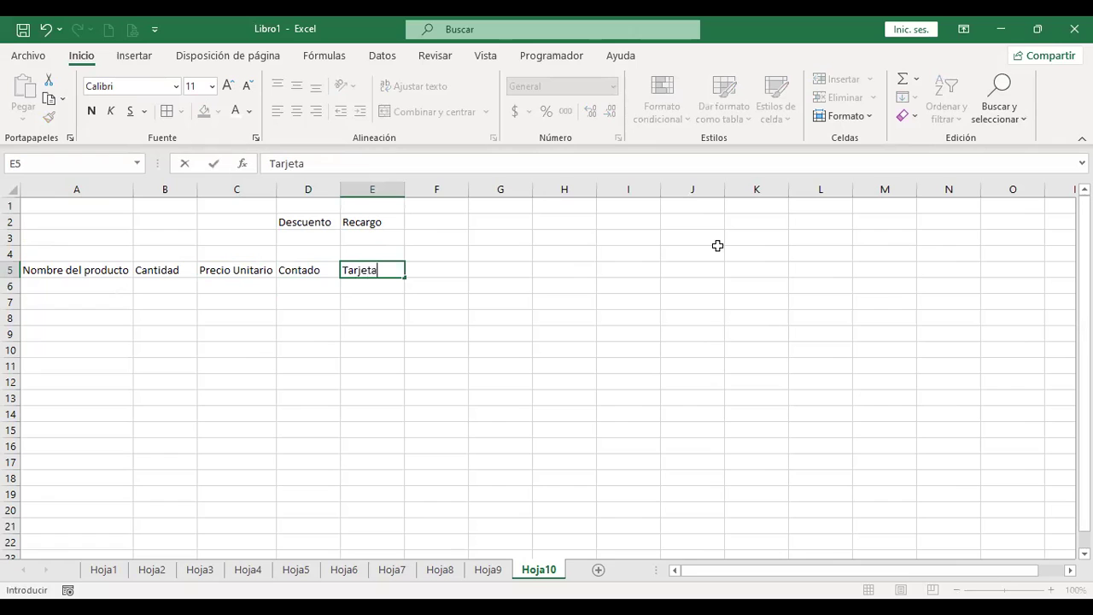
key(Return)
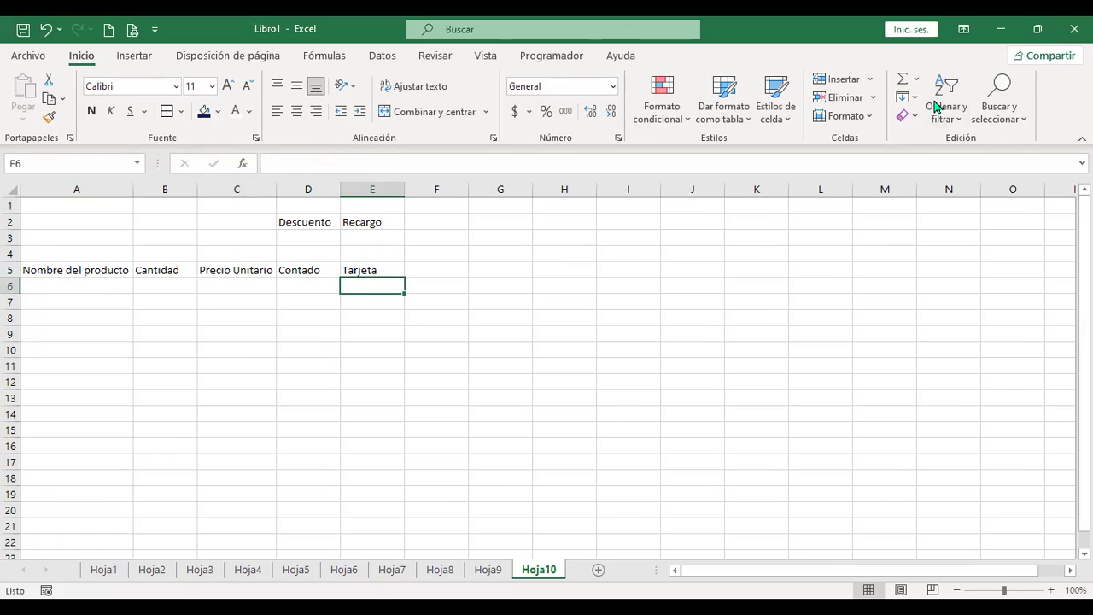